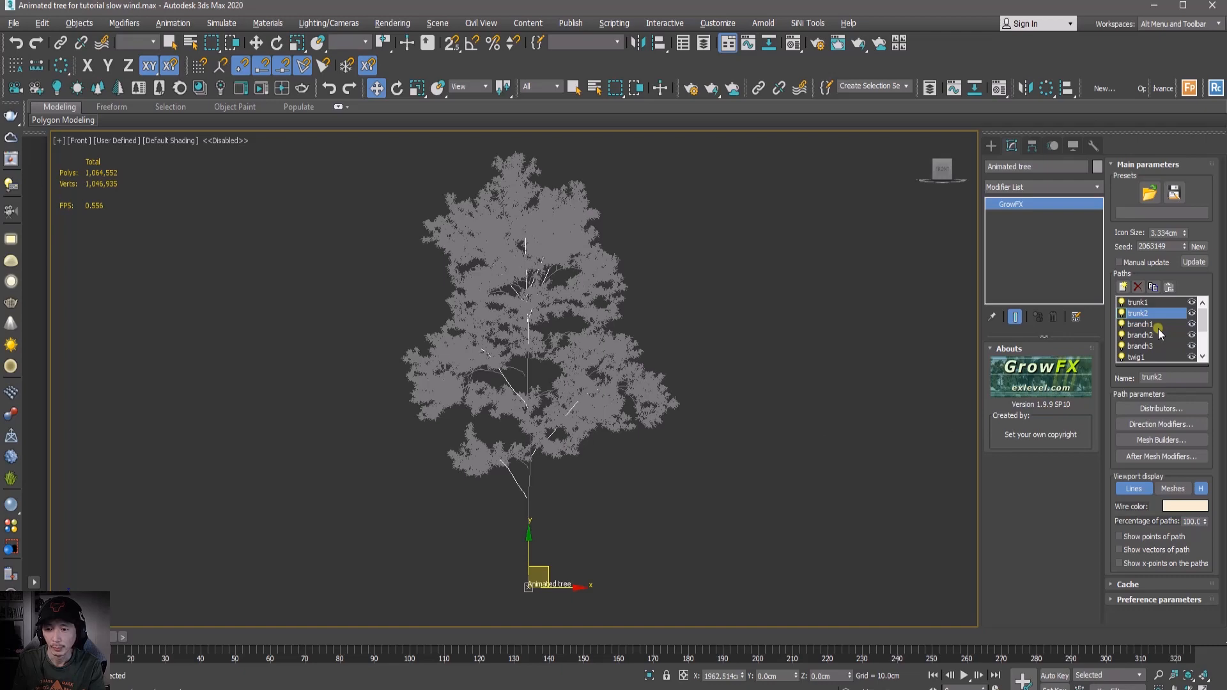
Disable the leaf1 path, cancel the tree regeneration, and reselect the tree with manual update on.
scroll(1159, 334, "down", 2)
left_click(1132, 346)
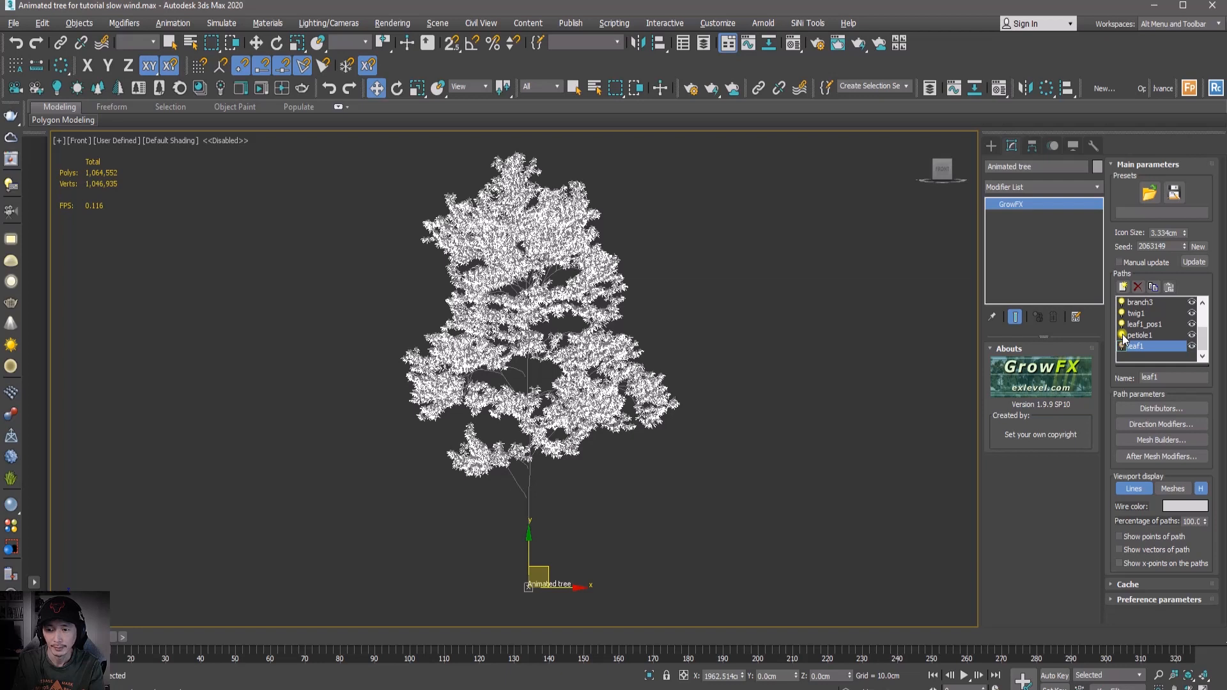
left_click(1122, 335)
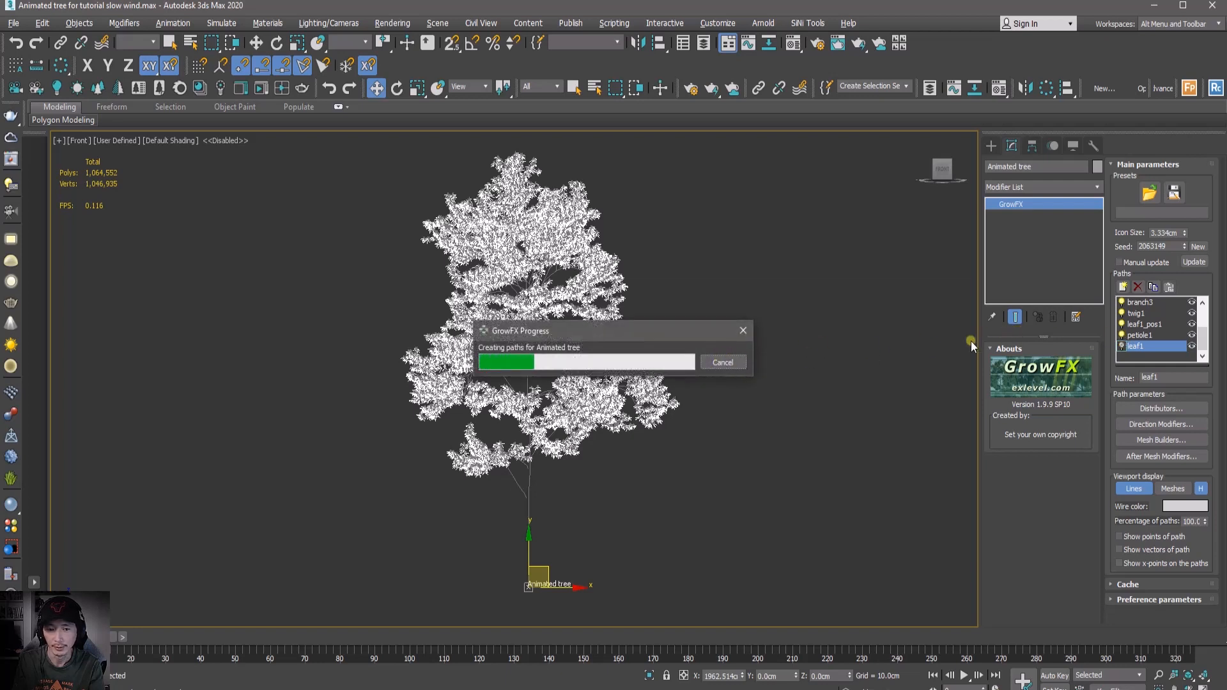
left_click(727, 362)
left_click(727, 363)
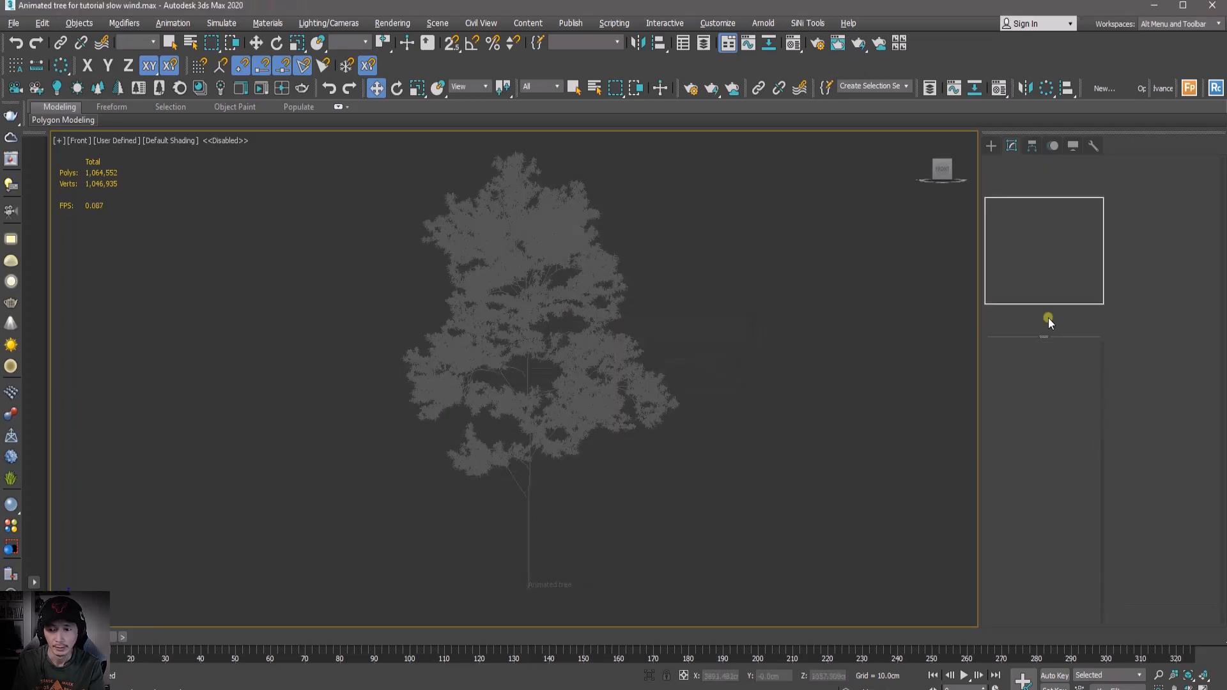
left_click_drag(513, 601, 499, 603)
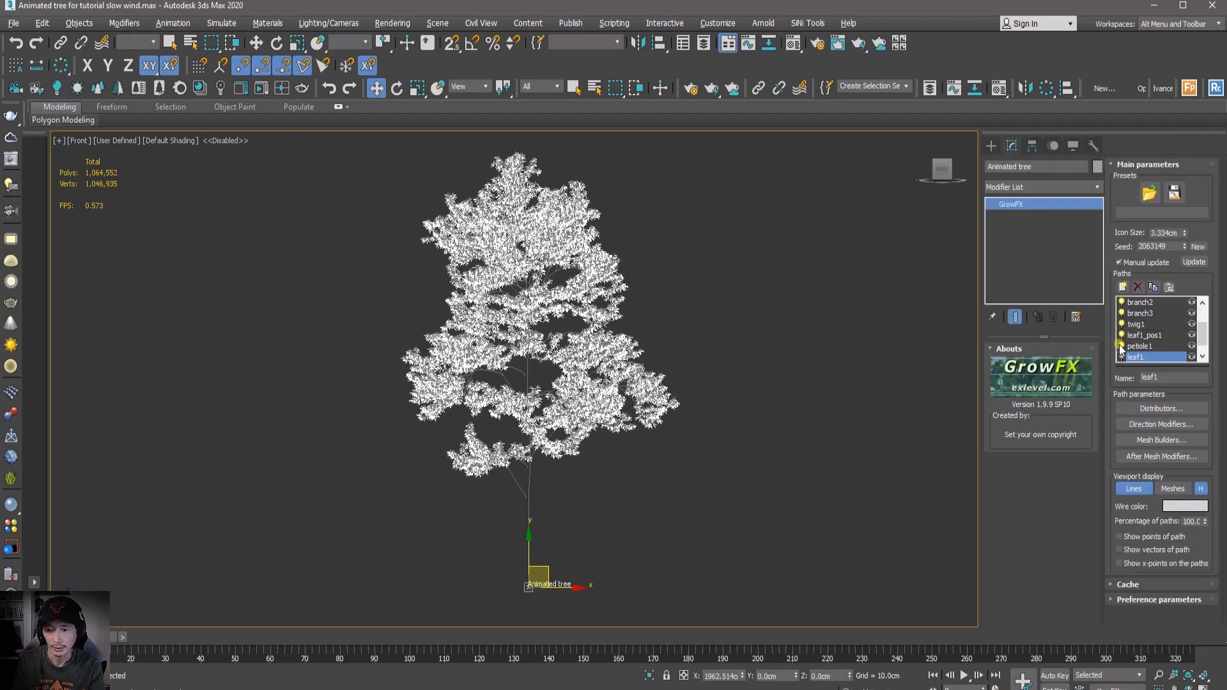
Disable the petiole1, leaf1_pos1 and twig1 paths and update the tree.
left_click(1121, 334)
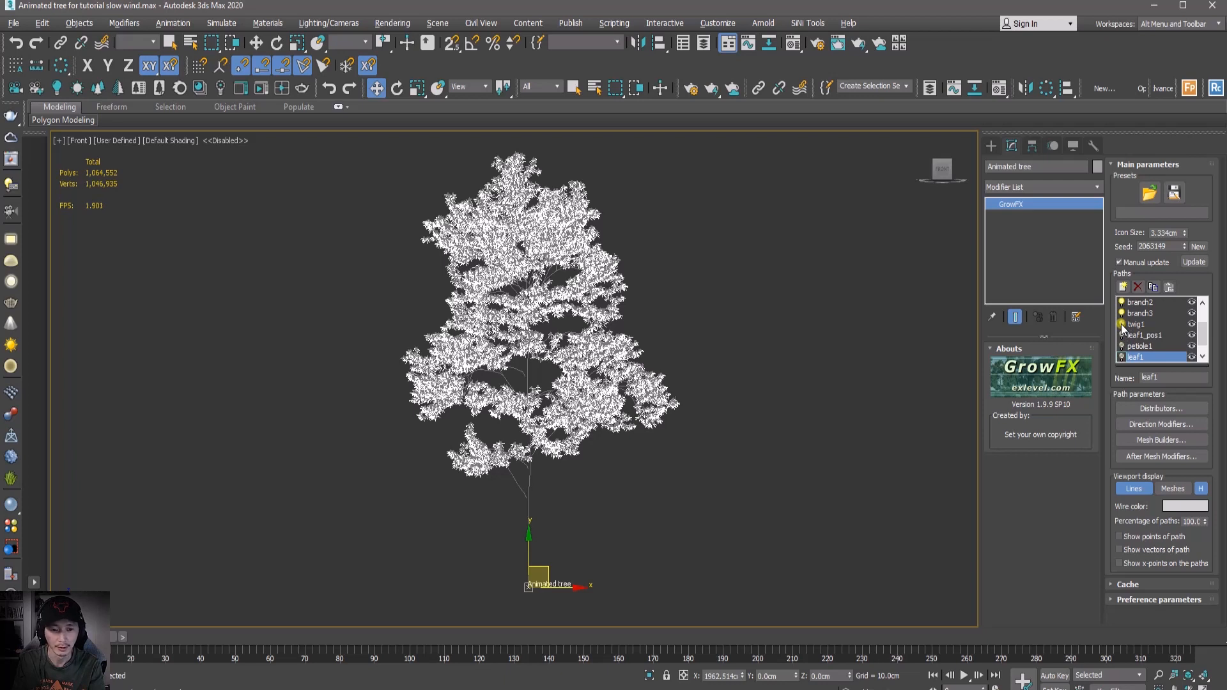
left_click(1122, 323)
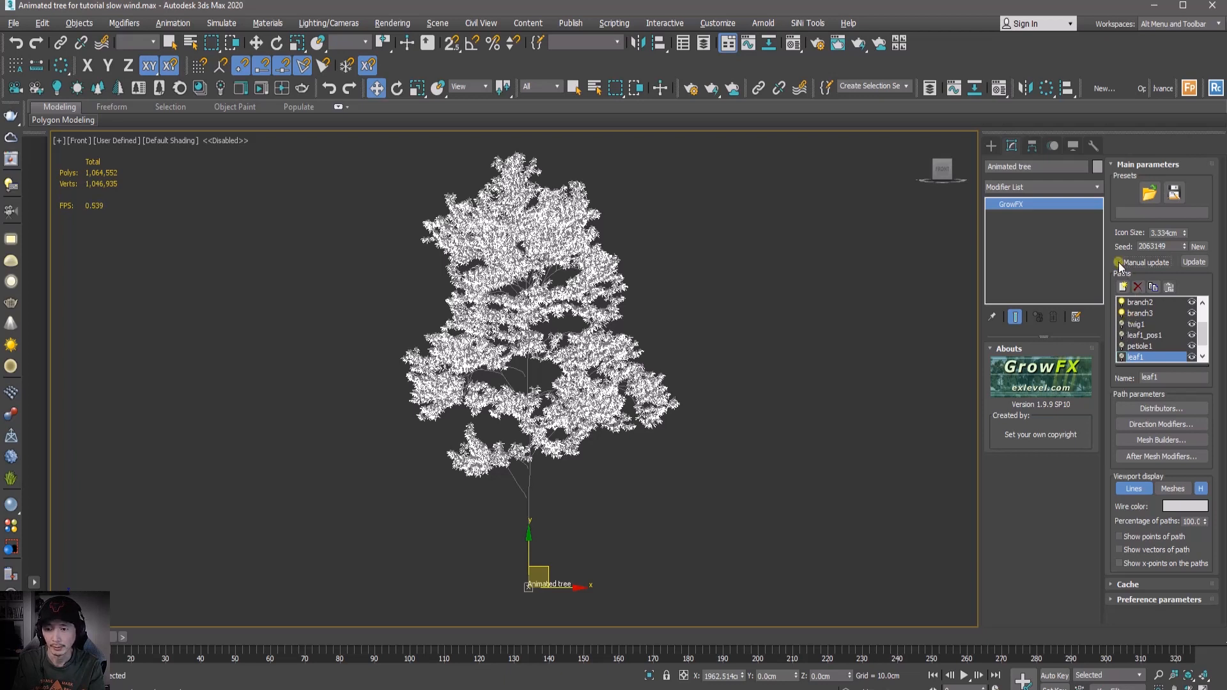
left_click(1194, 264)
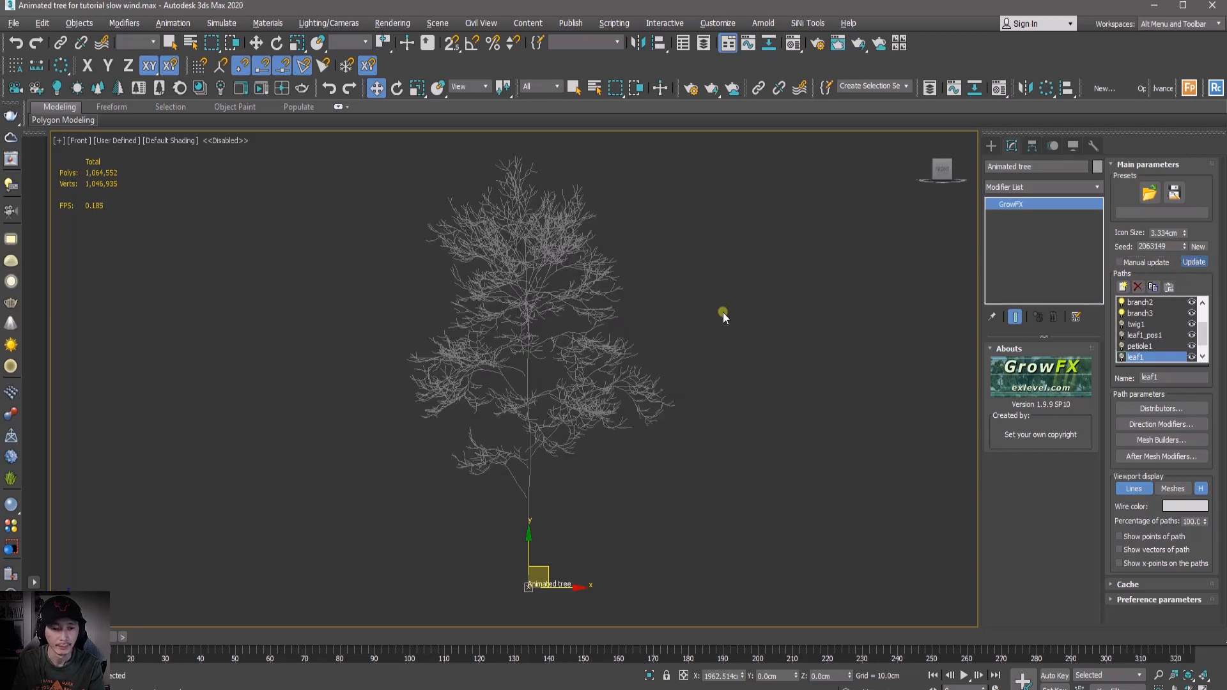
left_click(703, 338)
left_click_drag(576, 545, 516, 615)
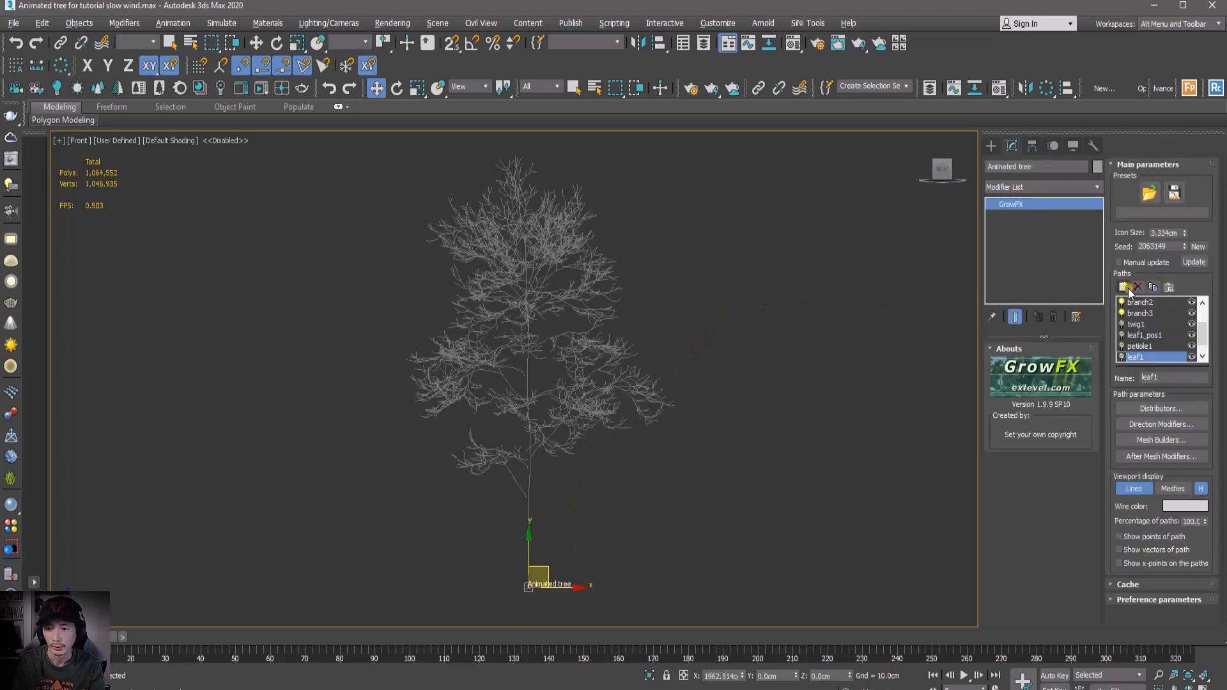
Select the trunk2 path and review its direction modifiers.
scroll(1144, 318, "up", 1)
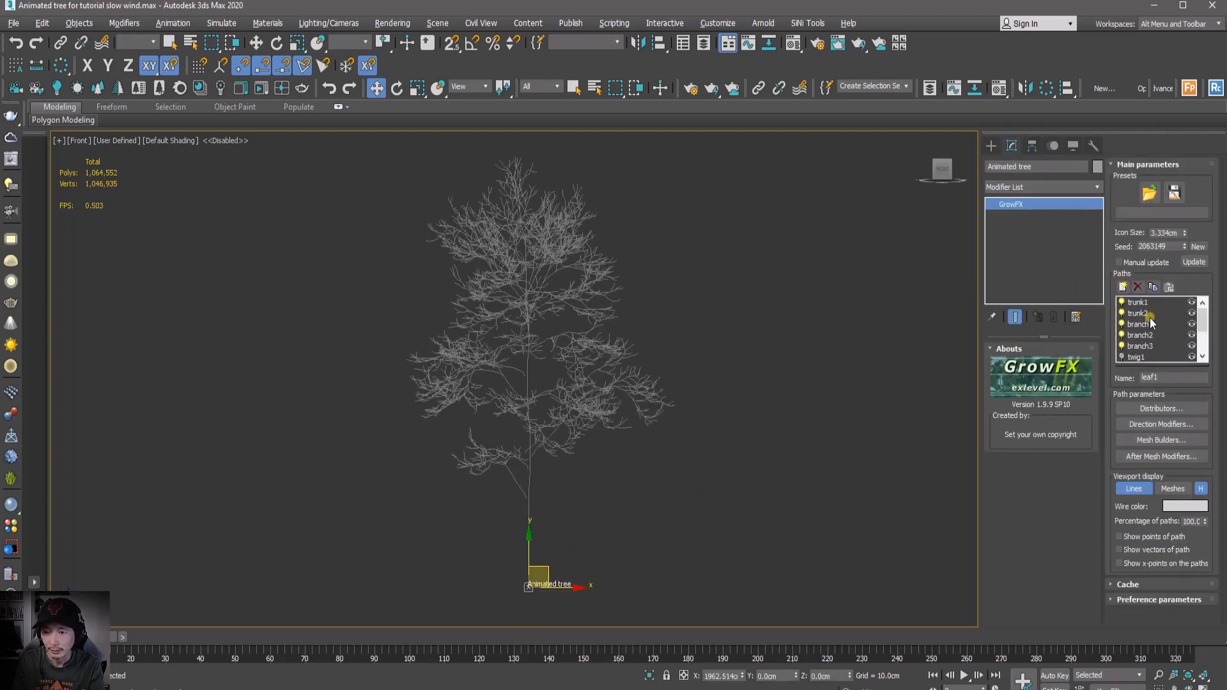
left_click(1144, 317)
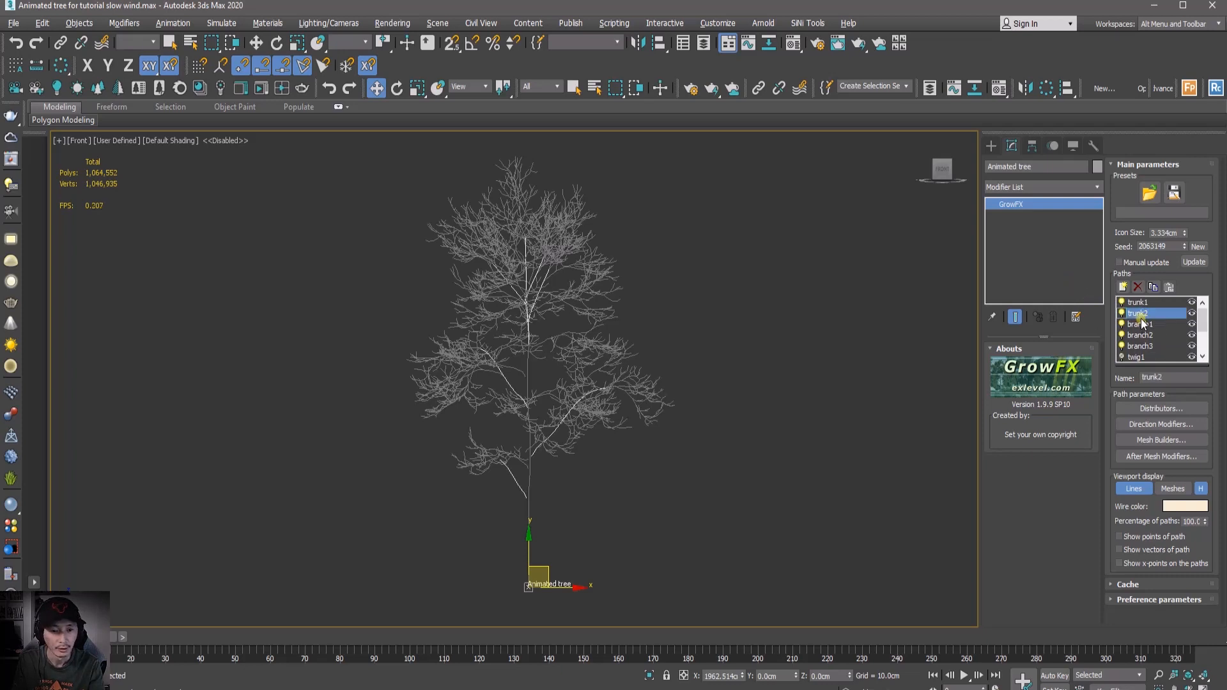
left_click(1154, 425)
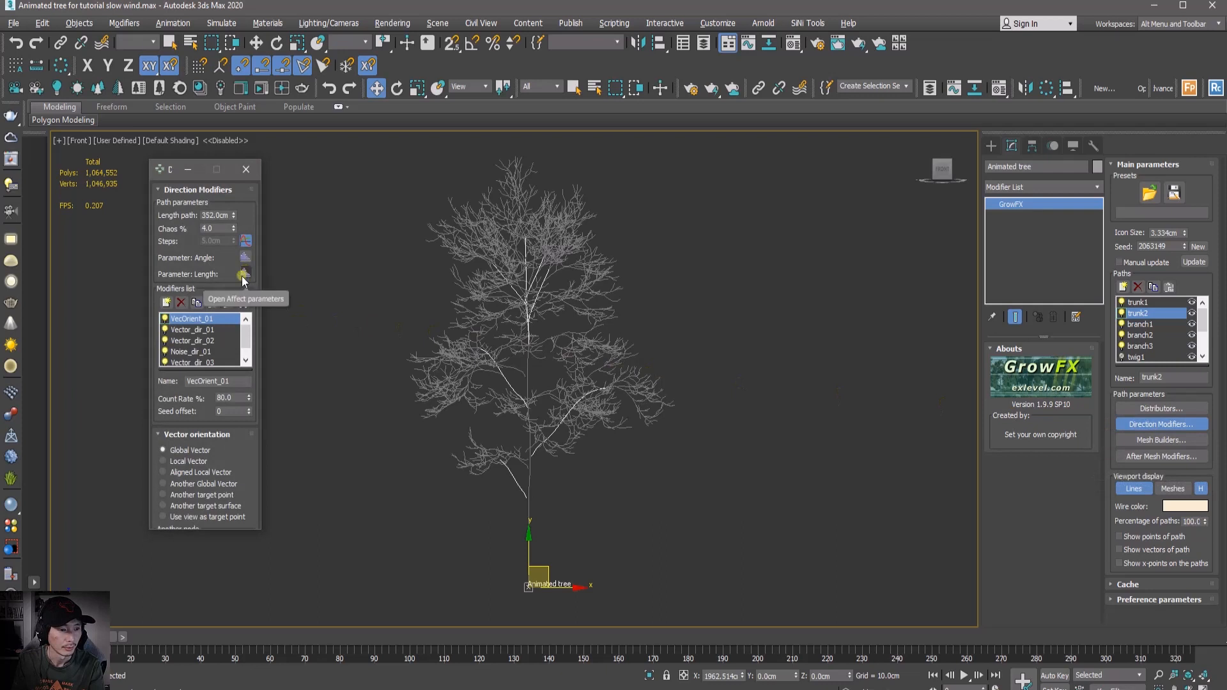
scroll(243, 281, "down", 2)
left_click(246, 169)
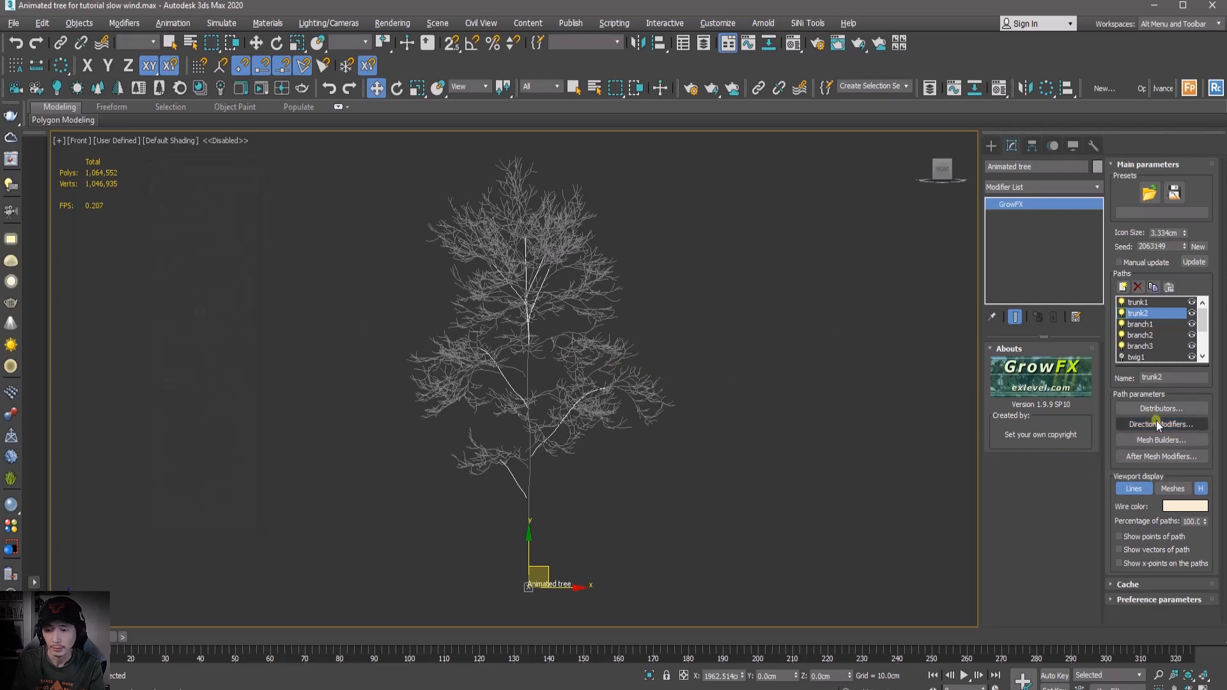
Add a Wind animation modifier to the trunk2 path's After Mesh Modifiers.
left_click(1161, 456)
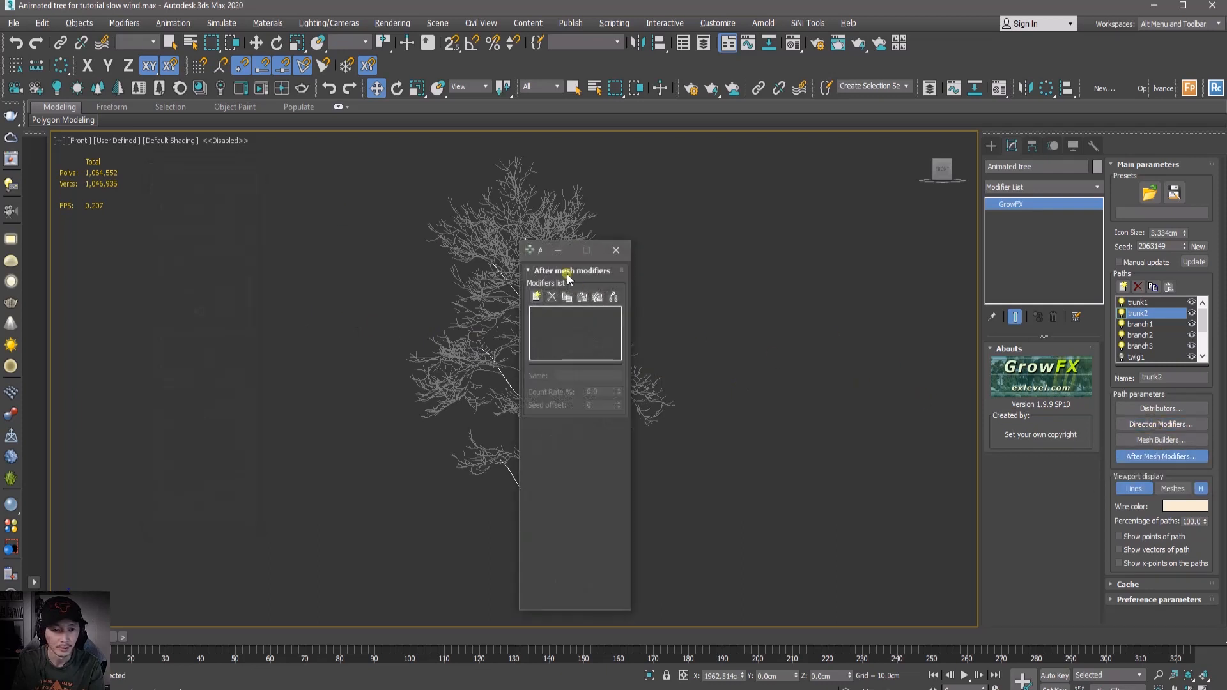
left_click_drag(532, 249, 331, 213)
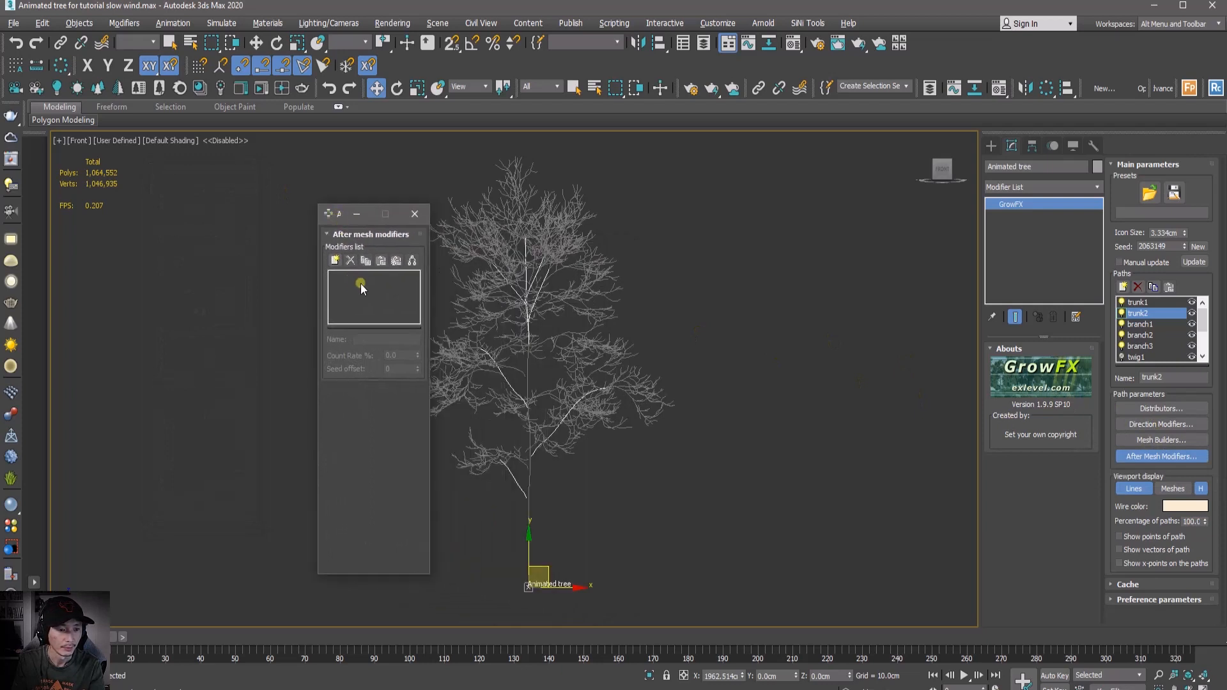
left_click(335, 260)
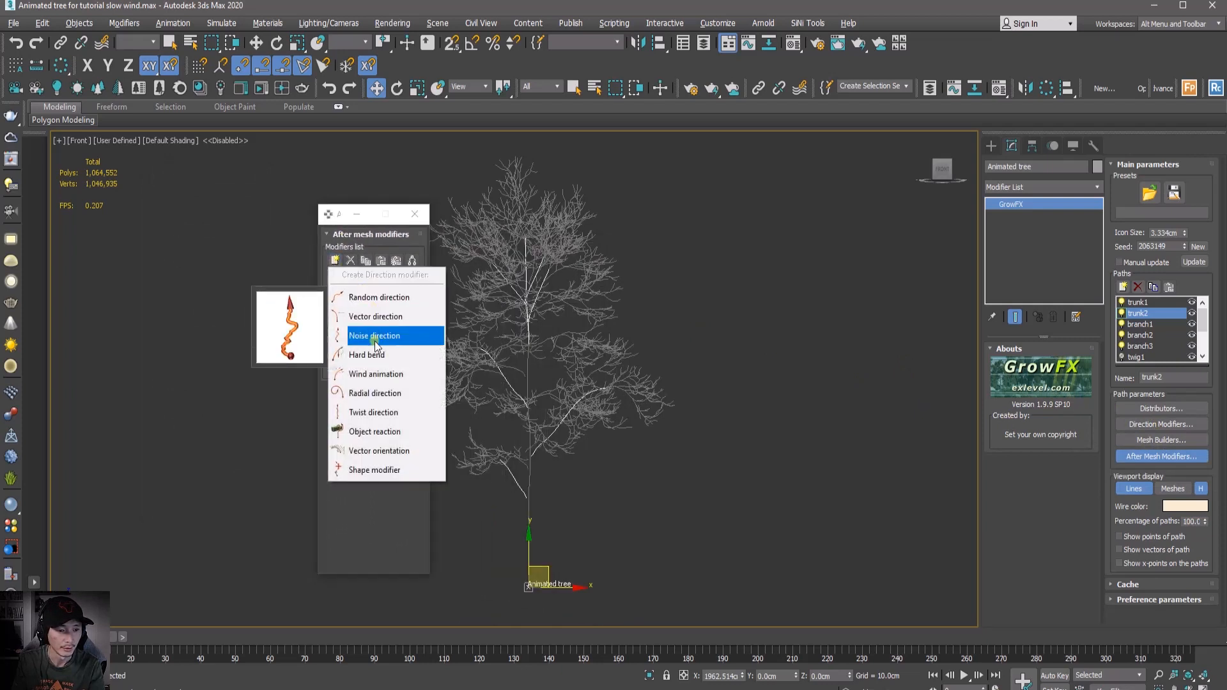
left_click(376, 374)
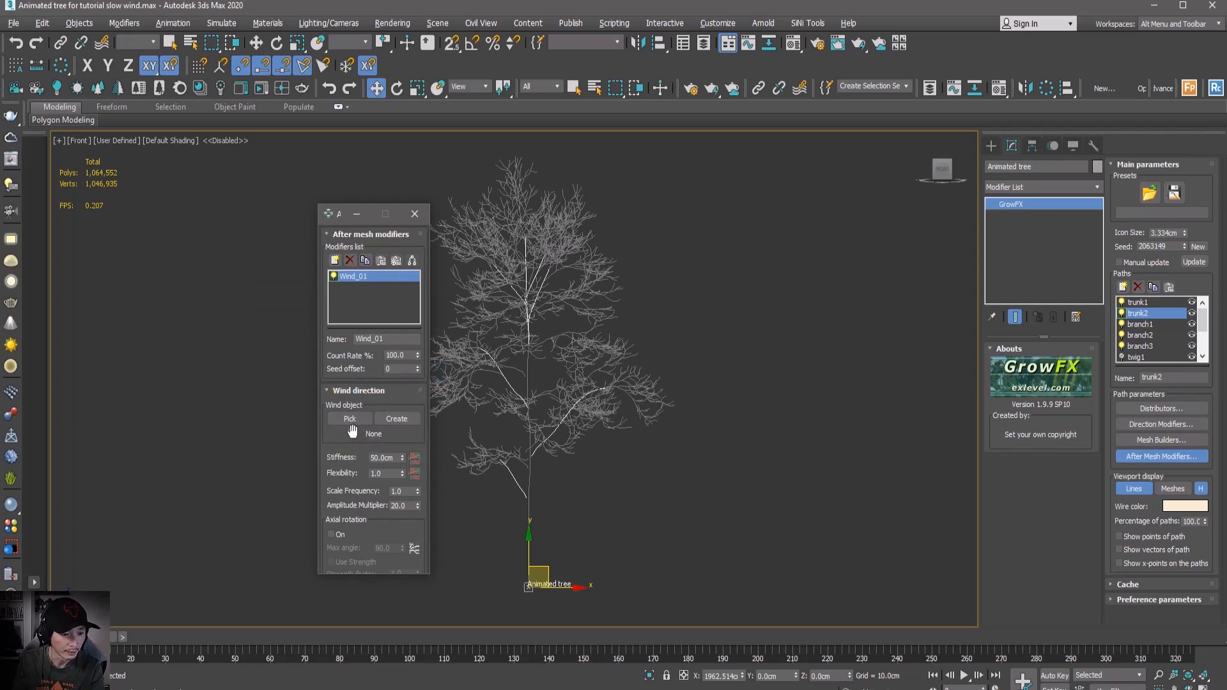
Create a wind object for the Wind_01 modifier on the ground just left of the trunk base.
left_click(397, 419)
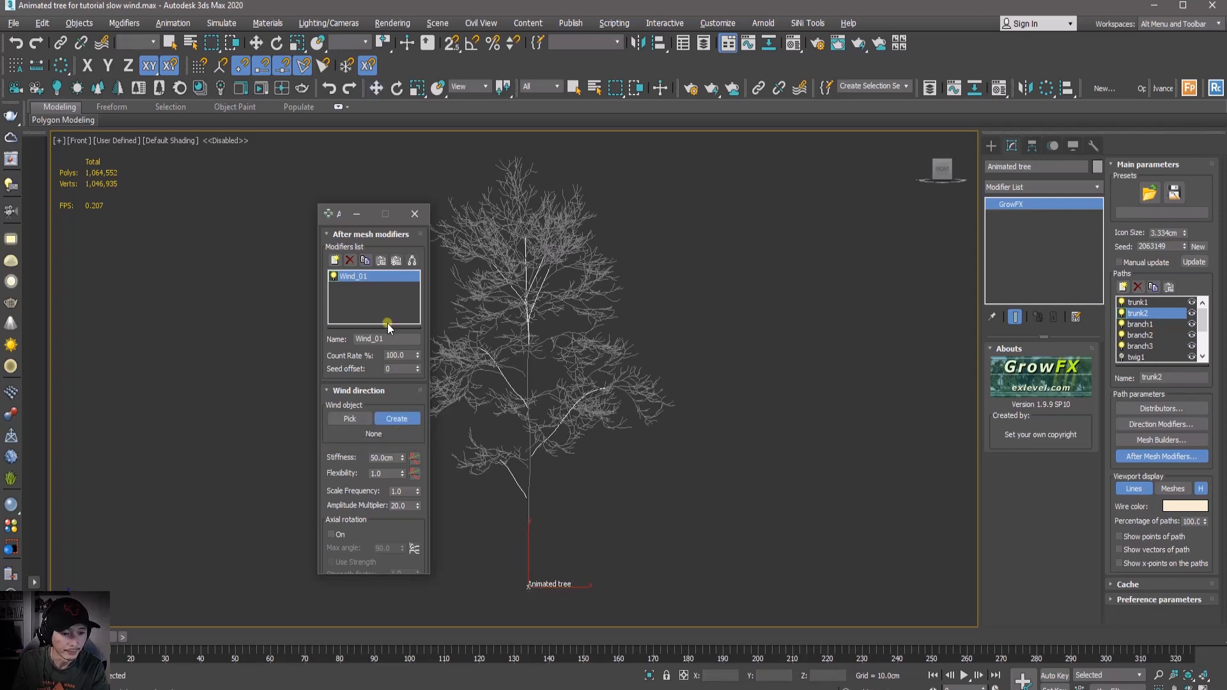
left_click(326, 214)
left_click(324, 208)
left_click(326, 211)
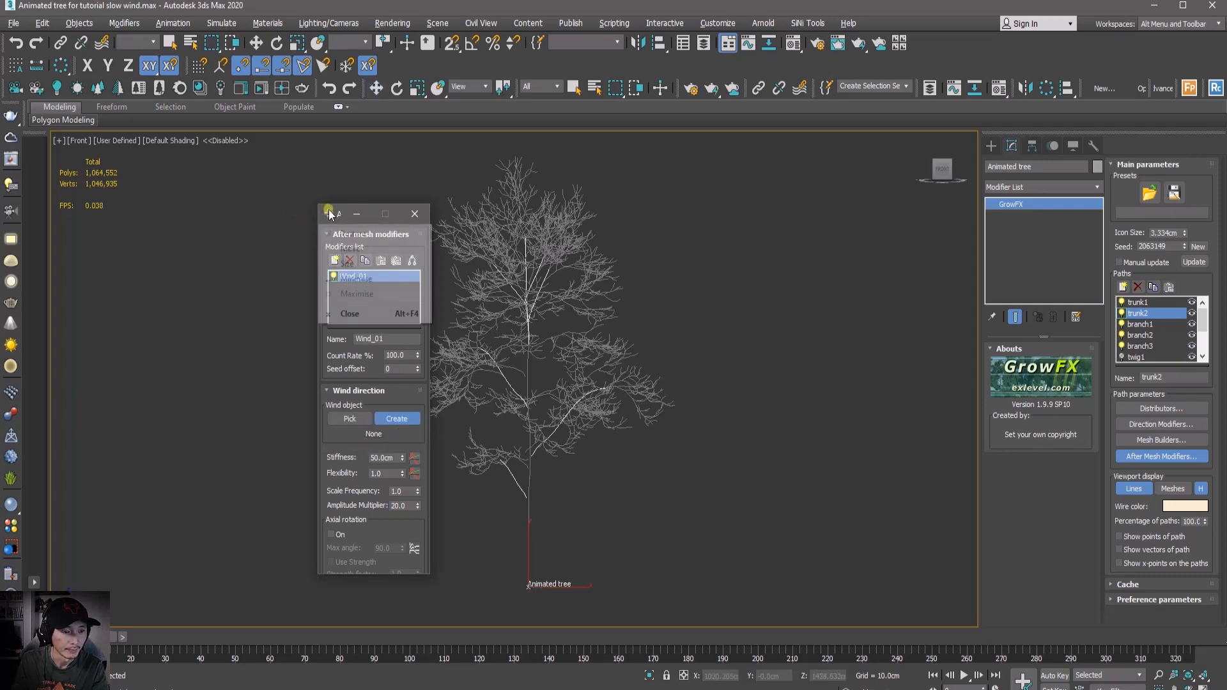
left_click(315, 208)
left_click_drag(336, 217, 204, 204)
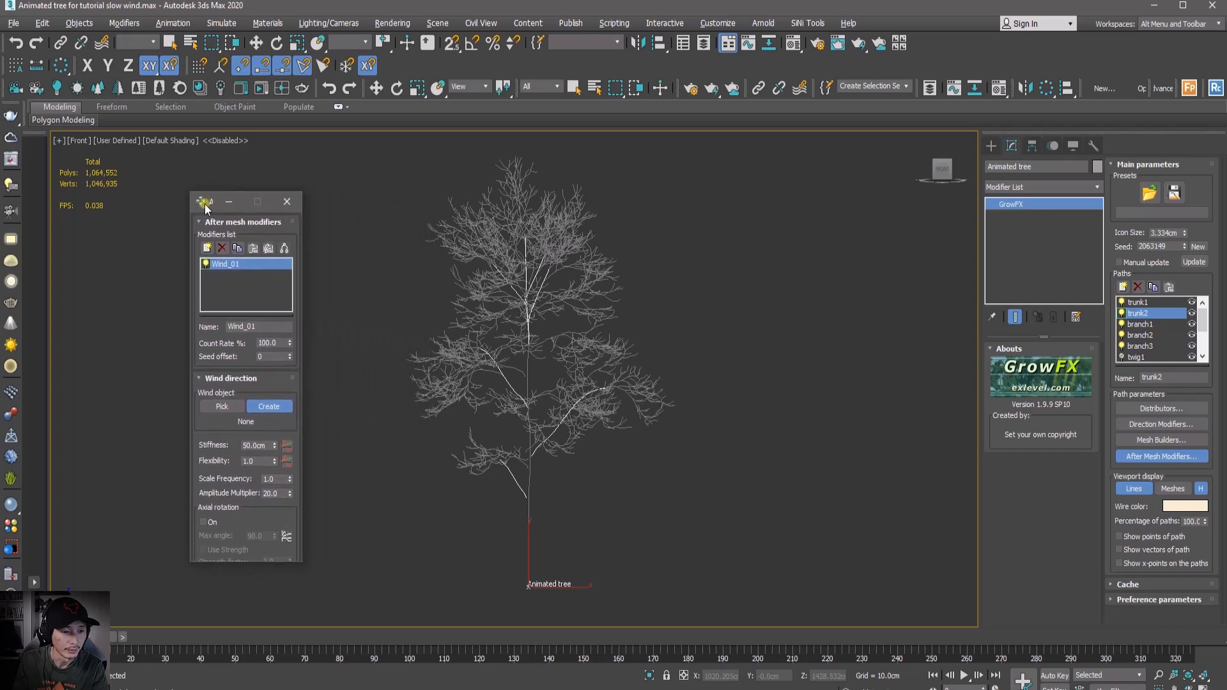
left_click(451, 582)
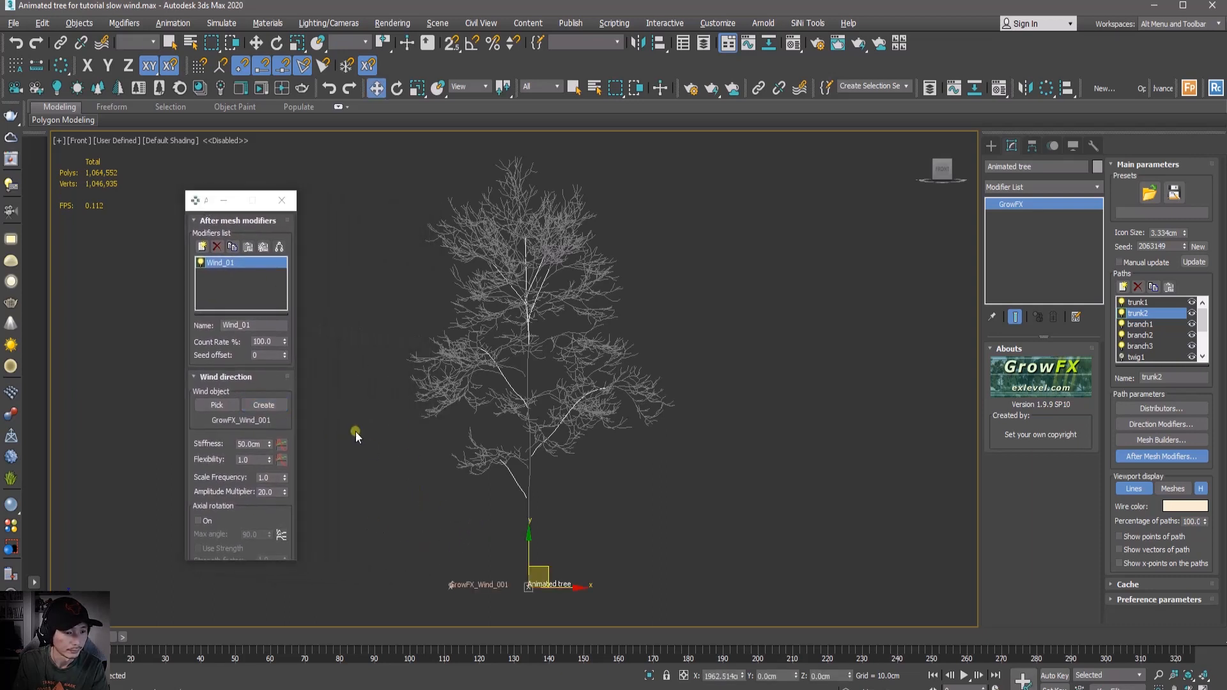
left_click(272, 405)
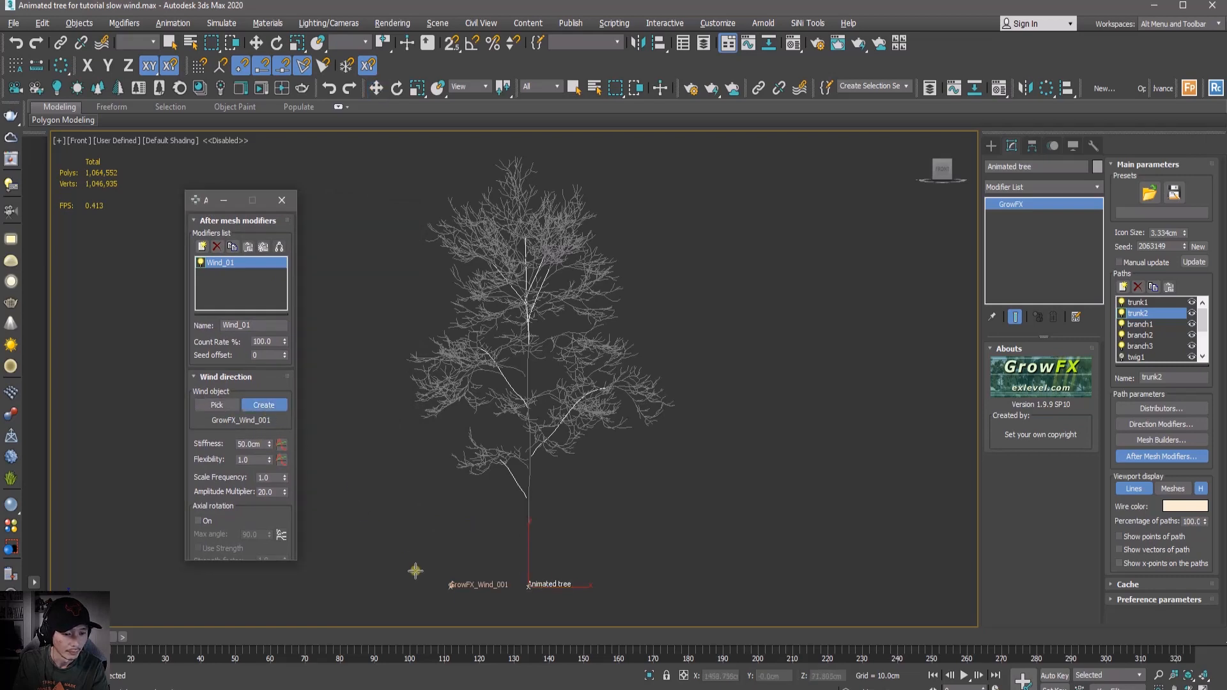
right_click(436, 580)
Set the wind object's fan size to 200 cm.
scroll(451, 593, "up", 7)
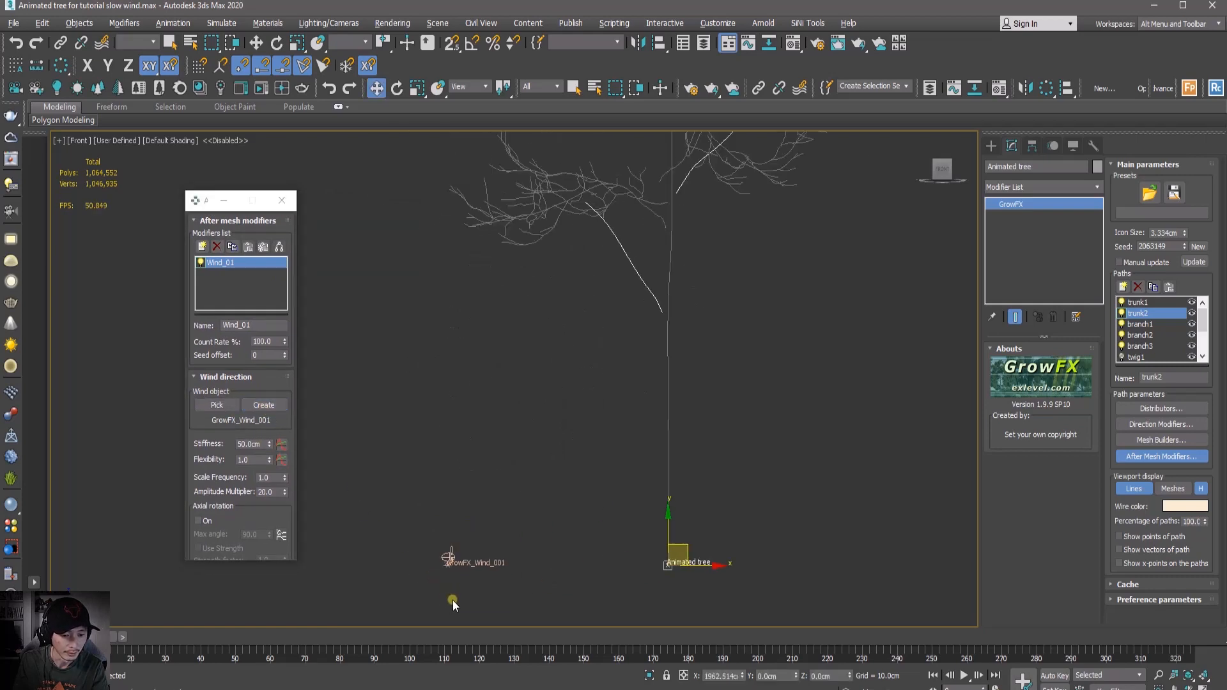
left_click(455, 549)
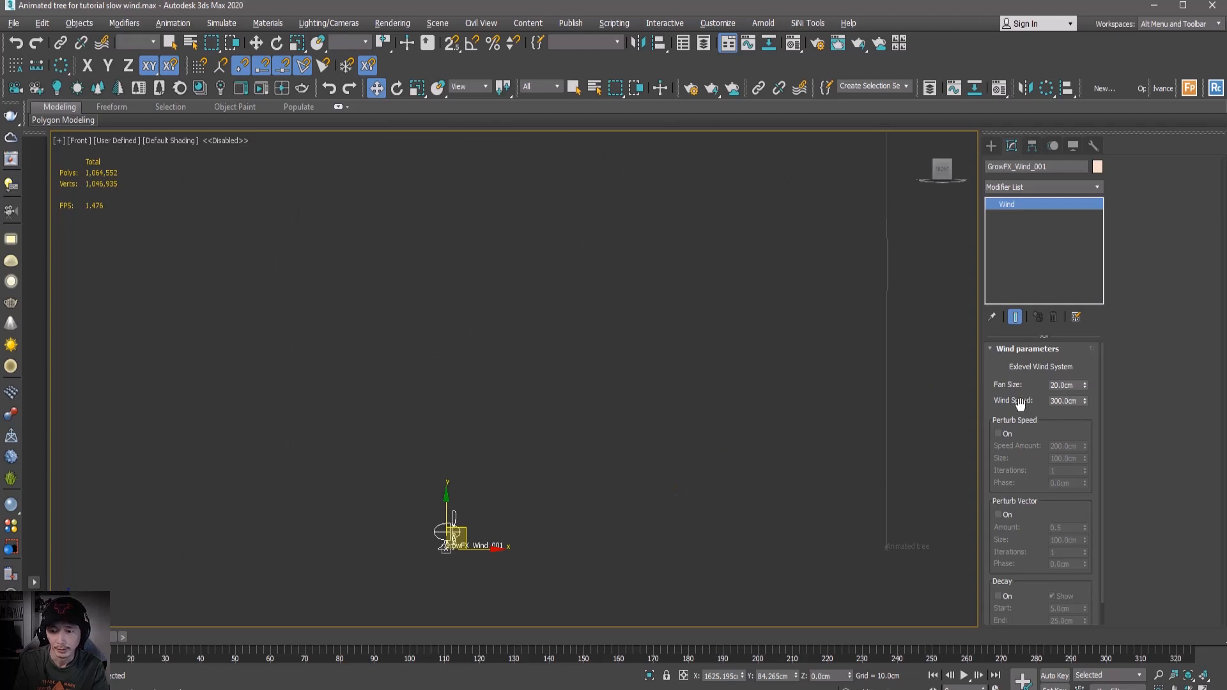
double_click(1067, 385)
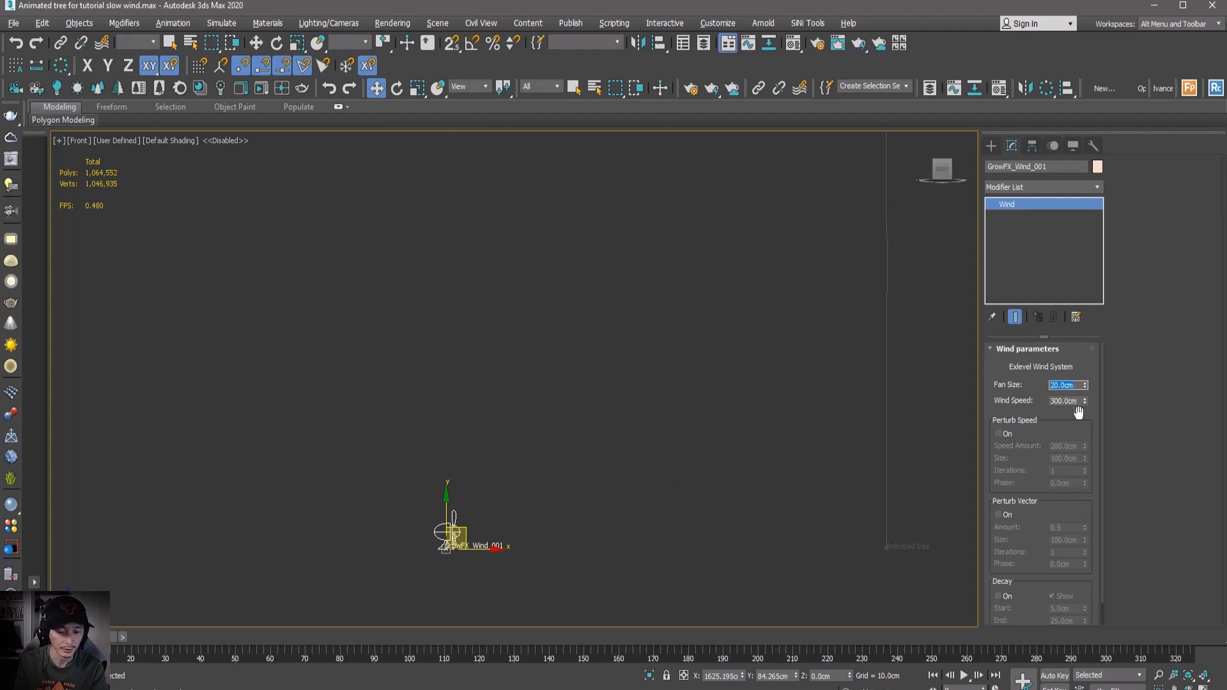
type("200")
key("Return")
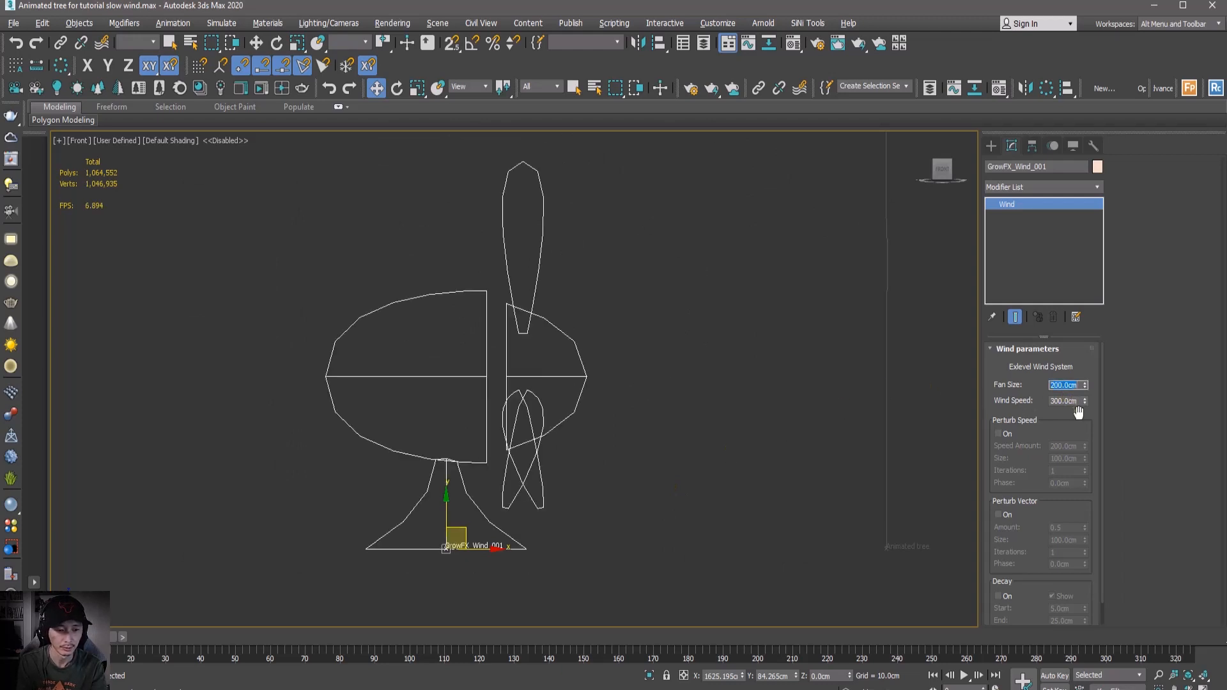
Move the wind object along the X axis to about 1589 cm, away from the trunk.
scroll(811, 370, "down", 5)
middle_click_drag(743, 446, 657, 505)
left_click_drag(568, 568, 559, 567)
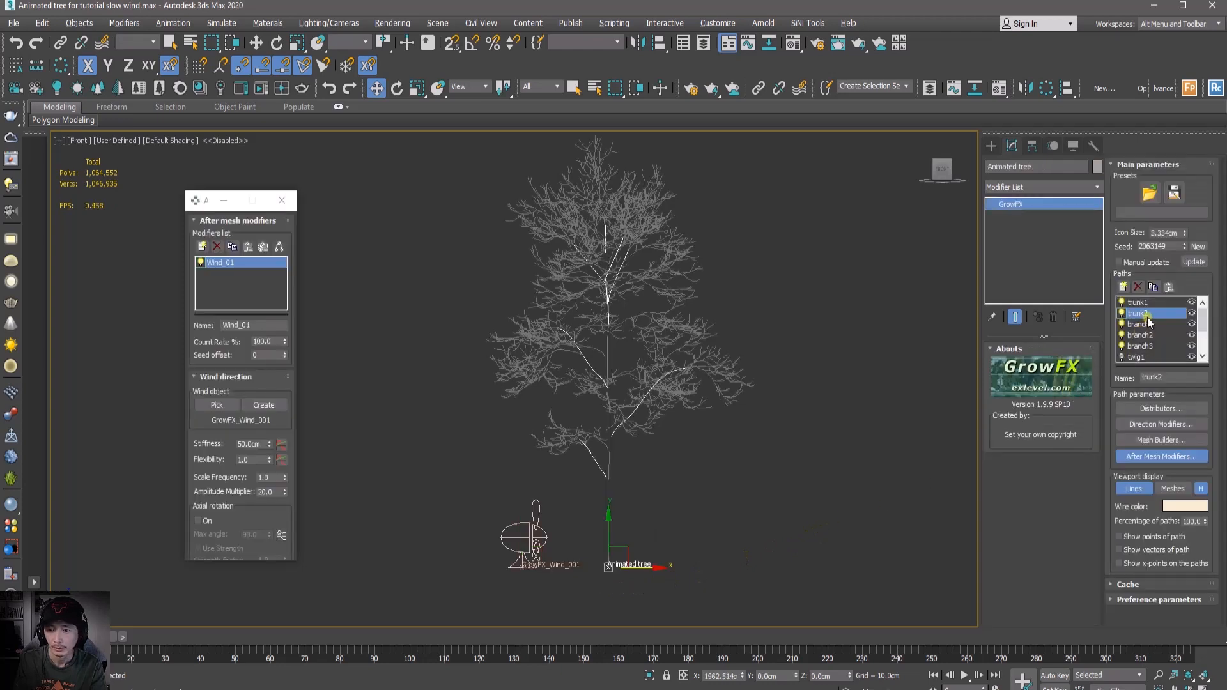
Rename the wind object as "trunk 1".
left_click(536, 569)
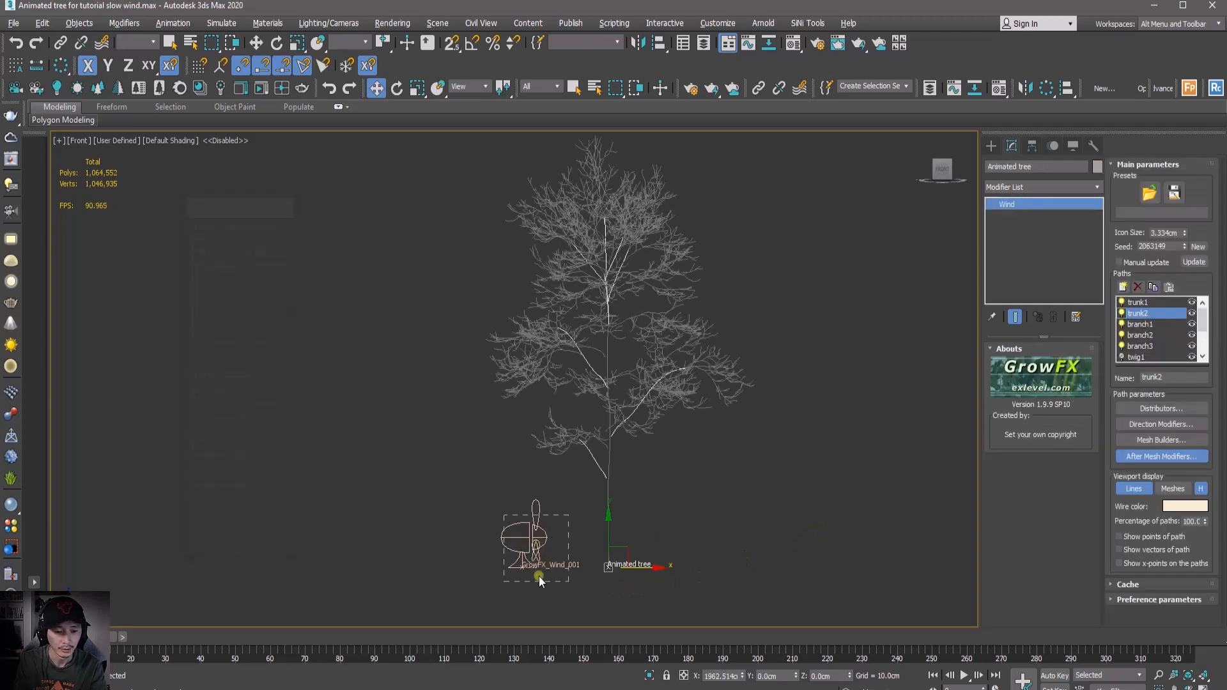
left_click(1039, 167)
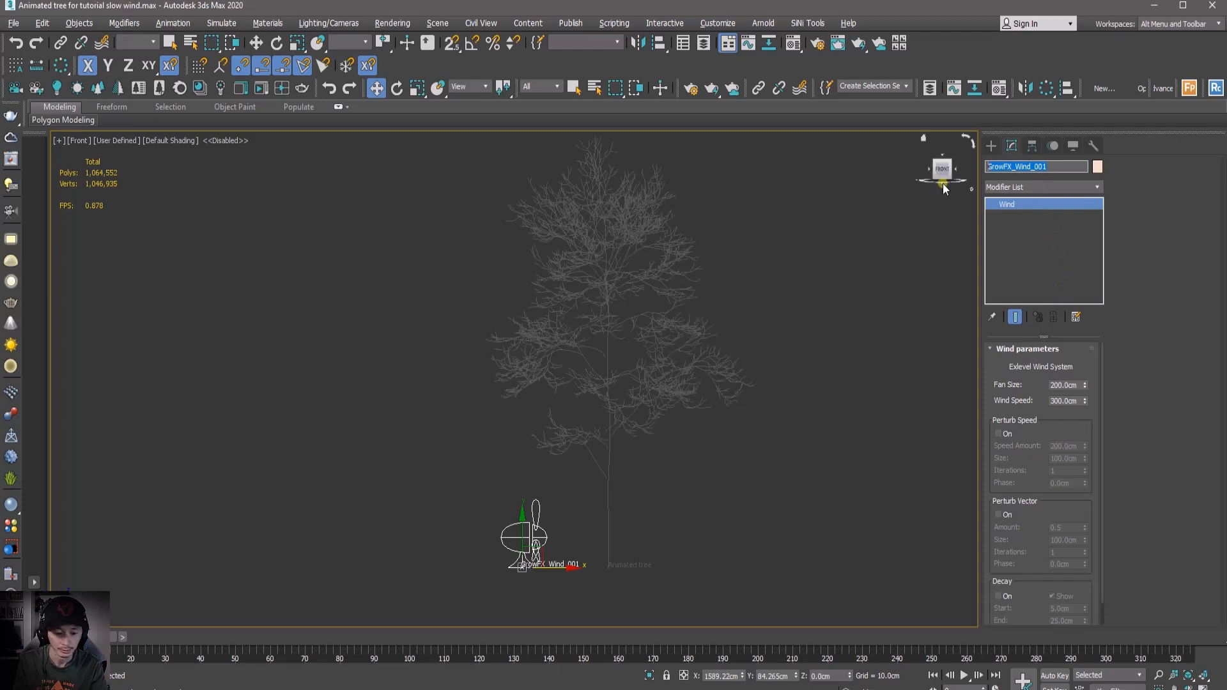
type("trunk 1")
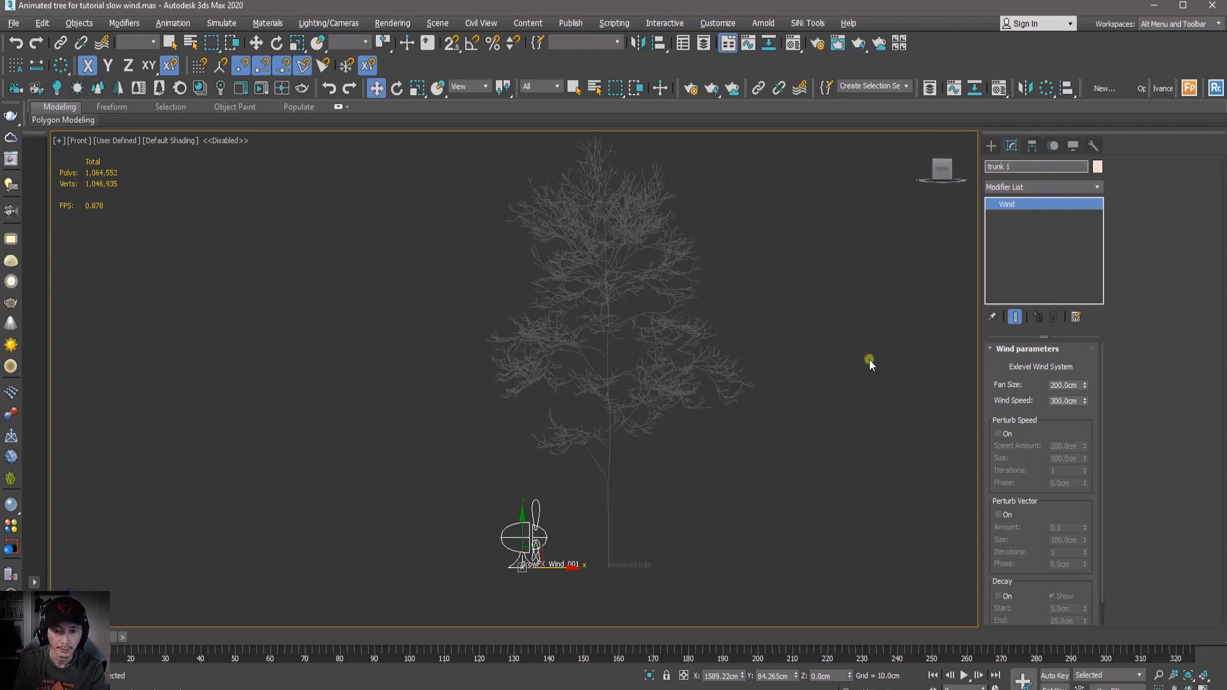
left_click(803, 435)
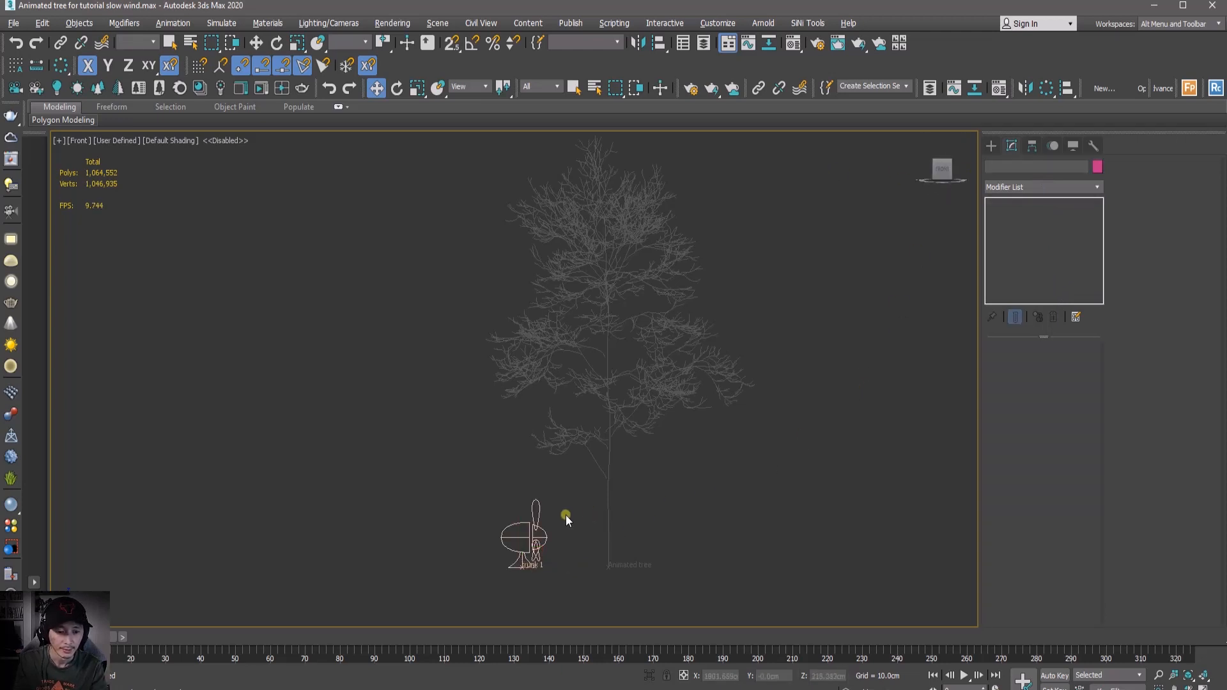
left_click(539, 568)
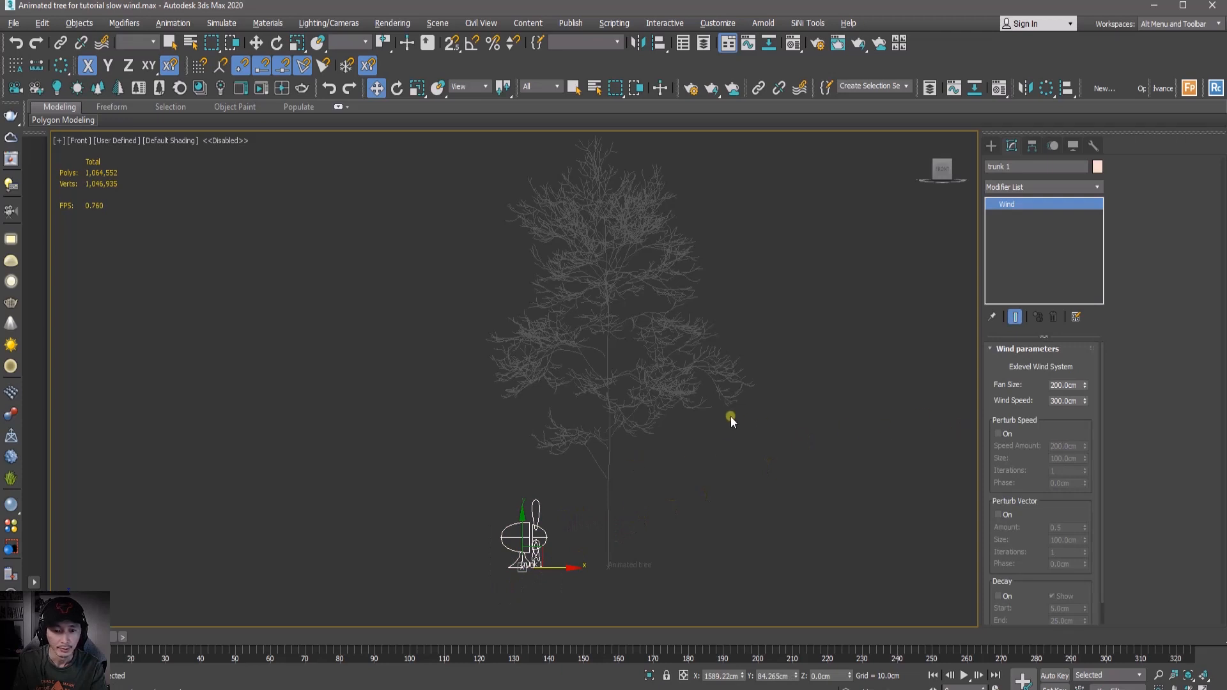
Pick the "trunk 1" fan as the wind object for the tree's Wind_01 modifier.
left_click(592, 589)
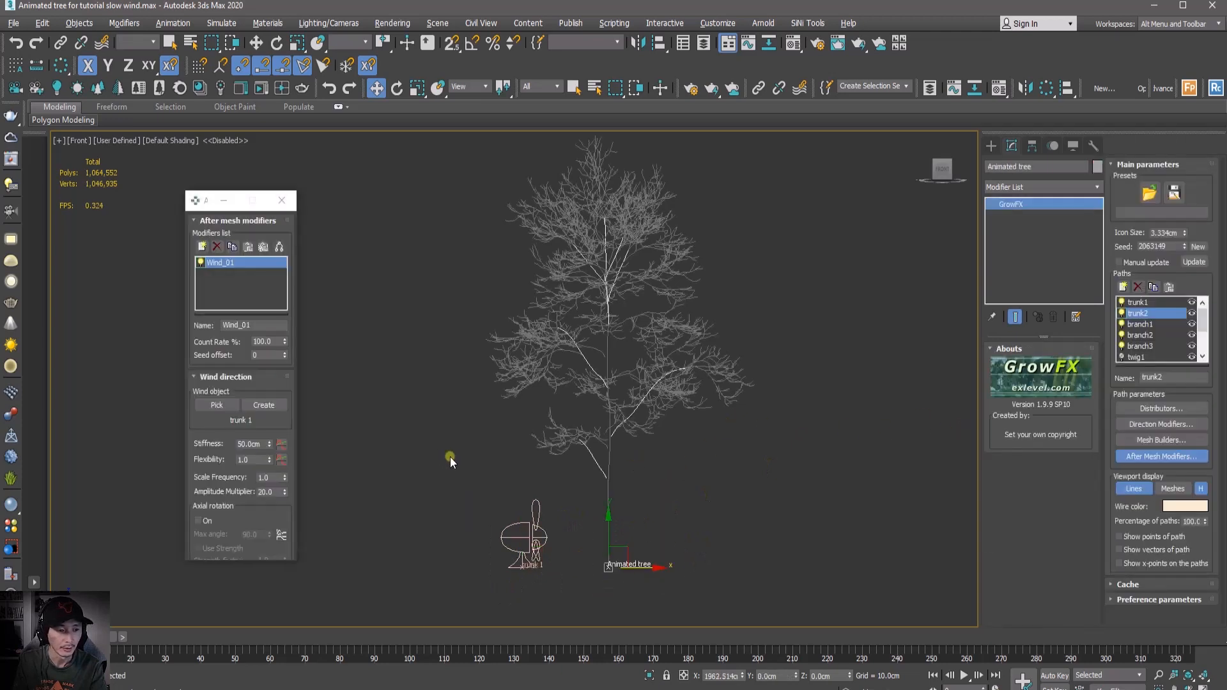
left_click(225, 404)
left_click(216, 406)
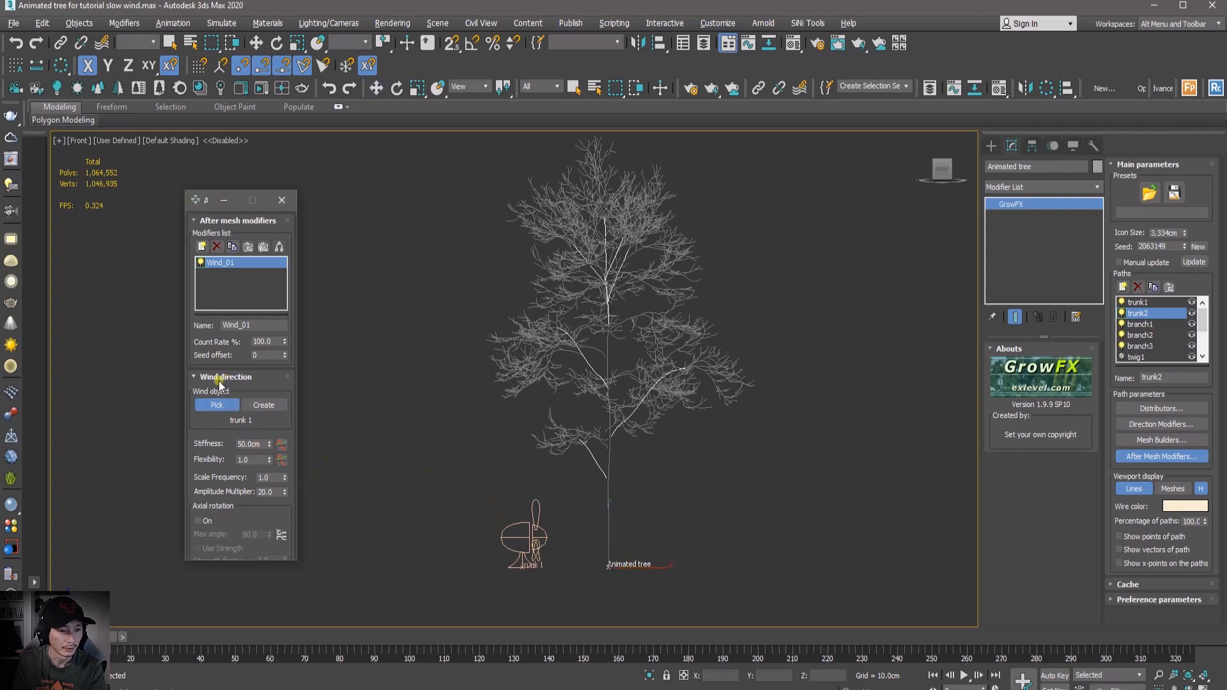
left_click(532, 545)
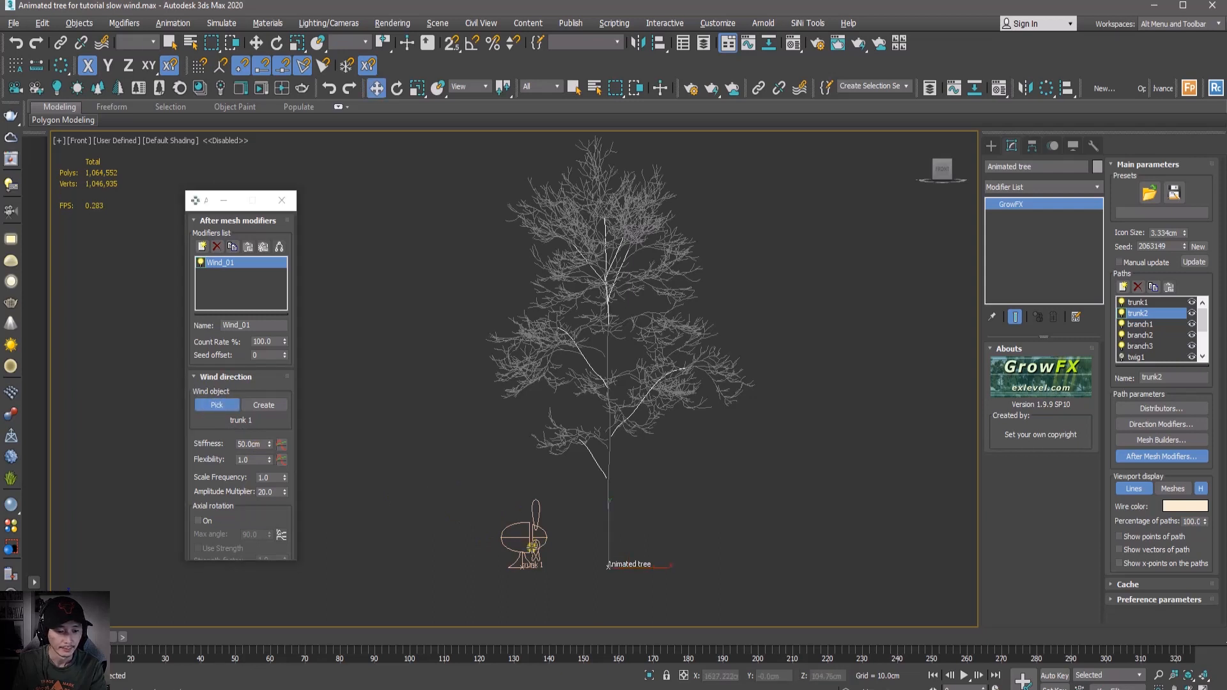
left_click(531, 548)
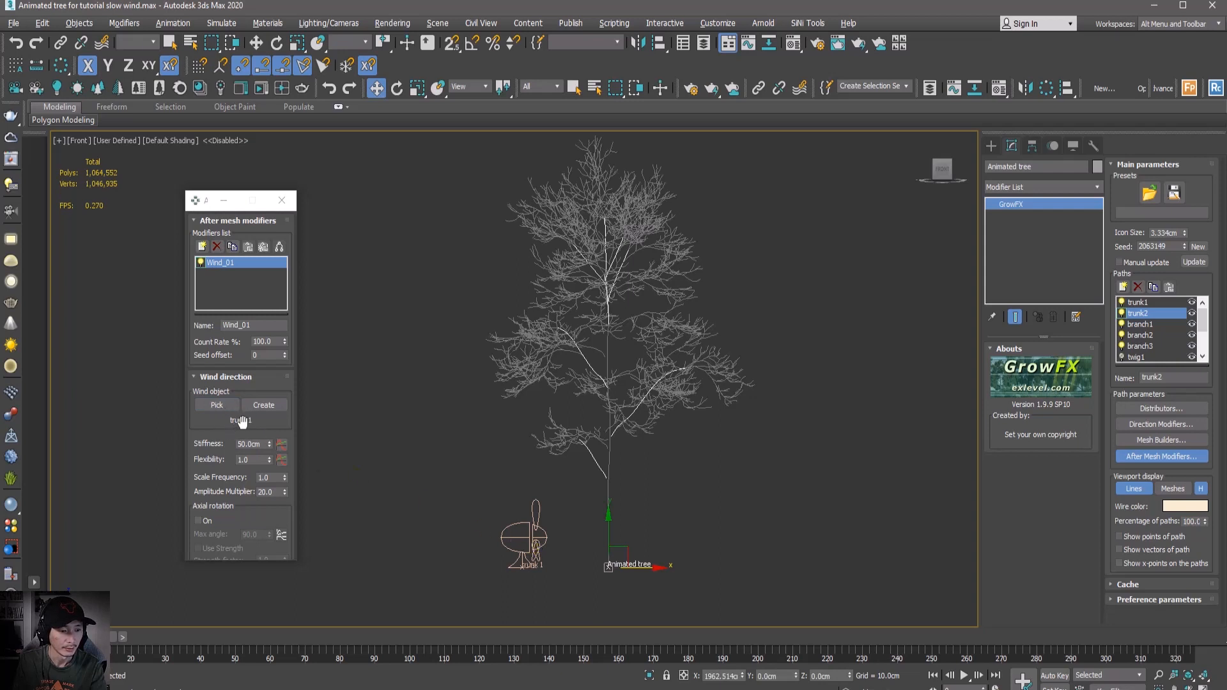
Set the trunk2 Wind_01 modifier's stiffness to 6000 cm and its flexibility to 2.
left_click_drag(212, 444, 213, 440)
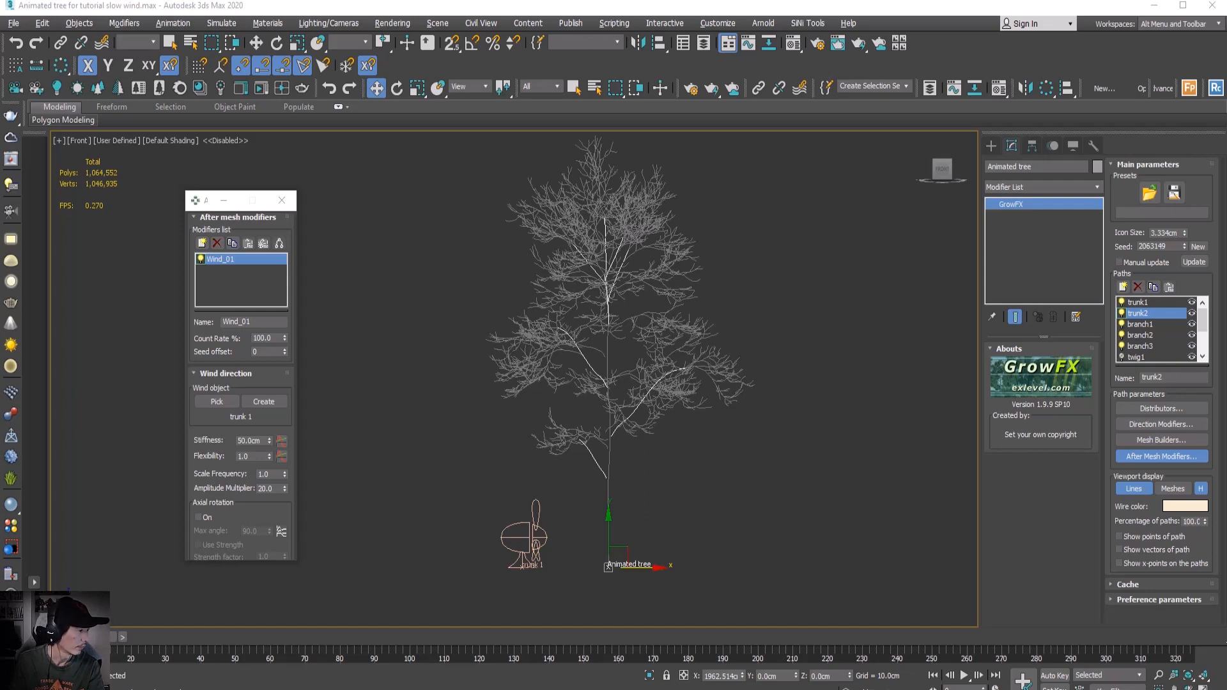
double_click(249, 440)
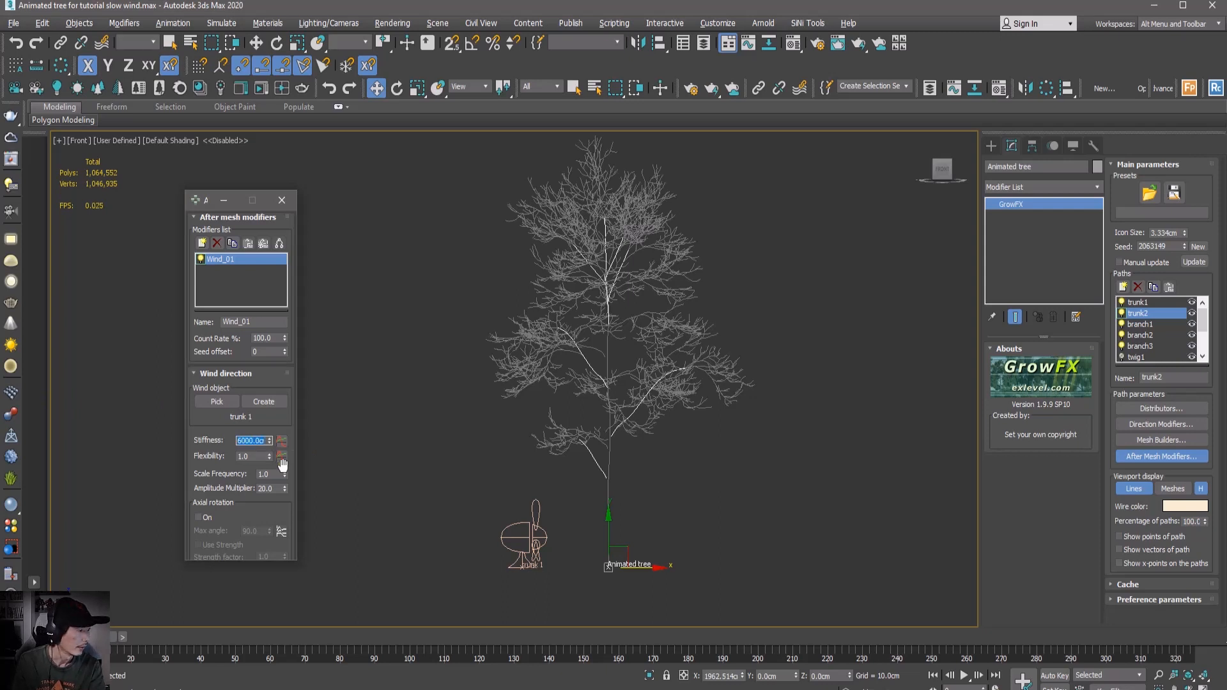
double_click(254, 456)
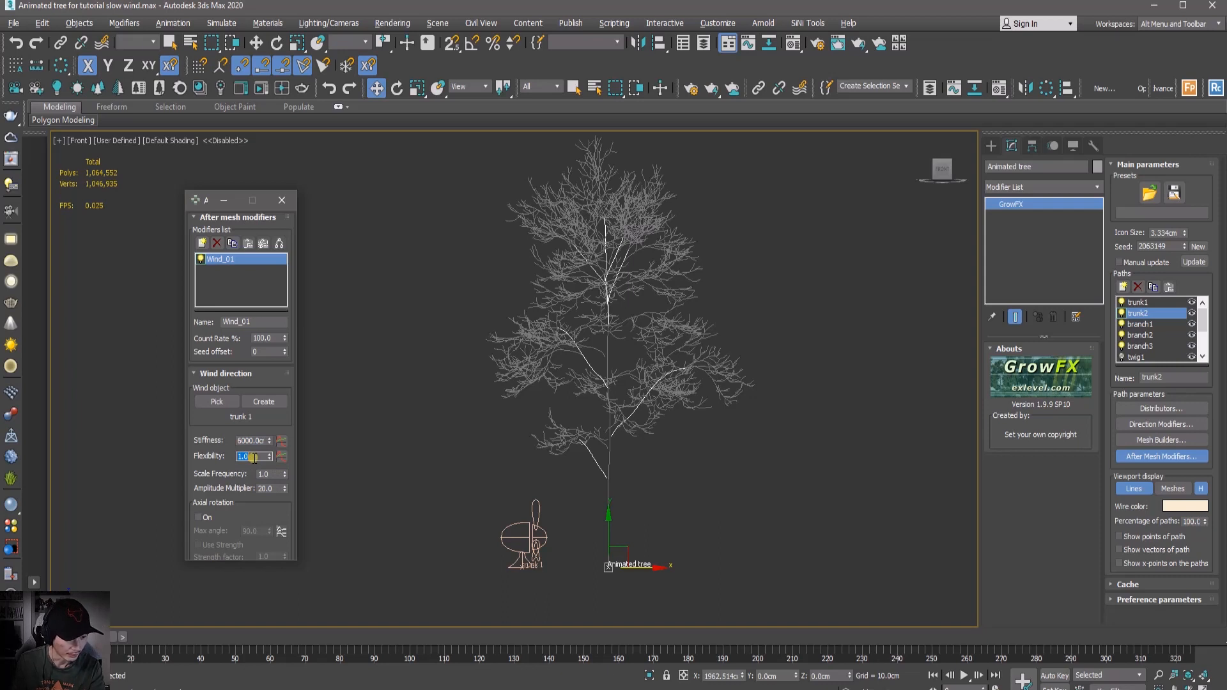
type("2")
key("Return")
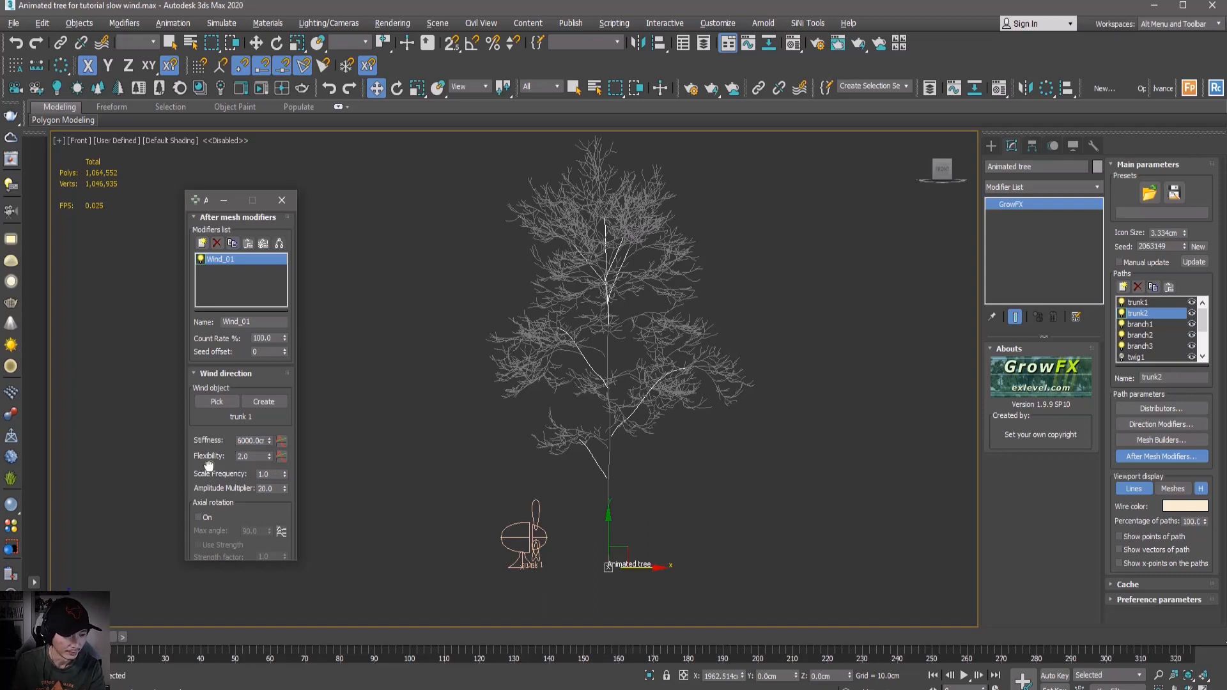
Scrub the timeline to preview the tree's motion in line and mesh display, returning to the start with meshes shown.
mouse_move(89, 637)
left_mouse_down()
mouse_move(552, 638)
mouse_move(106, 623)
left_mouse_up()
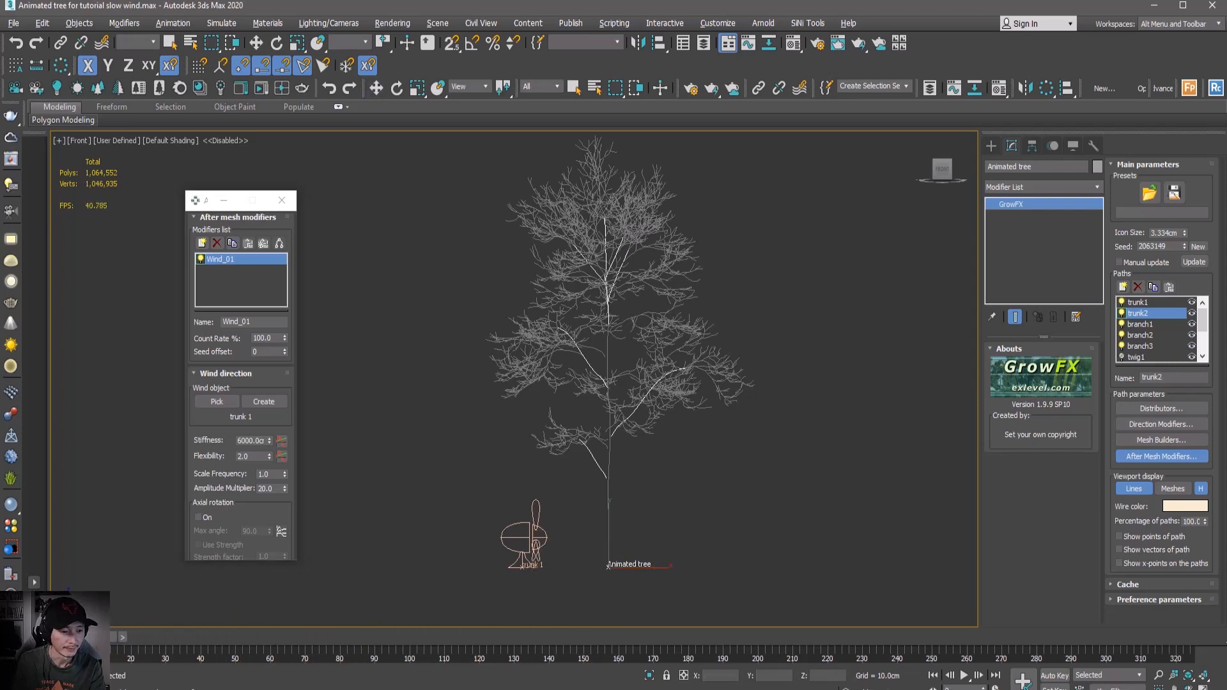
key("w")
left_click(1170, 488)
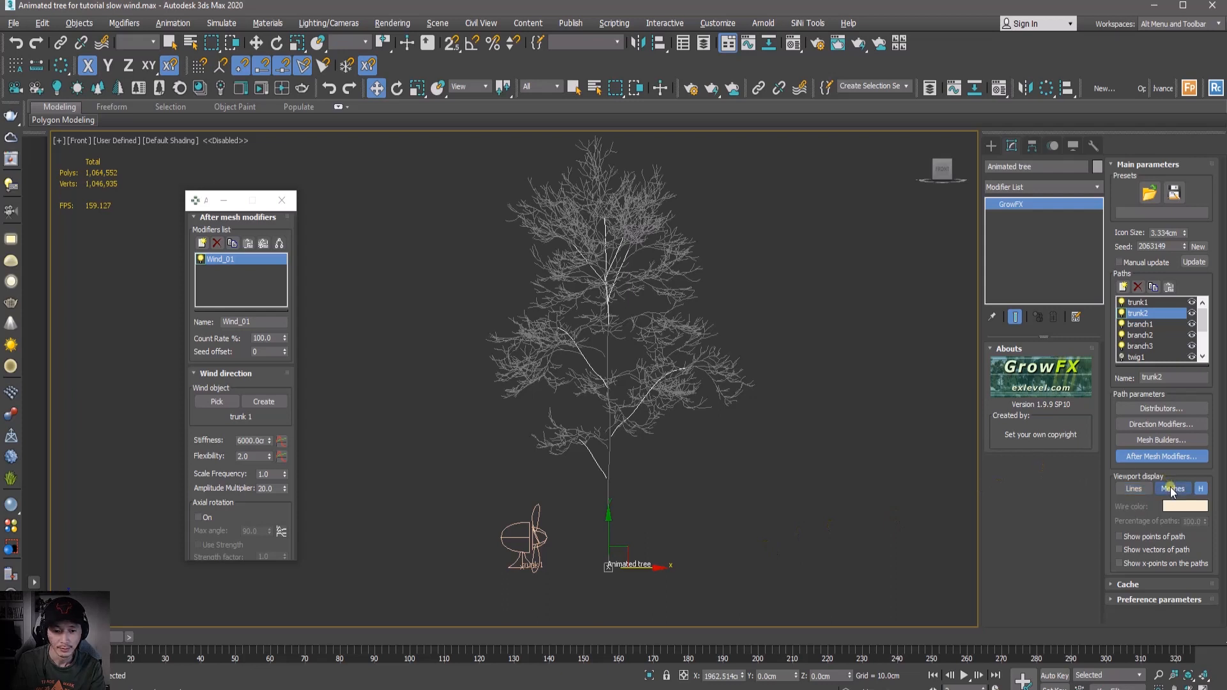
mouse_move(121, 638)
left_mouse_down()
mouse_move(390, 638)
mouse_move(146, 637)
left_mouse_up()
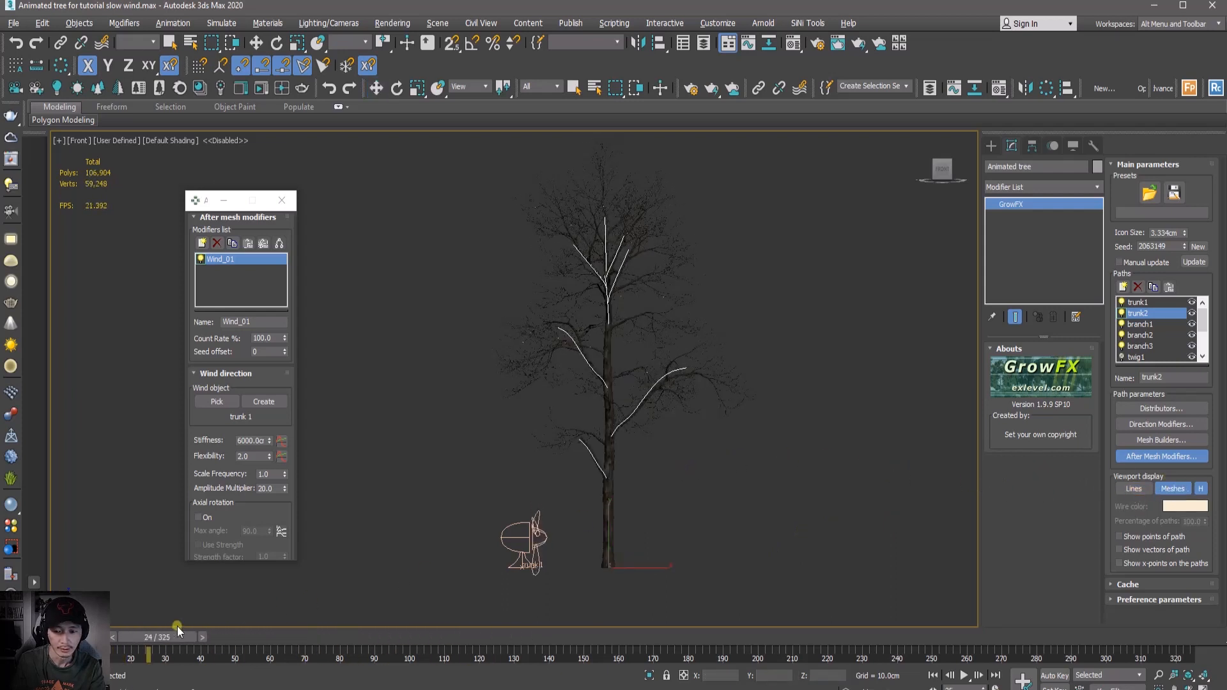
left_click(1137, 491)
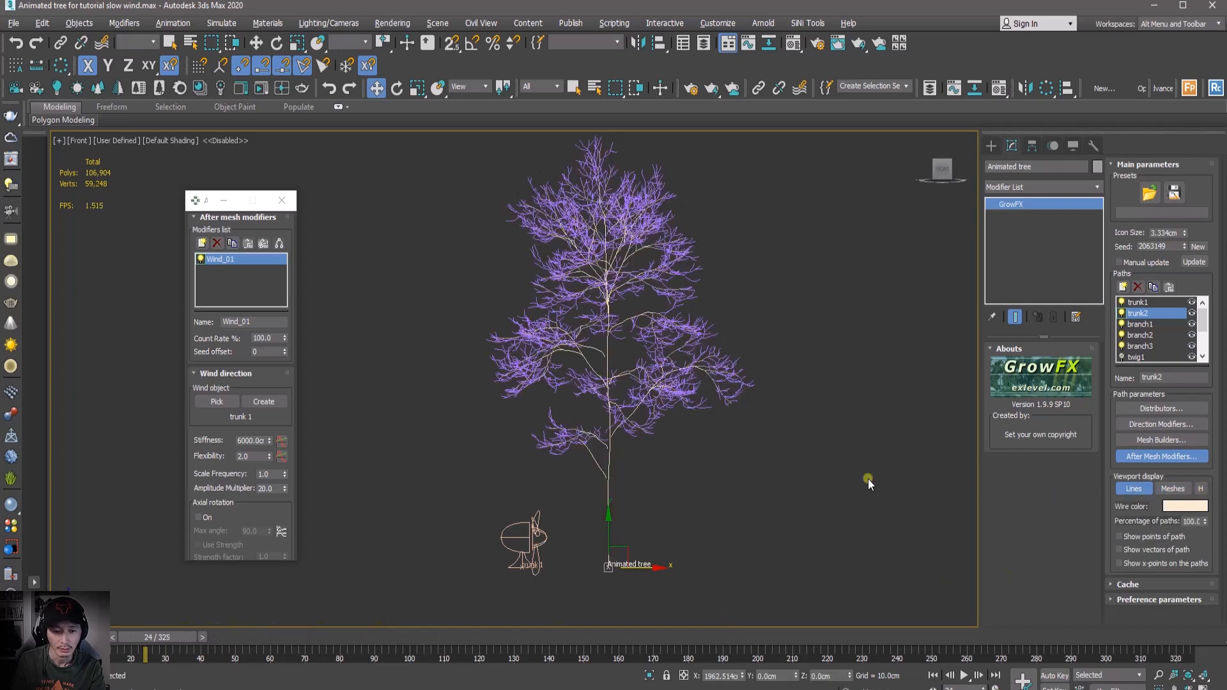
left_click_drag(152, 637, 71, 642)
key("w")
left_click(1172, 489)
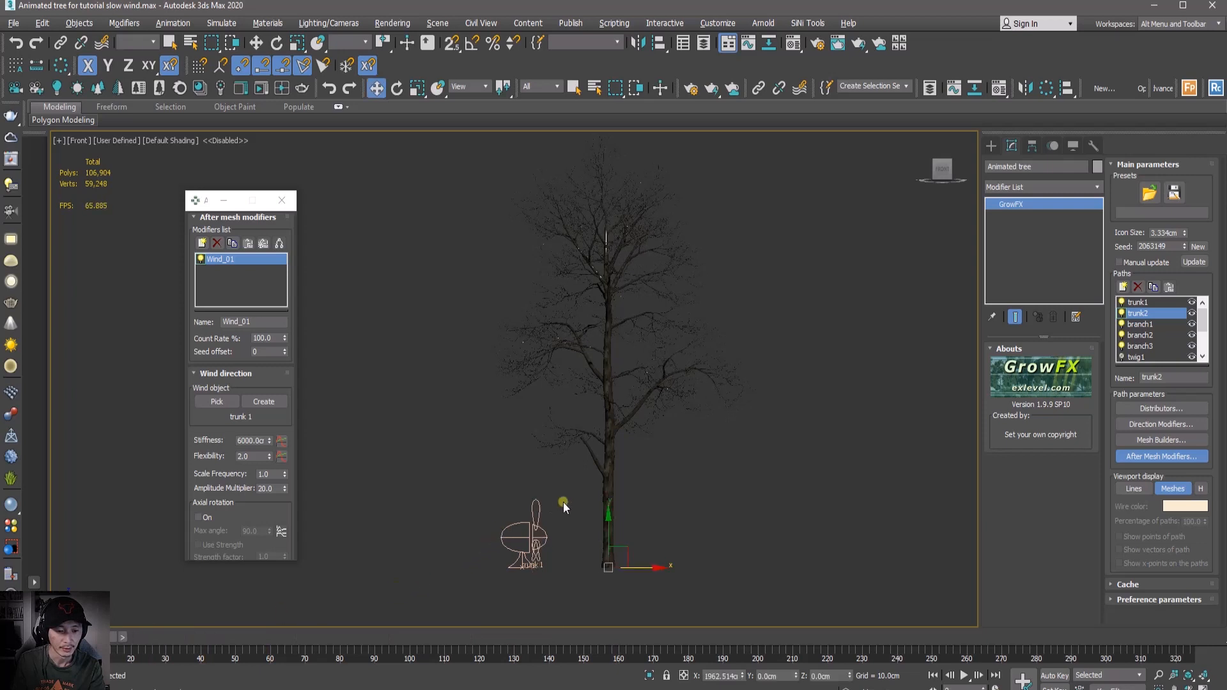
Enable Perturb Speed on the "trunk 1" wind object with a speed amount of 500 cm and a phase of 0.5 cm.
left_click_drag(564, 499, 485, 605)
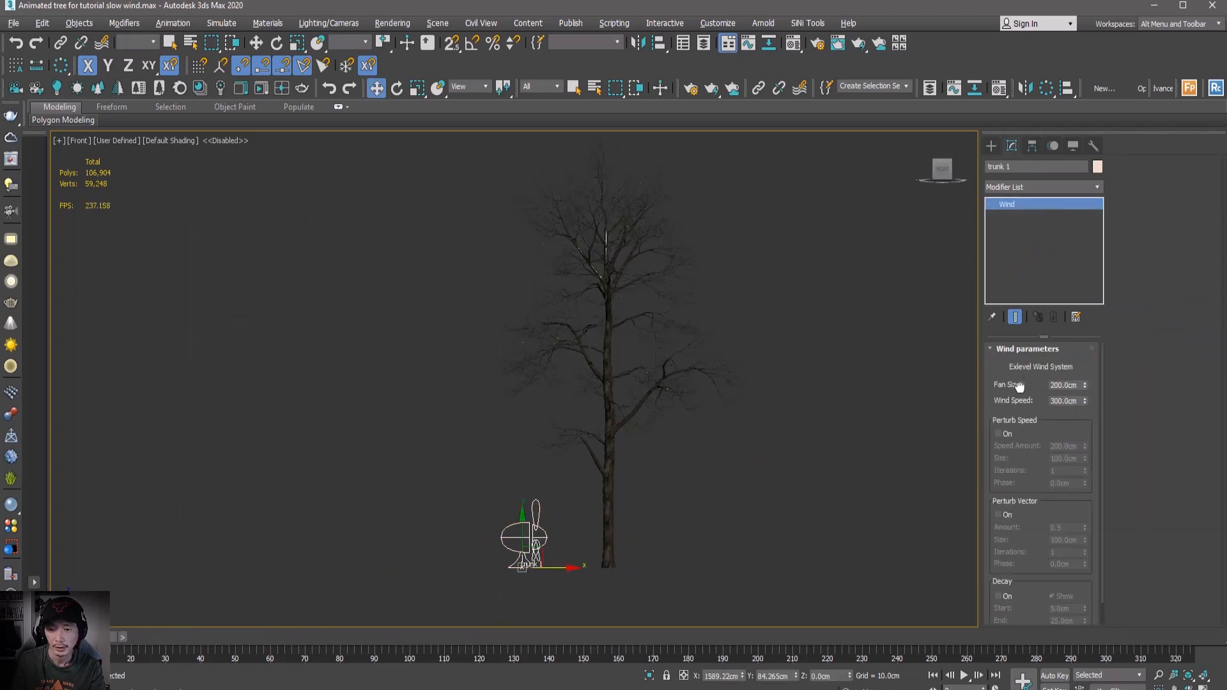
left_click_drag(501, 598, 501, 599)
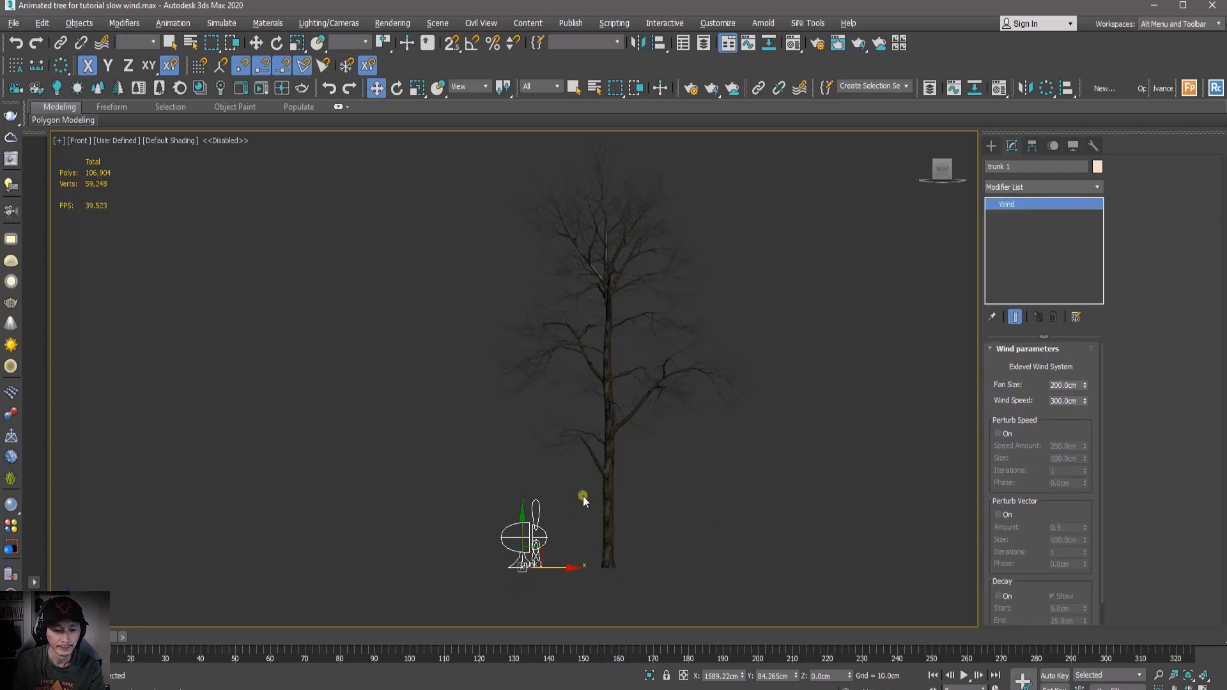
scroll(1014, 395, "down", 1)
scroll(1013, 394, "down", 1)
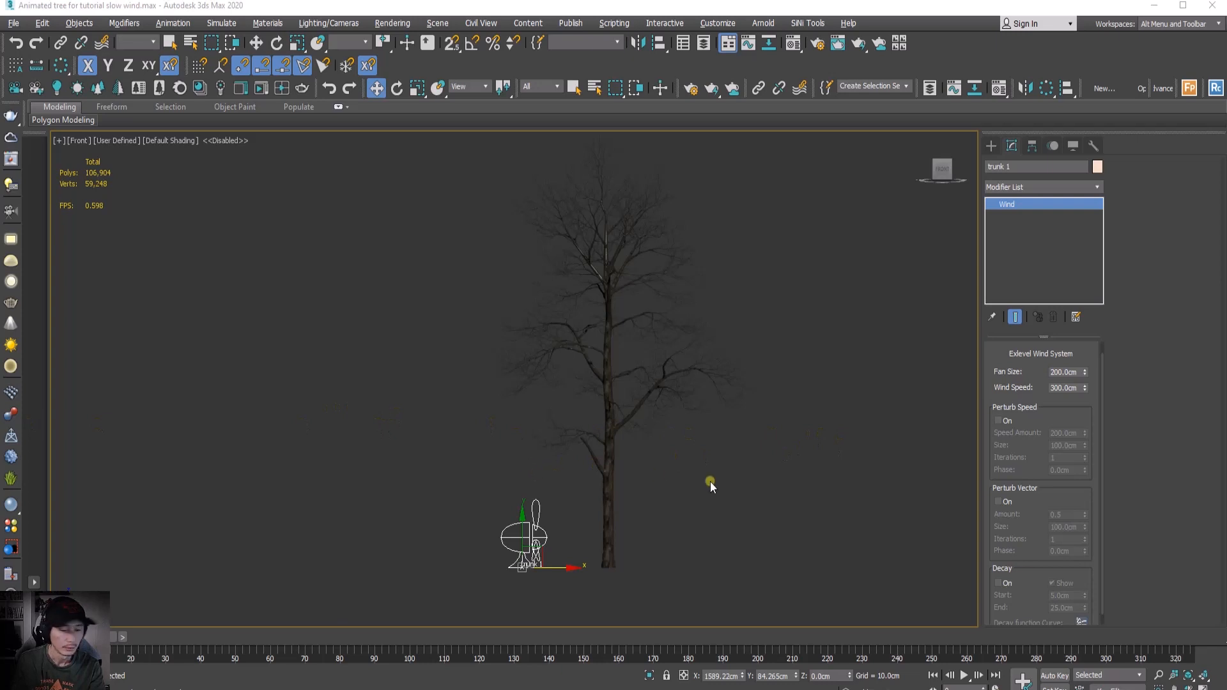
left_click(998, 422)
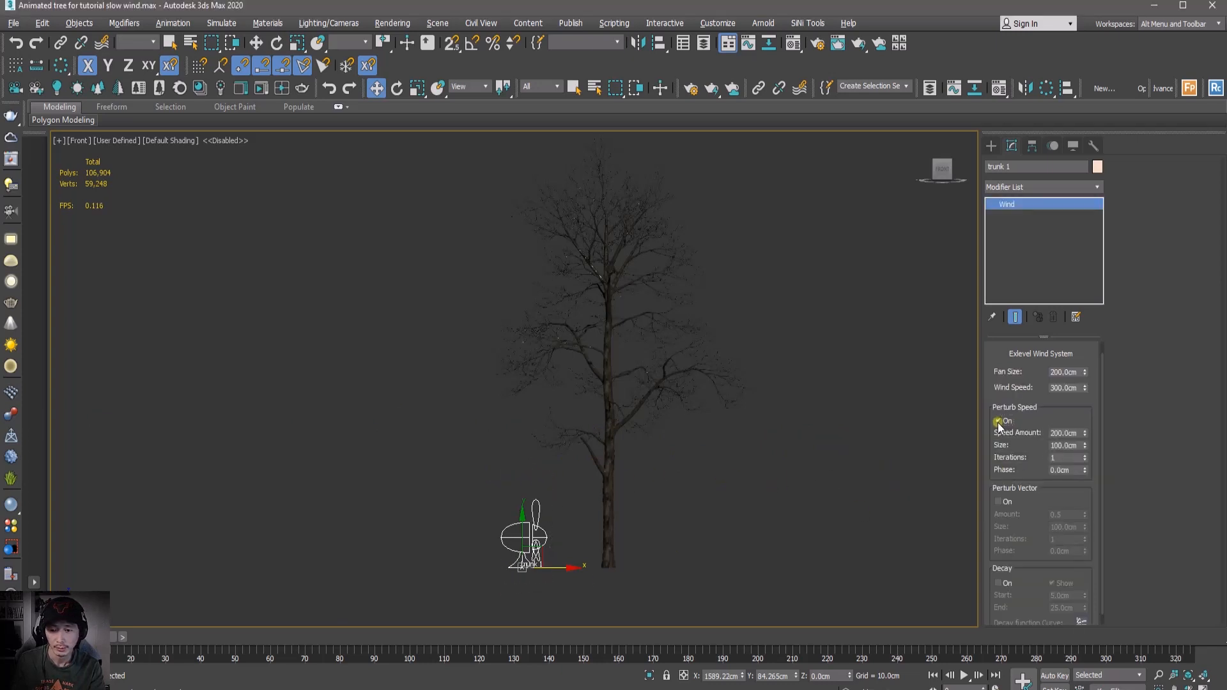
left_click(1062, 433)
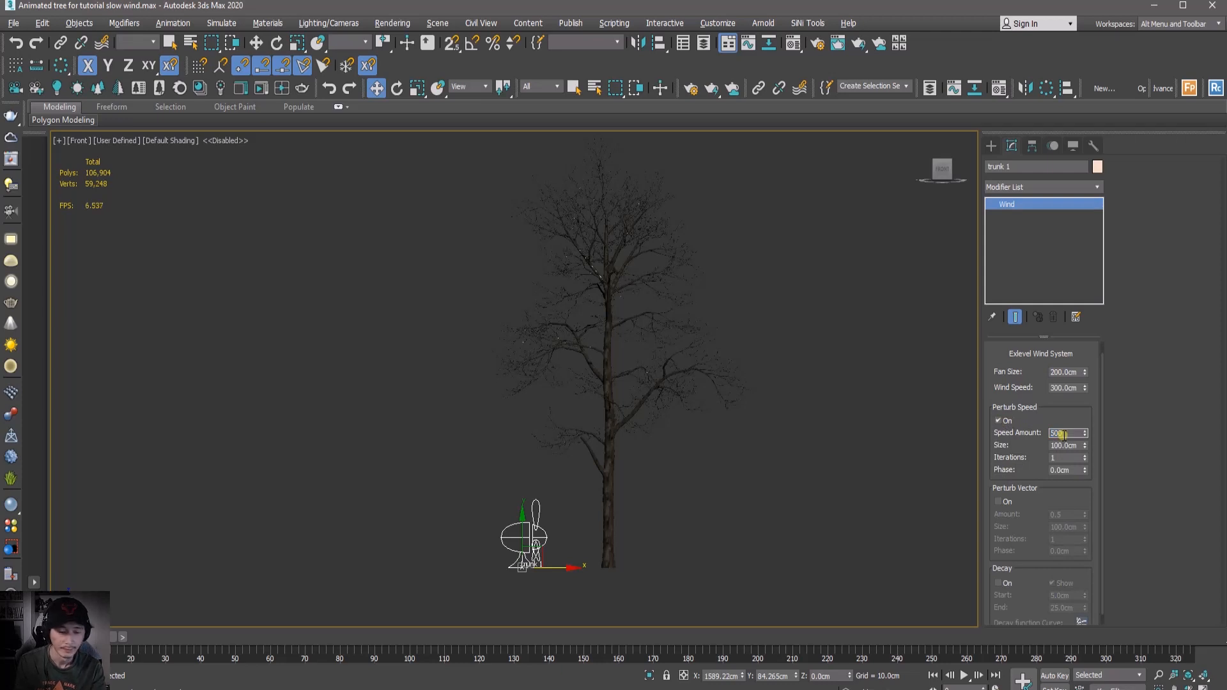
left_click(1070, 446)
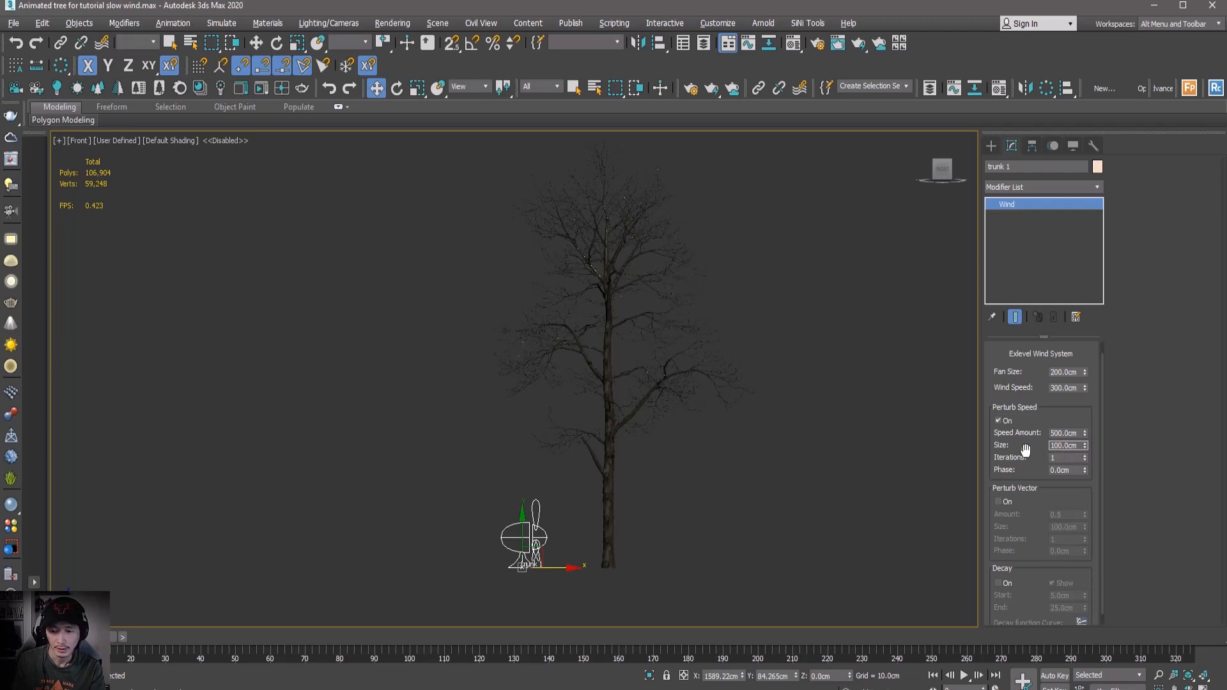
left_click(1072, 471)
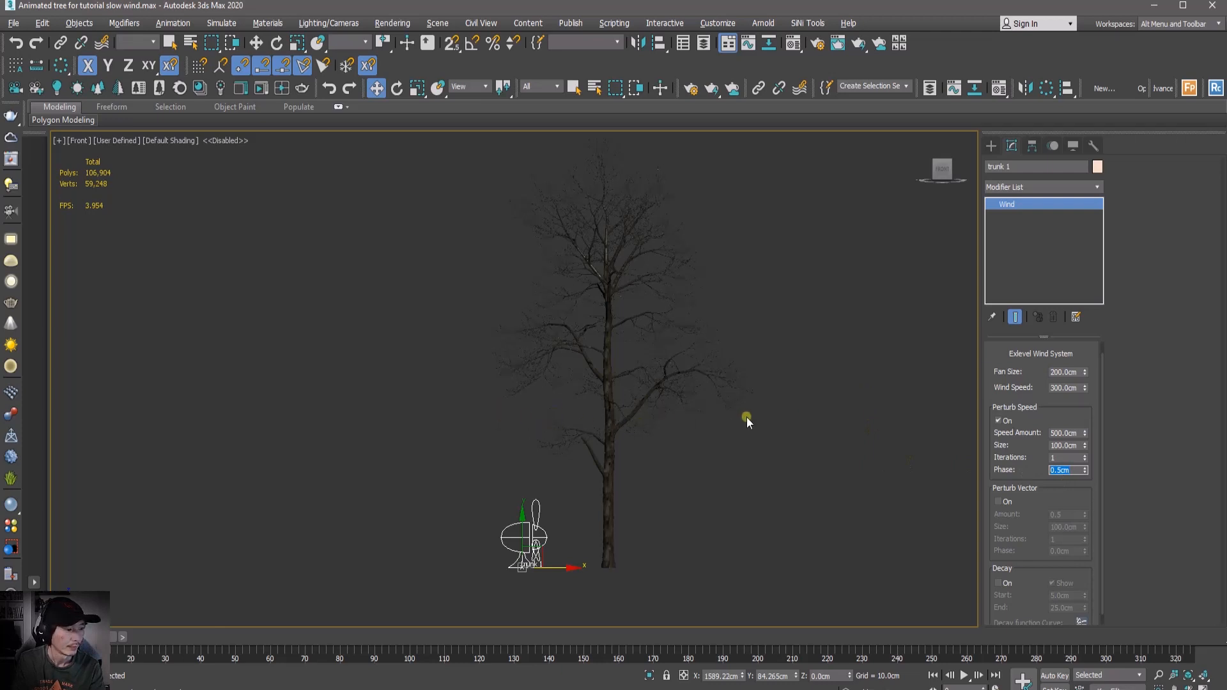
Set the wind speed of the "trunk 1" wind object to 20 cm.
left_click(1058, 388)
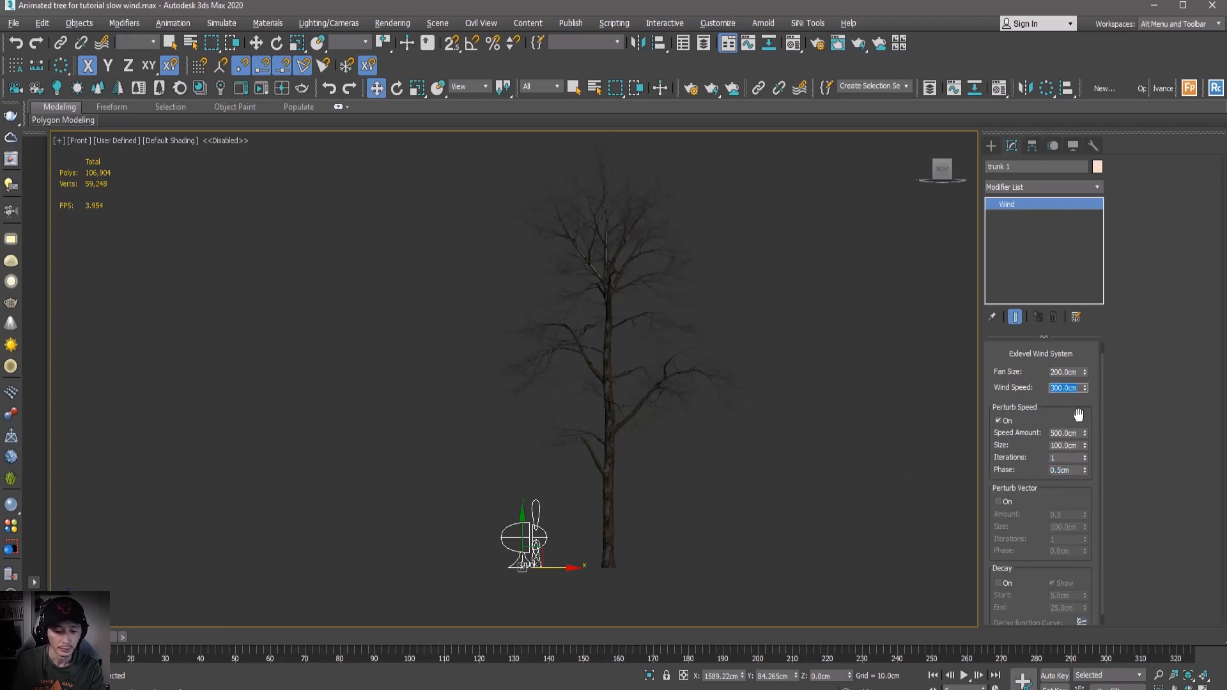
type("20")
key("Return")
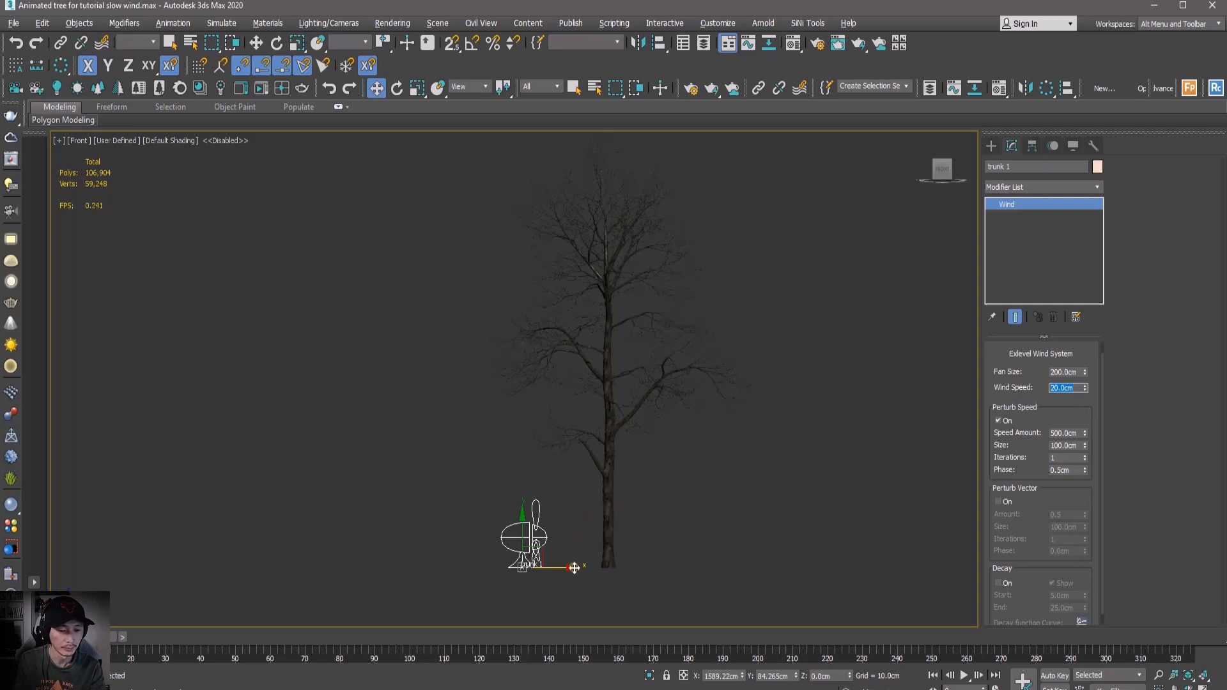
Play the animation to check the trunk's sway, and return the timeline to the start.
left_click_drag(120, 653, 95, 620)
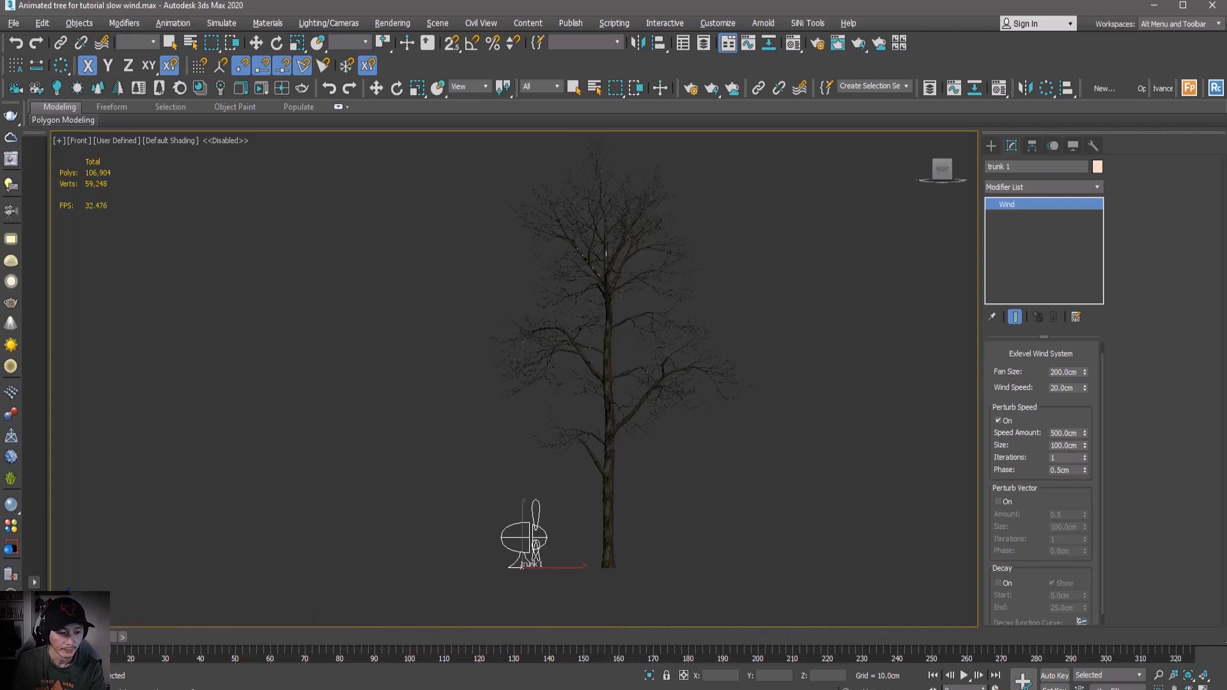
key("w")
key("/")
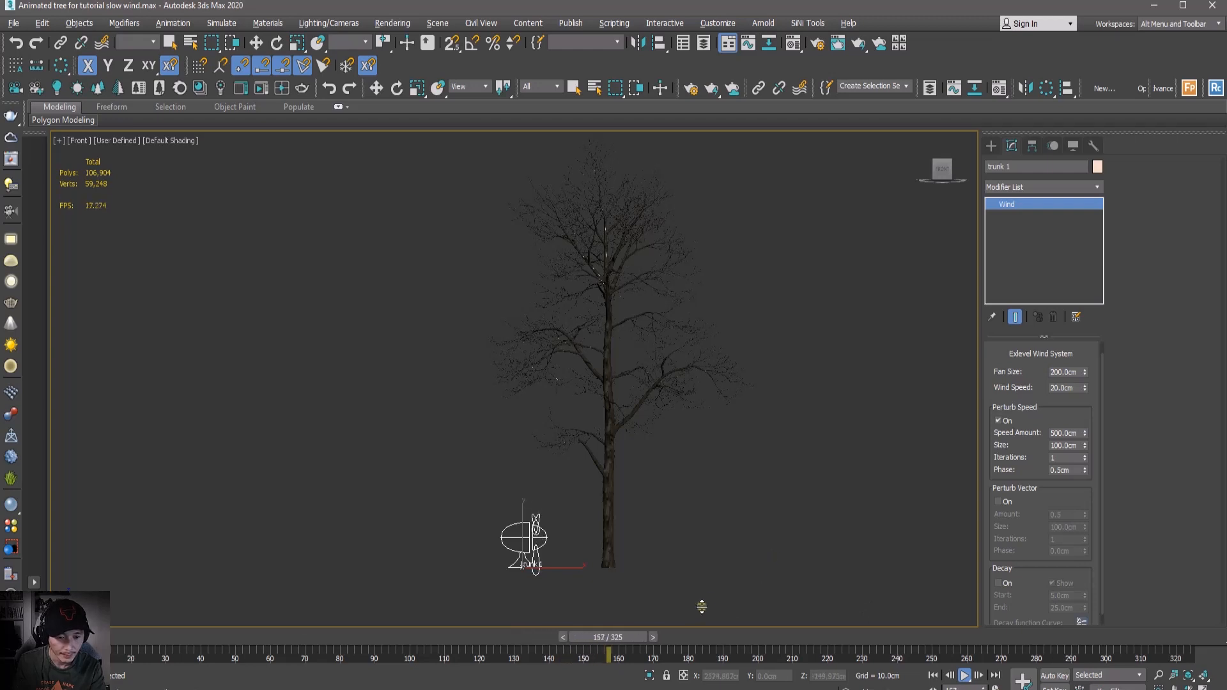
left_click(679, 638)
left_click_drag(678, 637, 115, 604)
key("w")
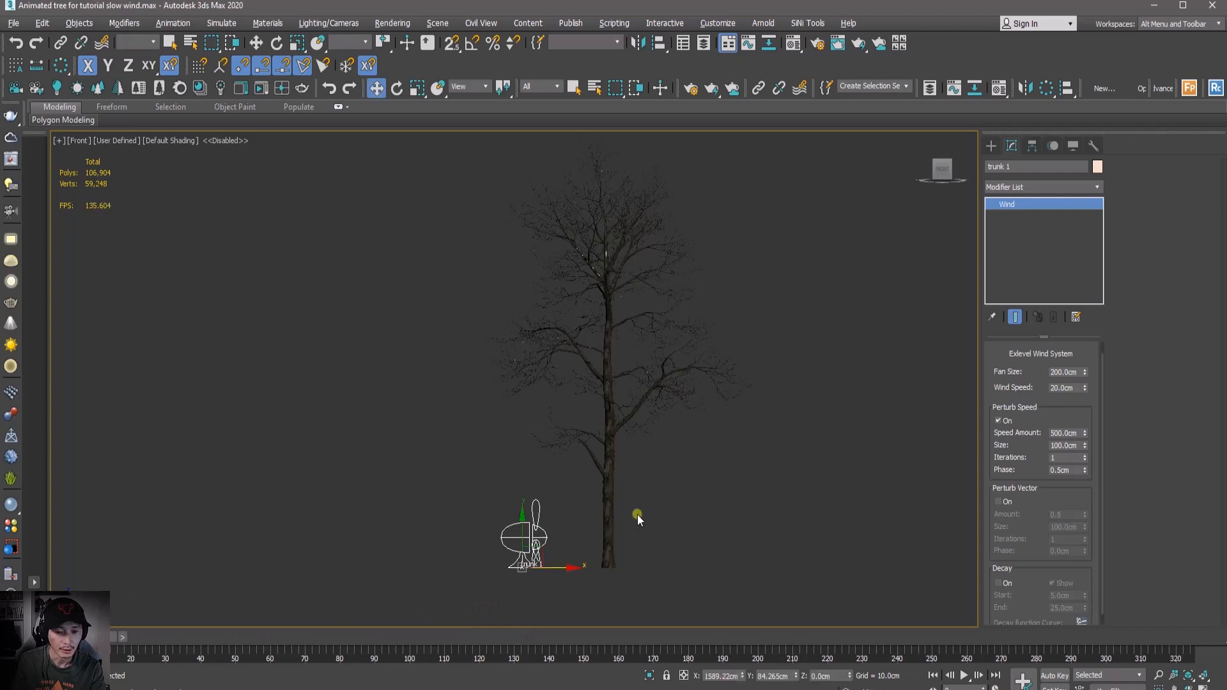
Select the tree's branch1 path and switch the viewport display to lines with the path highlighted.
left_click_drag(684, 526, 685, 528)
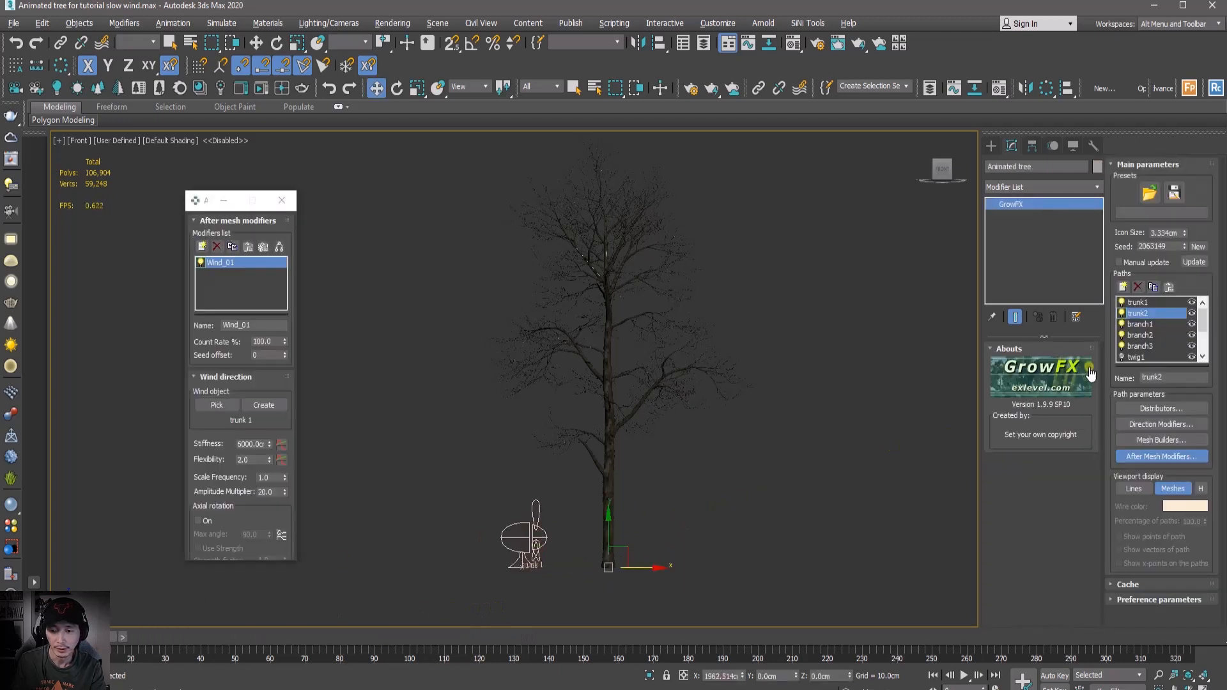
left_click(1140, 324)
left_click(1135, 488)
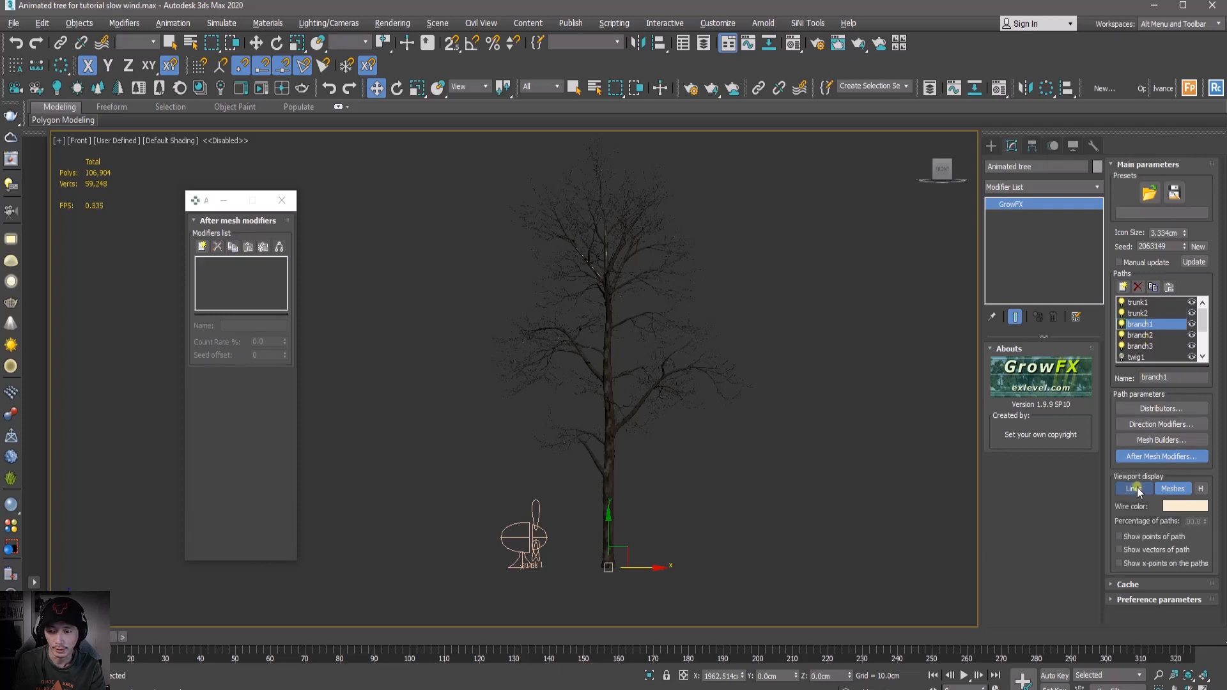
left_click(1200, 488)
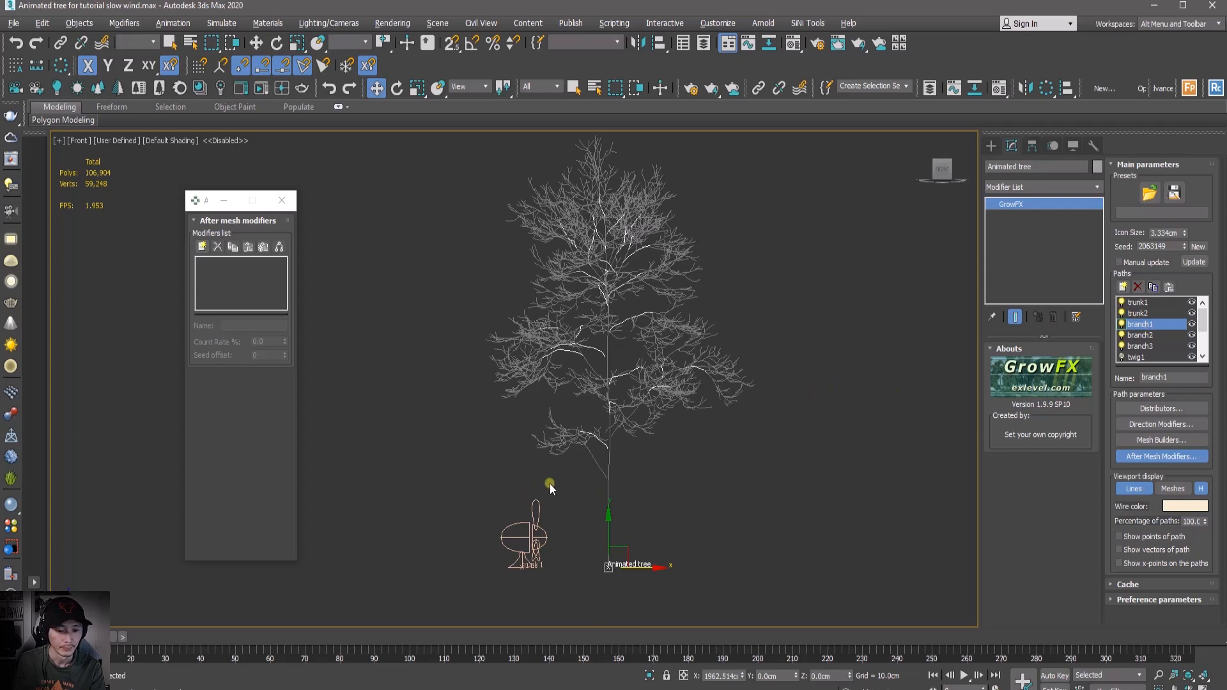
left_click(508, 568)
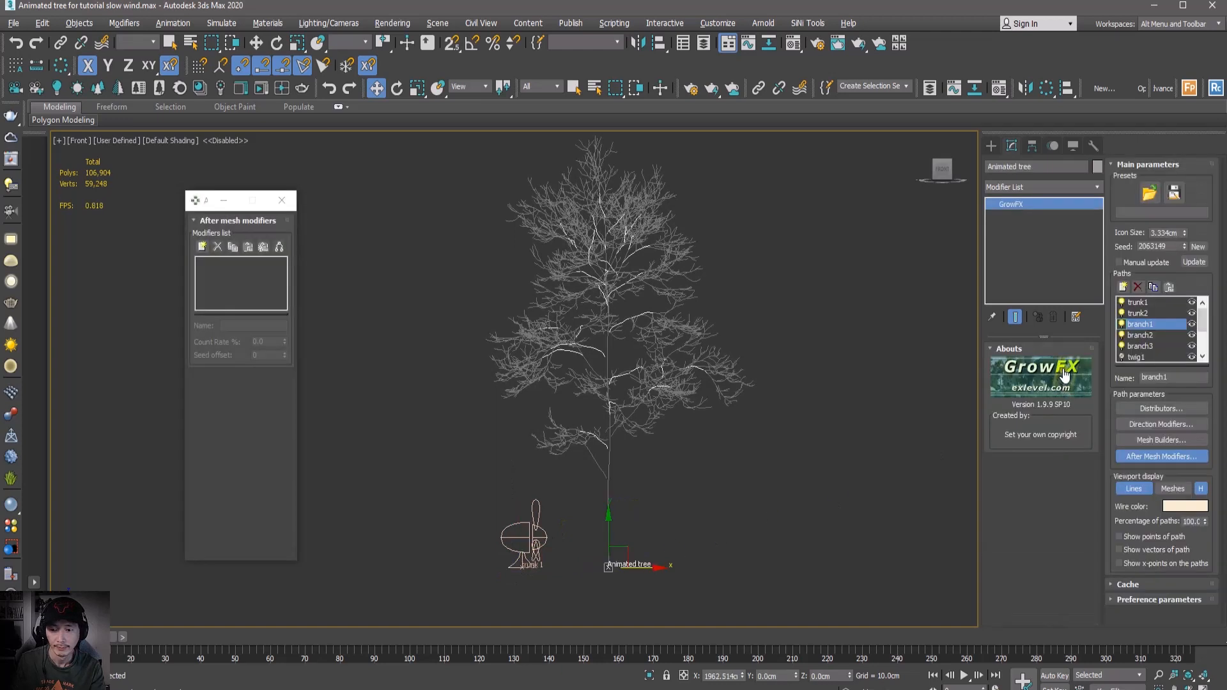
Copy the Wind_01 modifier from the trunk2 path and paste it onto the branch1 path.
left_click(1139, 313)
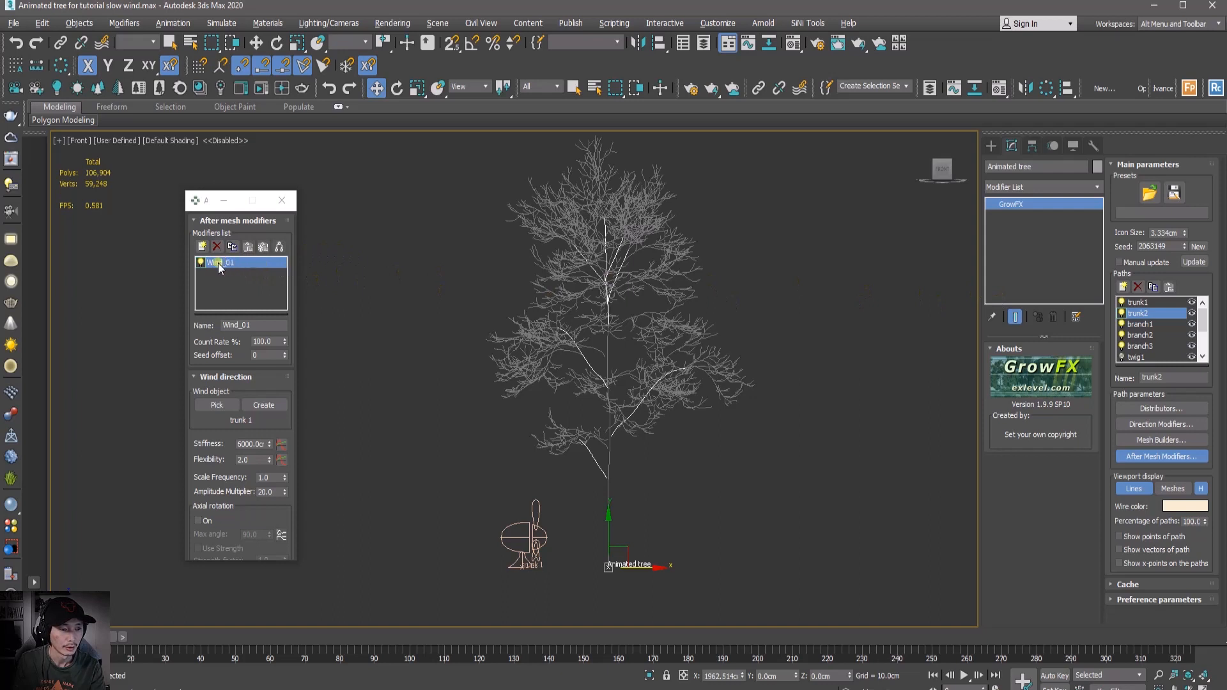
left_click(232, 253)
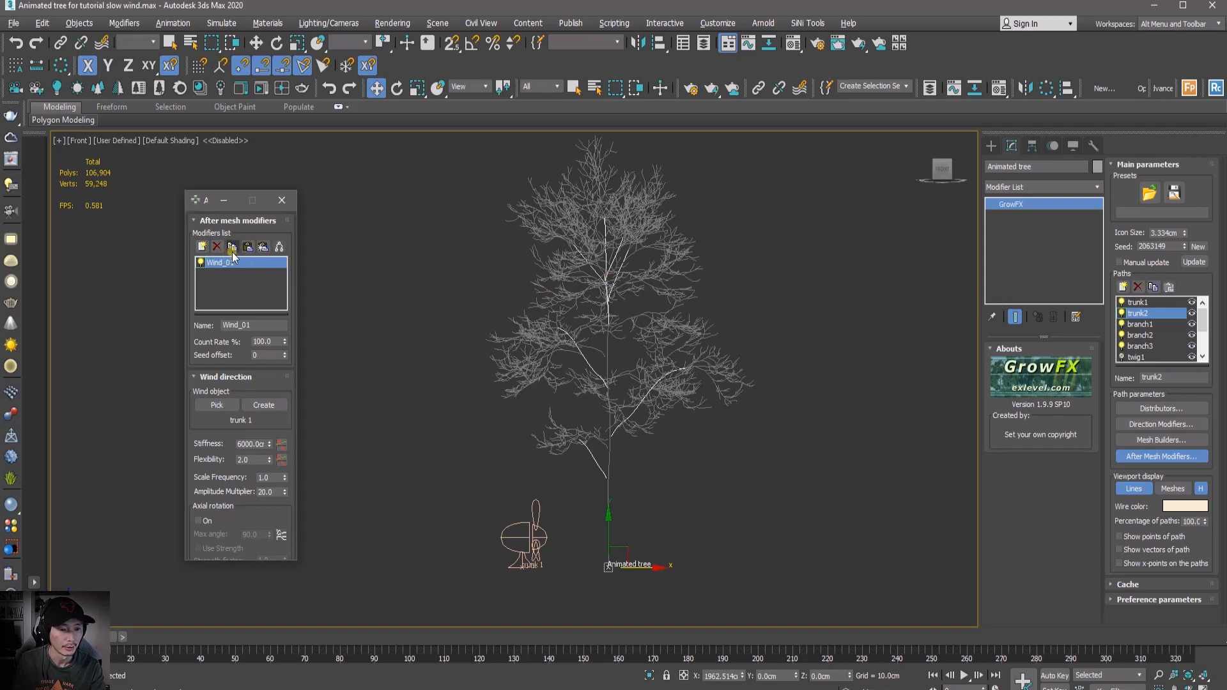
left_click(1143, 324)
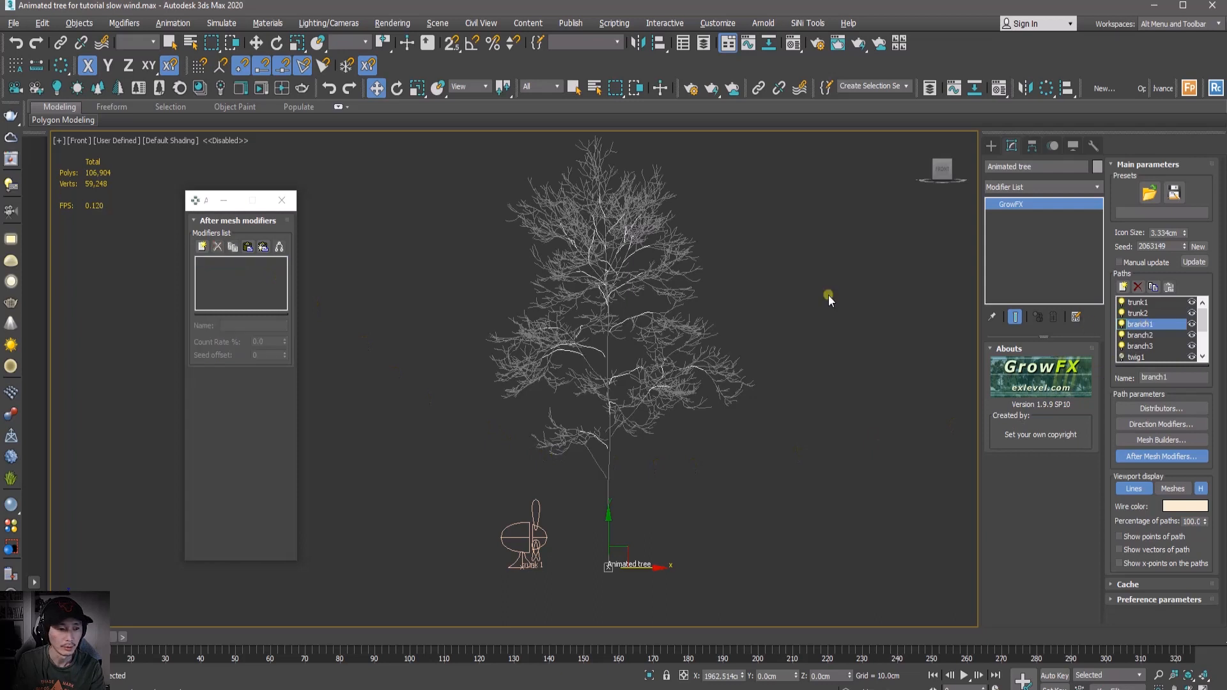
left_click(247, 247)
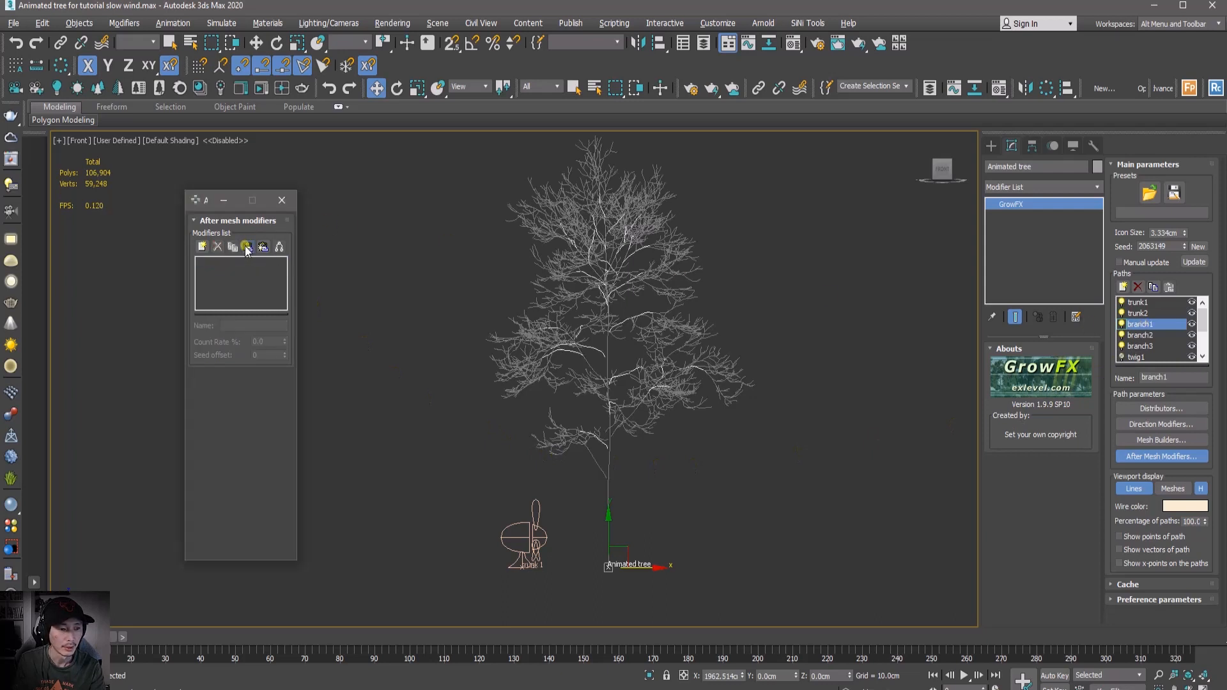
left_click(230, 264)
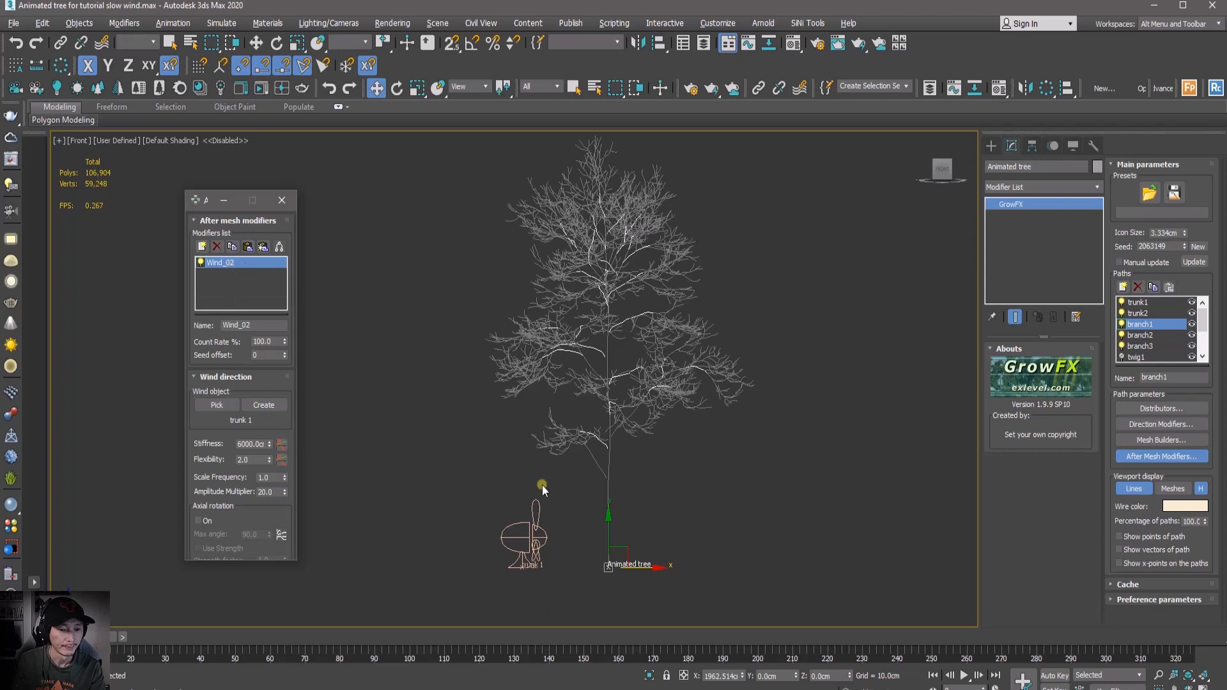
right_click(490, 470)
left_click(461, 481)
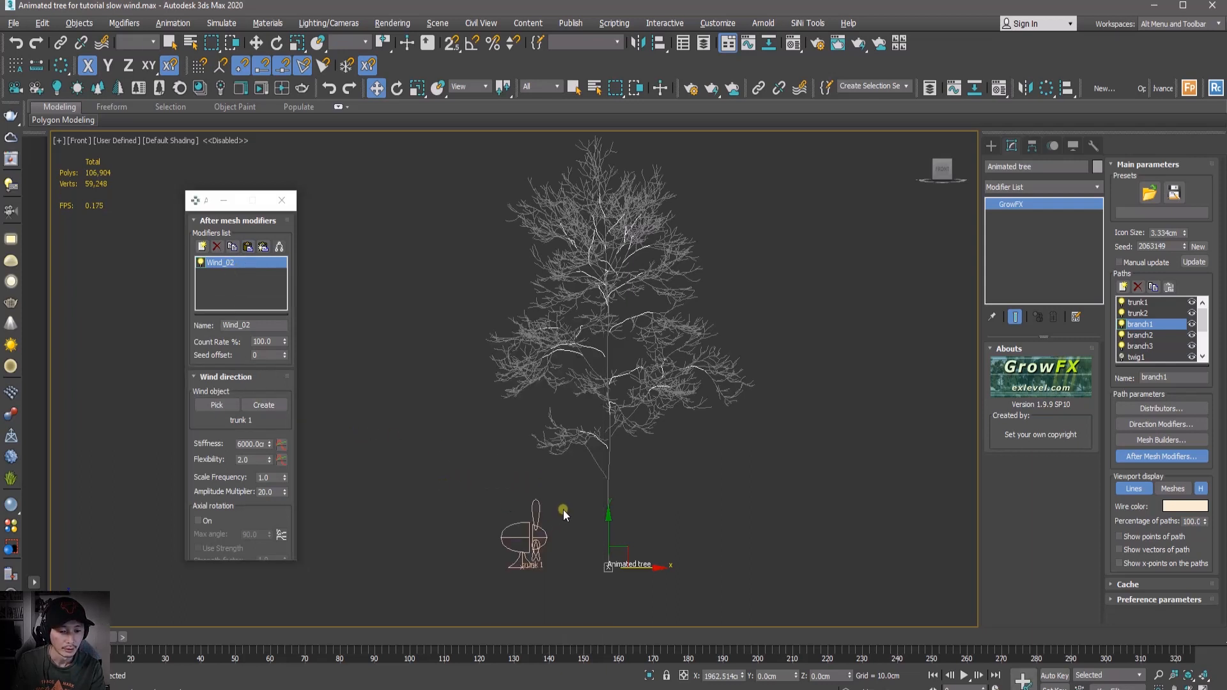
Duplicate the "trunk 1" wind object beside the original as an independent copy named "branch 1".
left_click_drag(562, 509, 508, 585)
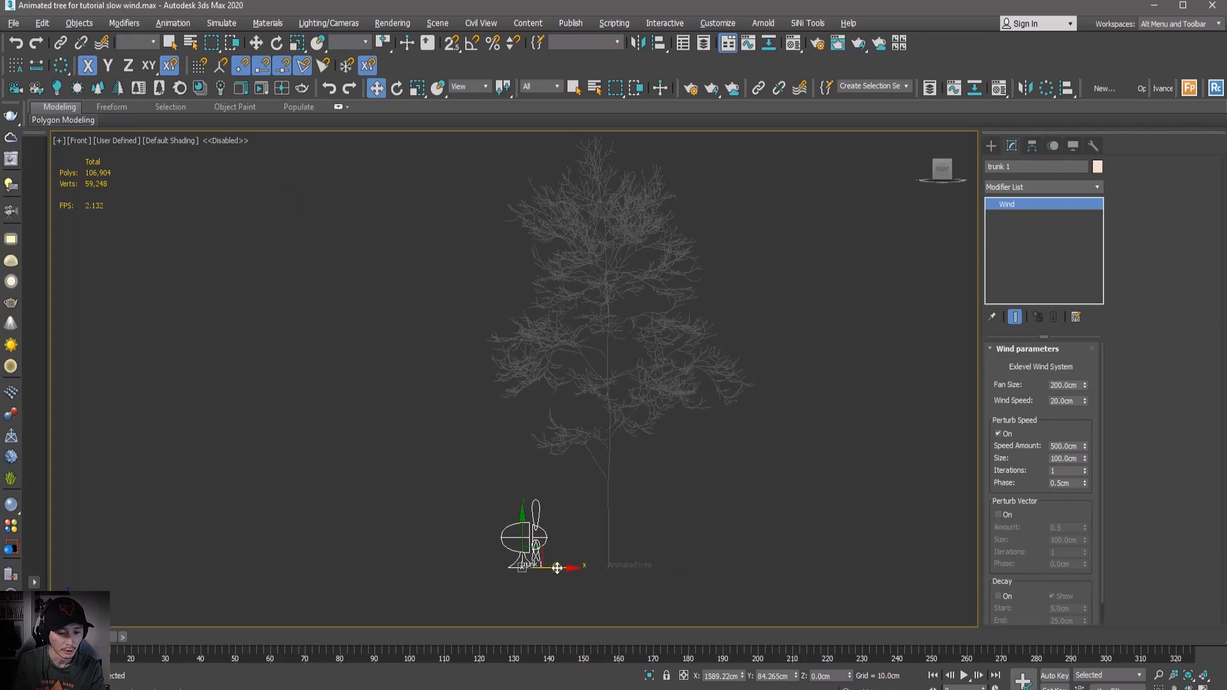
left_click_drag(557, 568, 507, 568, "shift")
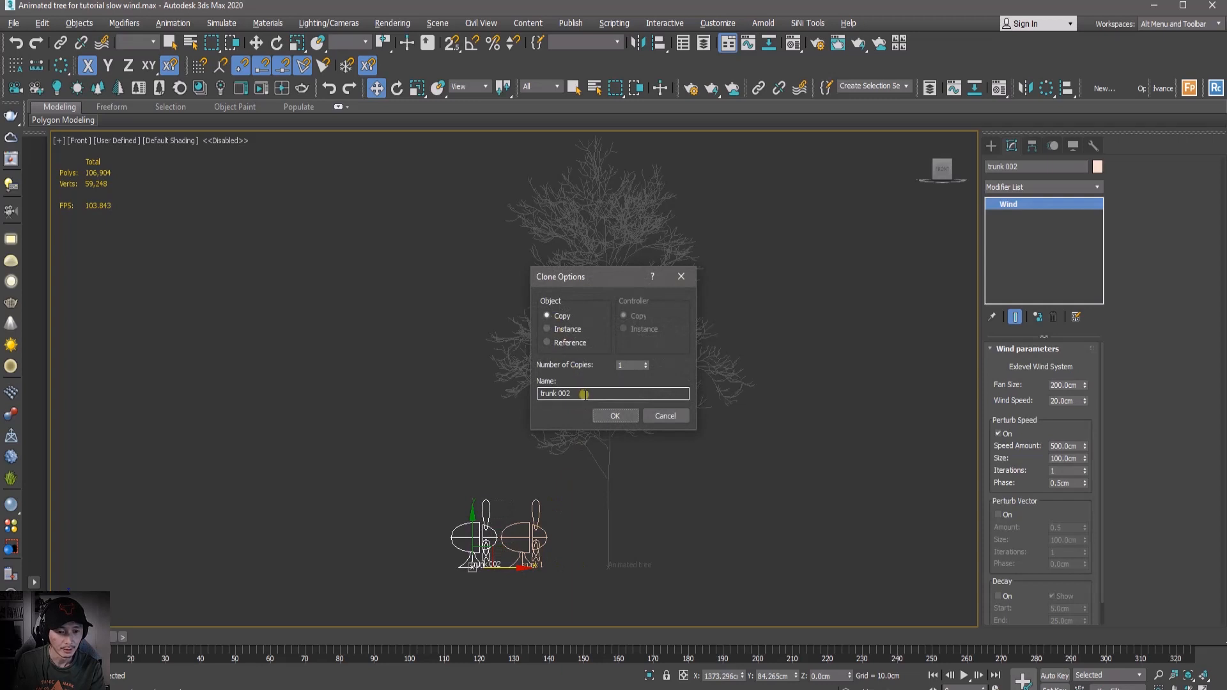
left_click_drag(591, 398, 519, 403)
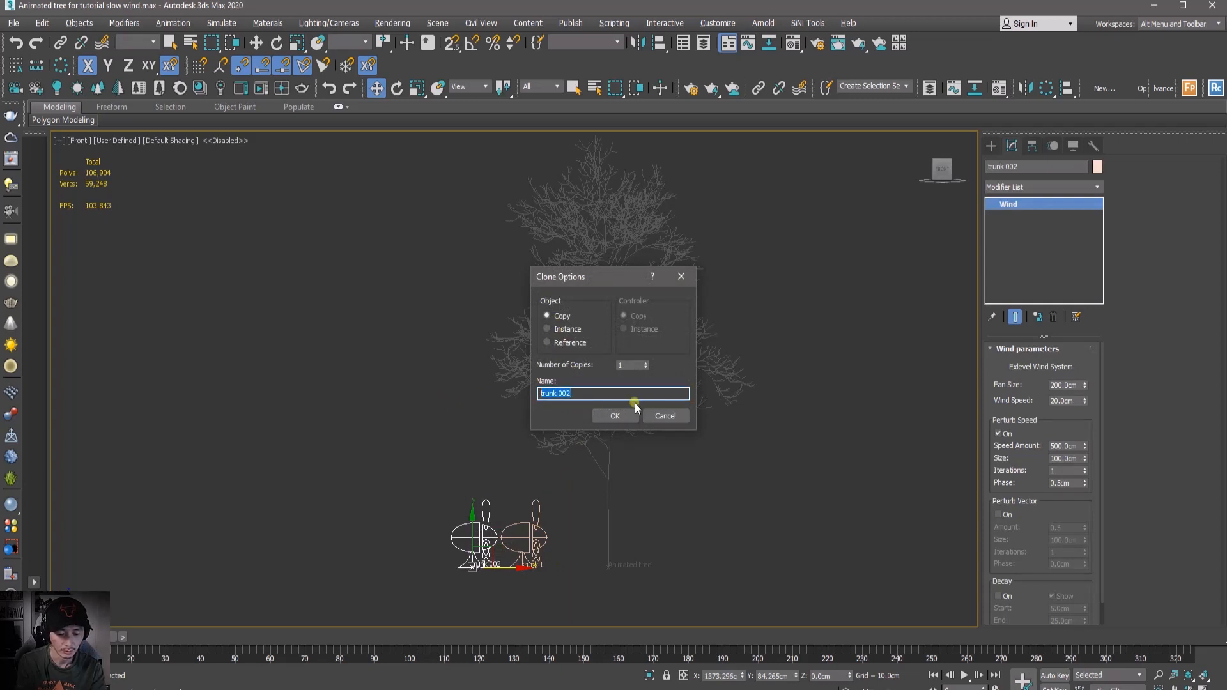
type("branch 1")
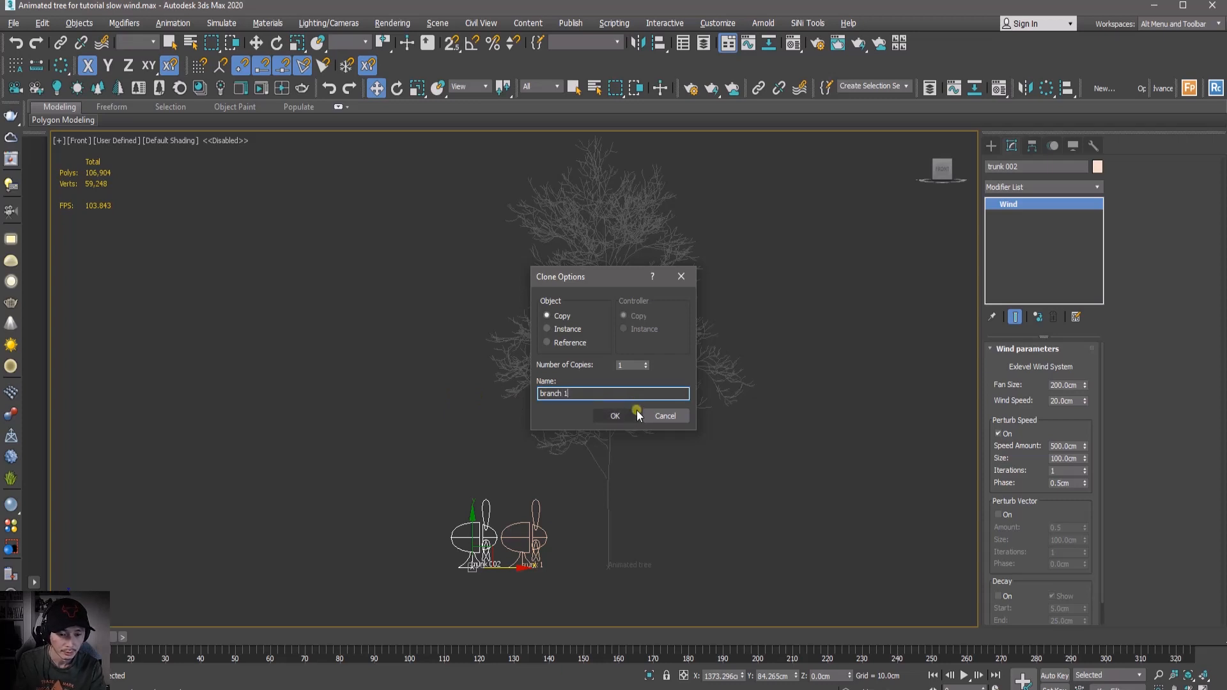
left_click(628, 417)
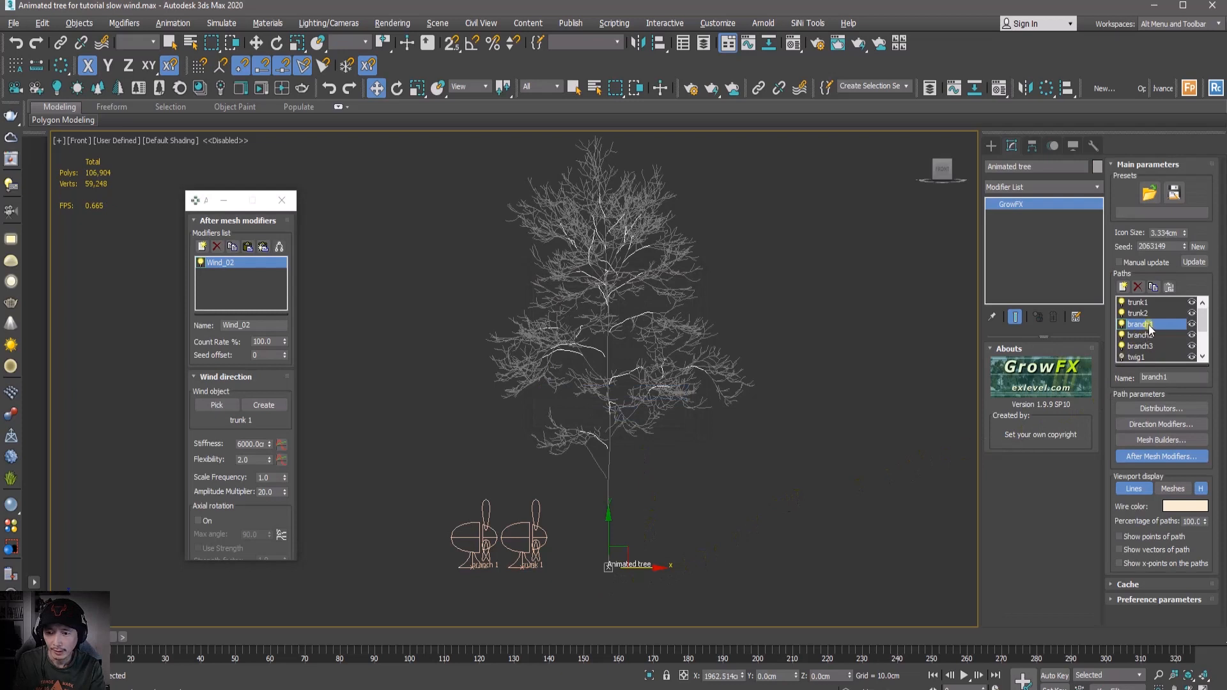
Assign the "branch 1" wind object to the Wind_02 modifier of the tree's branch1 path.
left_click(224, 404)
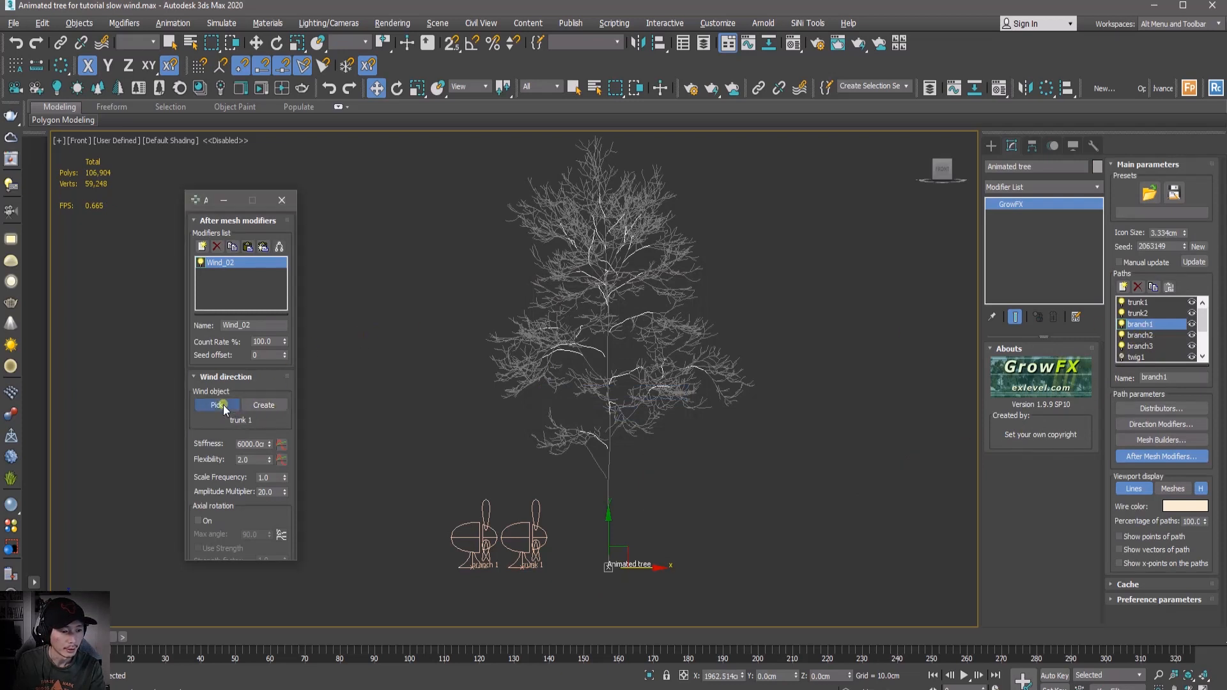
left_click(479, 534)
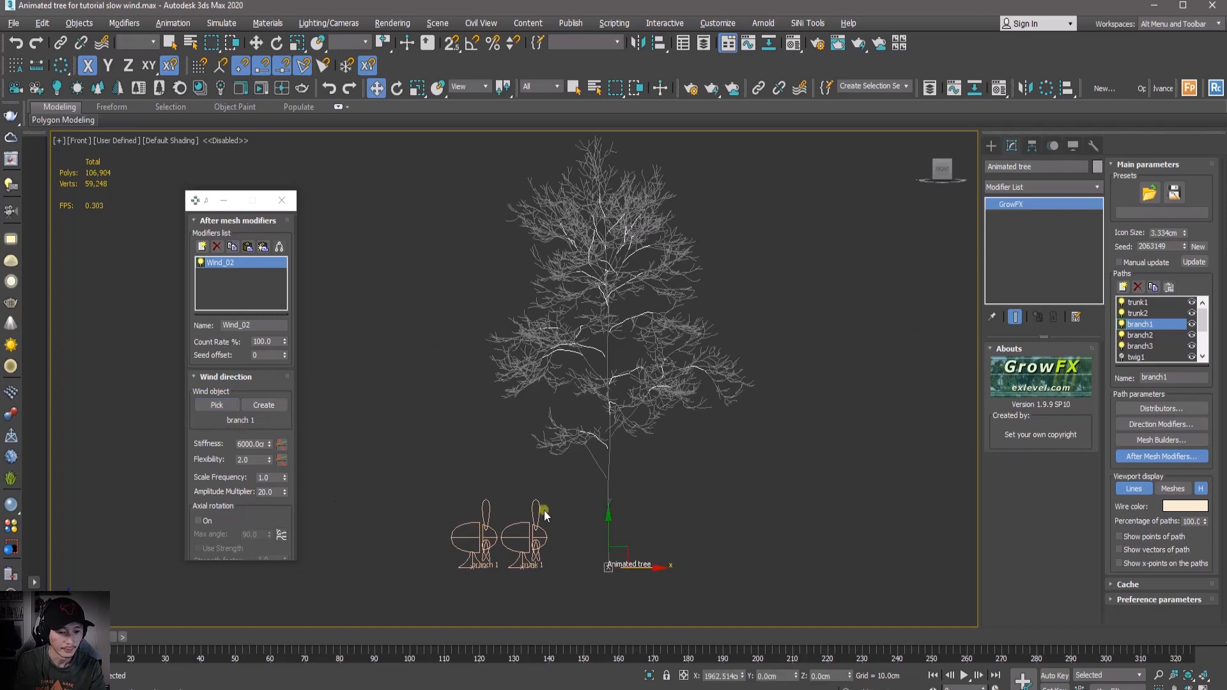
right_click(496, 527)
Shift the "branch 1" wind object slightly further from the "trunk 1" wind object and set its object color to blue.
left_click(457, 568)
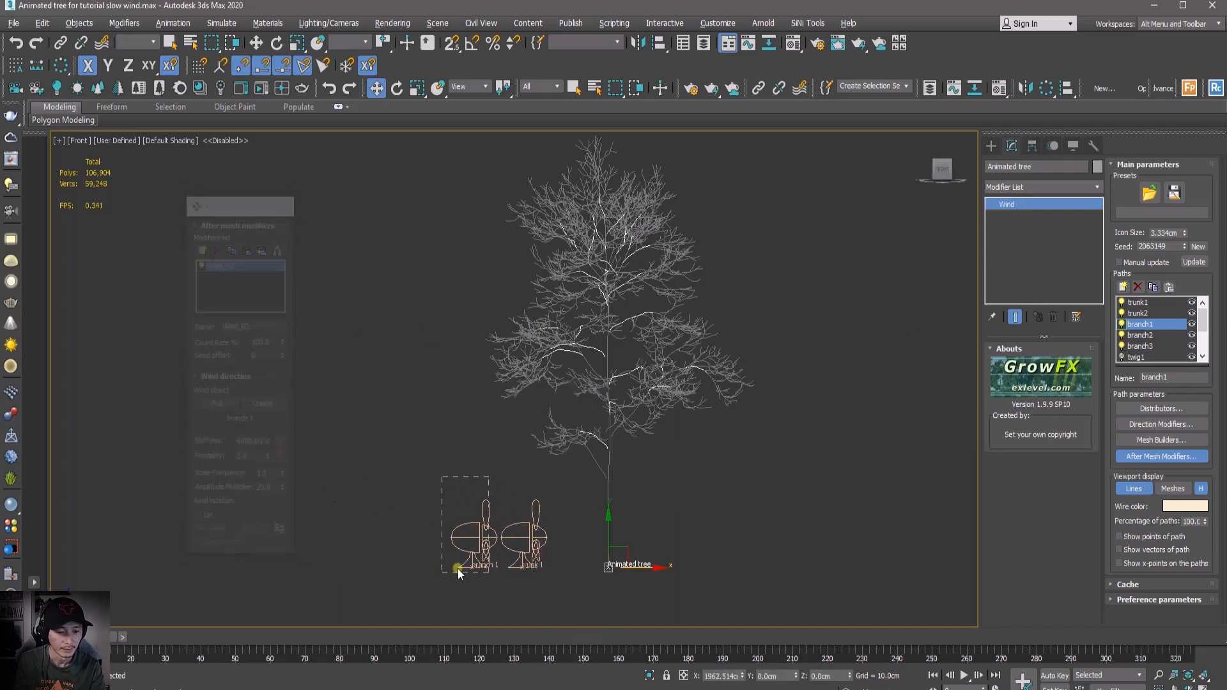
left_click_drag(505, 567, 499, 567)
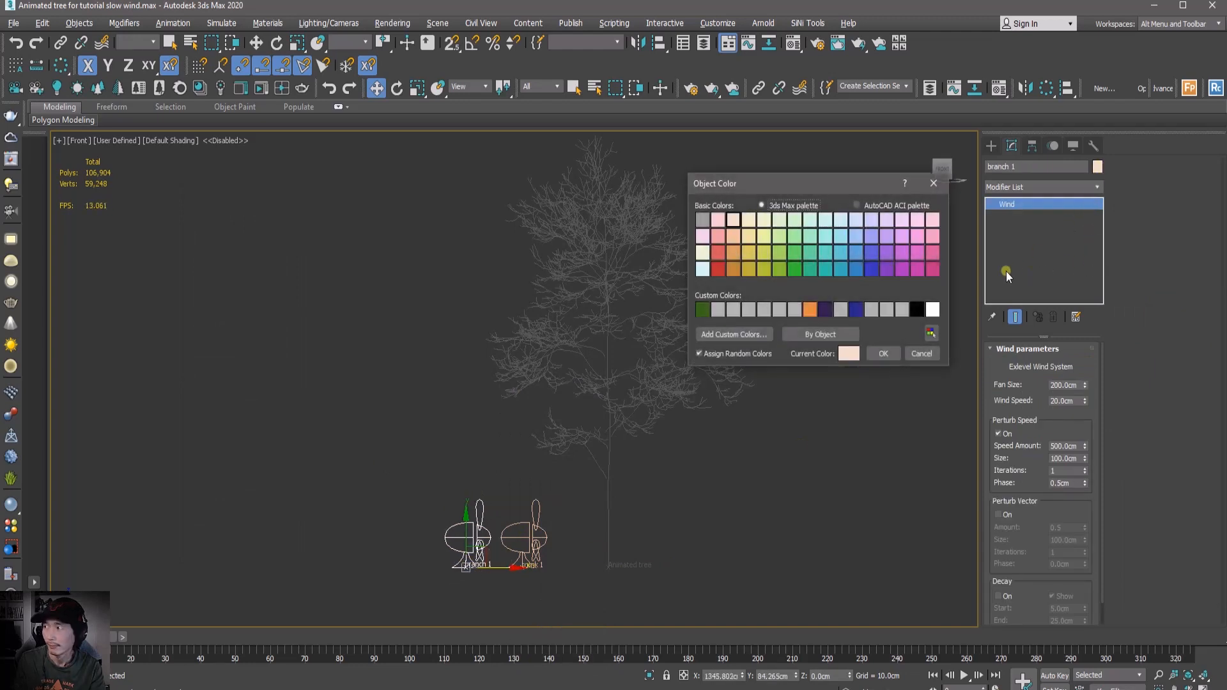
left_click(870, 256)
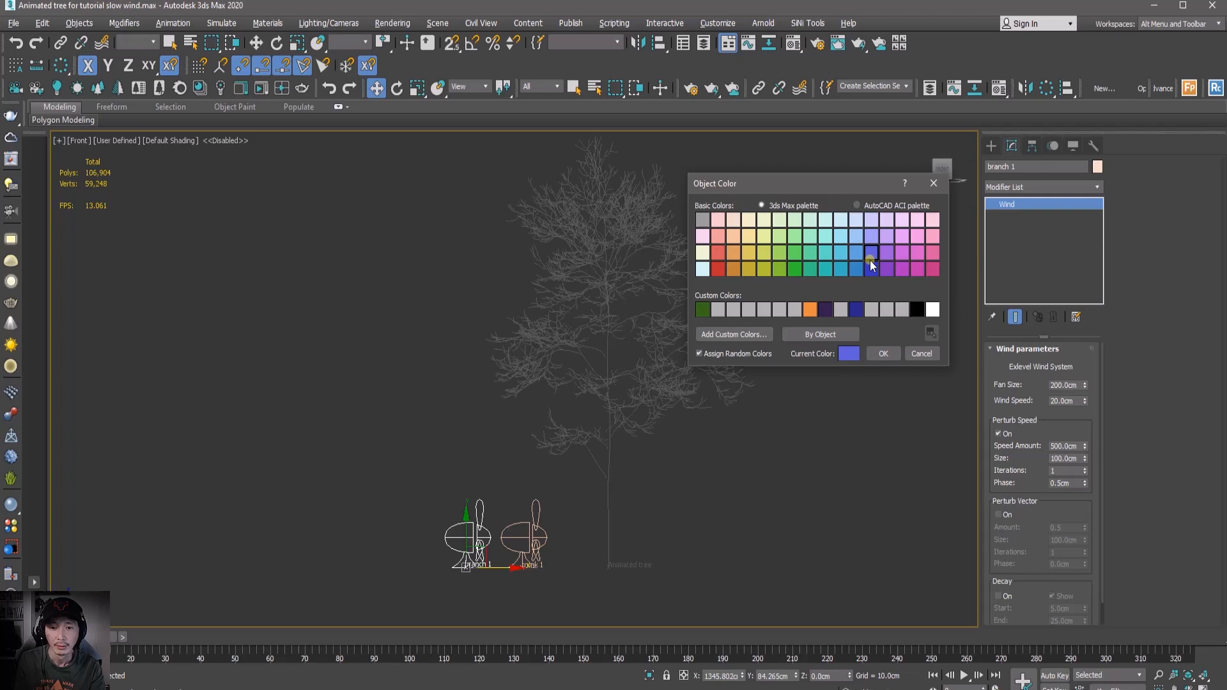
left_click(882, 354)
Set the object color of the "trunk 1" wind object to the custom orange and deselect it.
left_click(473, 469)
left_click(524, 536)
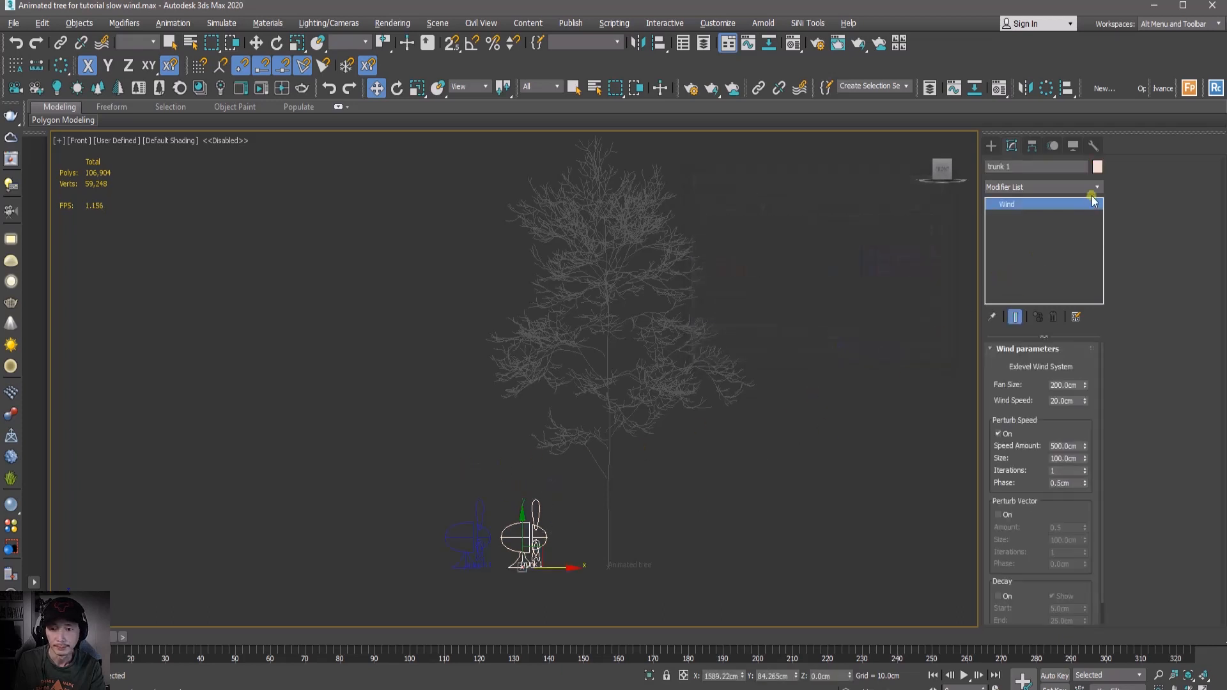
left_click(1097, 166)
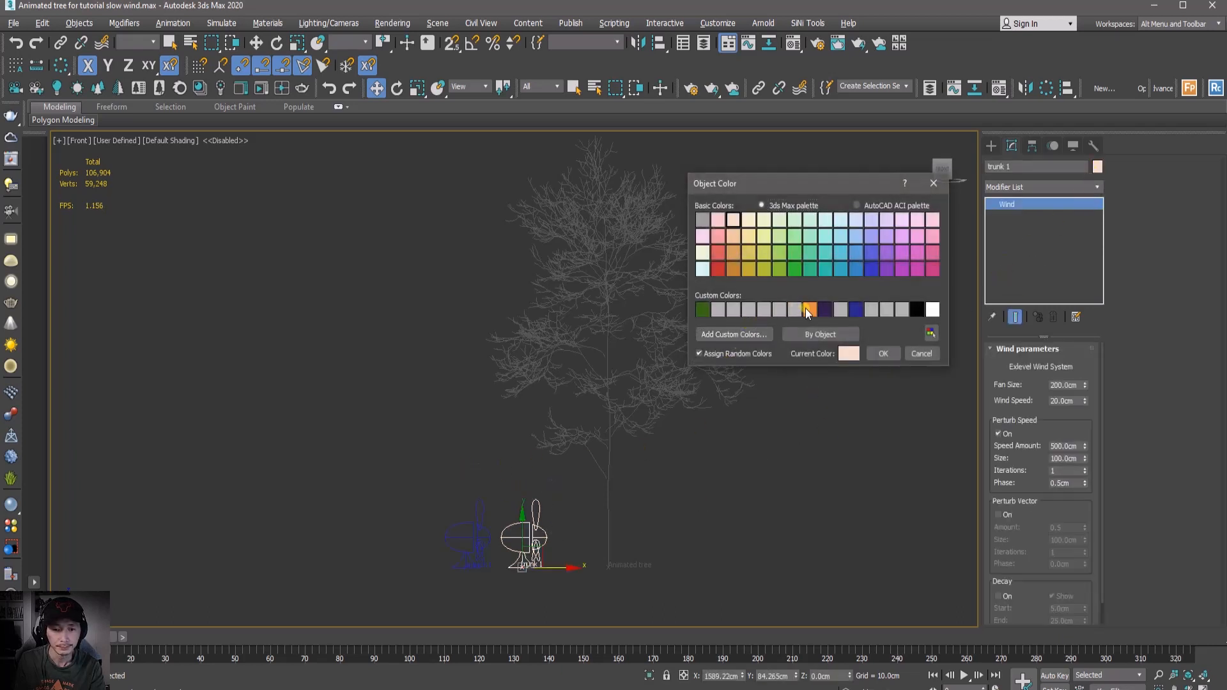
left_click(808, 310)
left_click(881, 353)
left_click(798, 438)
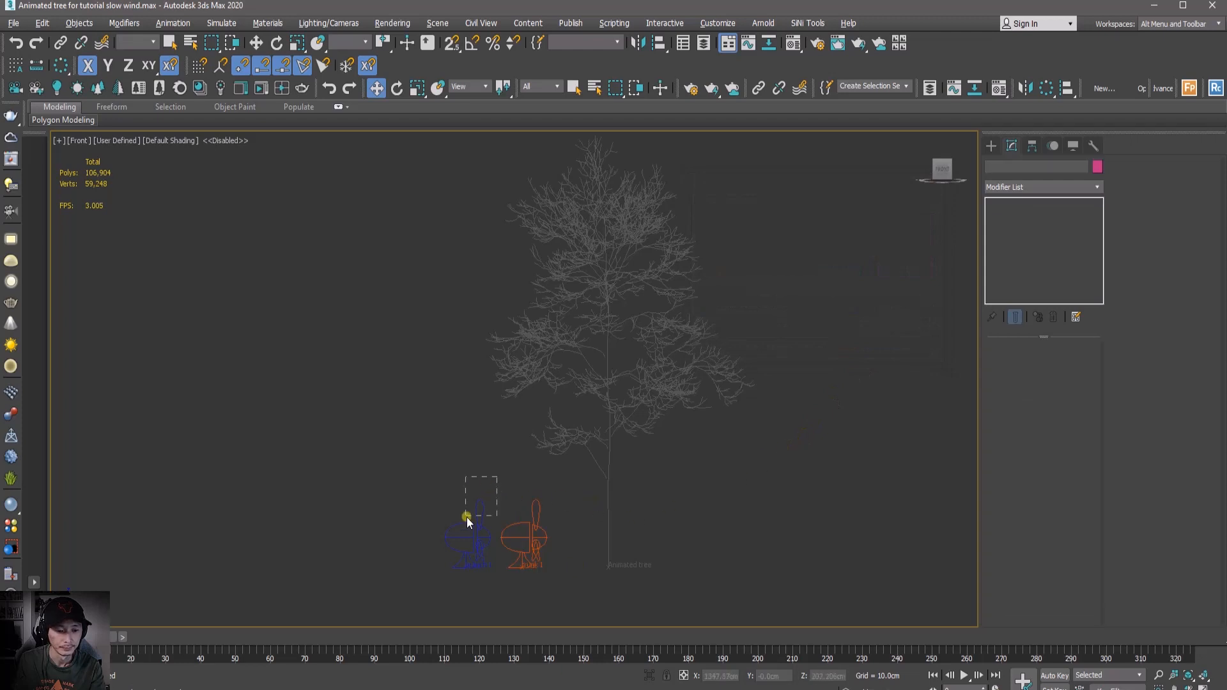
Set the "branch 1" wind object's wind speed to 40 cm and its perturb speed amount to 300 cm.
left_click_drag(467, 516, 467, 518)
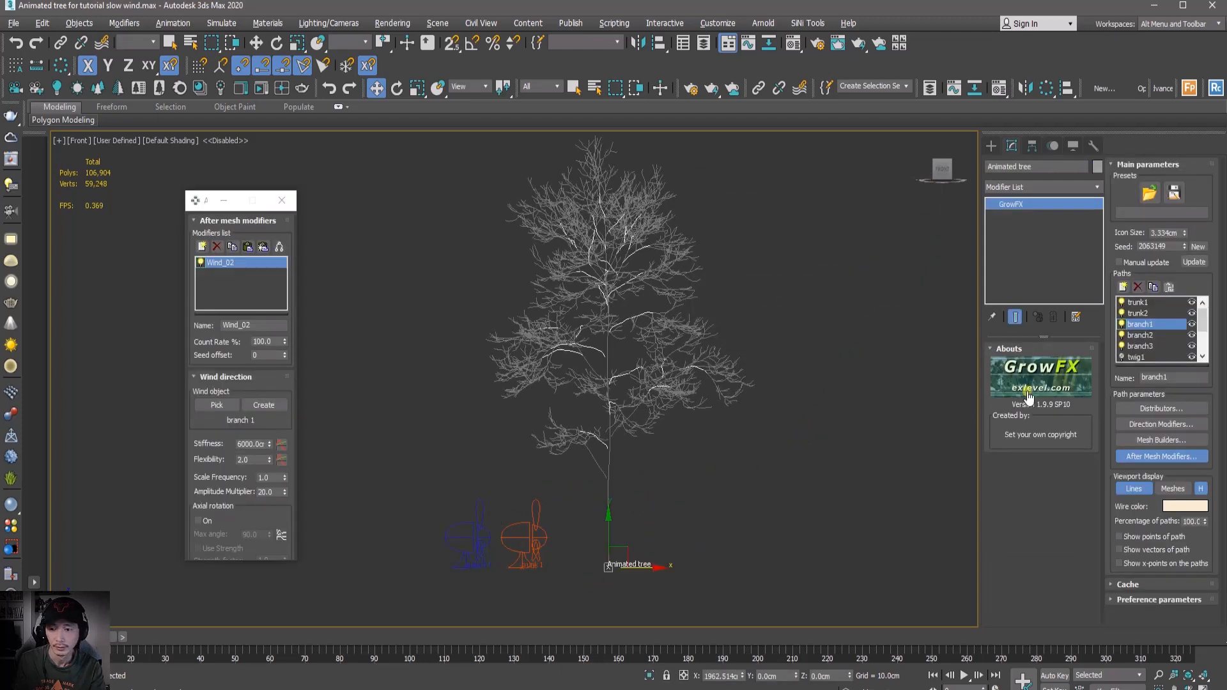
left_click(446, 543)
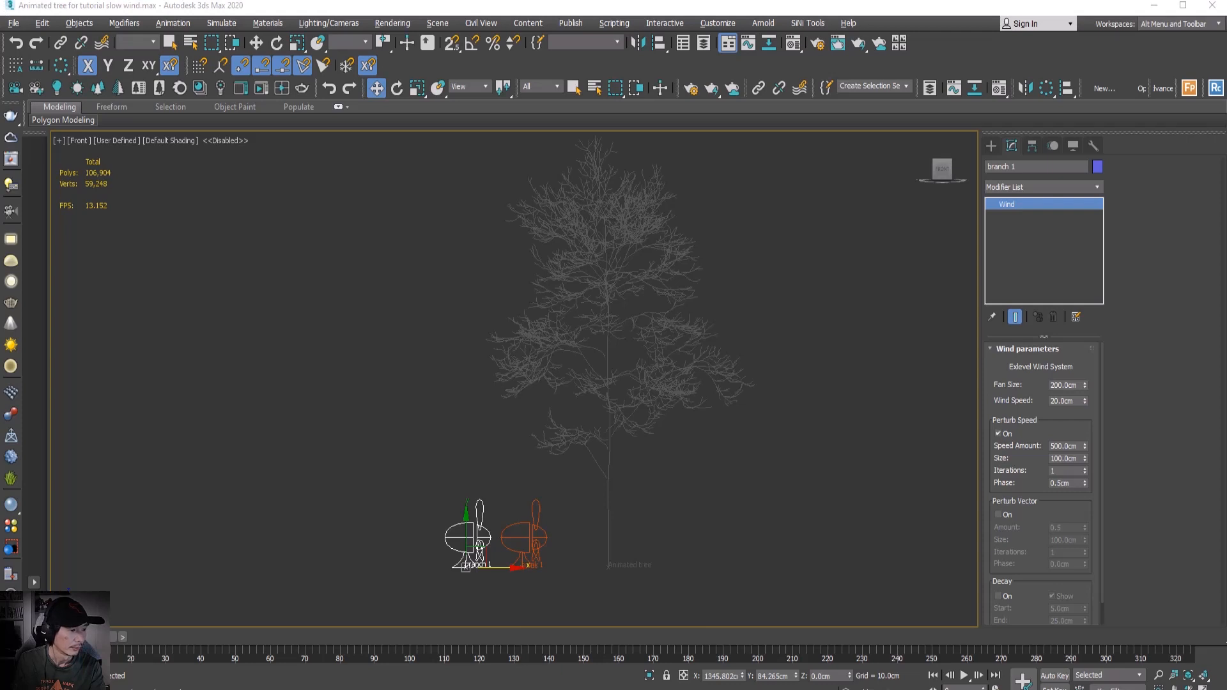
left_click_drag(402, 454, 509, 562)
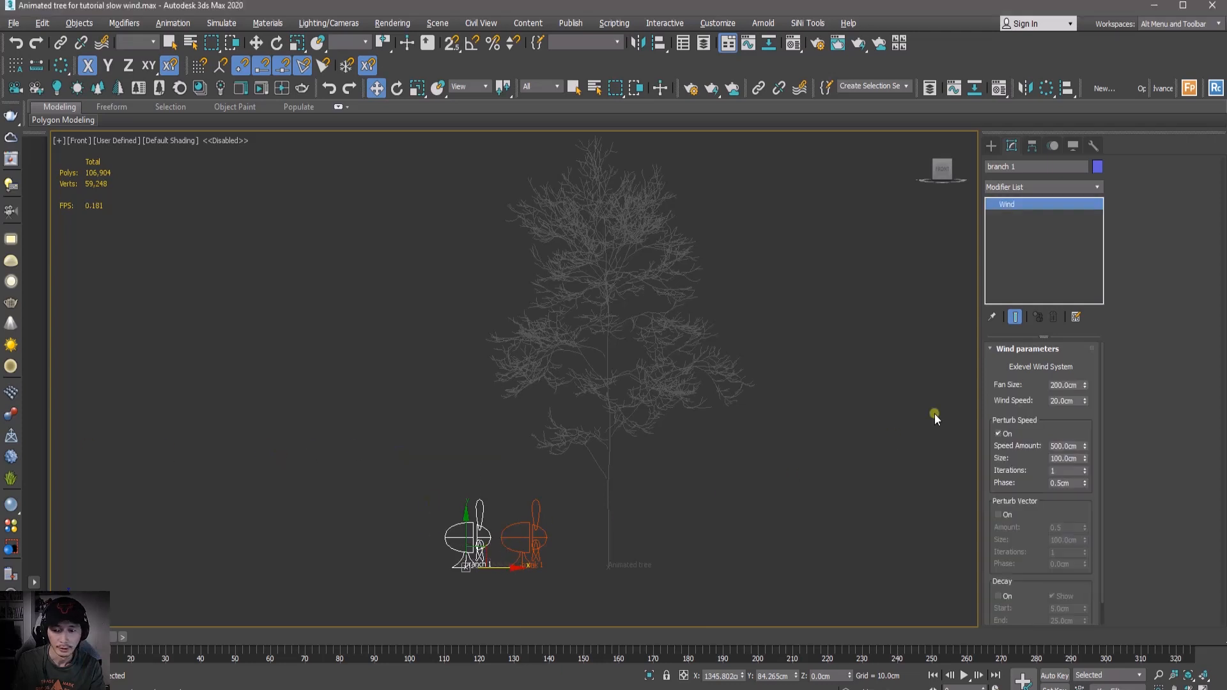
type("40")
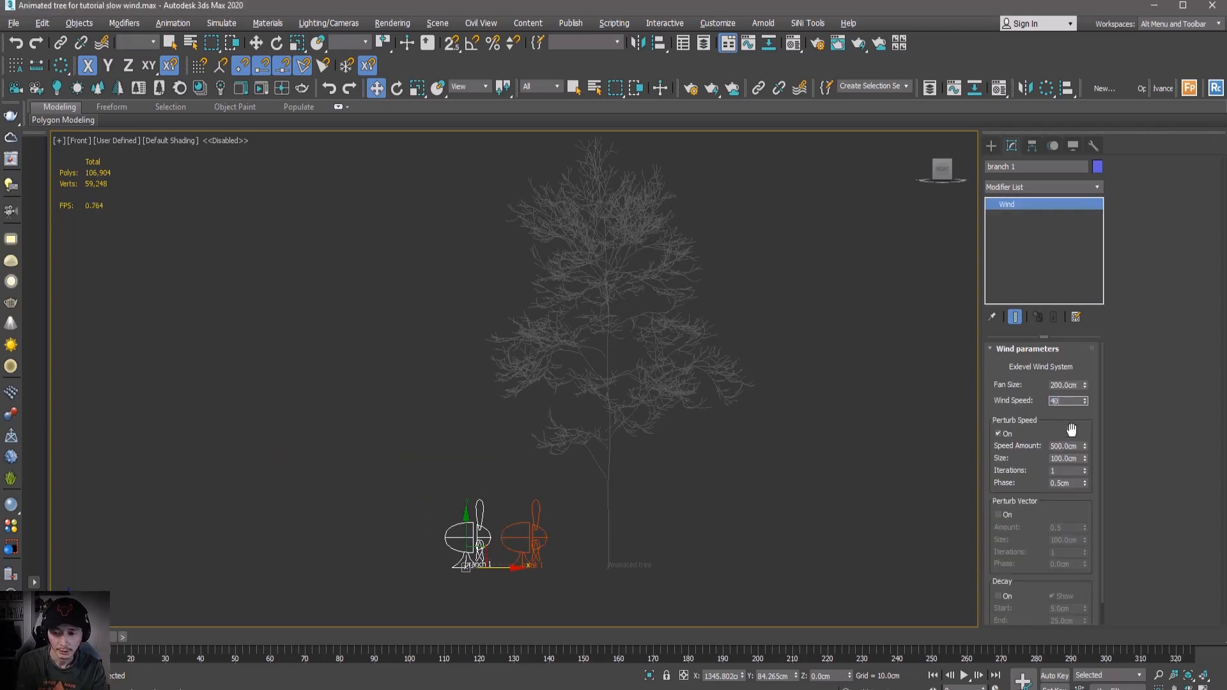
key("Return")
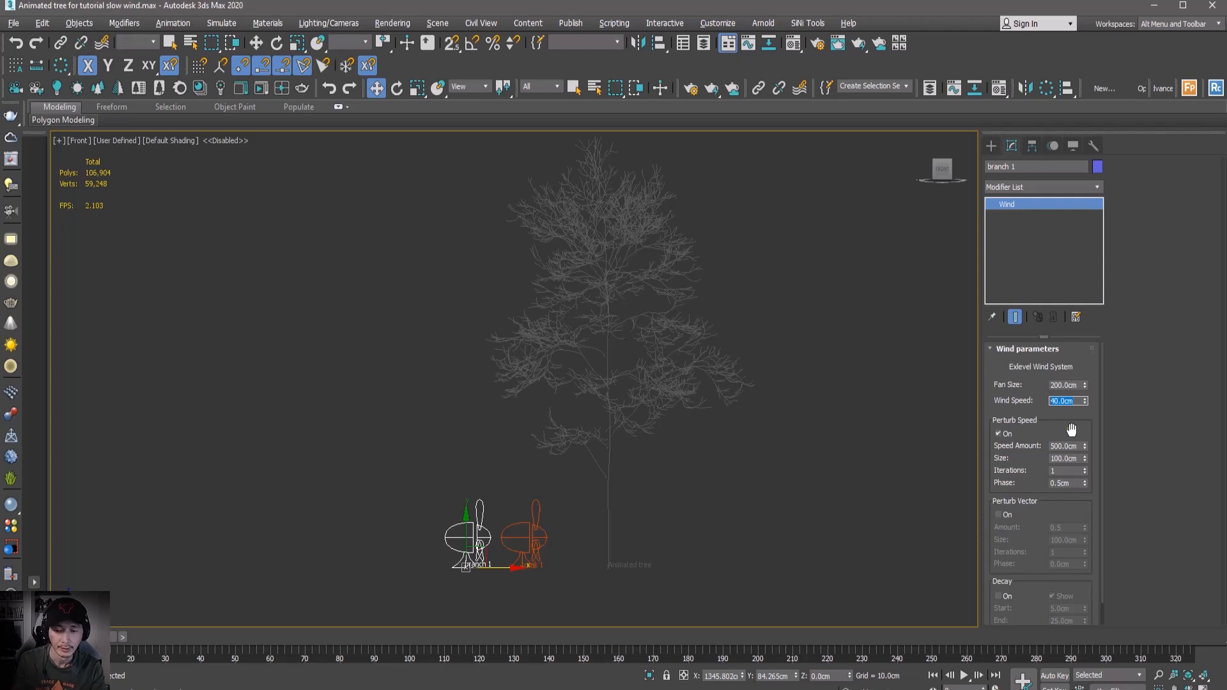
left_click(1063, 446)
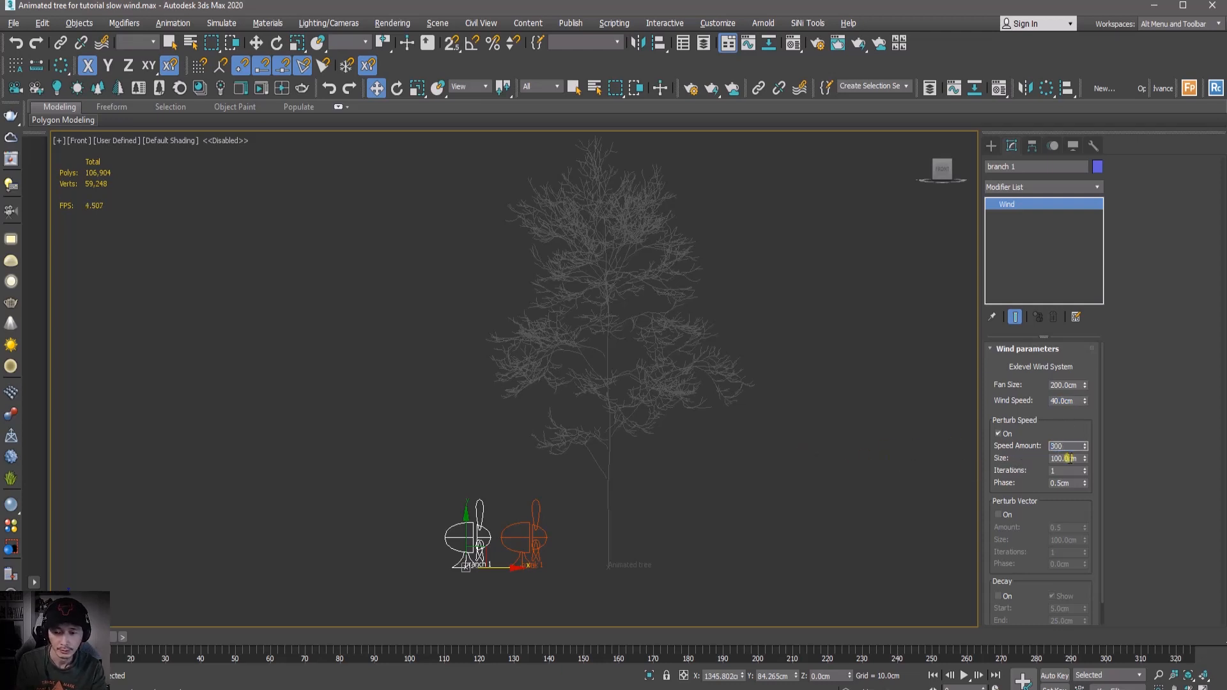
key("Return")
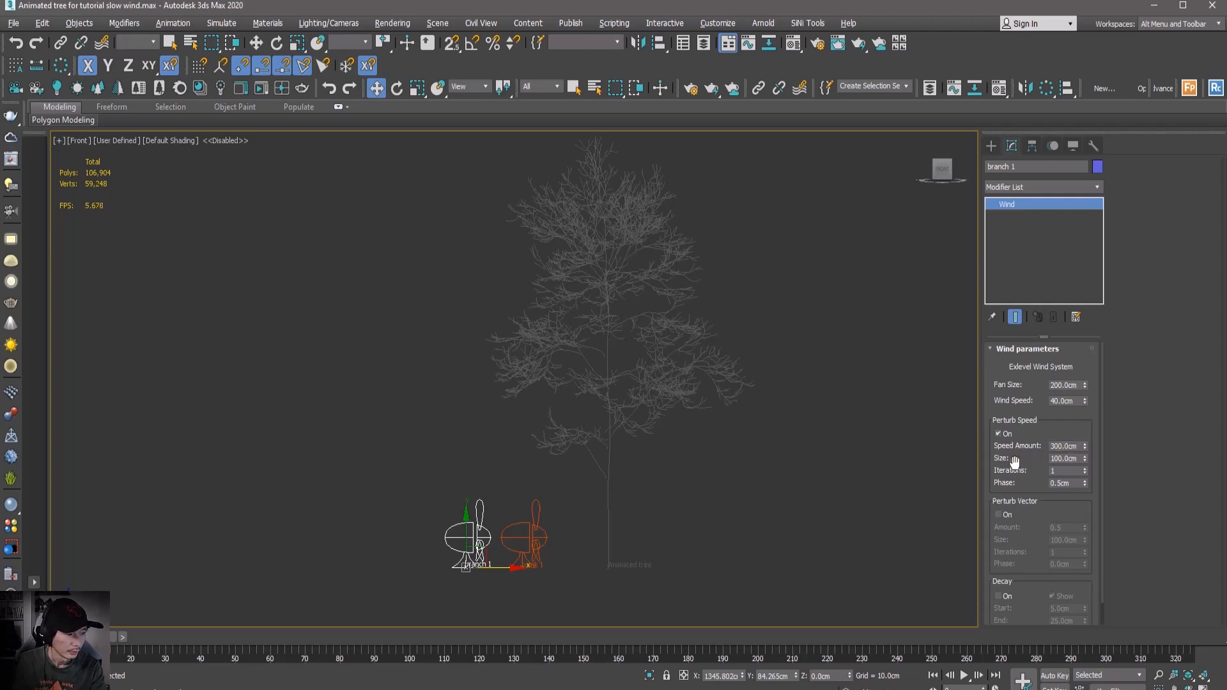
left_click(1050, 470)
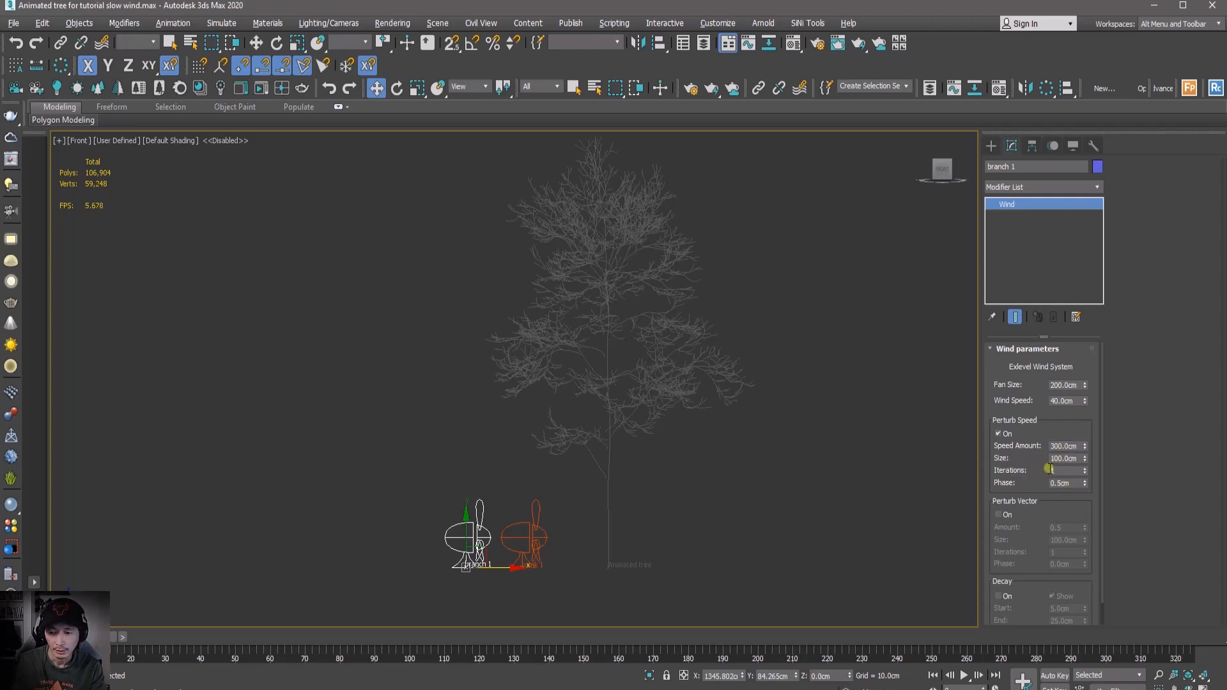
left_click(945, 482)
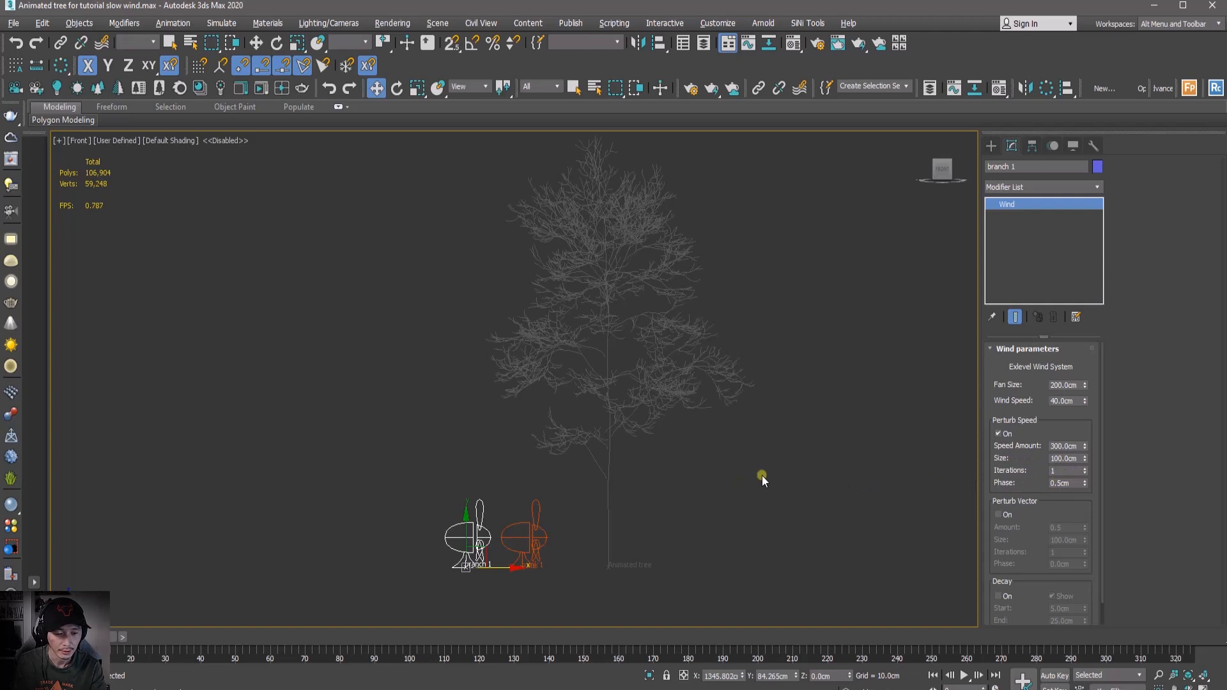
Set the flexibility of the Wind_02 modifier on the tree's branch1 path to 3.0.
left_click(516, 469)
left_click_drag(645, 449, 608, 588)
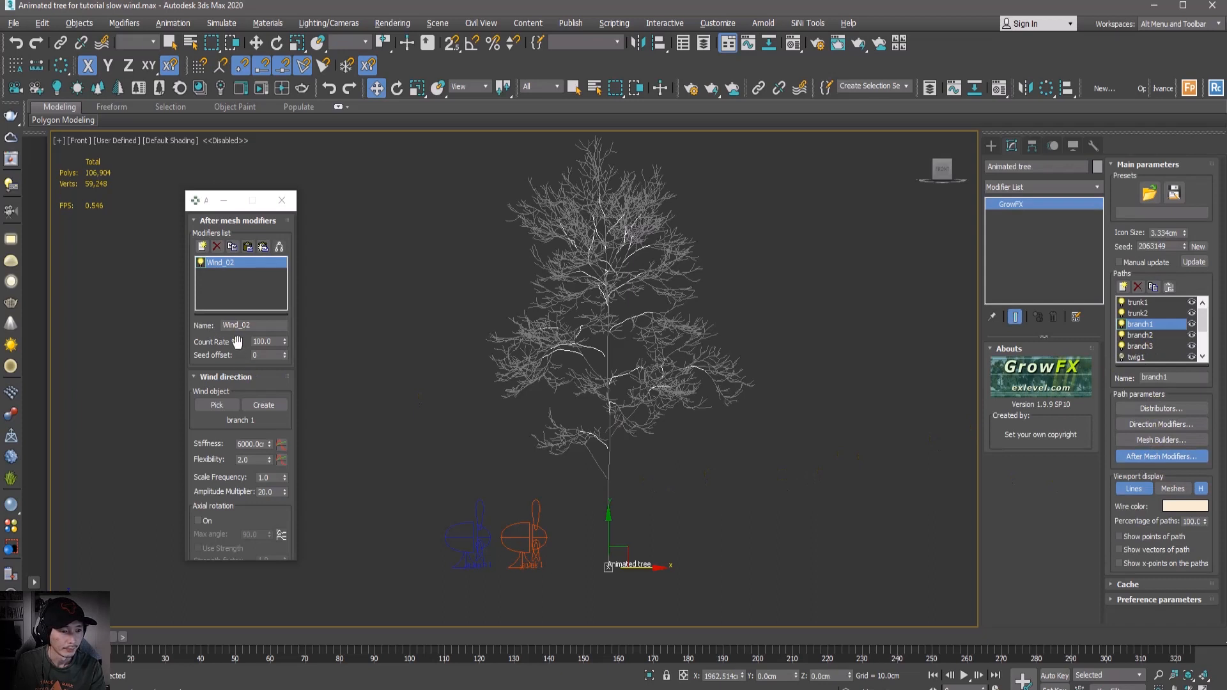
scroll(217, 444, "down", 1)
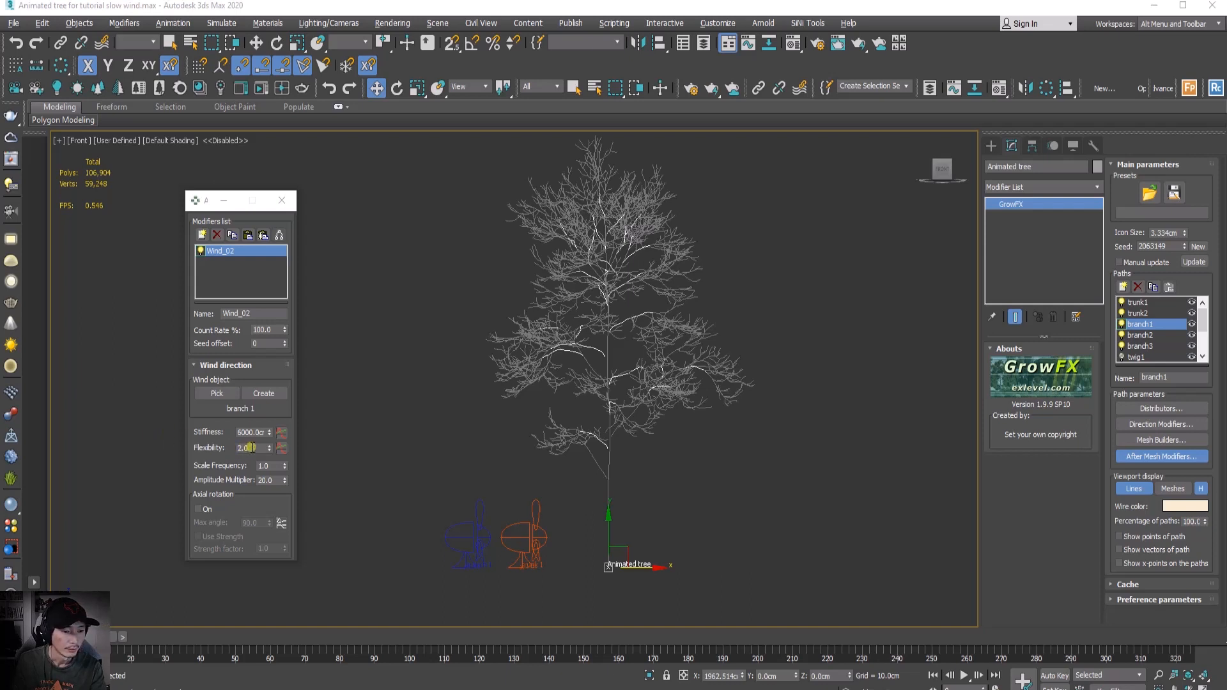
left_click(248, 448)
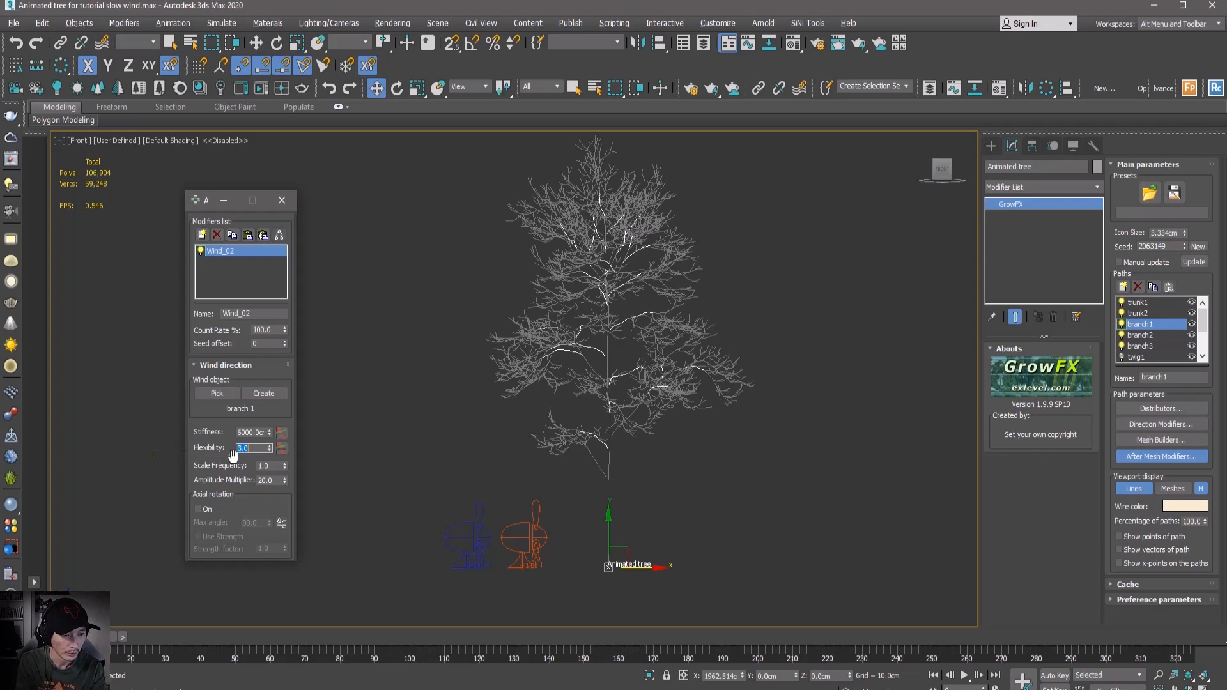
left_click(209, 444)
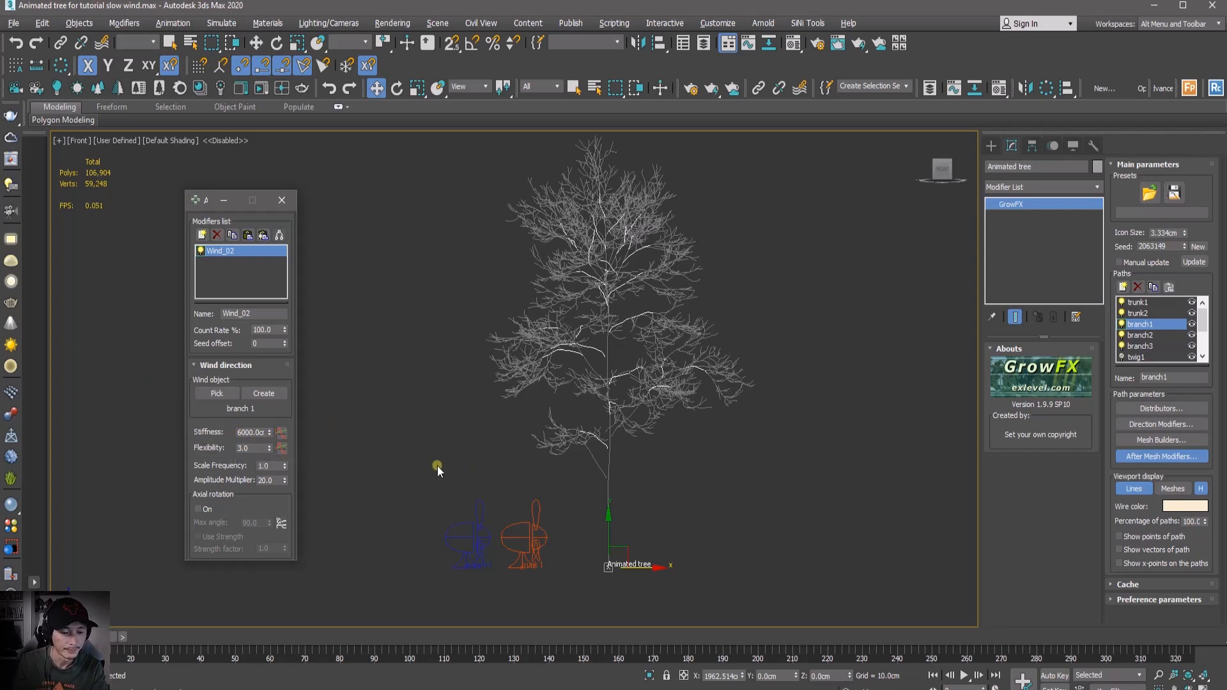
Show the tree as meshes in the viewport and scrub the timeline to check the branch1 movement up close.
left_click(431, 499)
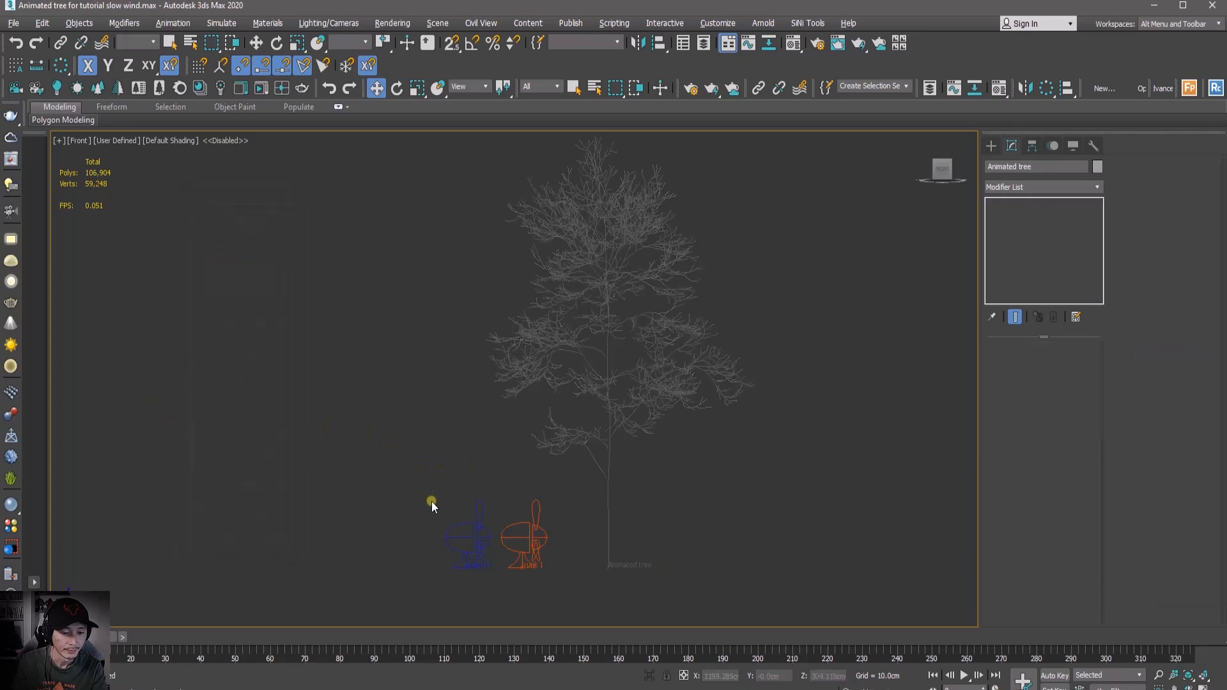
left_click(453, 537)
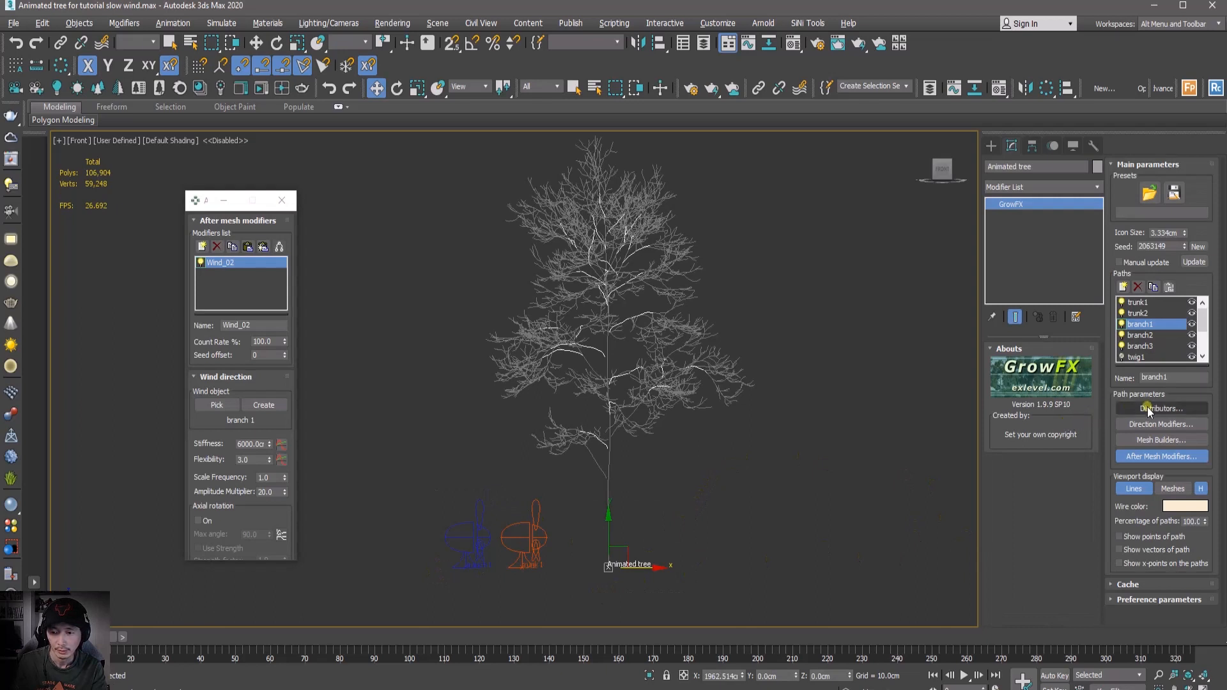
left_click(1173, 488)
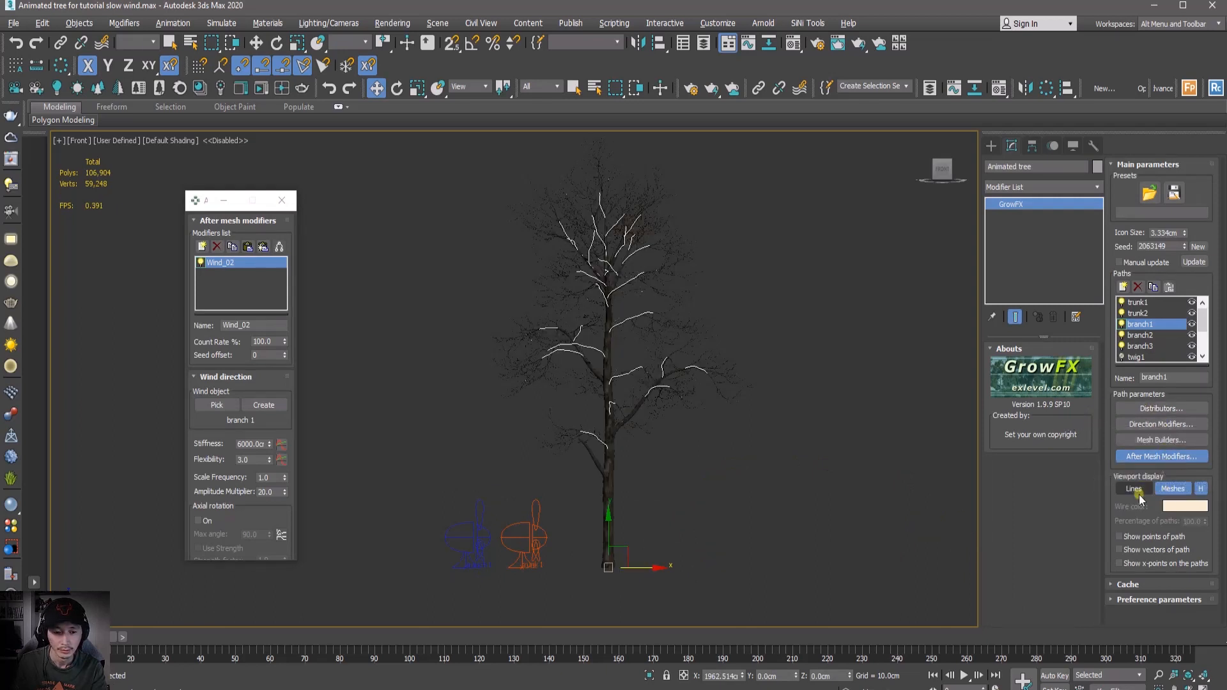
left_click_drag(88, 637, 165, 639)
key("w")
scroll(623, 401, "up", 4)
scroll(622, 404, "up", 5)
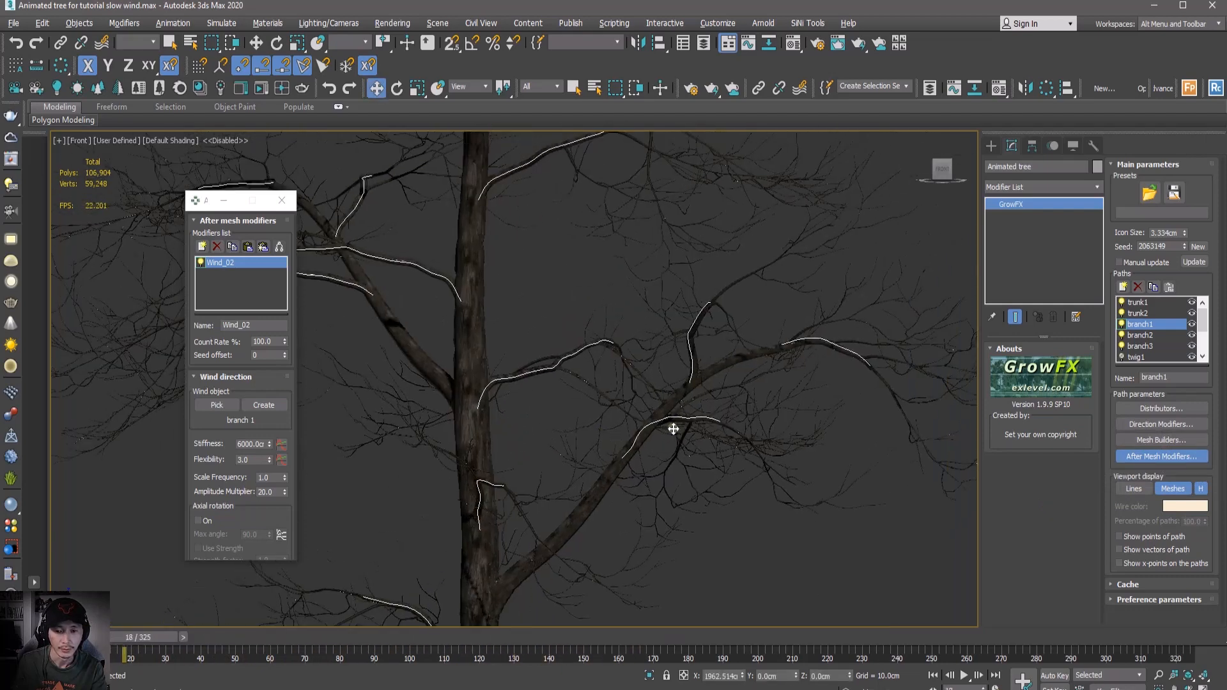
mouse_move(149, 639)
left_mouse_down()
mouse_move(1182, 639)
mouse_move(118, 649)
mouse_move(830, 639)
mouse_move(128, 639)
left_mouse_up()
key("w")
Turn off the path highlighting in the viewport display and update the tree.
left_click(1190, 488)
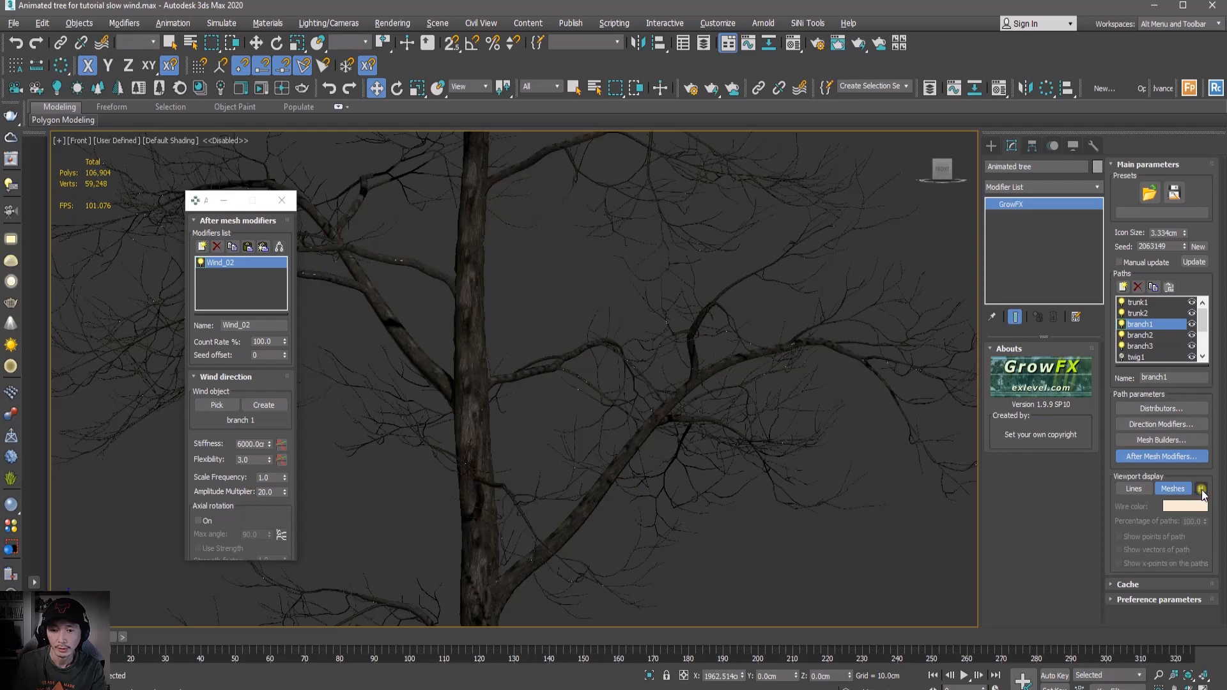
left_click(1194, 263)
scroll(747, 424, "down", 3)
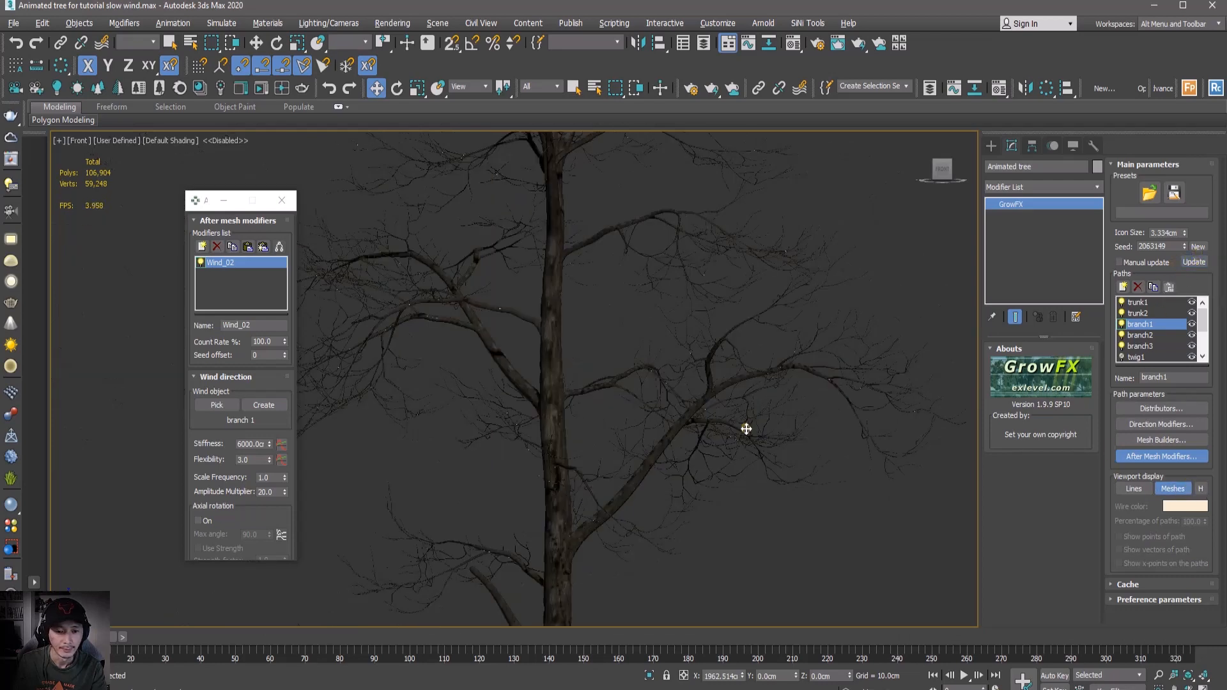
Play the animation to check how the trunk and branches sway together, and stop the playback.
mouse_move(96, 637)
left_mouse_down()
mouse_move(454, 639)
mouse_move(89, 638)
left_mouse_up()
scroll(574, 530, "down", 2)
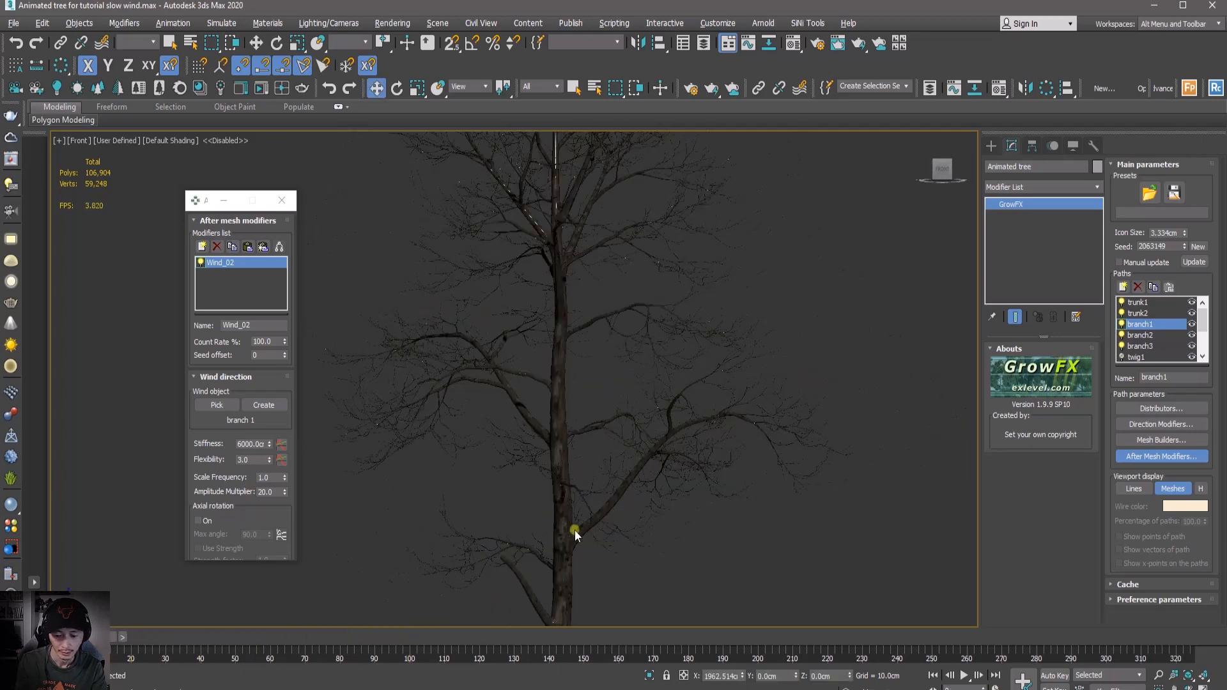
key("slash")
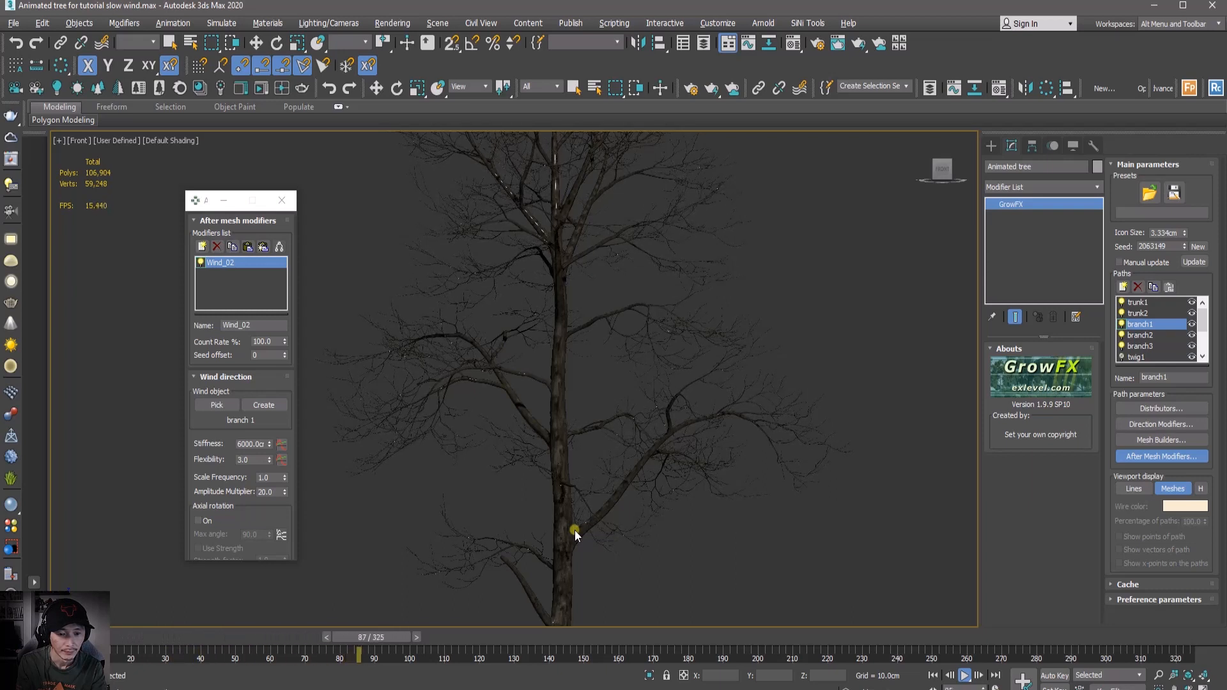
key("slash")
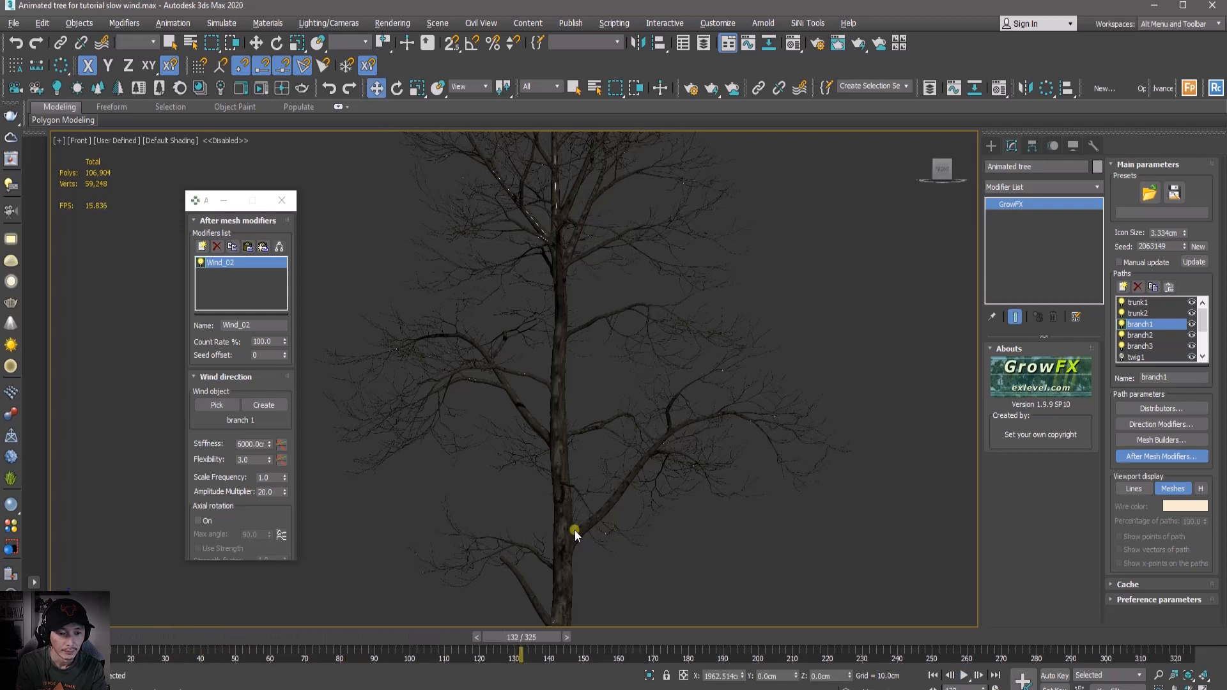
Set the wind speed of the branch 1 wind object to 60 cm.
scroll(571, 498, "down", 4)
scroll(550, 517, "up", 2)
middle_click_drag(544, 518, 587, 407)
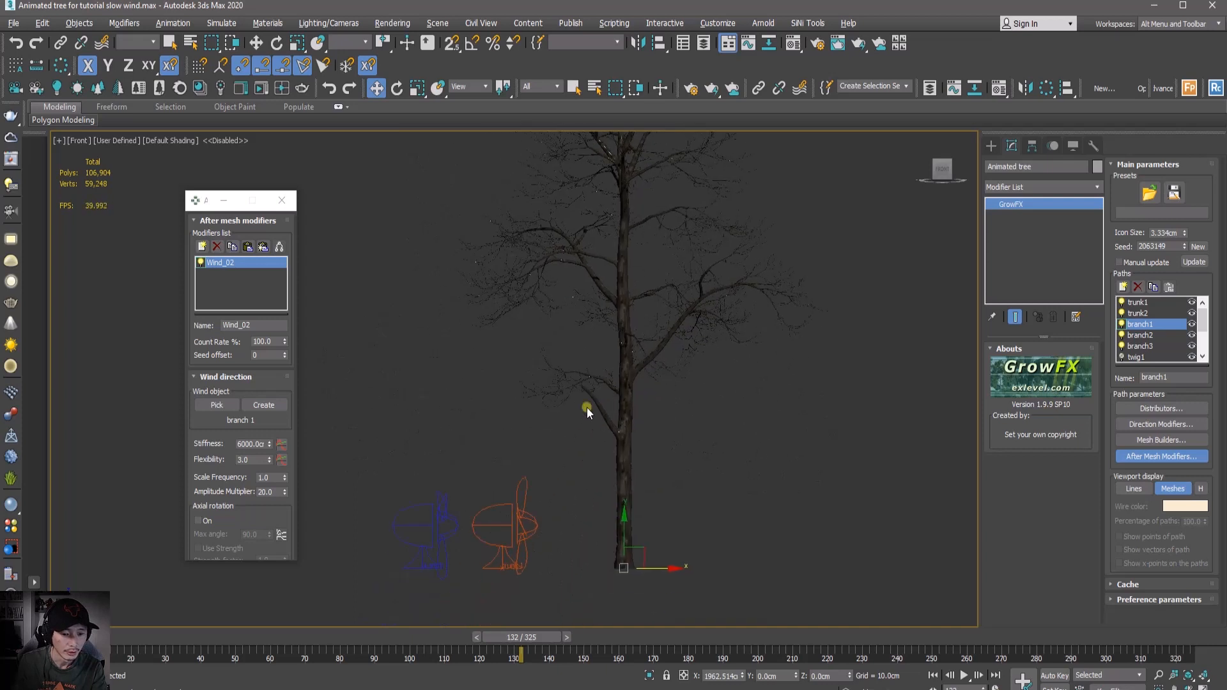
left_click_drag(401, 532, 399, 534)
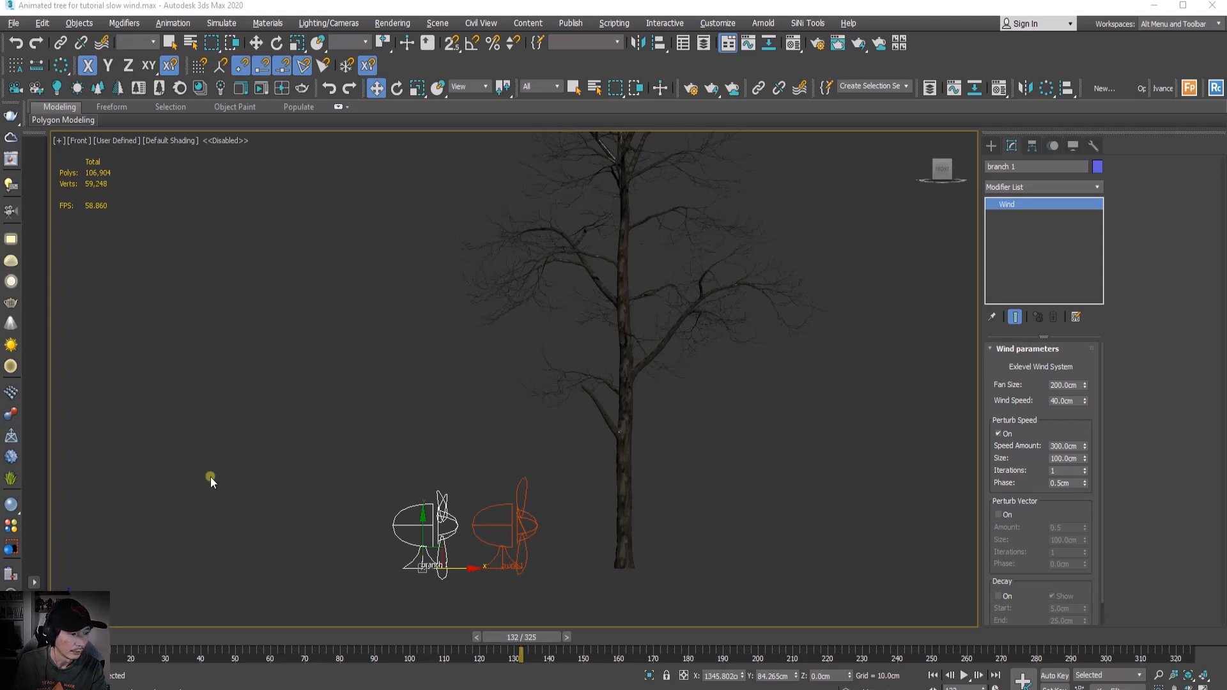
double_click(1056, 401)
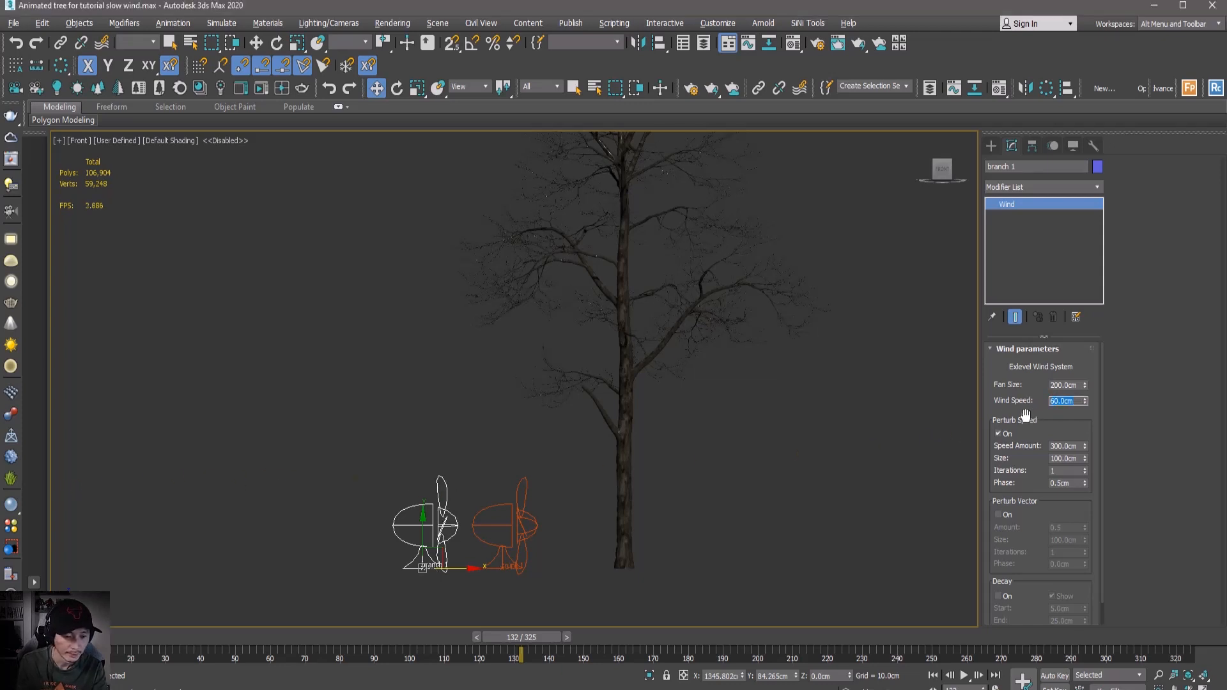
Deselect the wind object, play the animation to check the branch movement up close, and stop the playback.
left_click(547, 479)
scroll(692, 296, "up", 5)
left_click_drag(521, 637, 136, 631)
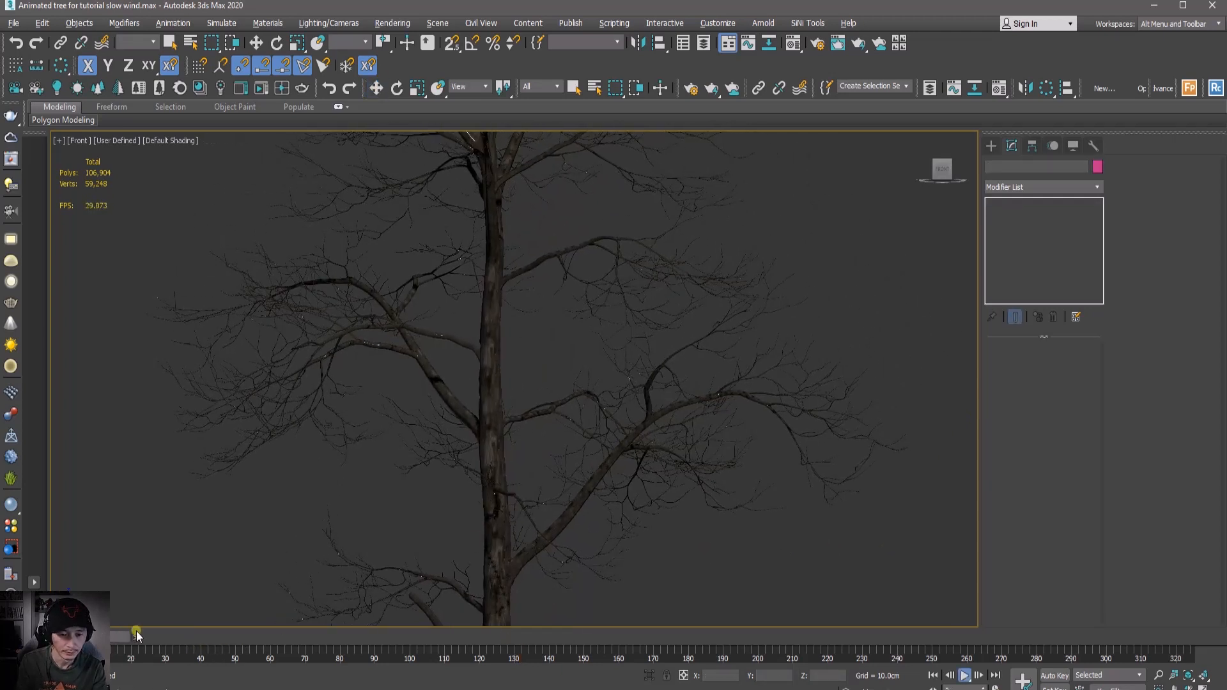
key("slash")
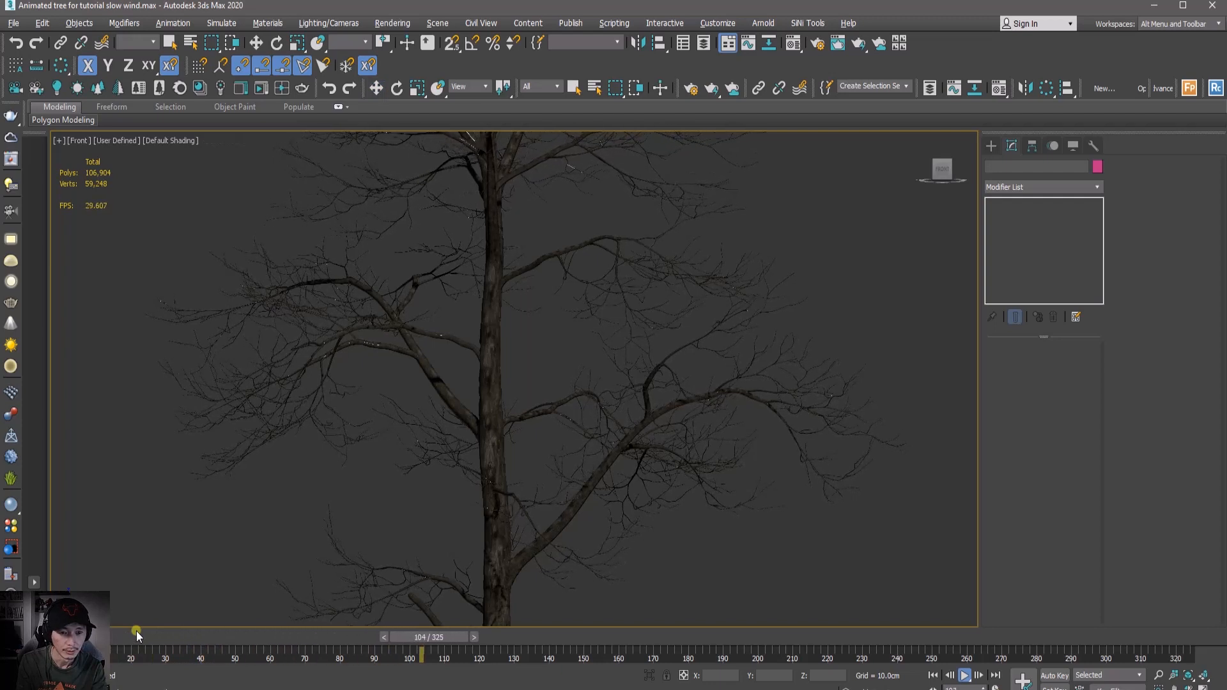
key("slash")
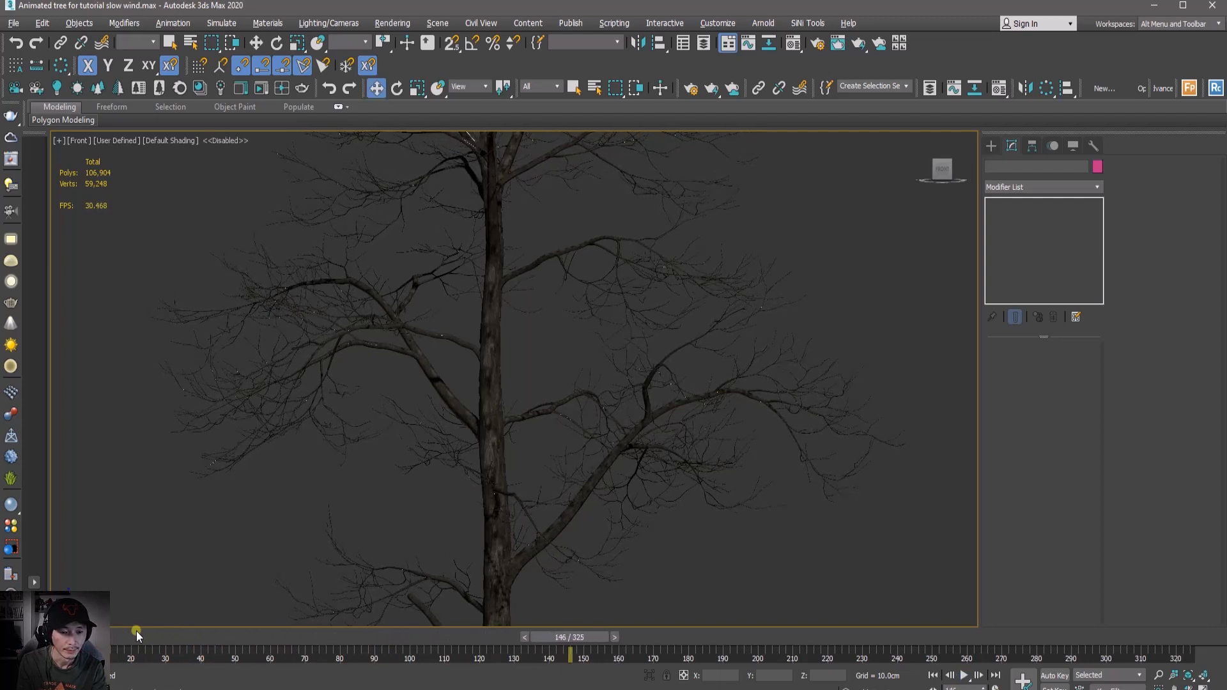
Paste the copied Wind_02 after-mesh modifier onto the tree's branch2 path and select it.
scroll(383, 419, "down", 3)
middle_click_drag(412, 437, 512, 264)
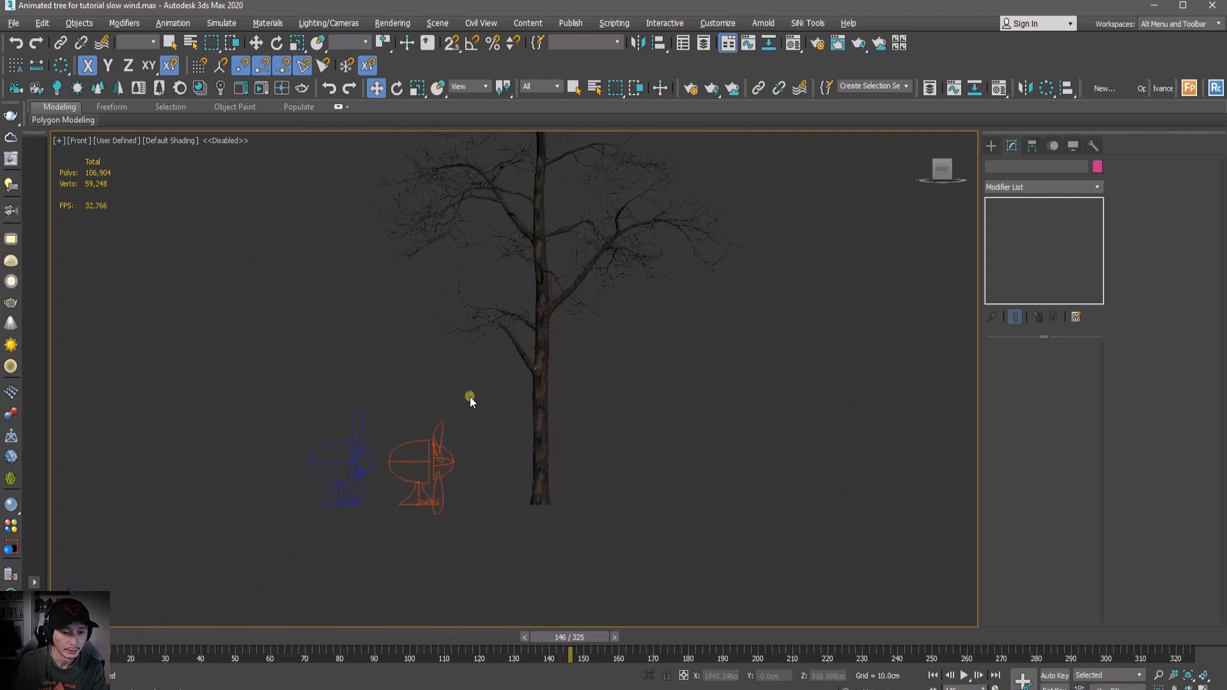
left_click(363, 407)
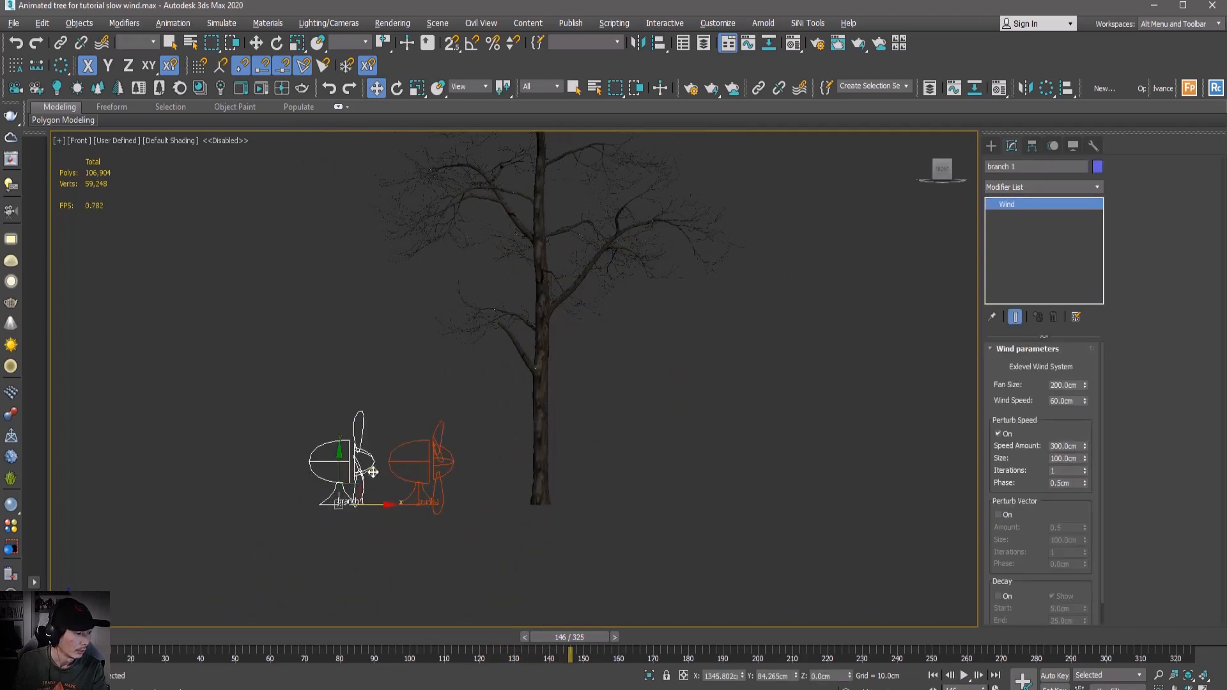
left_click_drag(524, 519, 524, 519)
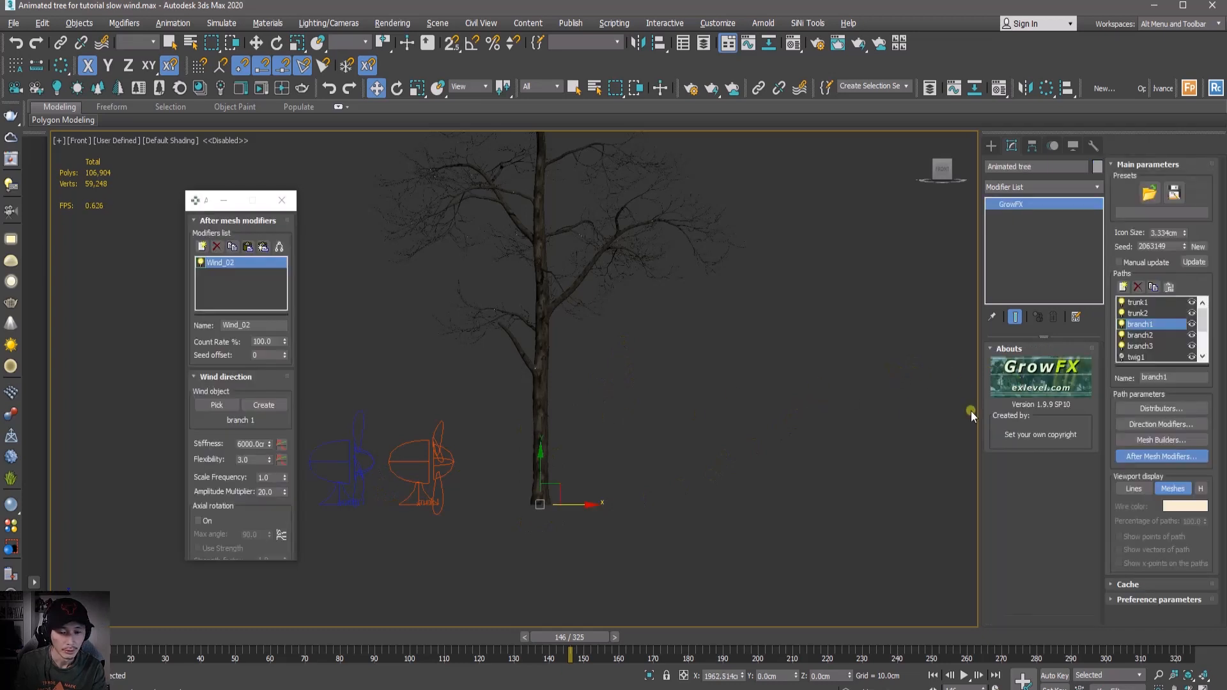
left_click(1143, 336)
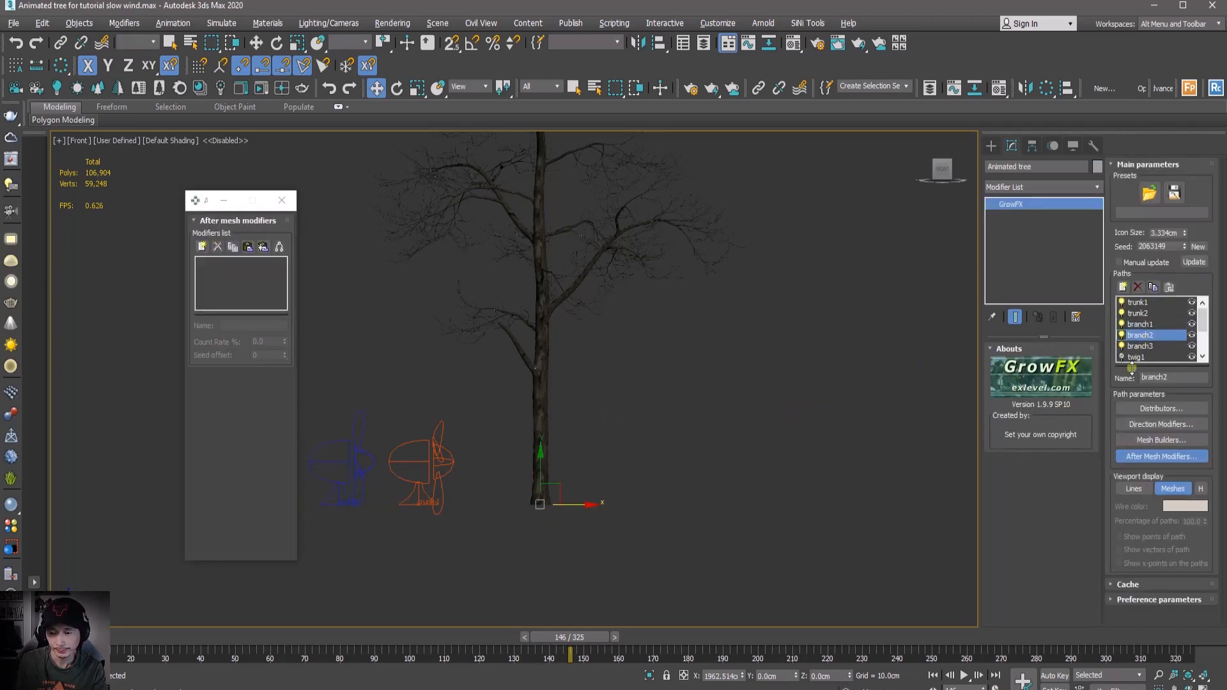
left_click(247, 249)
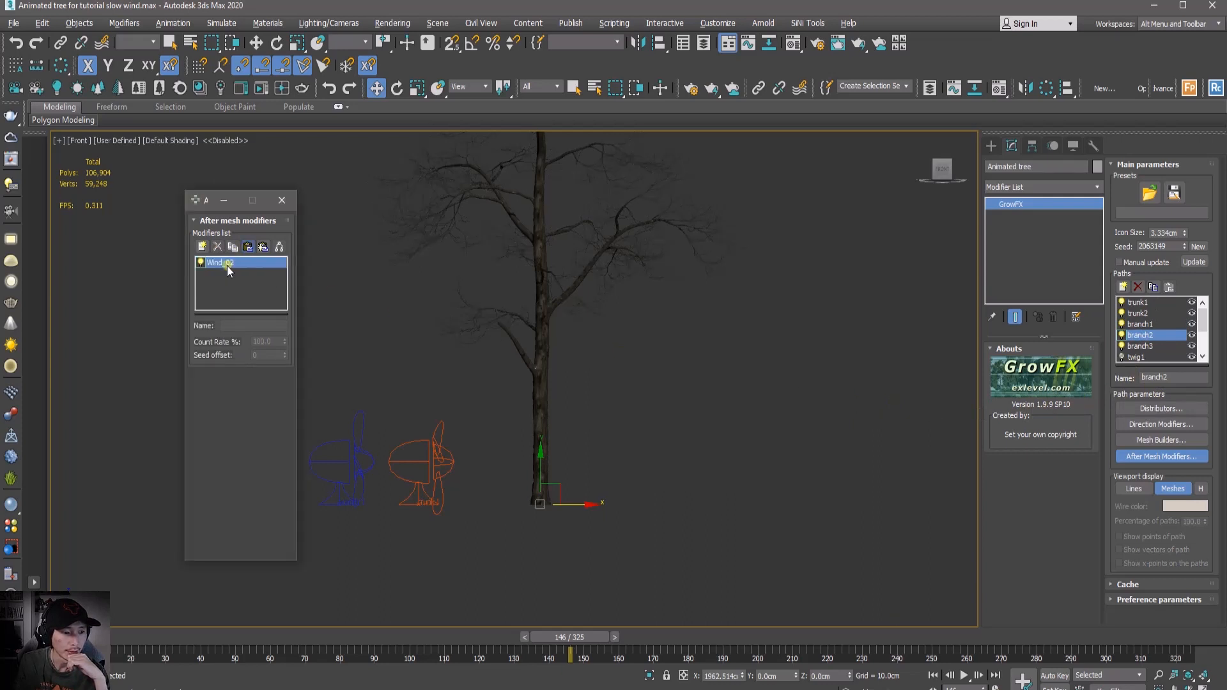
left_click(238, 263)
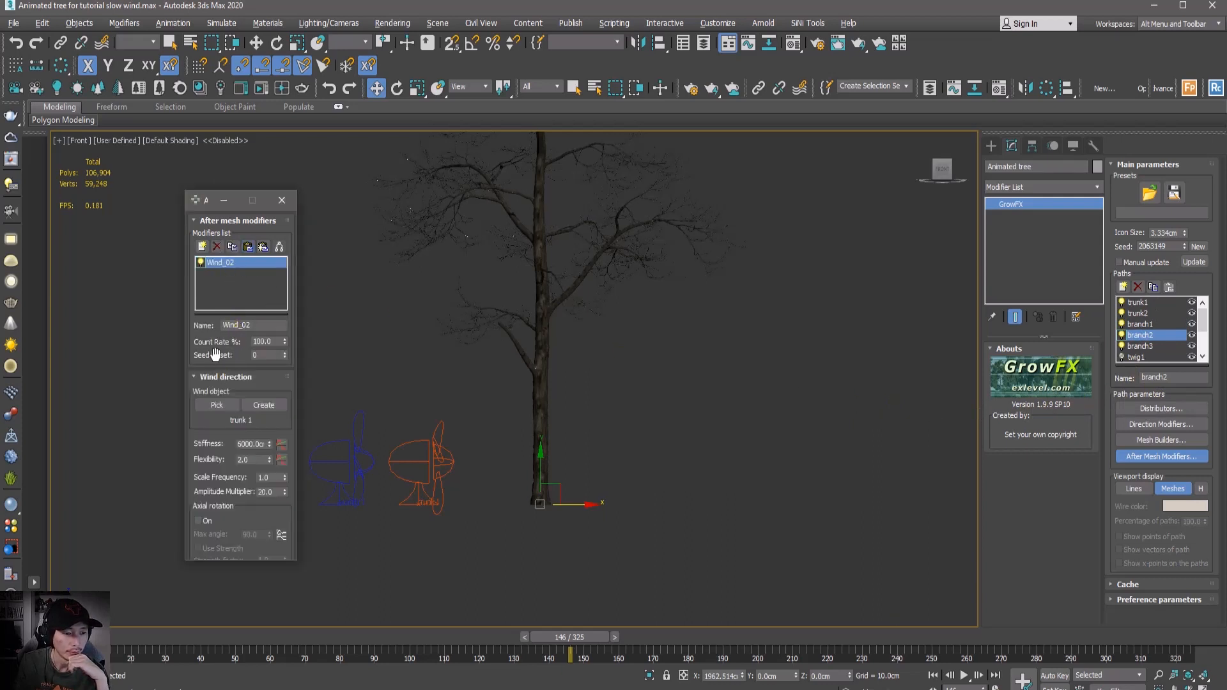
Clone the branch 1 wind object beside the original as an independent copy named branch 2.
left_click(359, 412)
middle_click_drag(355, 498, 566, 501)
left_click_drag(566, 502, 516, 503, "shift")
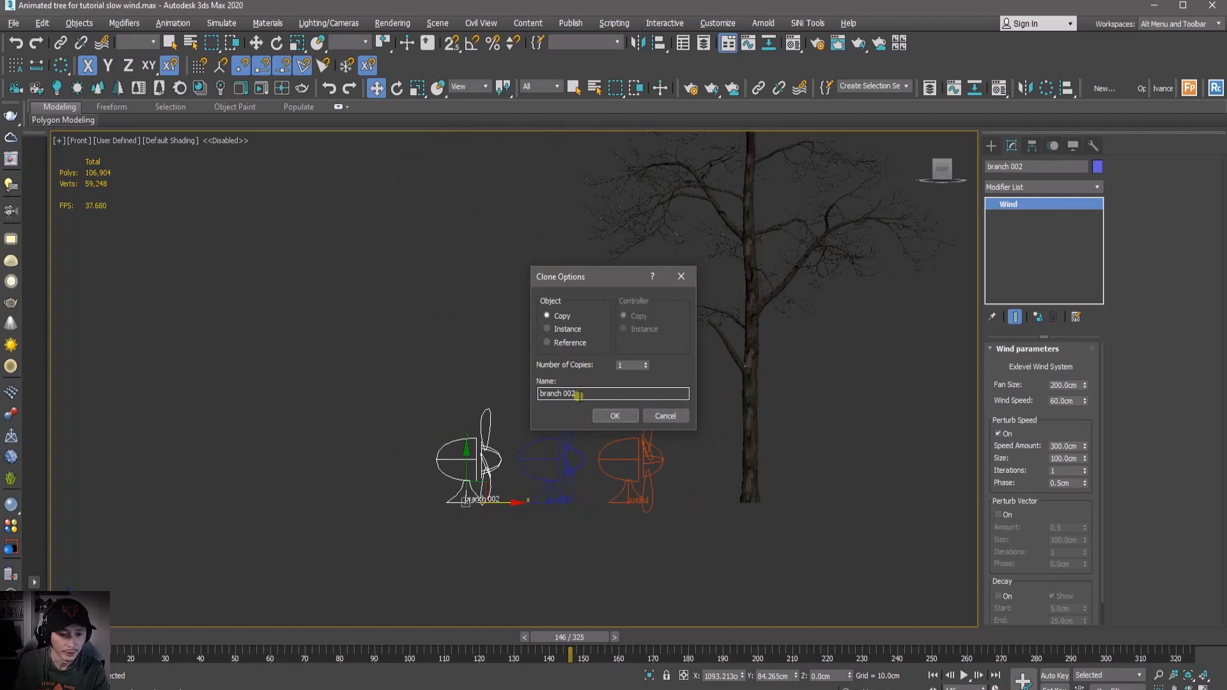
left_click_drag(591, 394, 566, 397)
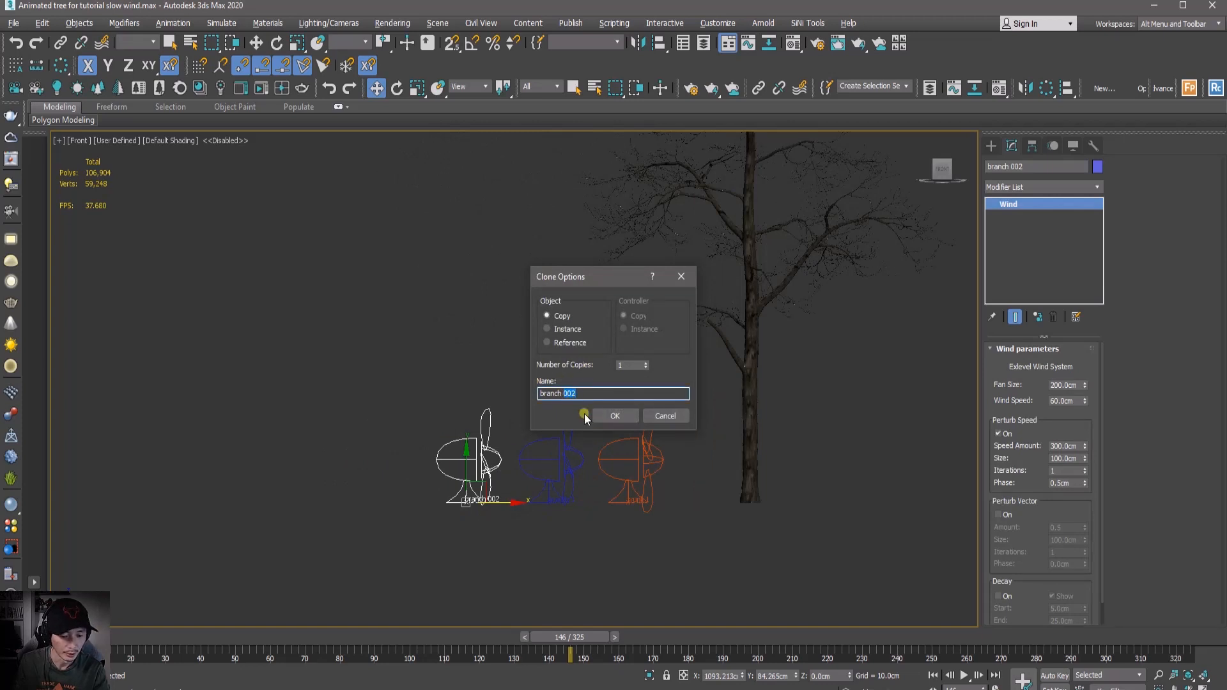
type("2")
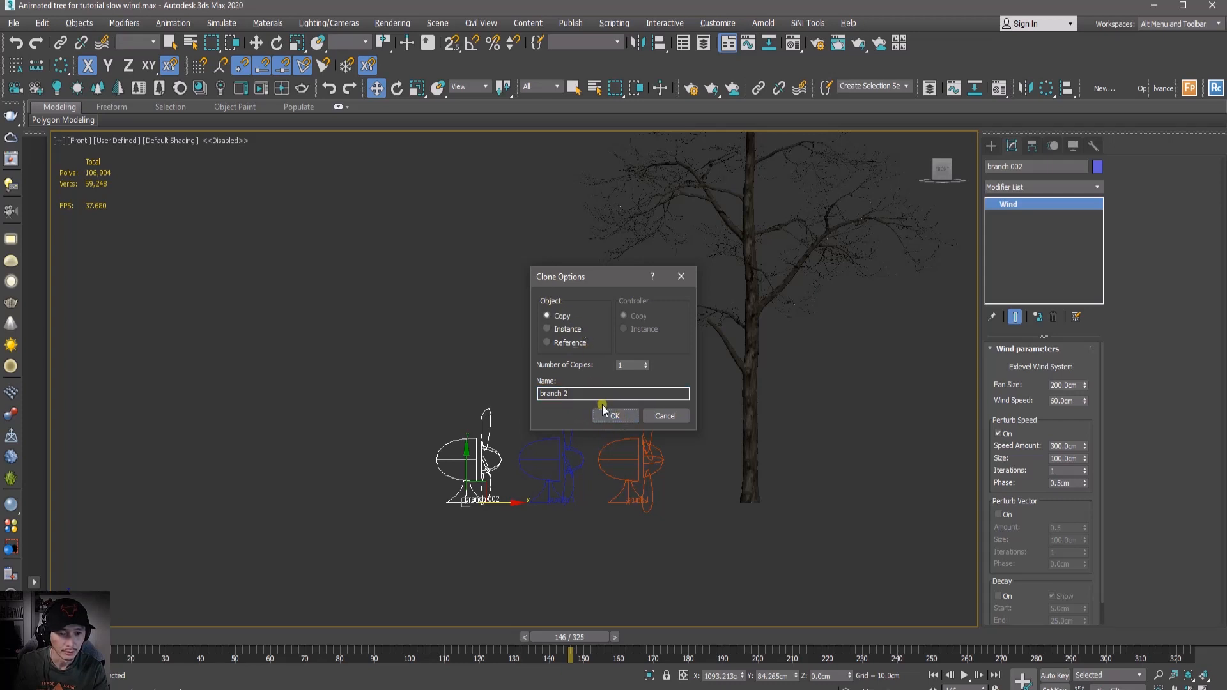
left_click(610, 416)
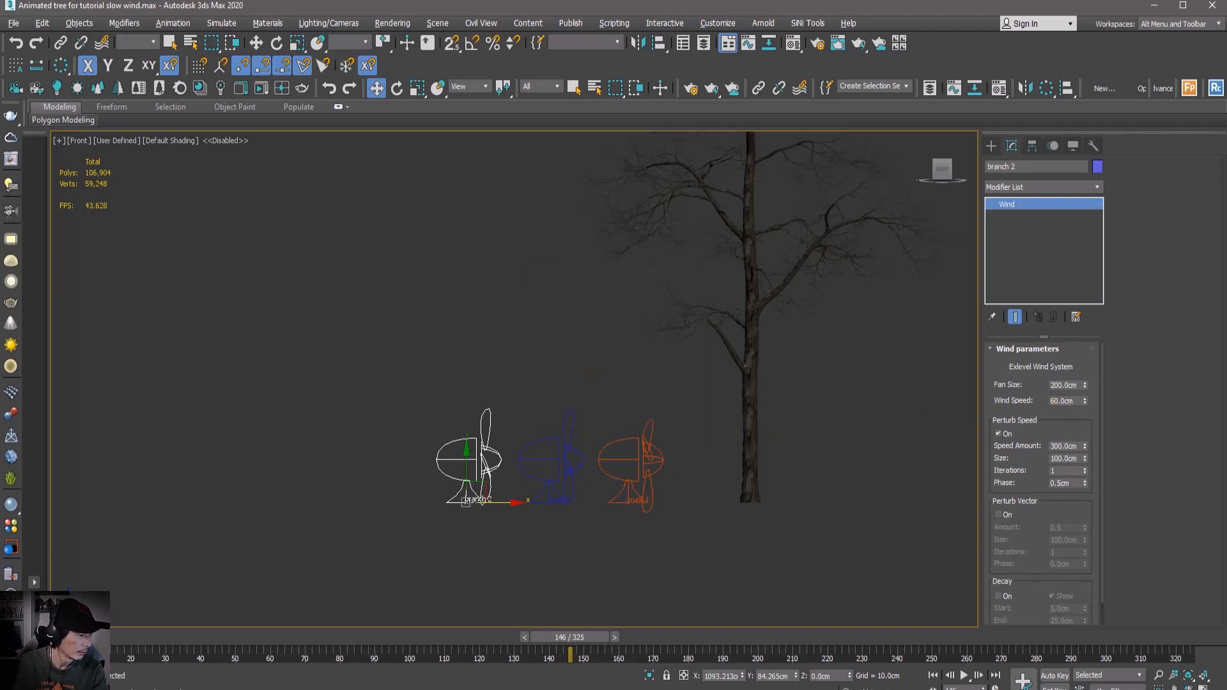
Set the branch 2 wind object's wind speed to 40 cm and its perturb speed amount to 500 cm.
left_click(1052, 445)
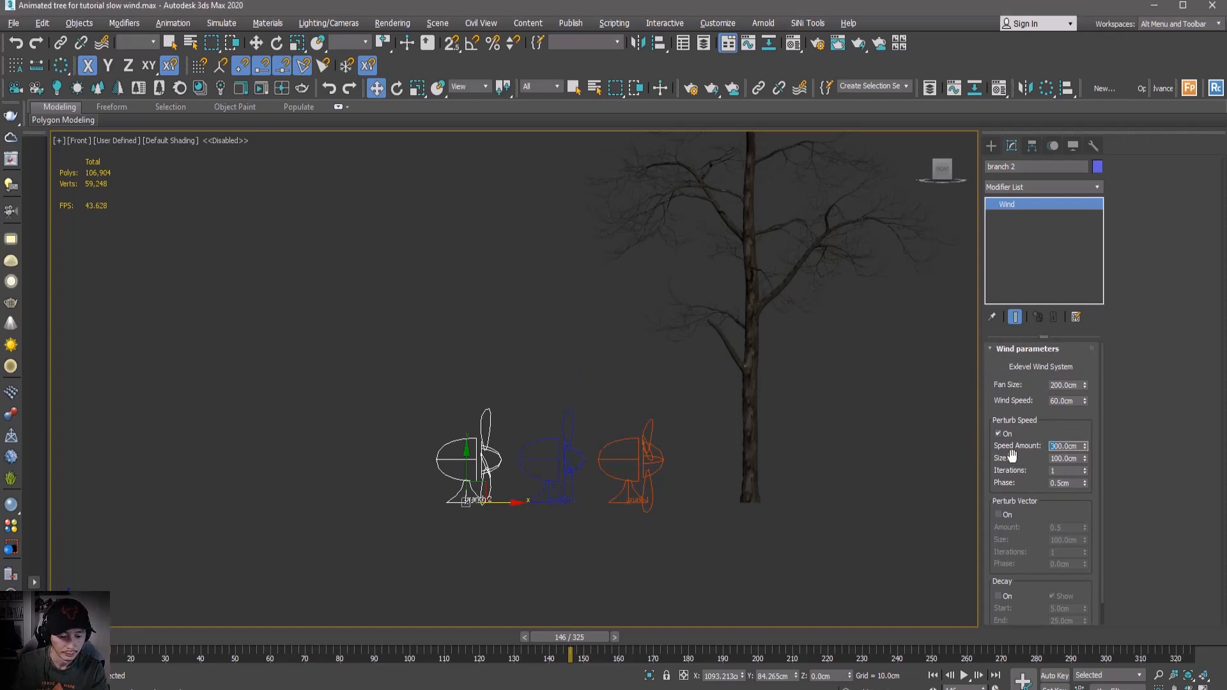
left_click(1045, 400)
type("4")
left_click_drag(1015, 409, 1019, 394)
left_click_drag(1009, 449, 1011, 441)
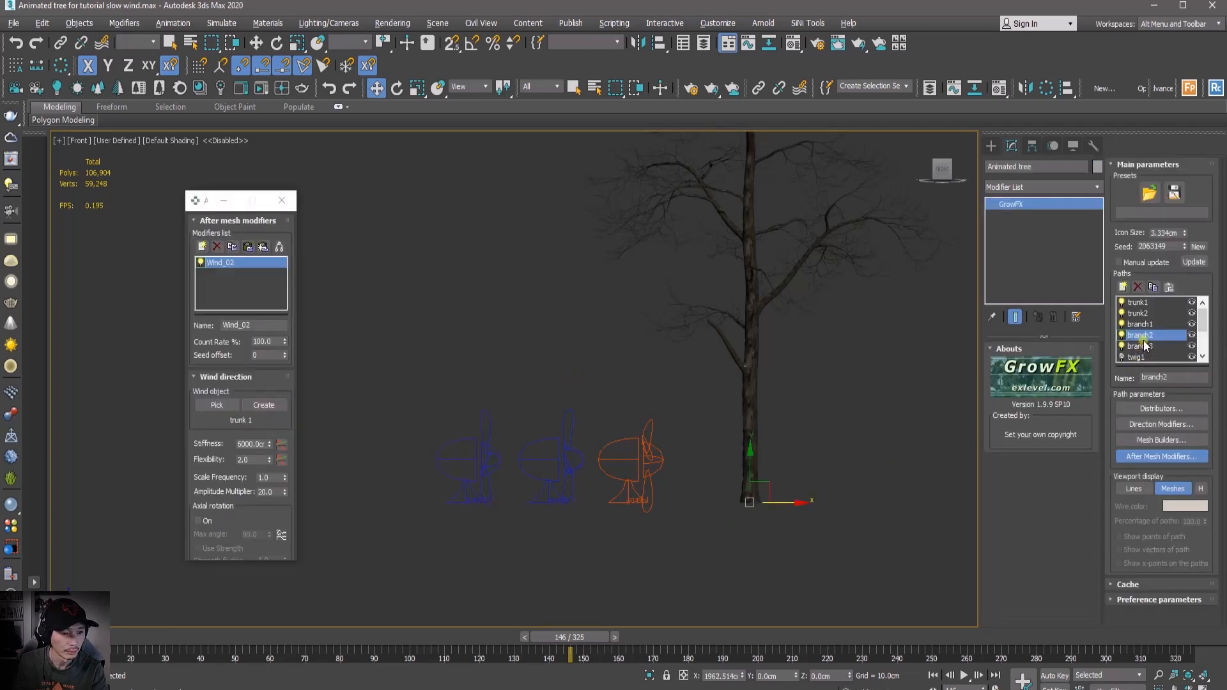
Assign the branch 2 wind object to the branch2 path's Wind_02 modifier and set its stiffness to 3000 cm.
left_click(221, 404)
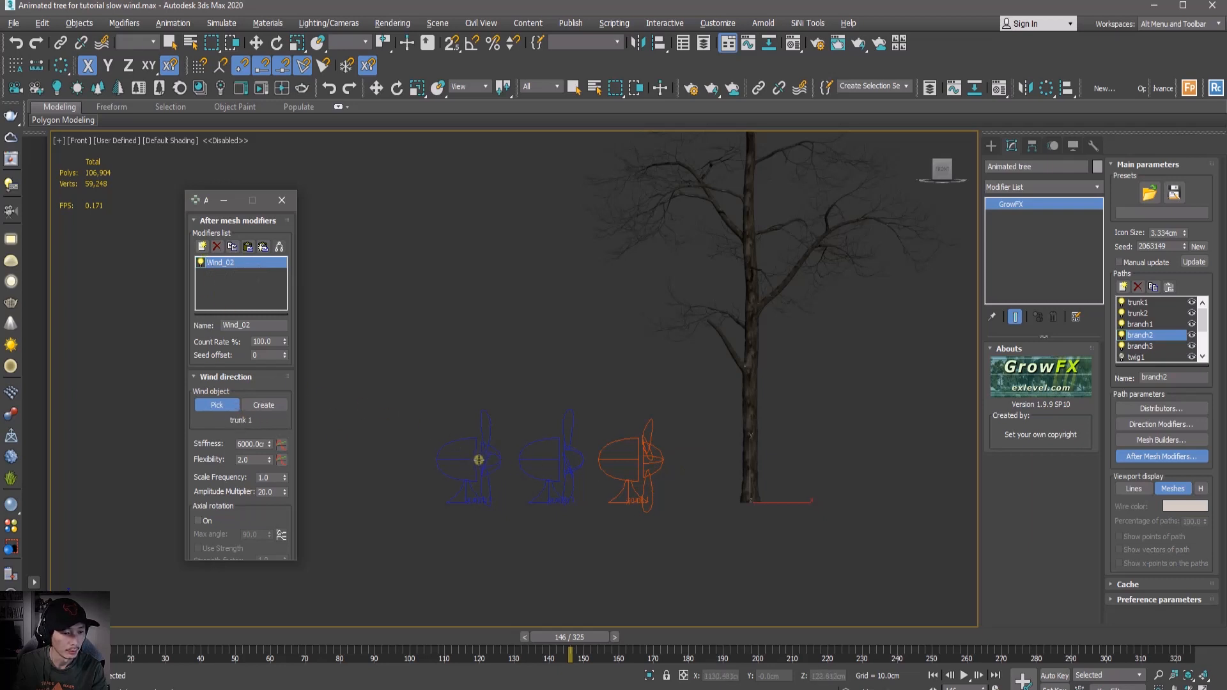
left_click(478, 459)
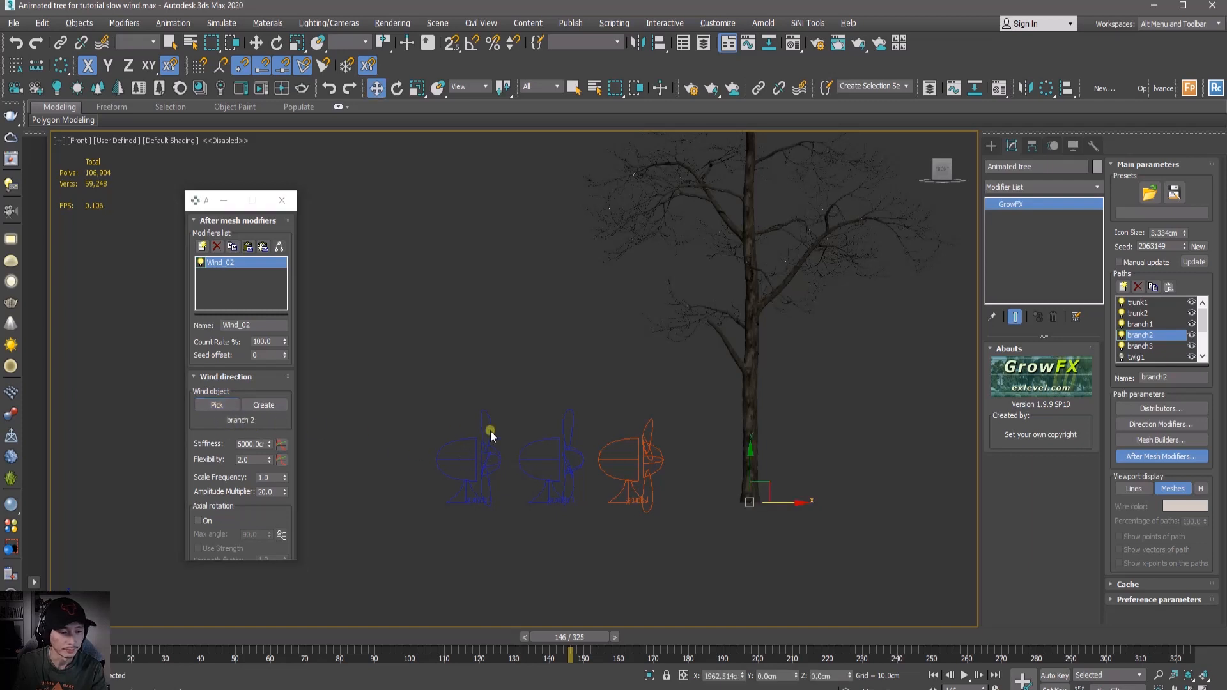
right_click(414, 381)
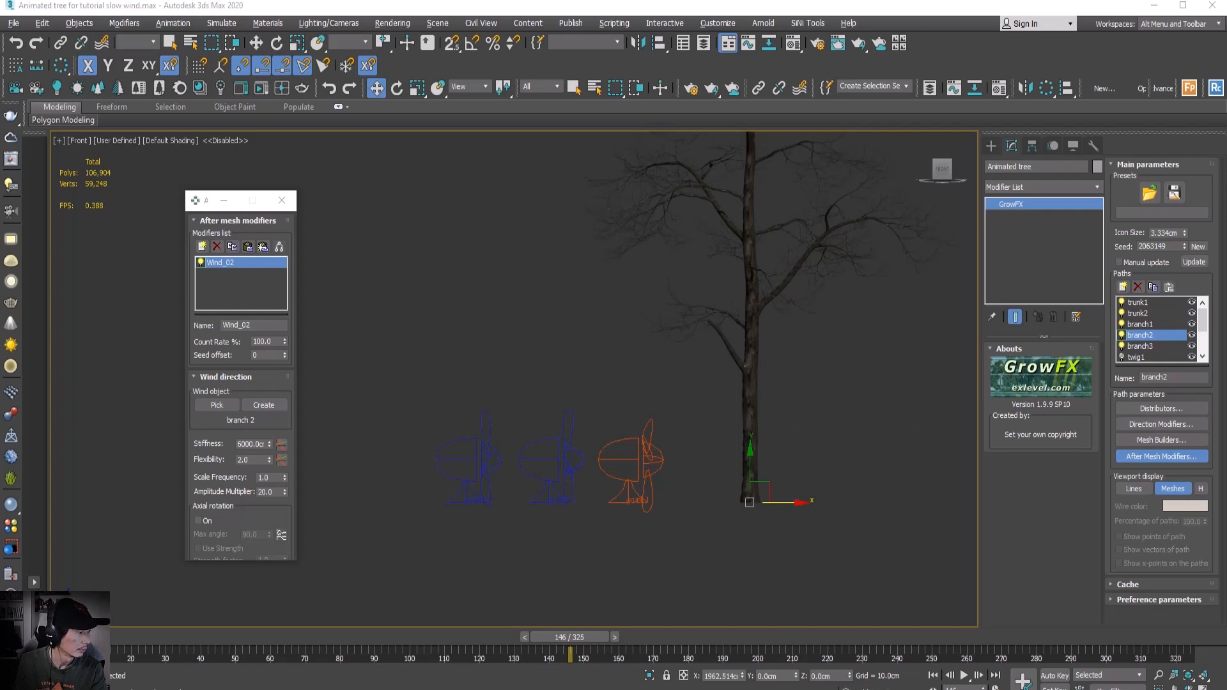
left_click(240, 443)
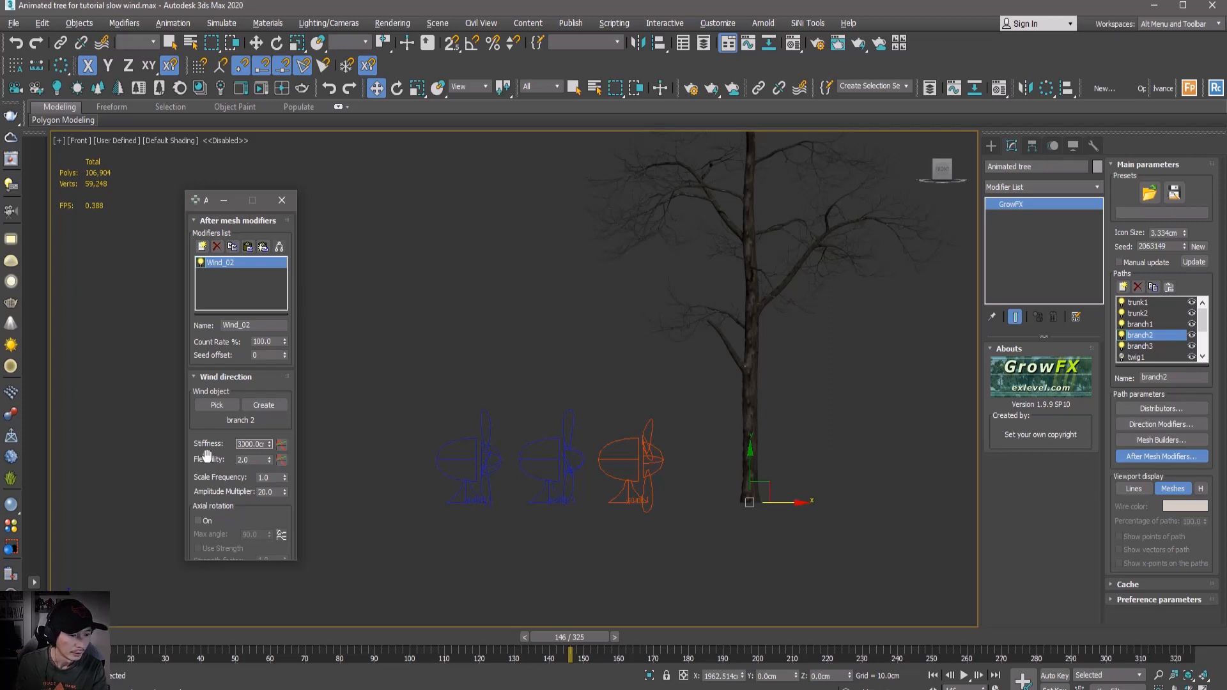
left_click_drag(213, 459, 219, 454)
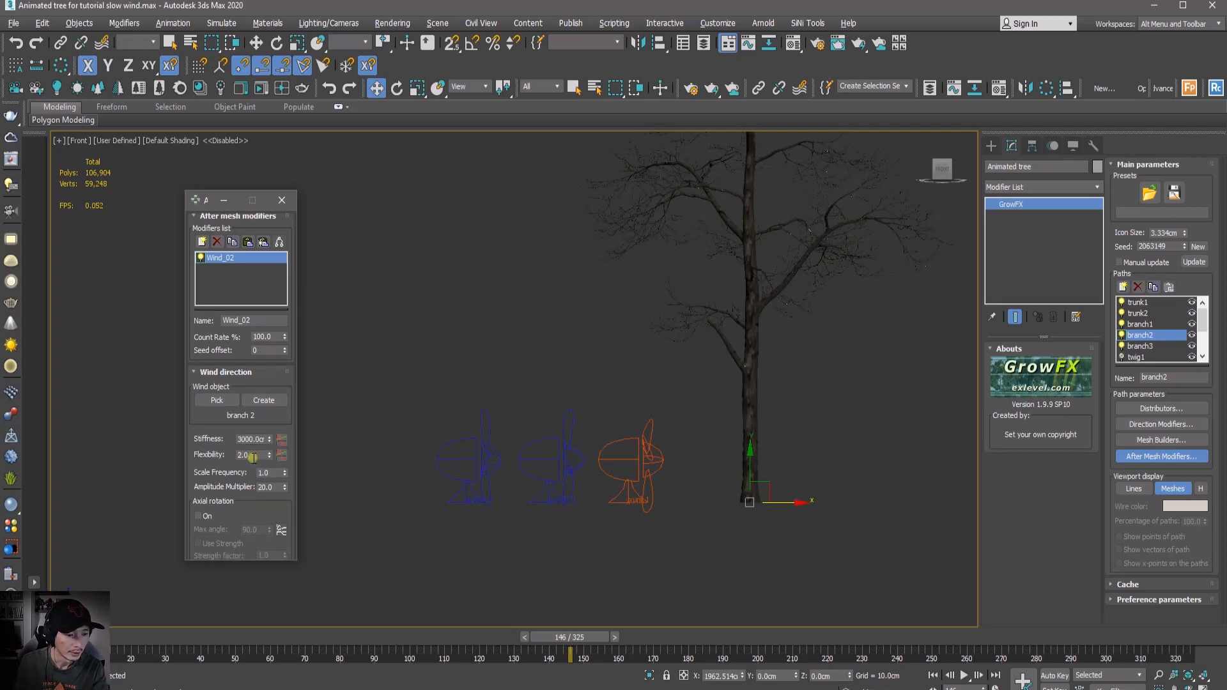
Change the object color of the branch 2 wind object to yellow.
left_click(461, 386)
left_click_drag(500, 377, 441, 451)
left_click(1097, 166)
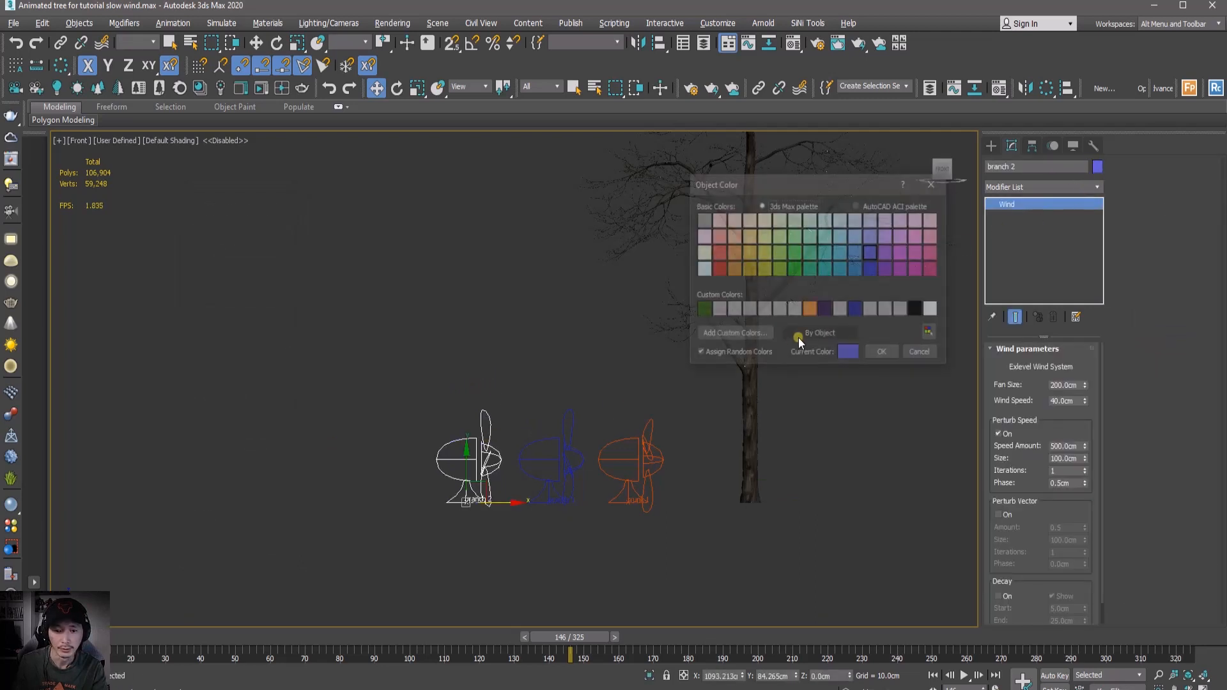
left_click(882, 352)
left_click(584, 347)
Highlight the tree's branch2 paths in the viewport and scrub the timeline to examine how they move.
middle_click_drag(586, 347, 504, 395)
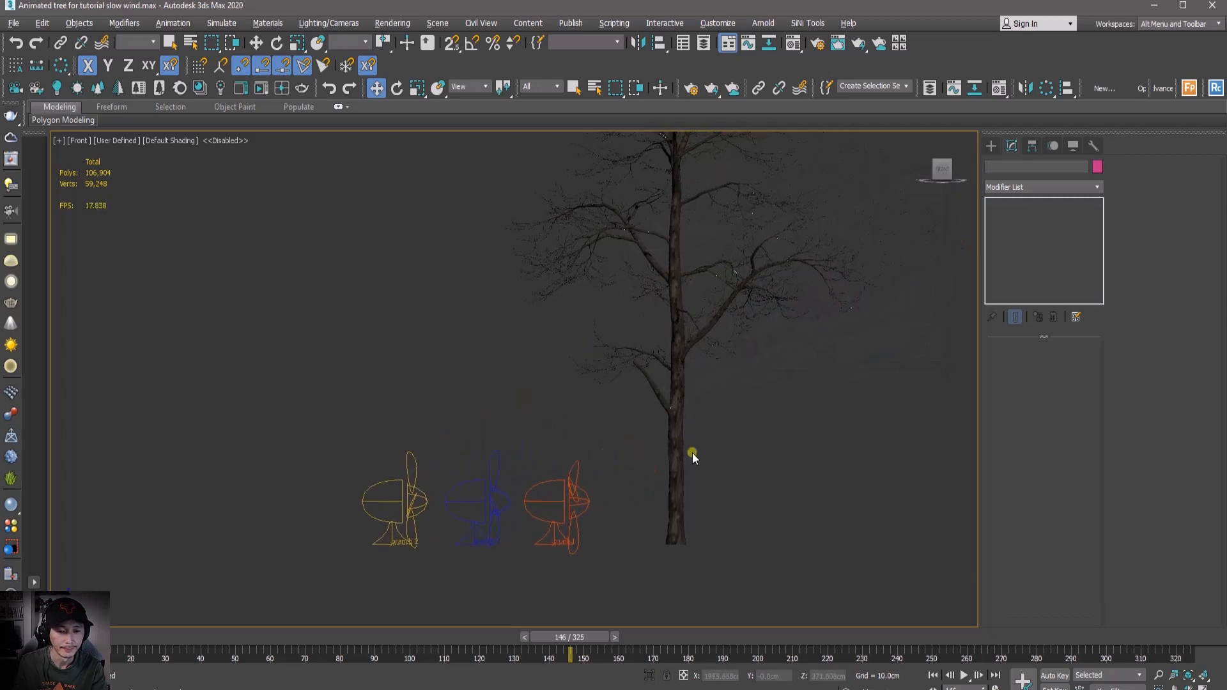
left_click_drag(746, 455, 646, 555)
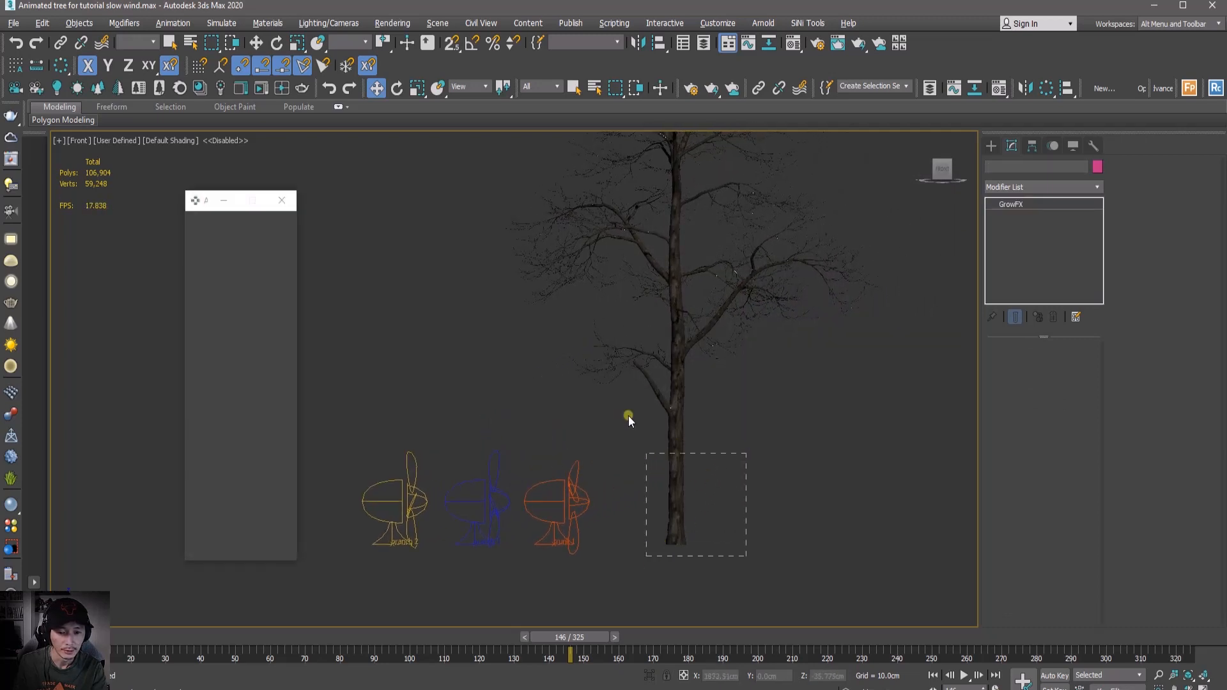
left_click(1199, 488)
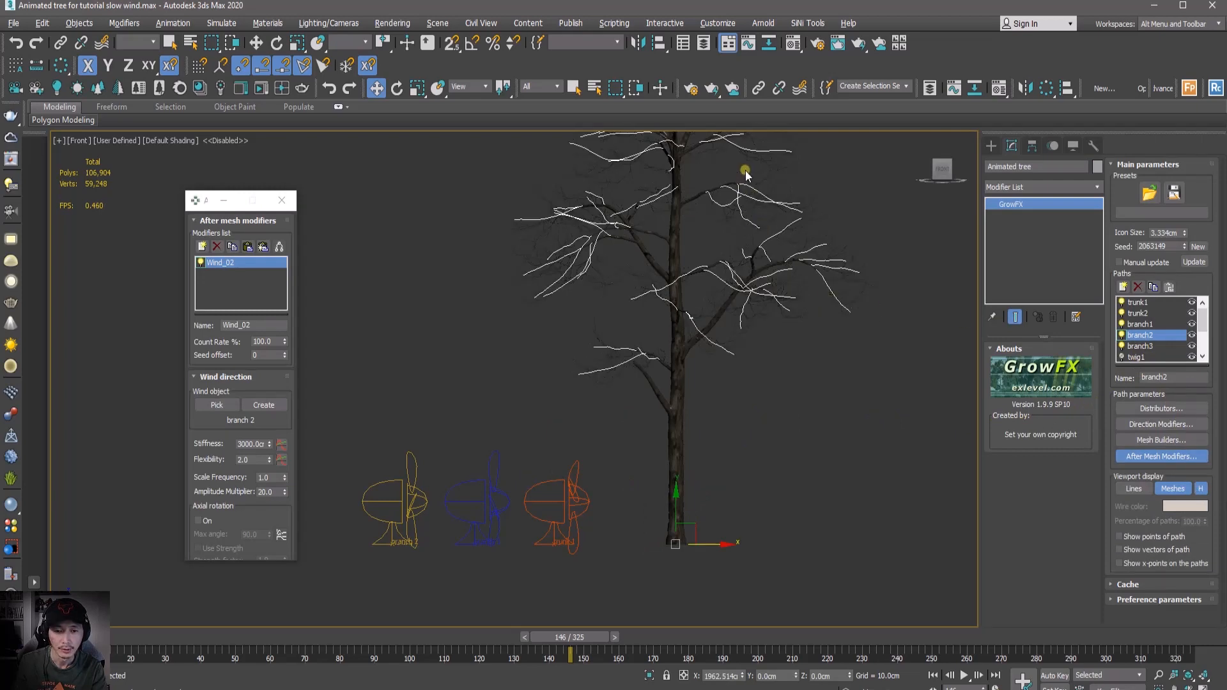
scroll(746, 173, "up", 5)
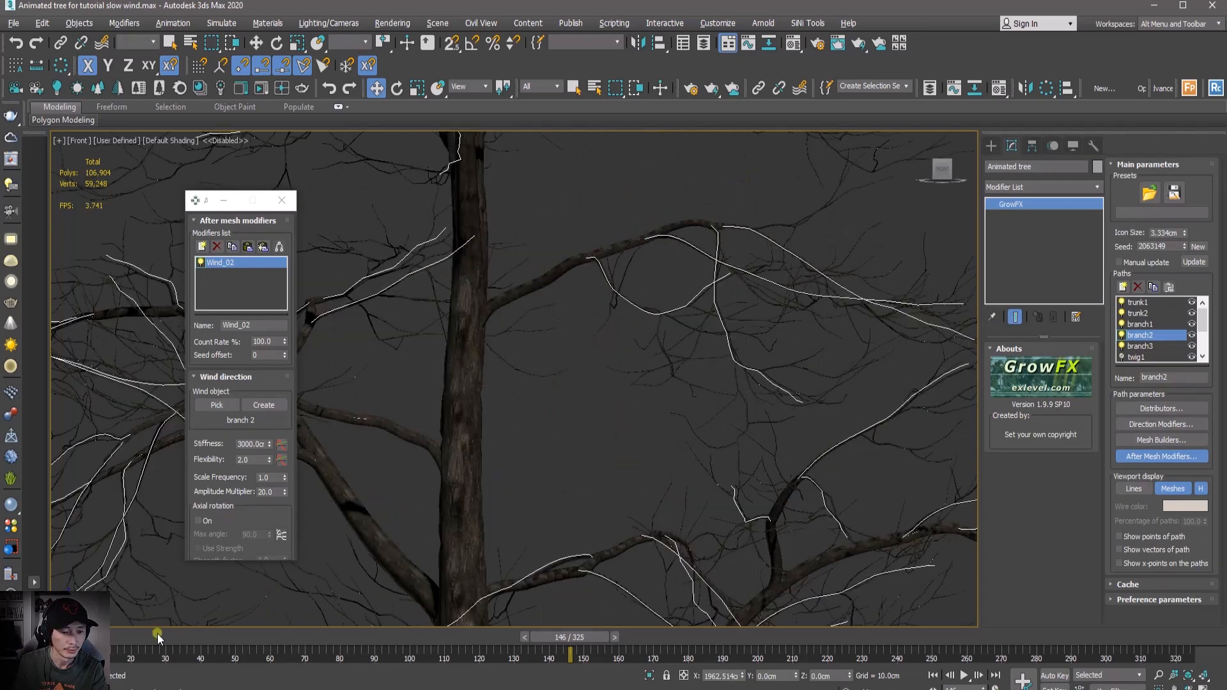
left_click_drag(158, 637, 1111, 638)
scroll(799, 416, "down", 6)
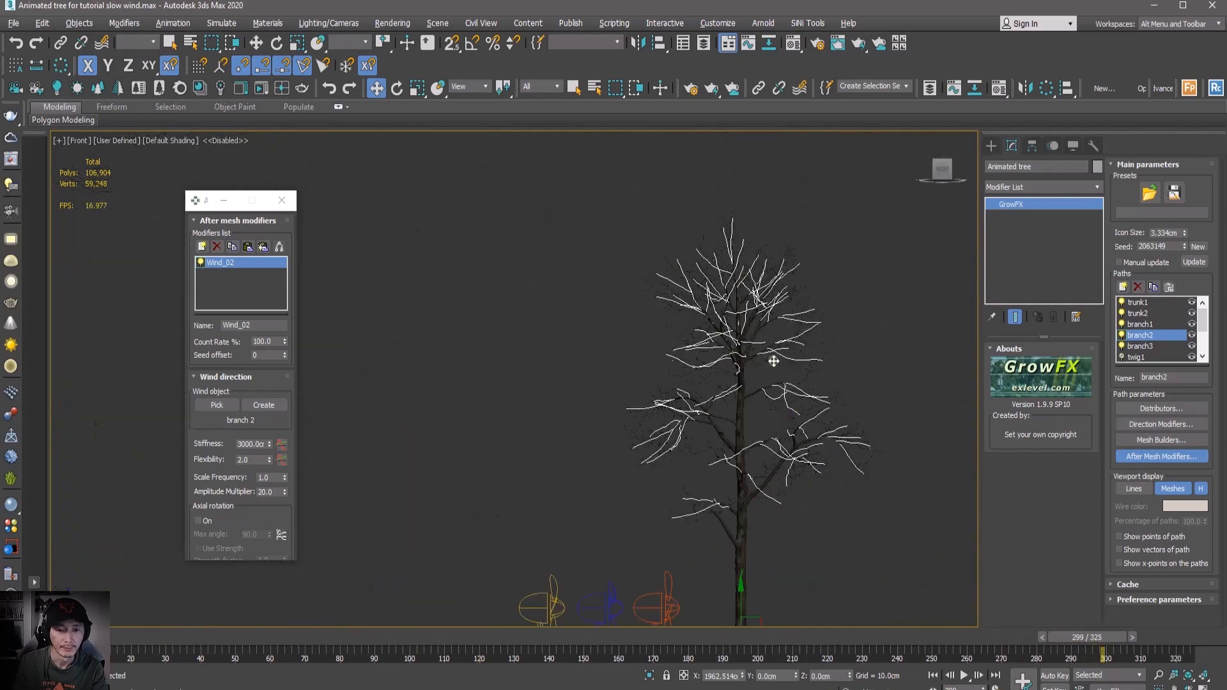
scroll(732, 297, "up", 7)
left_click(247, 638)
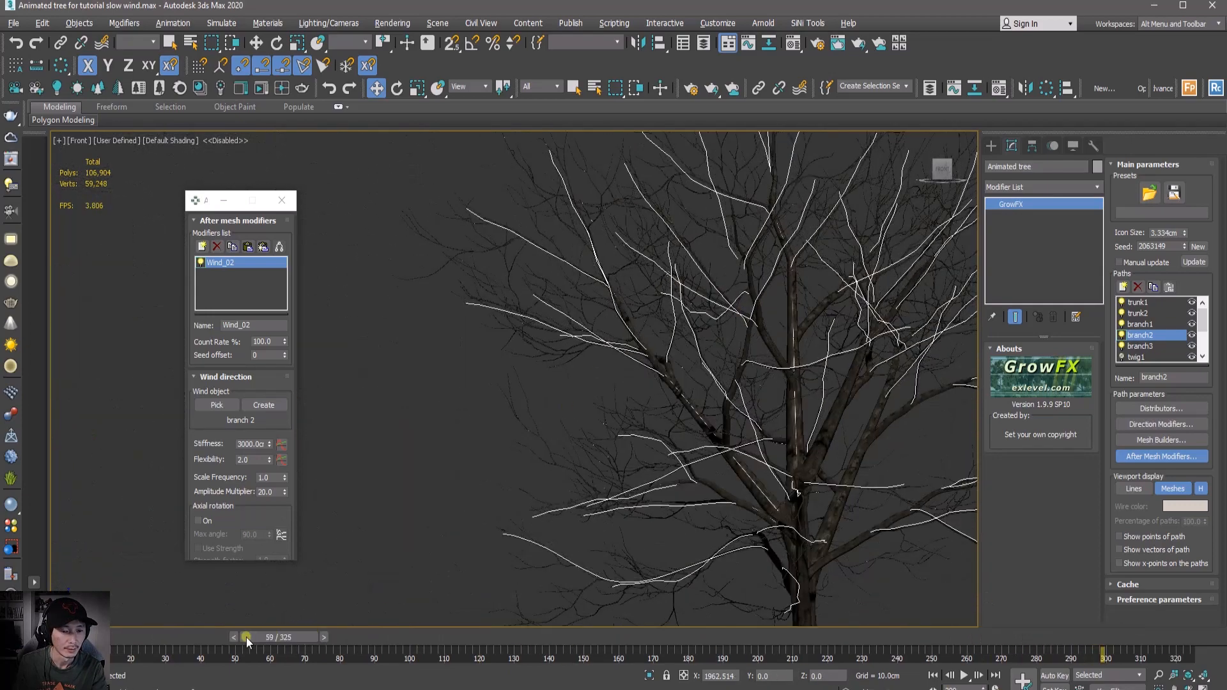
left_click_drag(247, 638, 646, 650)
key("w")
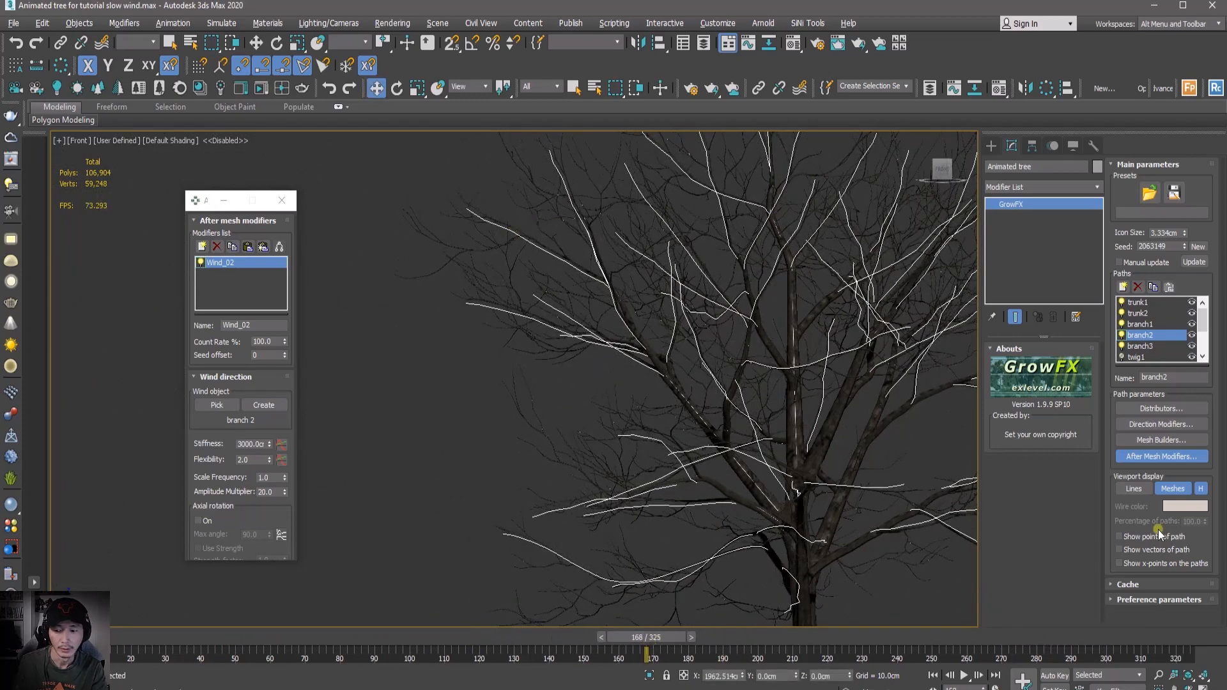
Turn off the branch2 path highlighting and scrub the timeline to check the mesh movement.
left_click(1200, 488)
left_click(204, 638)
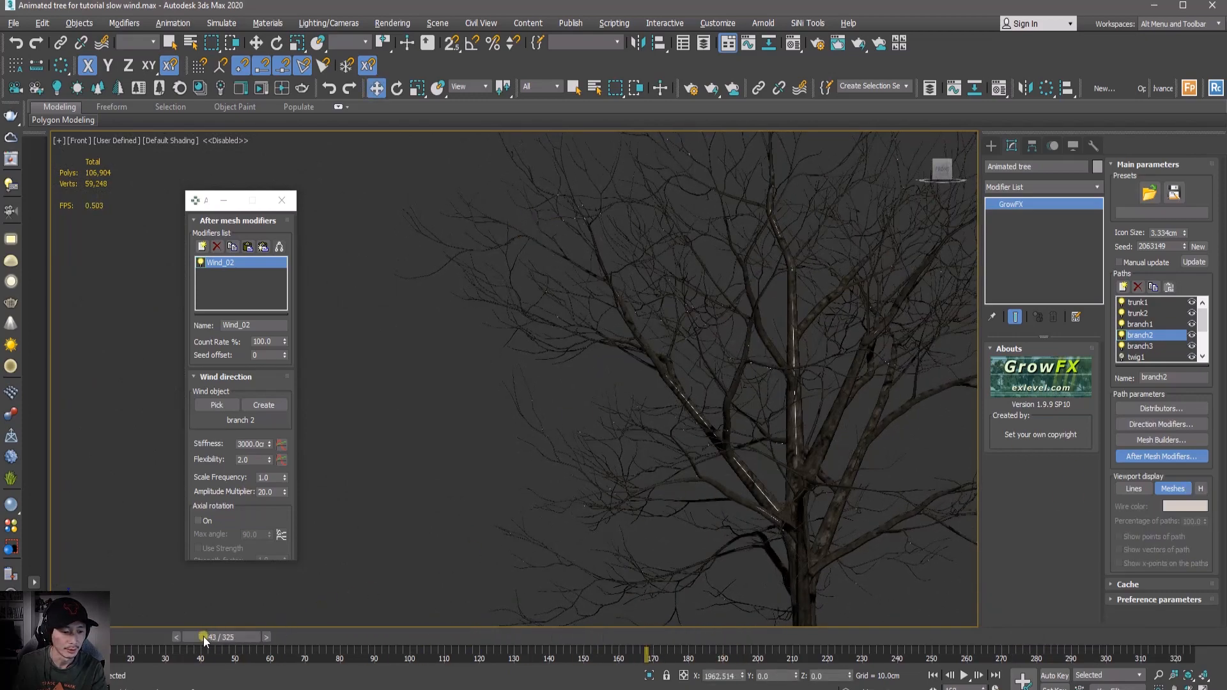
left_click_drag(204, 639, 727, 643)
Play the animation to check the sway of the whole crown with branch2 included, and stop the playback.
scroll(802, 501, "down", 3)
middle_click_drag(835, 493, 573, 397)
key("slash")
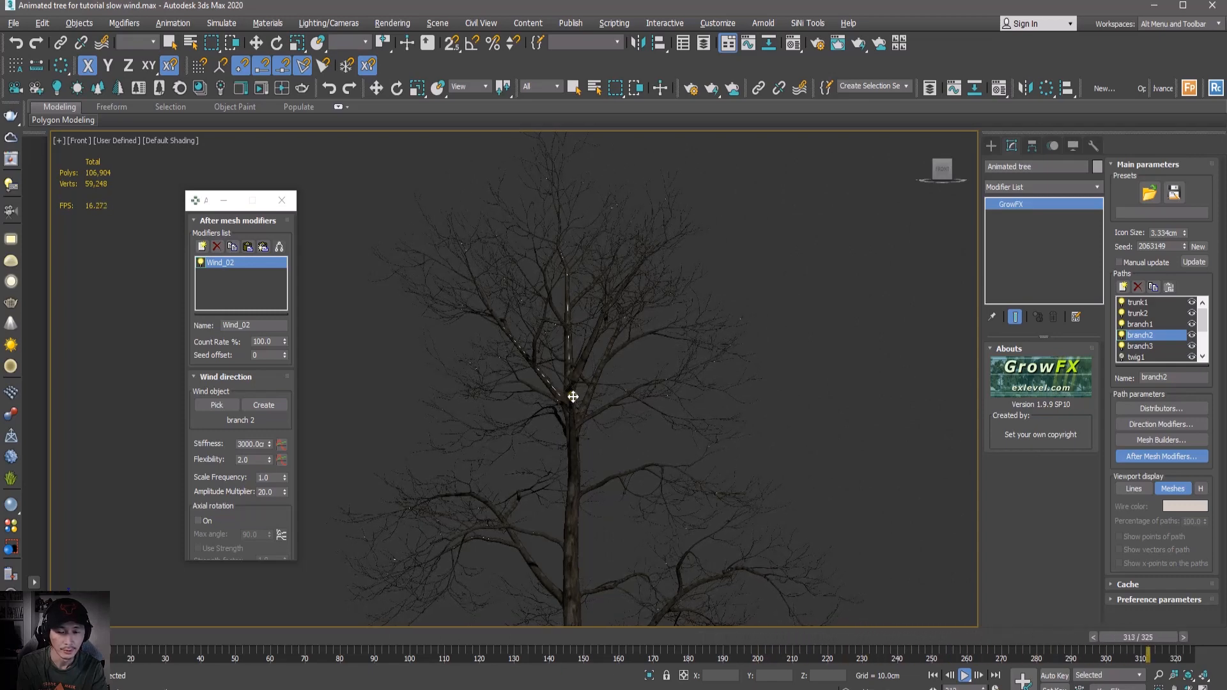
key("slash")
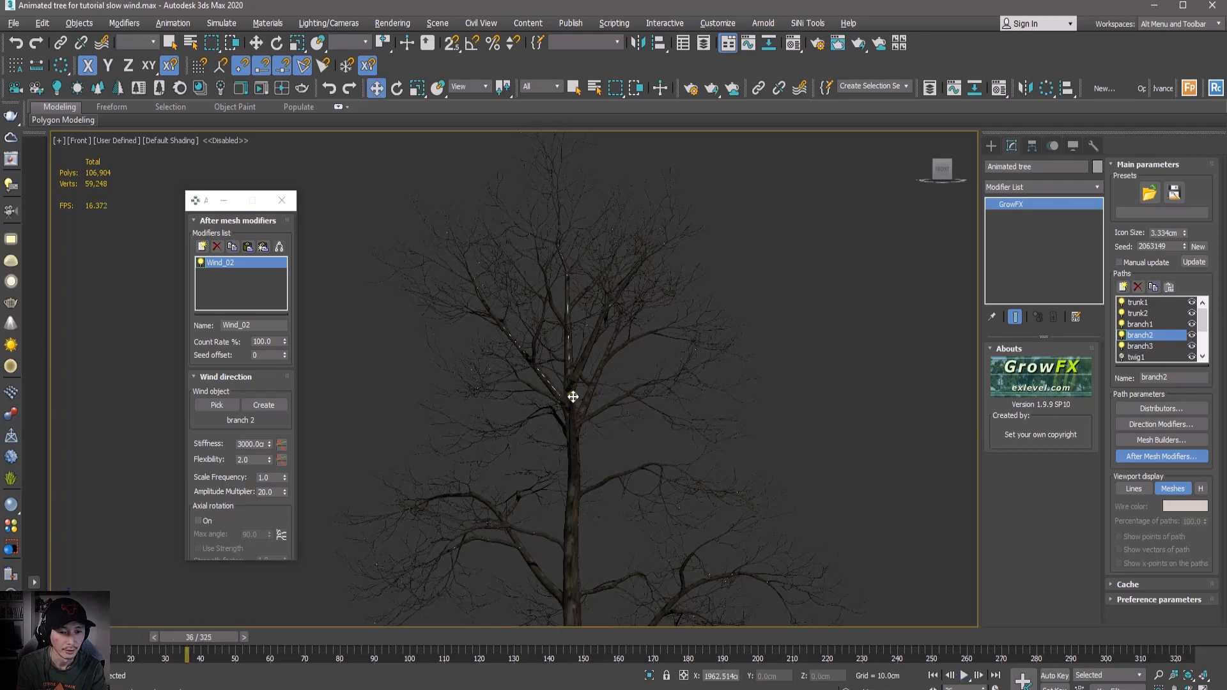
scroll(731, 277, "down", 4)
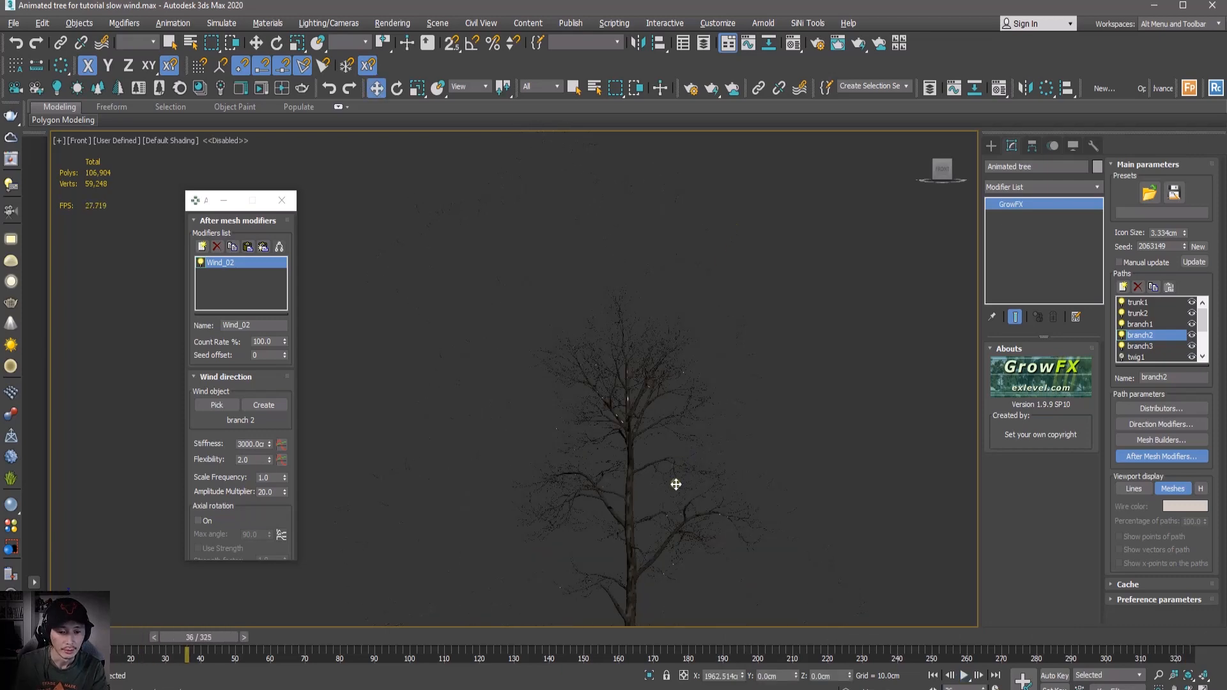
Highlight the tree's branch3 paths in the viewport and examine how they are spread over the crown.
scroll(605, 503, "up", 3)
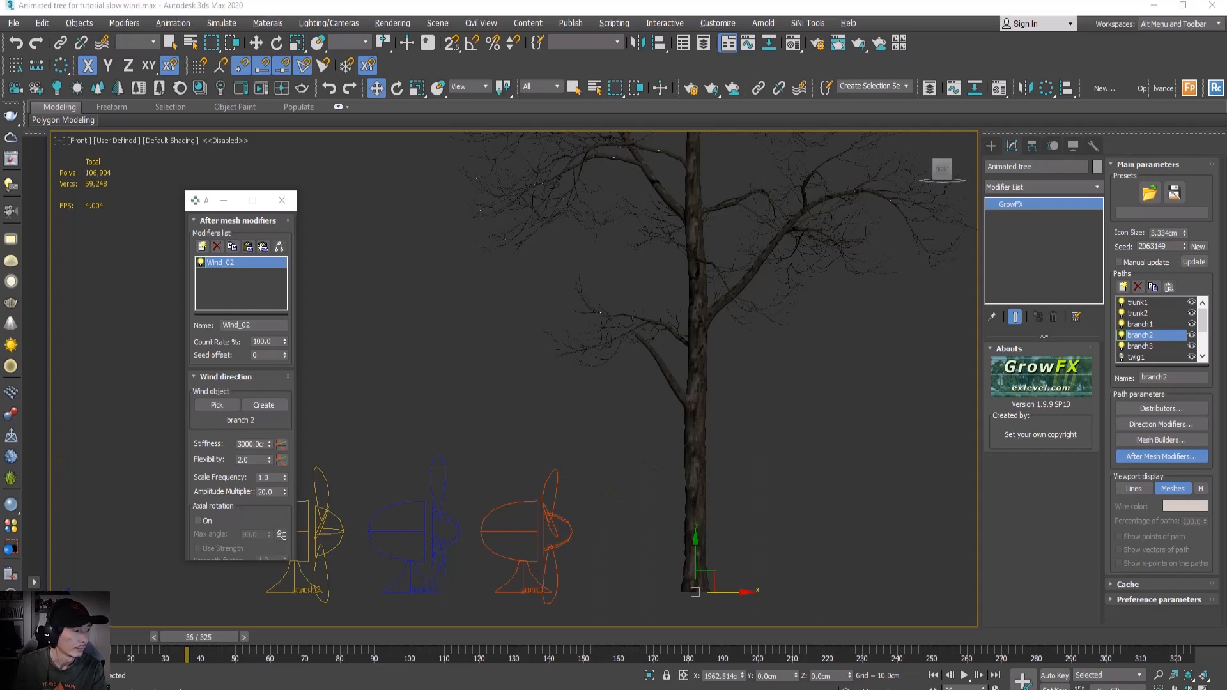
scroll(697, 221, "up", 2)
middle_click_drag(715, 198, 629, 372)
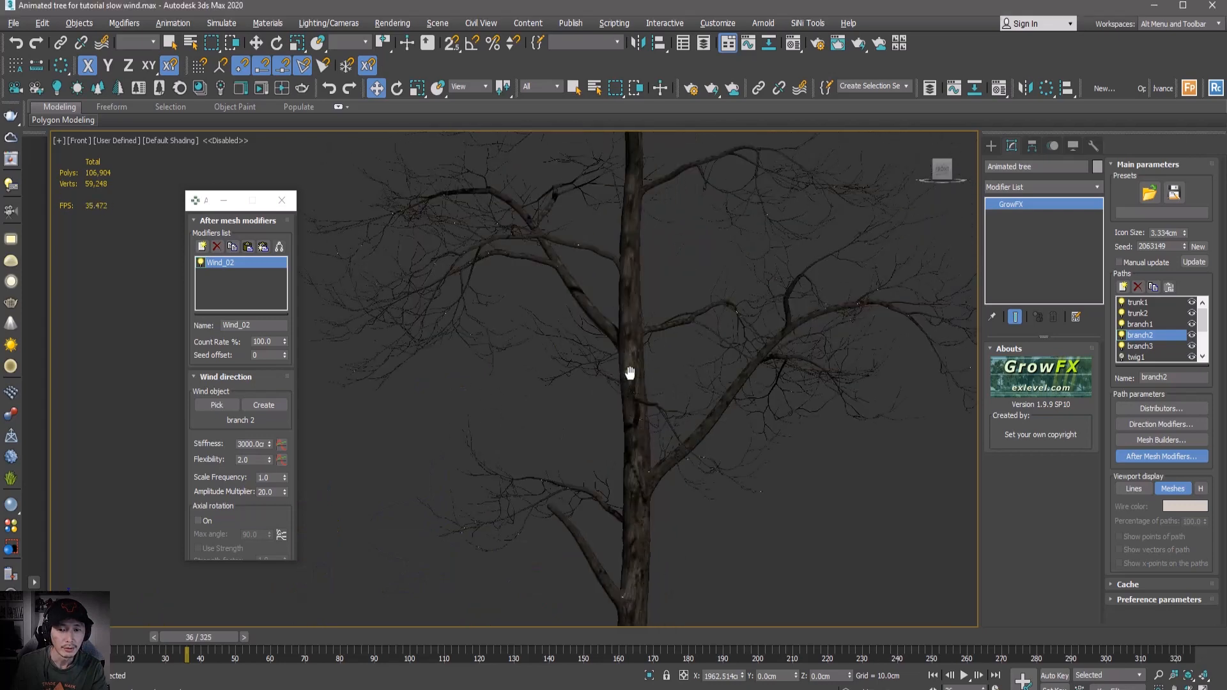
left_click(1140, 345)
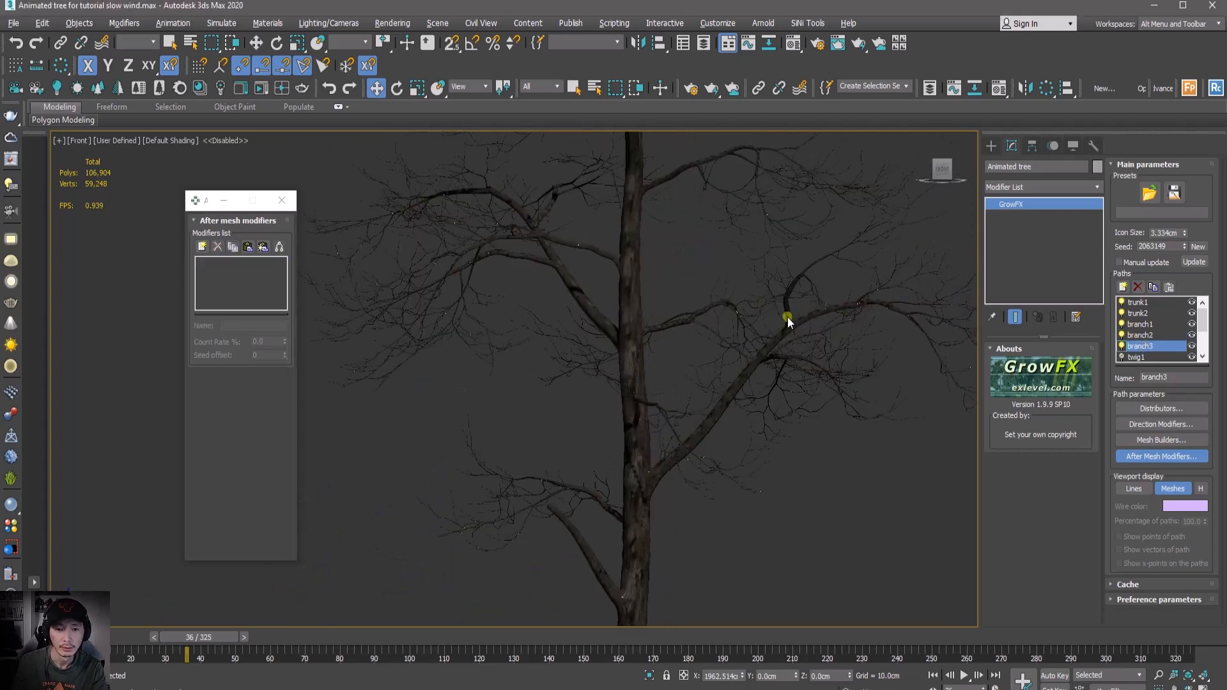
left_click(1200, 488)
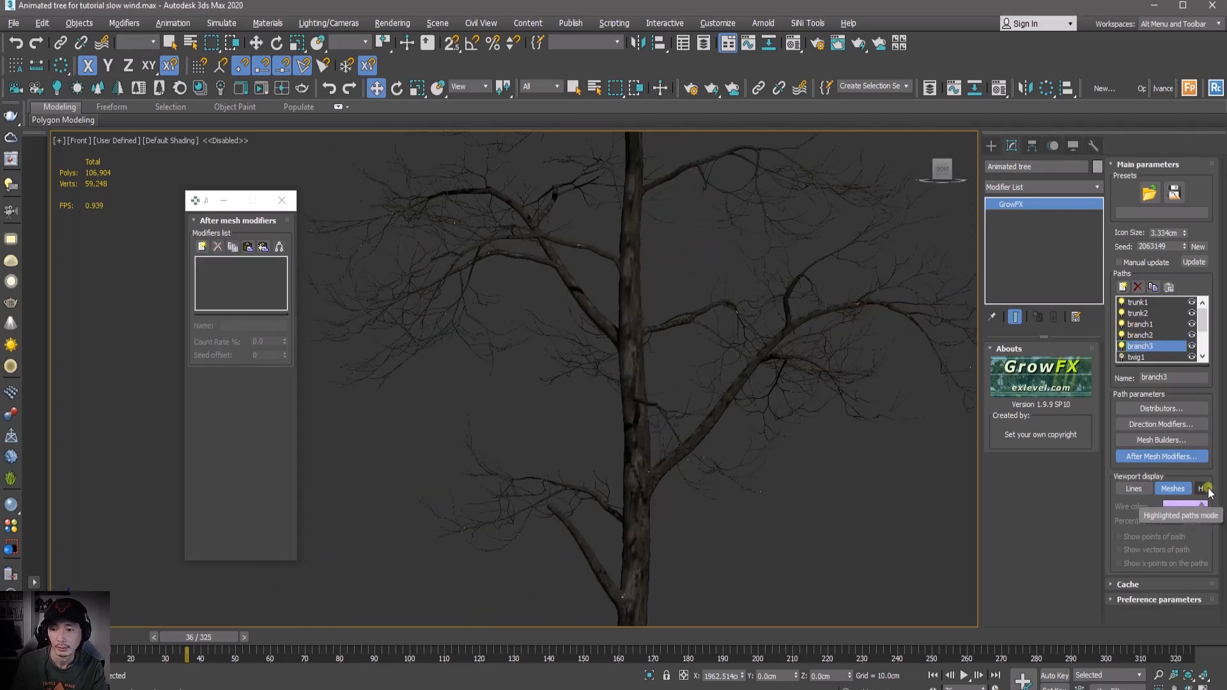
middle_click_drag(857, 361, 769, 404)
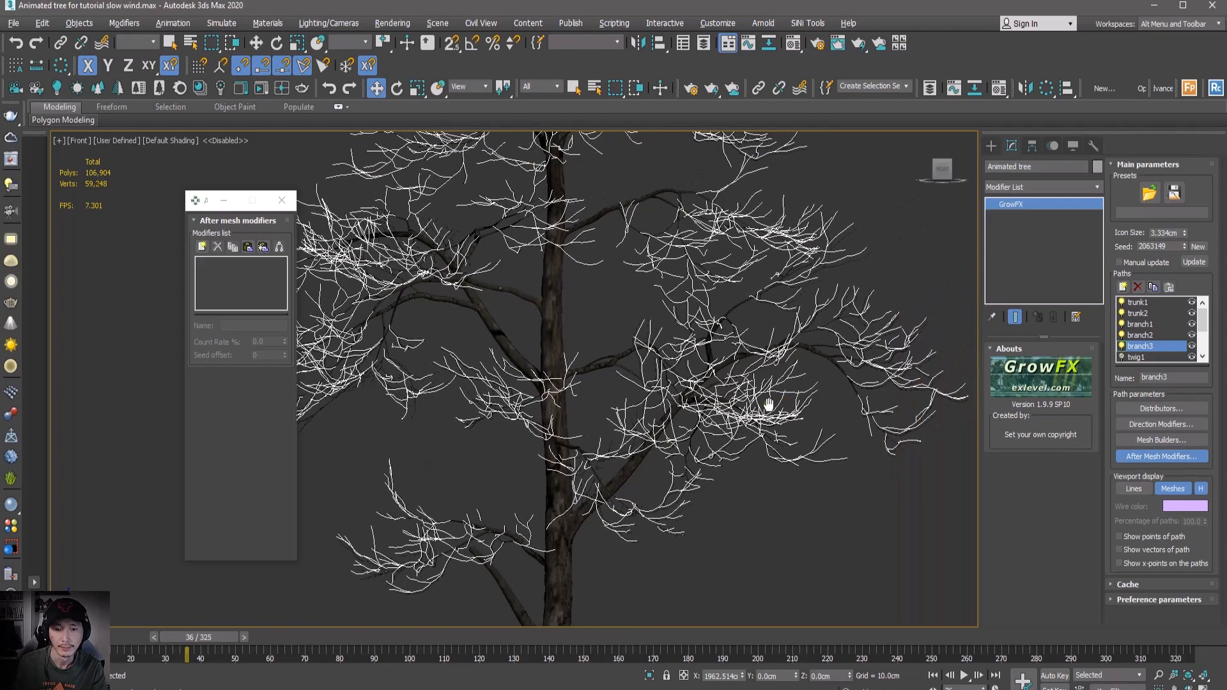
scroll(768, 404, "down", 3)
scroll(729, 262, "up", 5)
scroll(719, 273, "down", 3)
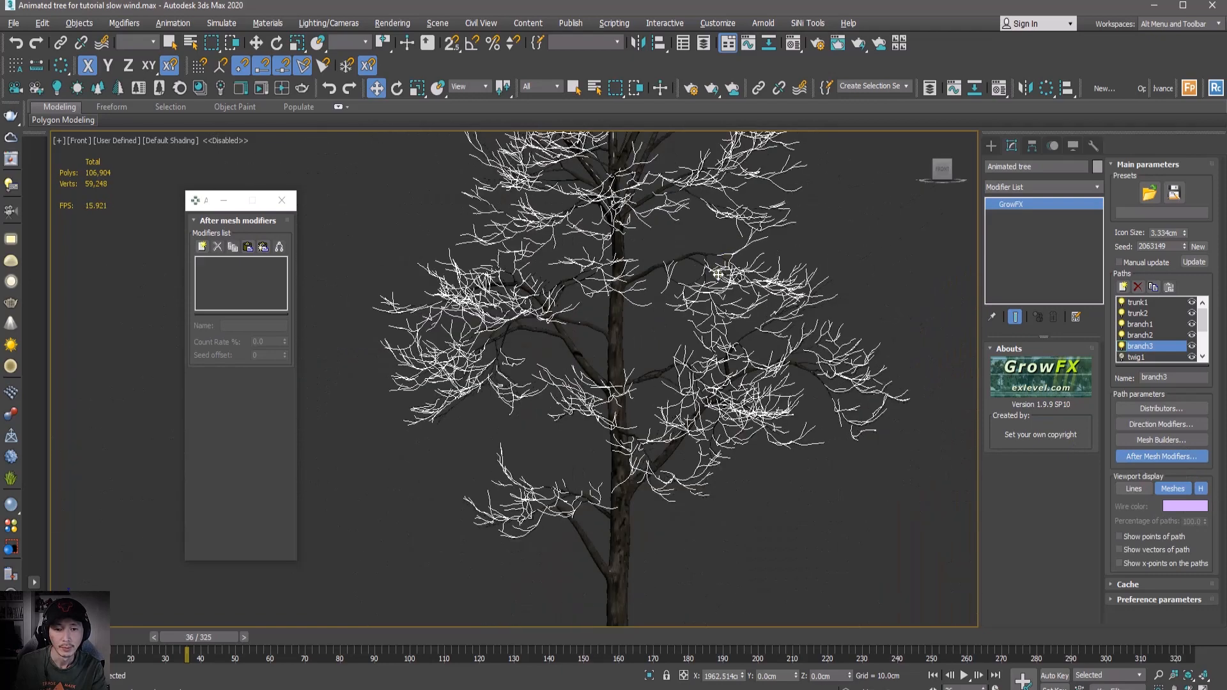
middle_click_drag(646, 312, 746, 262)
middle_click_drag(691, 375, 671, 253)
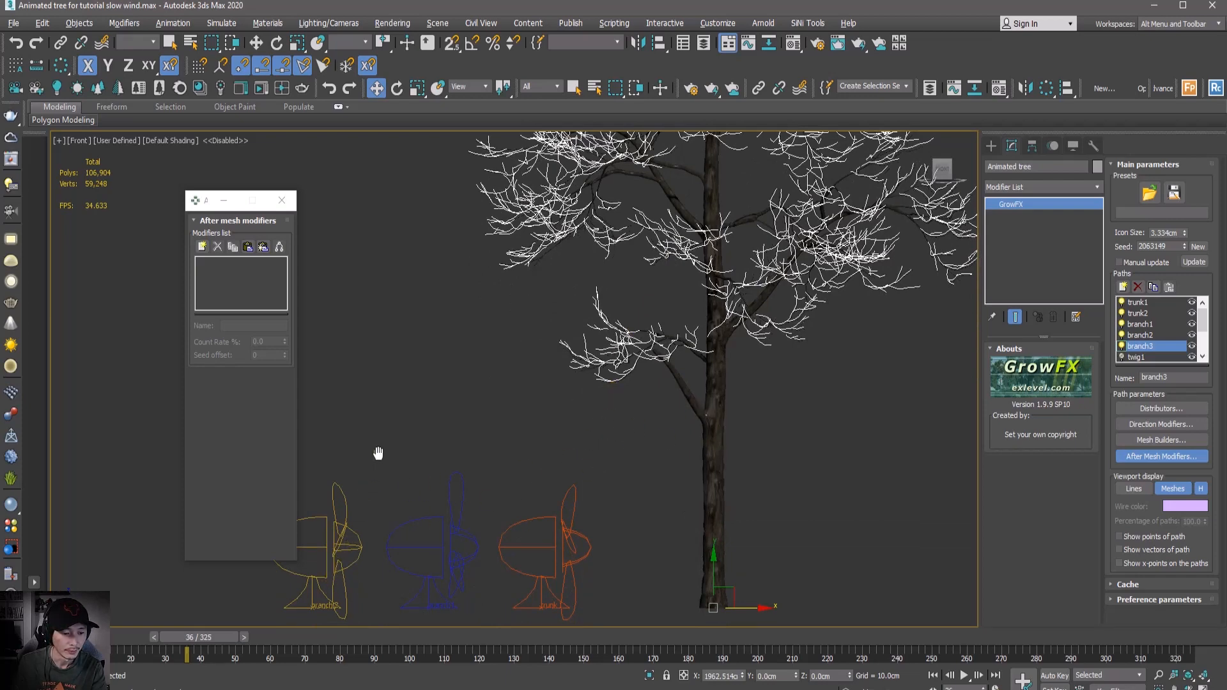
Select the yellow branch 2 wind object to review its wind parameters.
middle_click_drag(378, 453, 441, 437)
left_click_drag(424, 438, 355, 571)
middle_click_drag(824, 364, 711, 401)
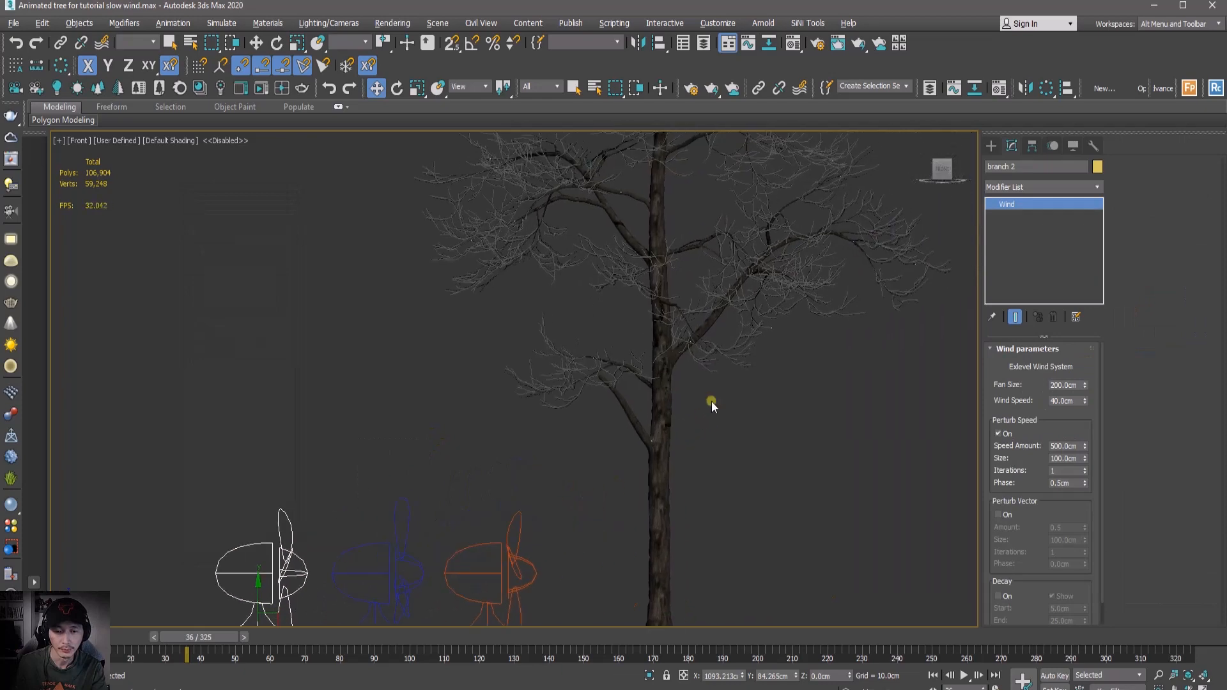
Copy the wind modifier from the tree's branch2 path and paste it onto branch3.
left_click(772, 293)
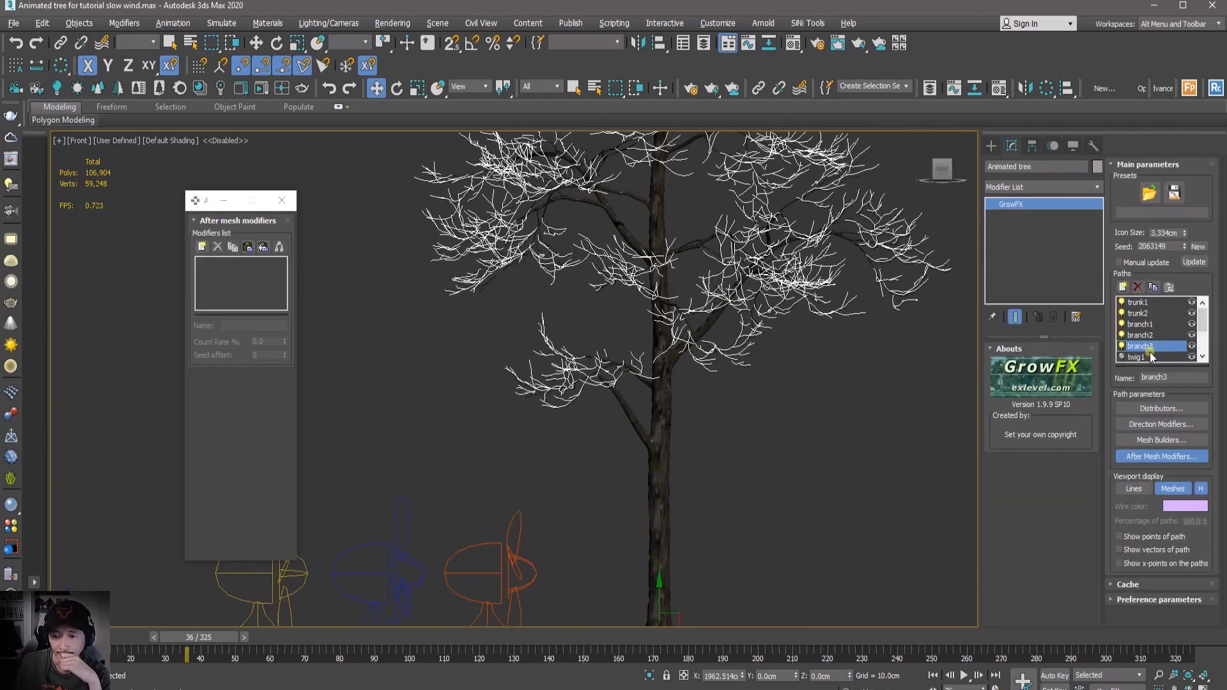
left_click(1140, 335)
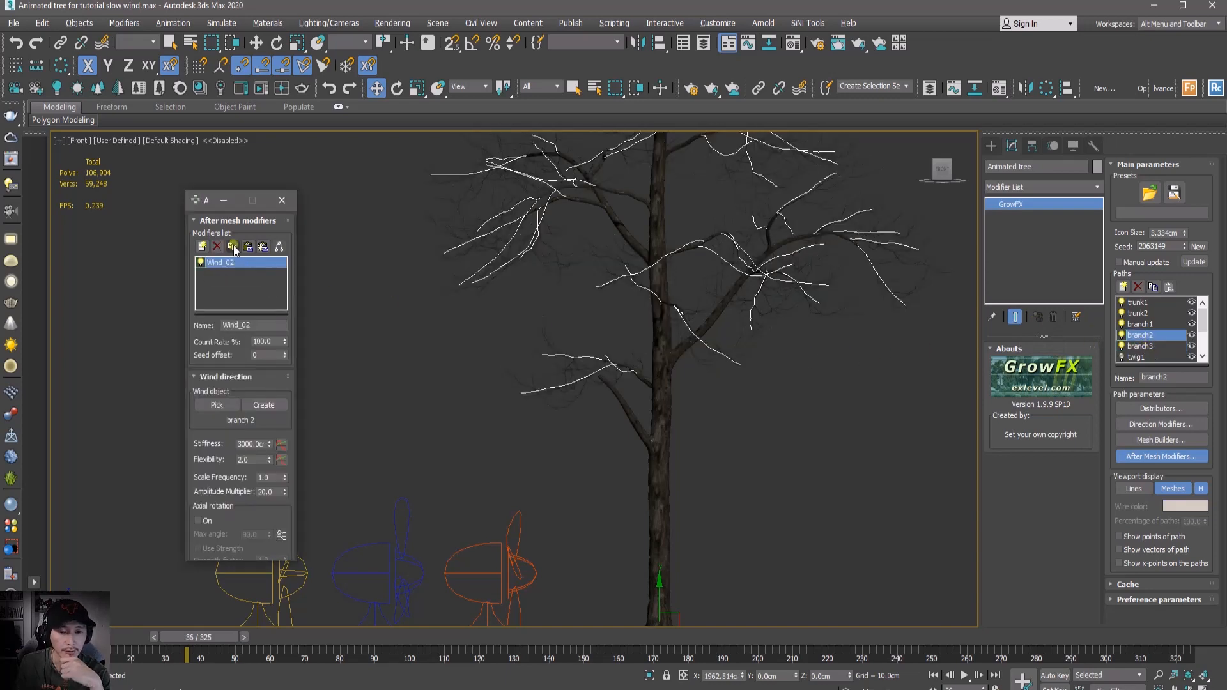
left_click(1144, 346)
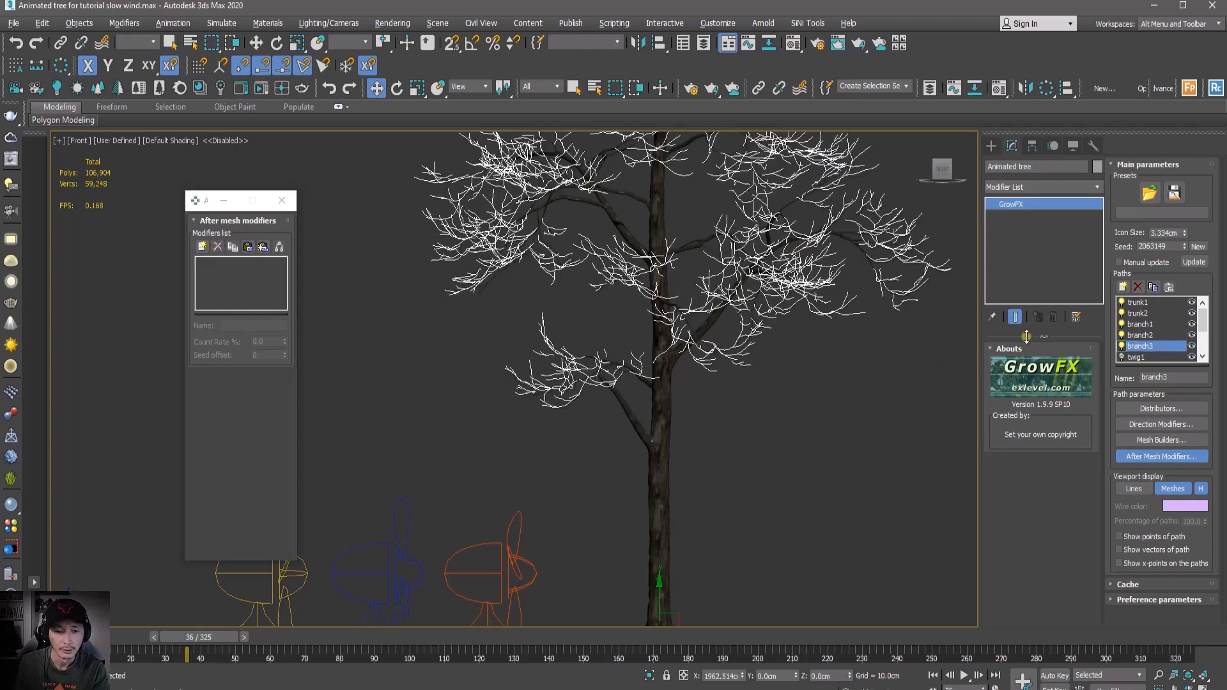
left_click(248, 247)
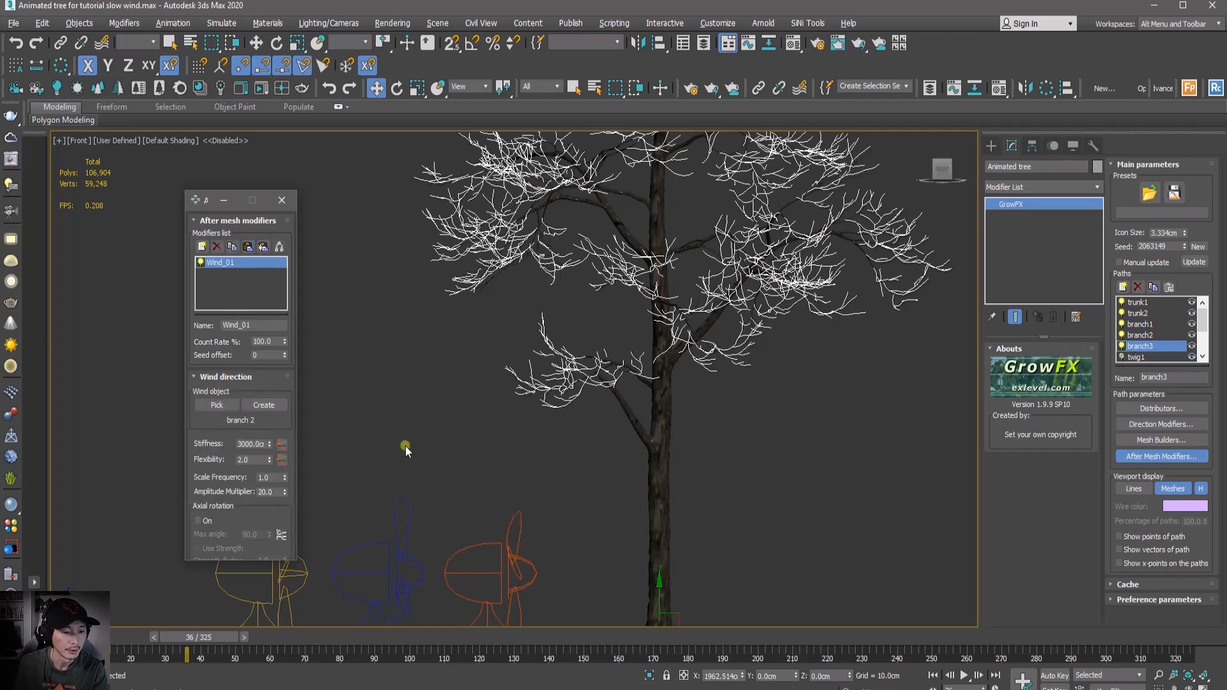
Rename the yellow branch 2 wind object to "branch 2 and 3".
middle_click_drag(405, 446, 515, 348)
left_click(392, 498)
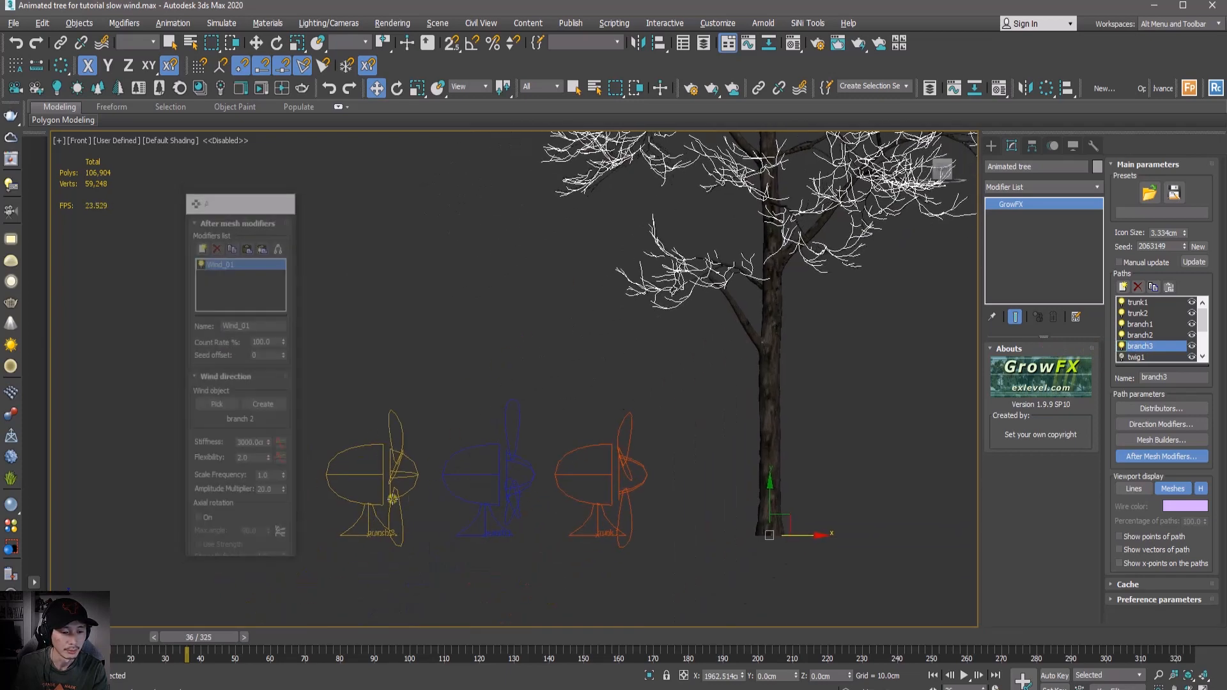
left_click(1032, 168)
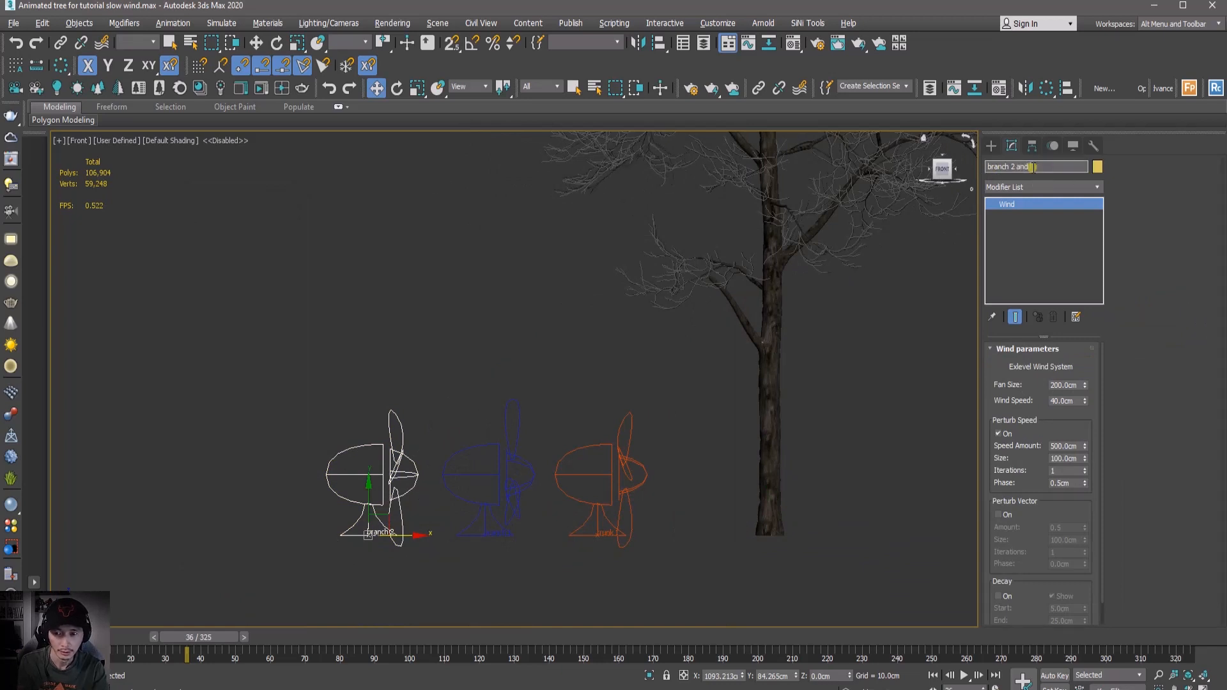
type("and 3")
key("Return")
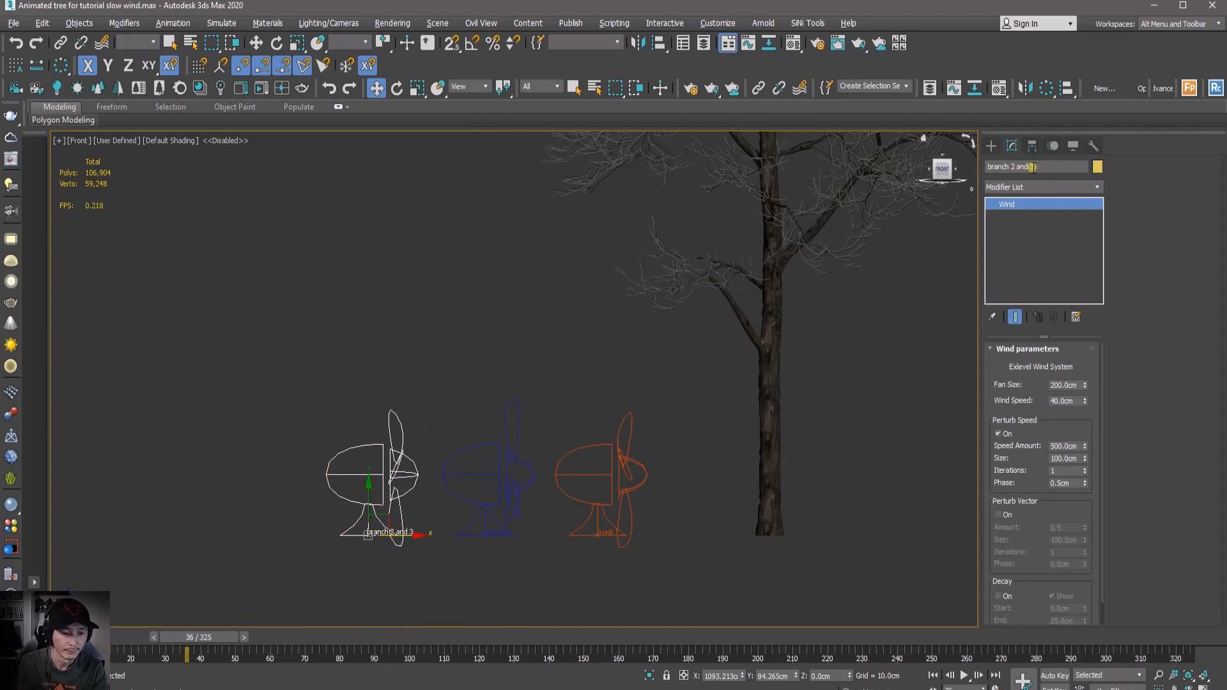
Reselect the tree, turn off the branch3 path highlighting and scrub the timeline to frame 252 to check the branch movement.
left_click(605, 246)
scroll(575, 400, "up", 5)
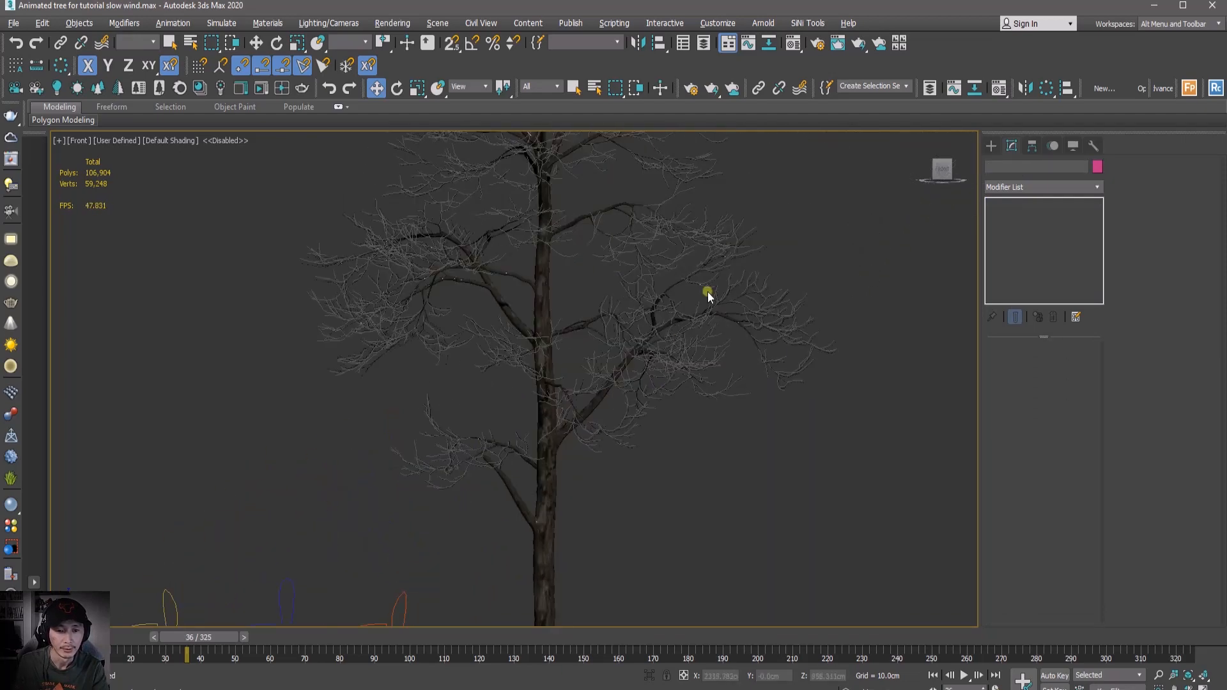
left_click(549, 410)
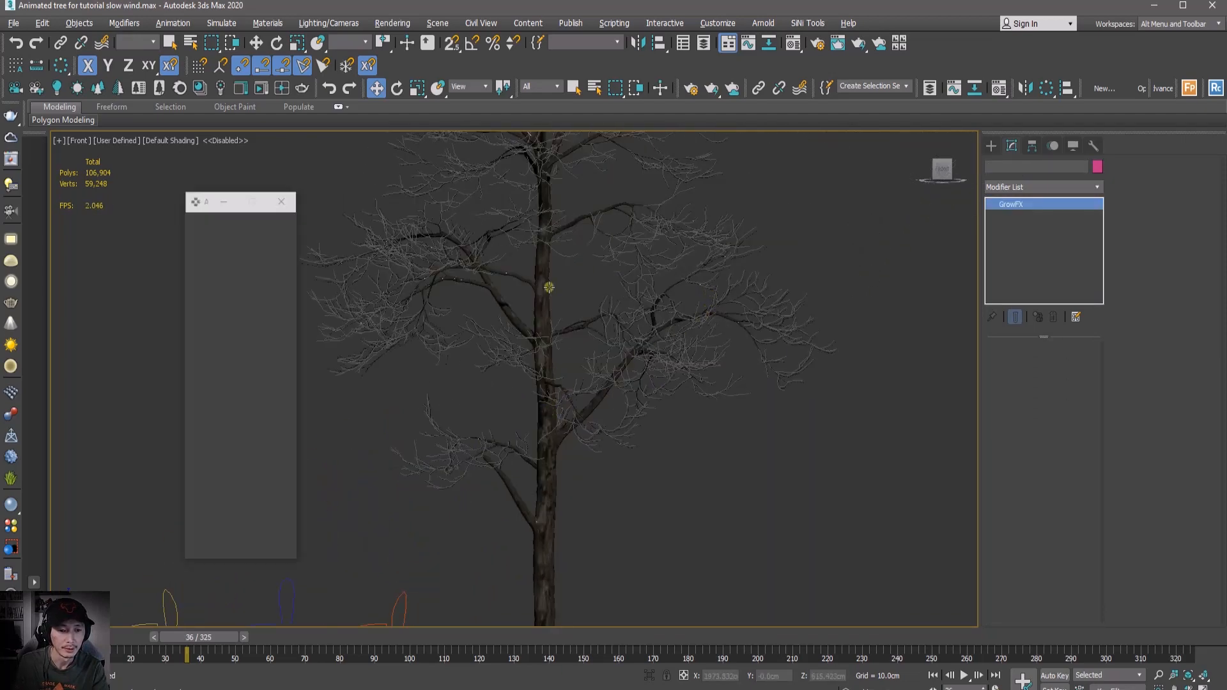
scroll(549, 302, "up", 4)
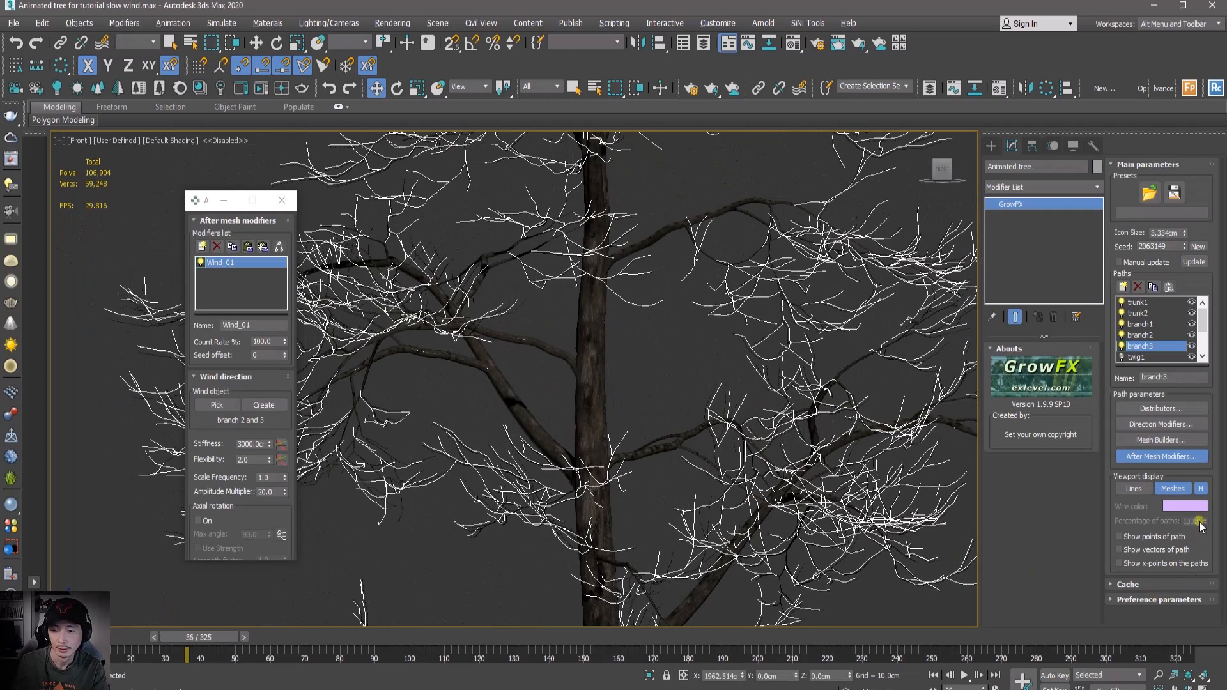
left_click(1200, 488)
left_click_drag(202, 637, 930, 637)
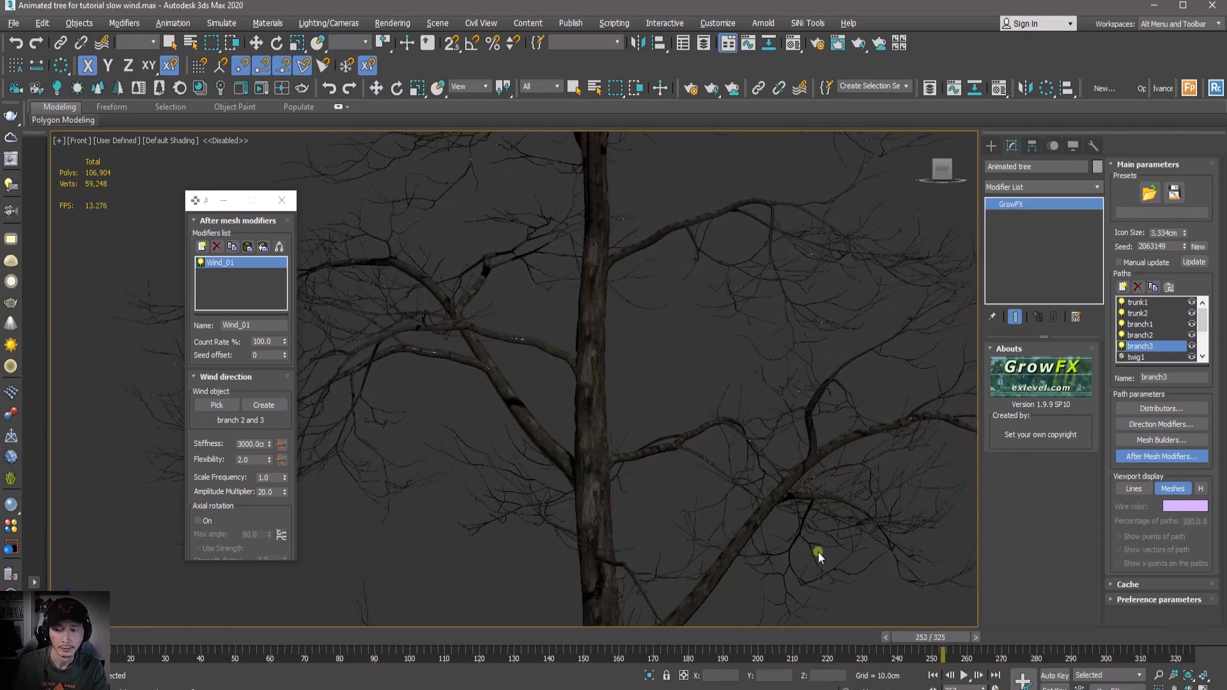
key("w")
Enable the tree's twig1 and leaf1_pos1 paths, interrupting the rebuild to turn on manual update.
scroll(1158, 337, "down", 1)
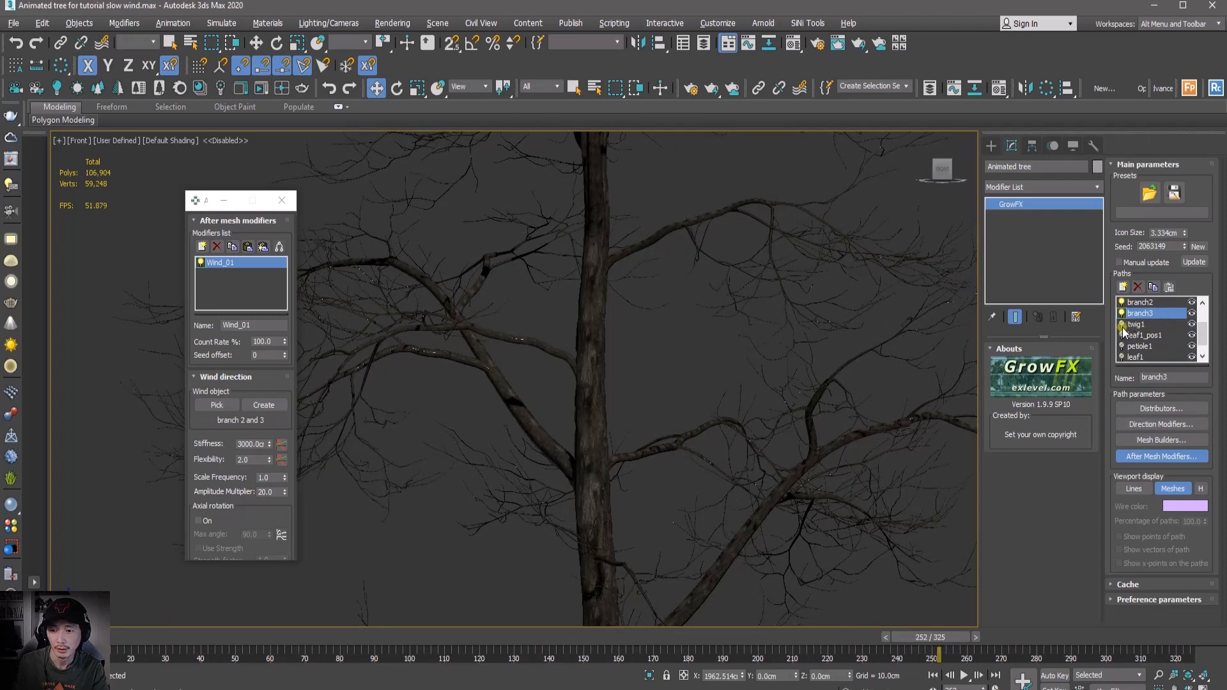
scroll(1137, 335, "down", 1)
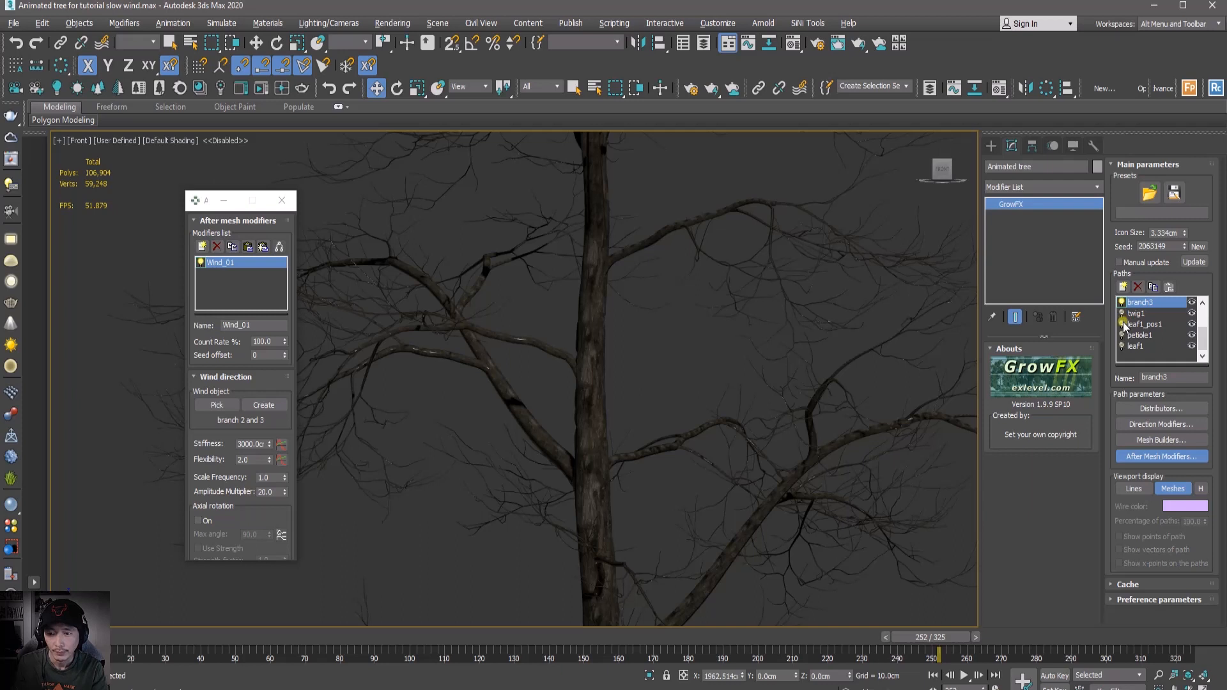
left_click(1121, 321)
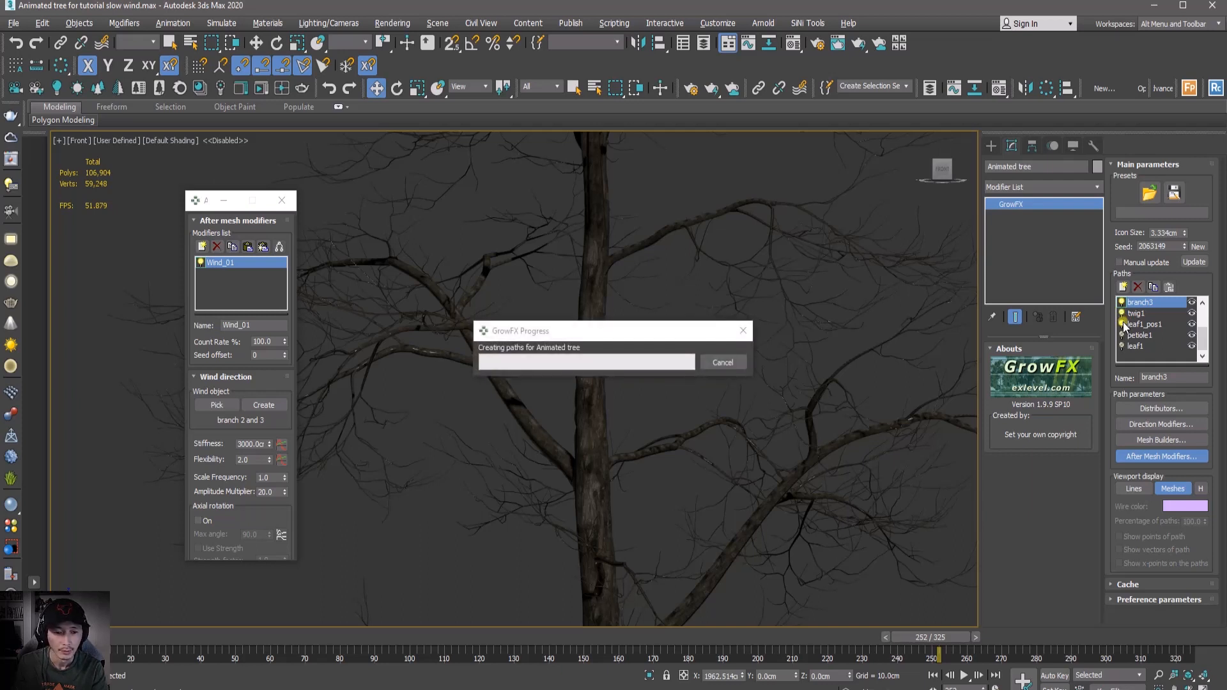
left_click(731, 363)
left_click(1119, 262)
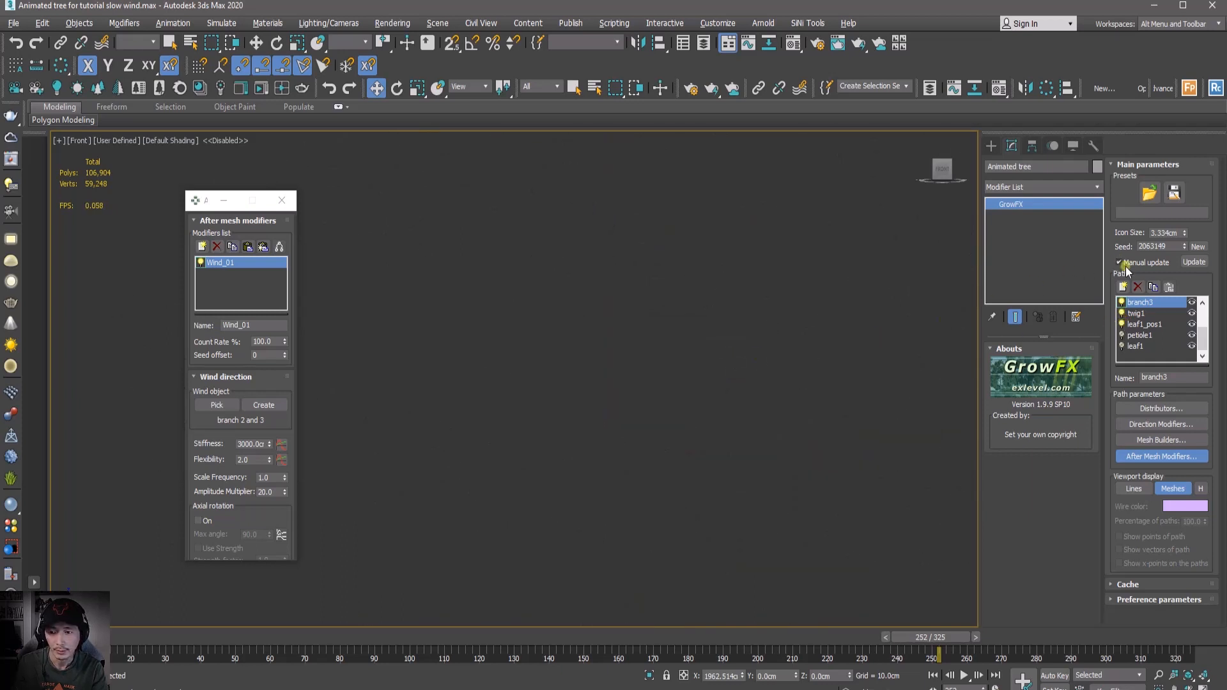
Enable the petiole1 and leaf1 paths as well, and turn manual update off to rebuild the tree with its leaves.
left_click(1121, 324)
left_click(1121, 346)
left_click(1142, 346)
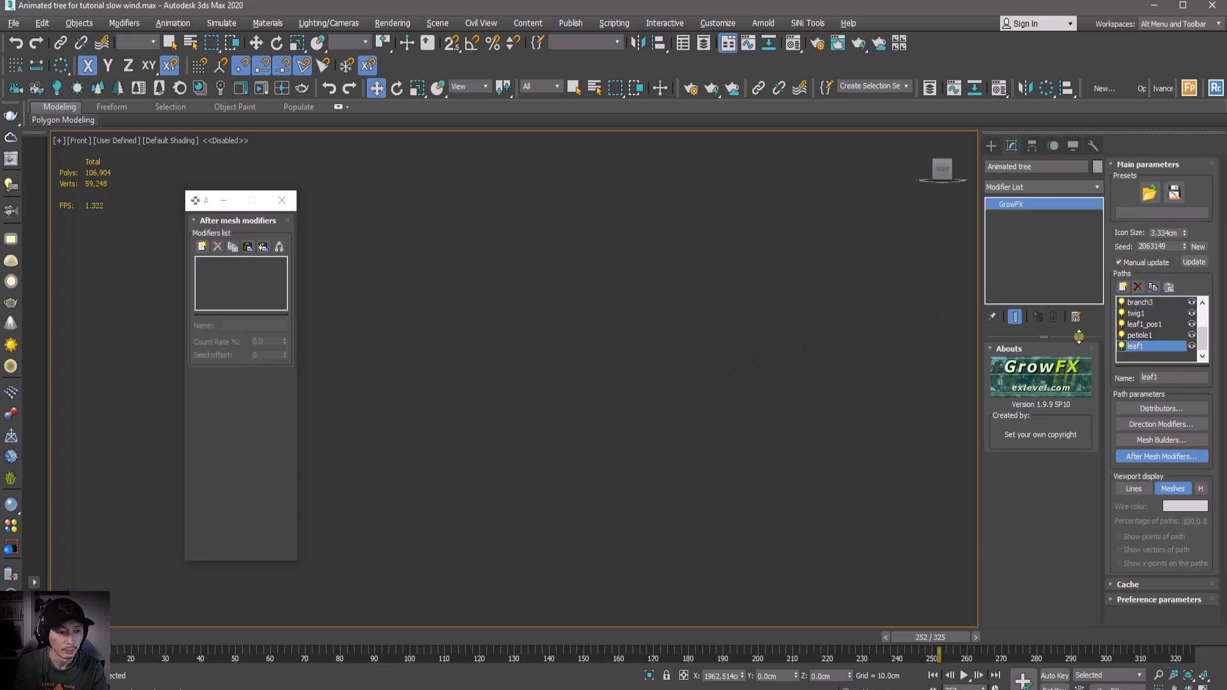
left_click(1117, 263)
left_click(1192, 263)
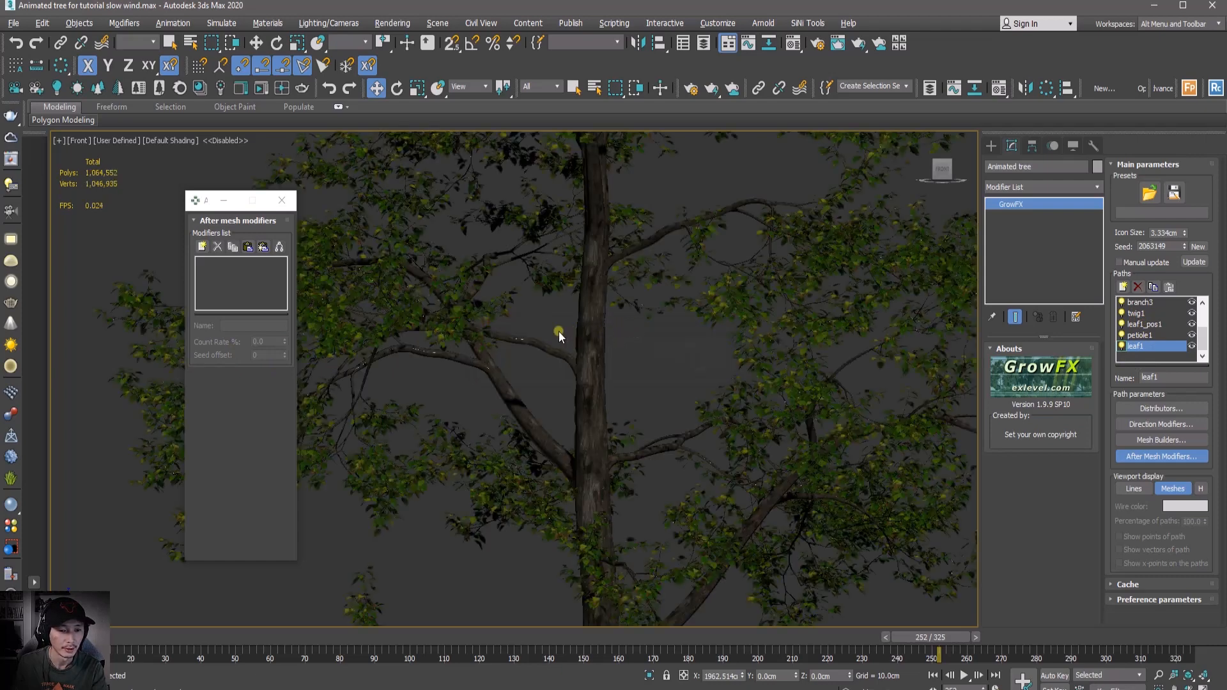
Clone the branch 2 and 3 wind object along X, away from the tree, as a single copy named "leaf".
scroll(559, 331, "down", 2)
scroll(565, 306, "down", 2)
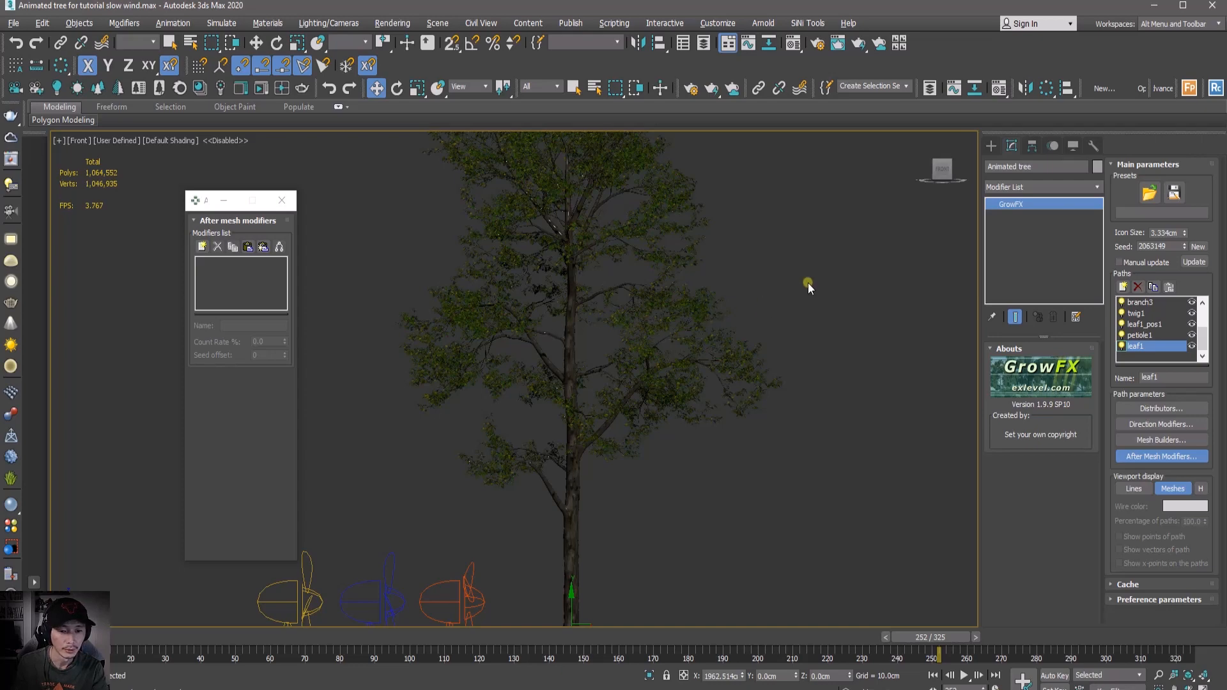
scroll(807, 285, "down", 2)
scroll(794, 303, "down", 2)
scroll(640, 442, "up", 6)
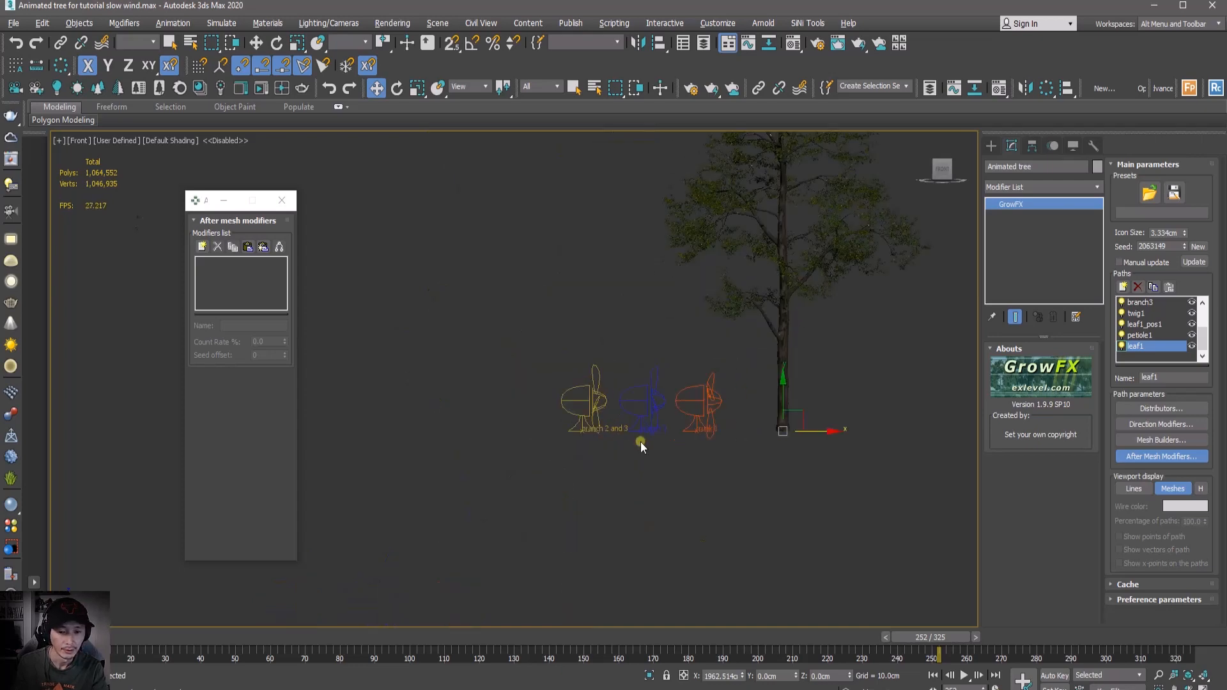
left_click(554, 354)
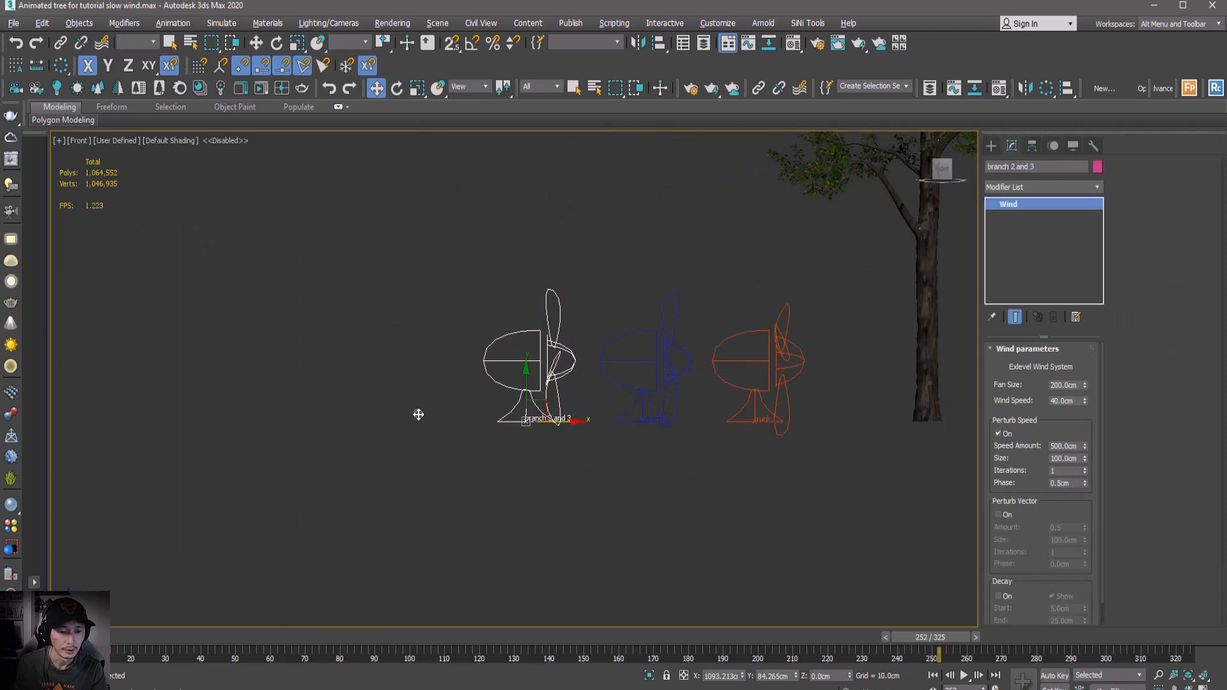
left_click_drag(575, 420, 435, 419, "shift")
left_click(605, 394)
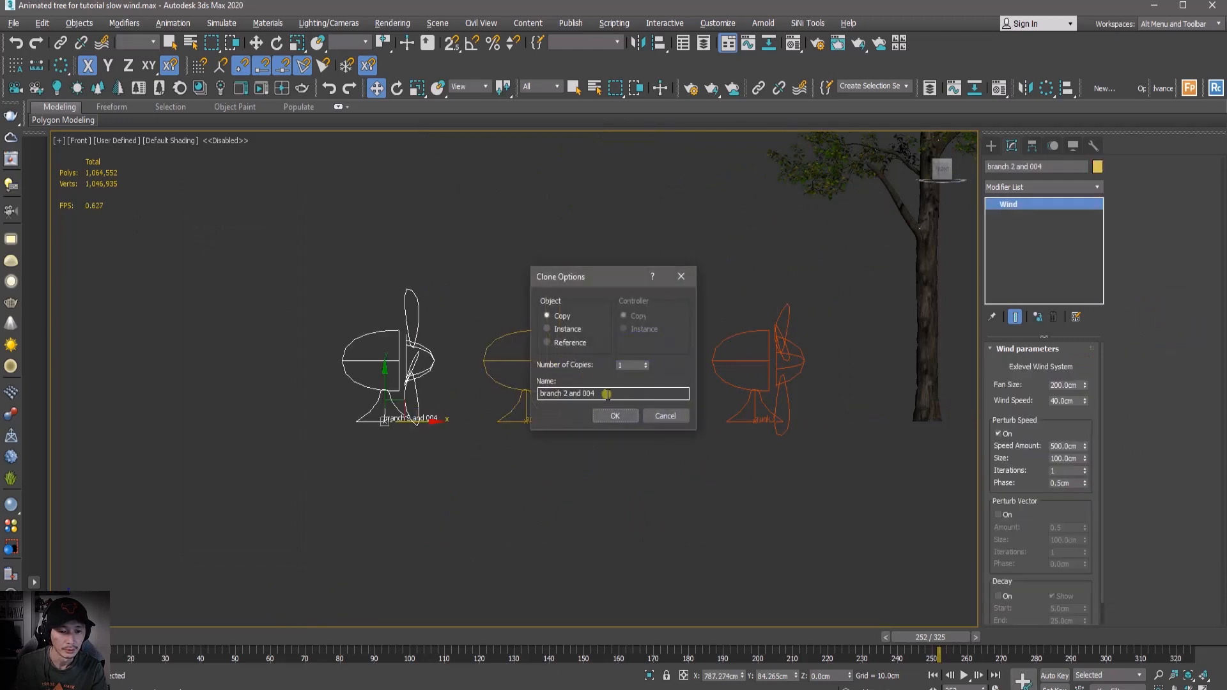
left_click_drag(606, 394, 542, 398)
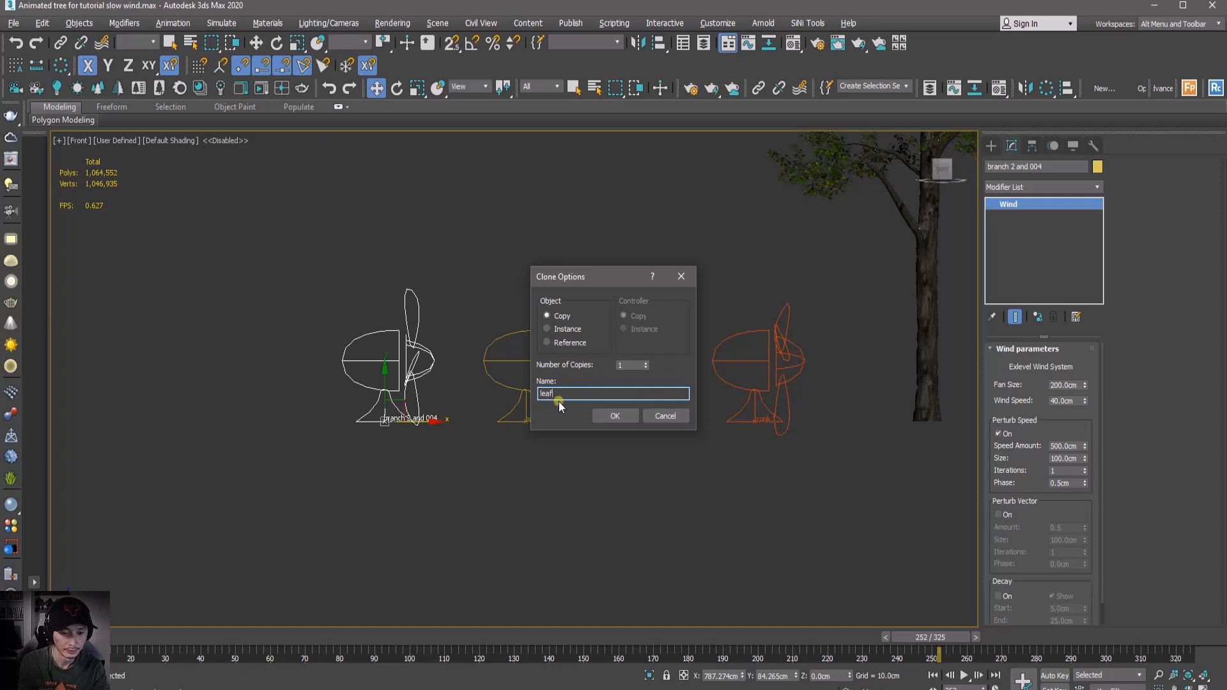
type("leaf")
left_click(616, 416)
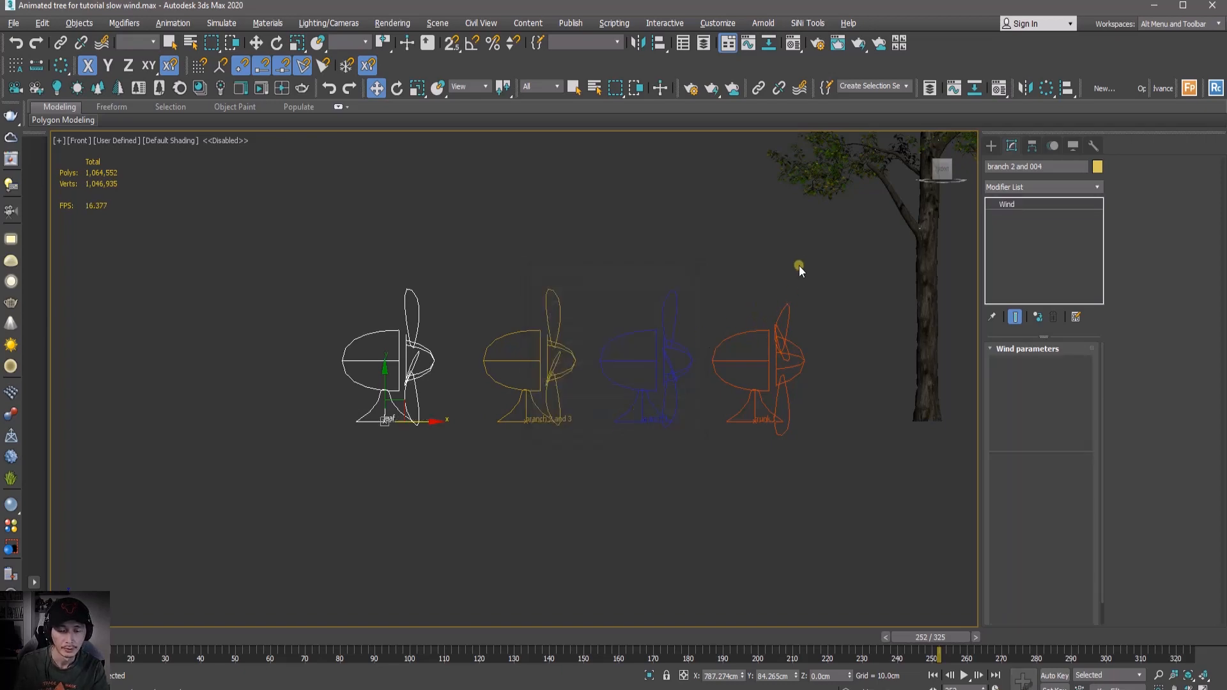
Examine the tree's leaves up close and the row of four wind objects beside the trunk.
middle_click_drag(799, 265, 689, 450)
scroll(614, 159, "up", 4)
scroll(471, 204, "up", 3)
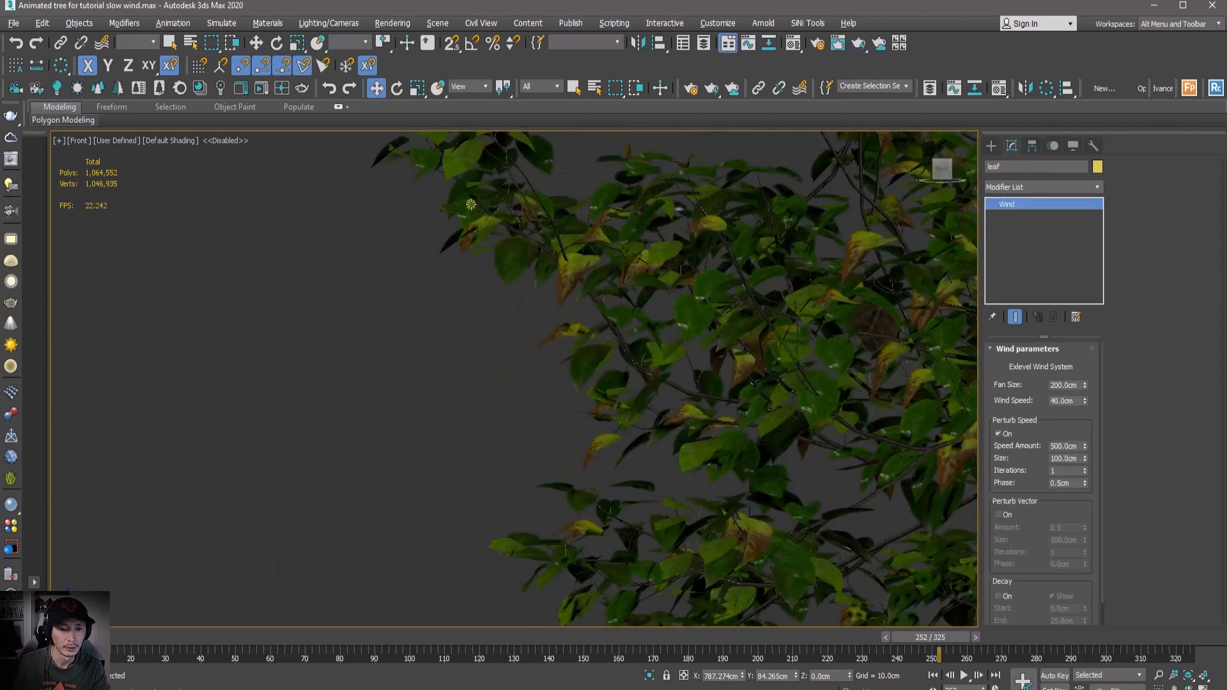
scroll(495, 230, "down", 2)
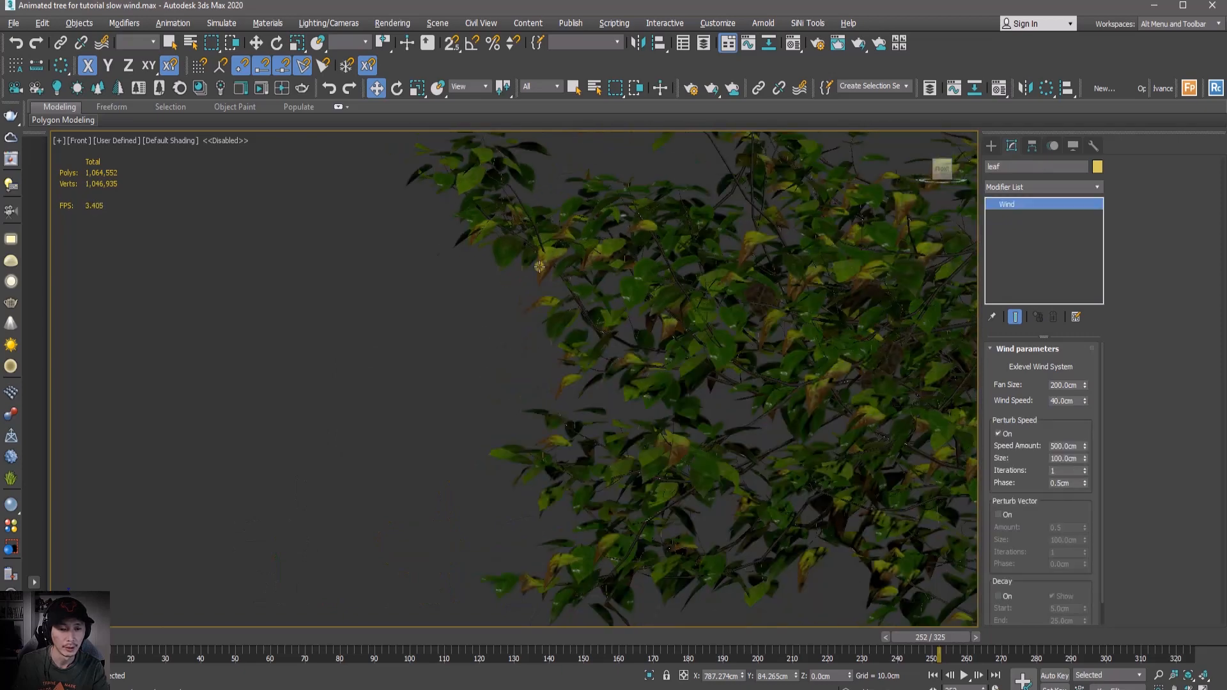
scroll(543, 291, "down", 6)
middle_click_drag(507, 451, 512, 306)
scroll(369, 464, "up", 3)
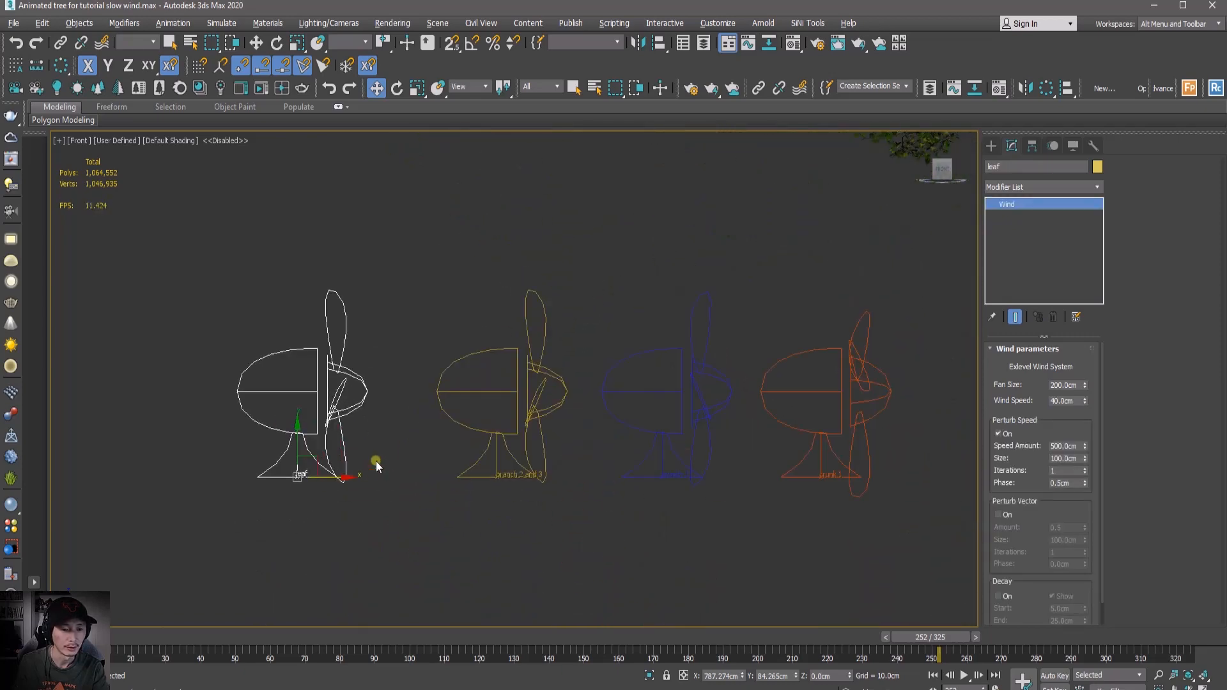
middle_click_drag(442, 361, 438, 378)
scroll(427, 306, "down", 2)
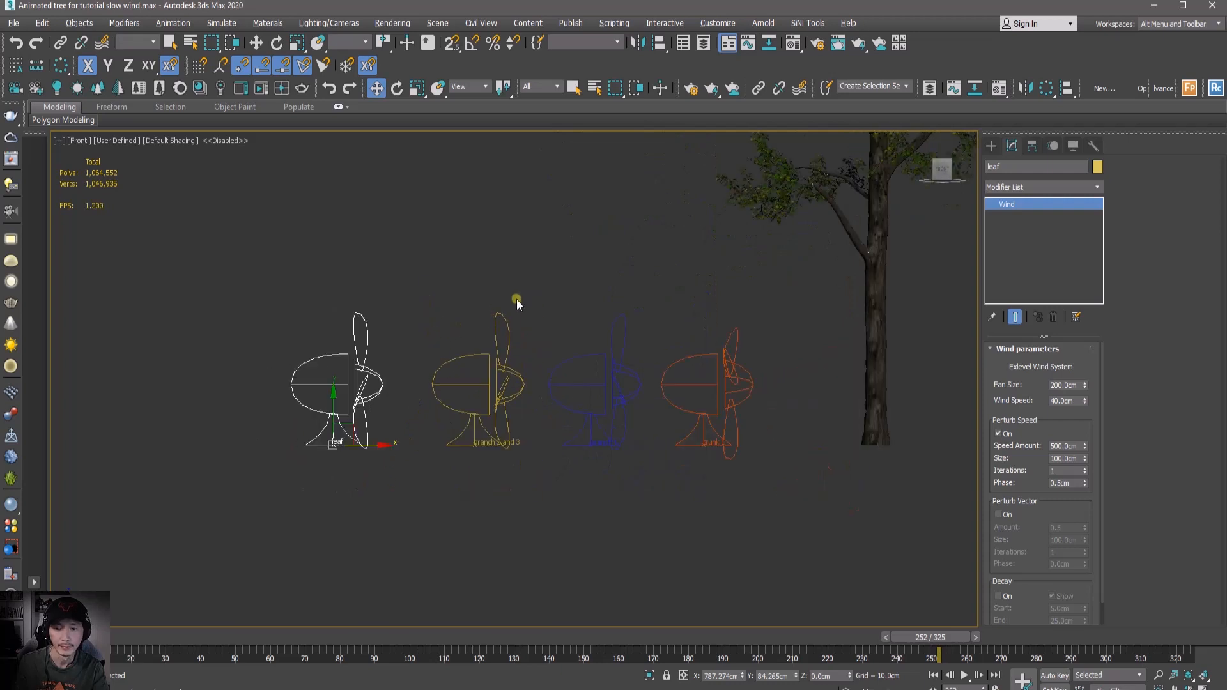
Select the tree and paste the copied wind modifier into the leaf1 path's after mesh modifiers.
middle_click_drag(660, 303, 576, 388)
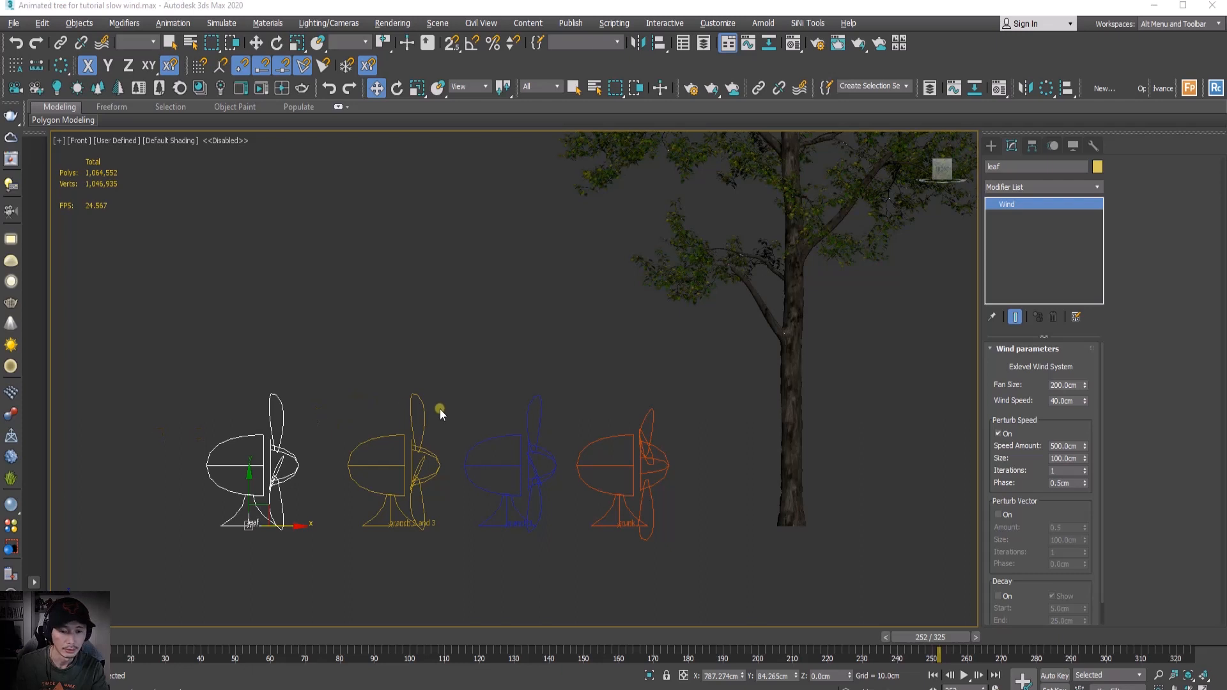
scroll(693, 384, "down", 3)
left_click_drag(692, 408, 681, 476)
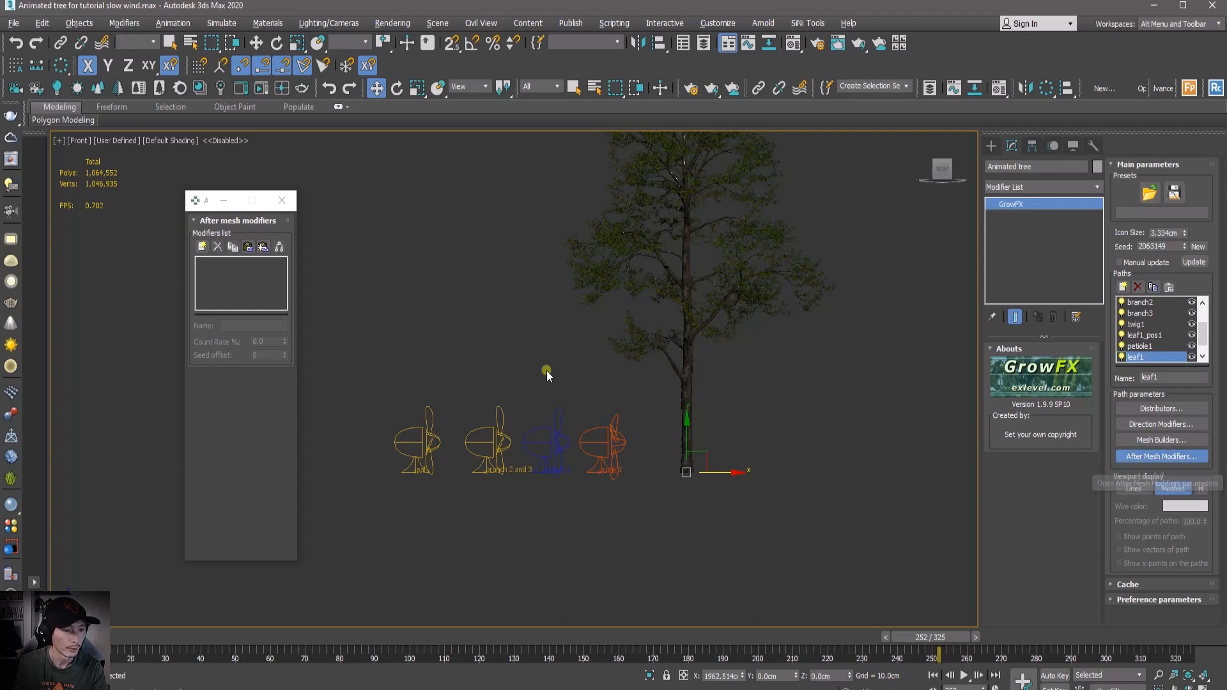
left_click(246, 247)
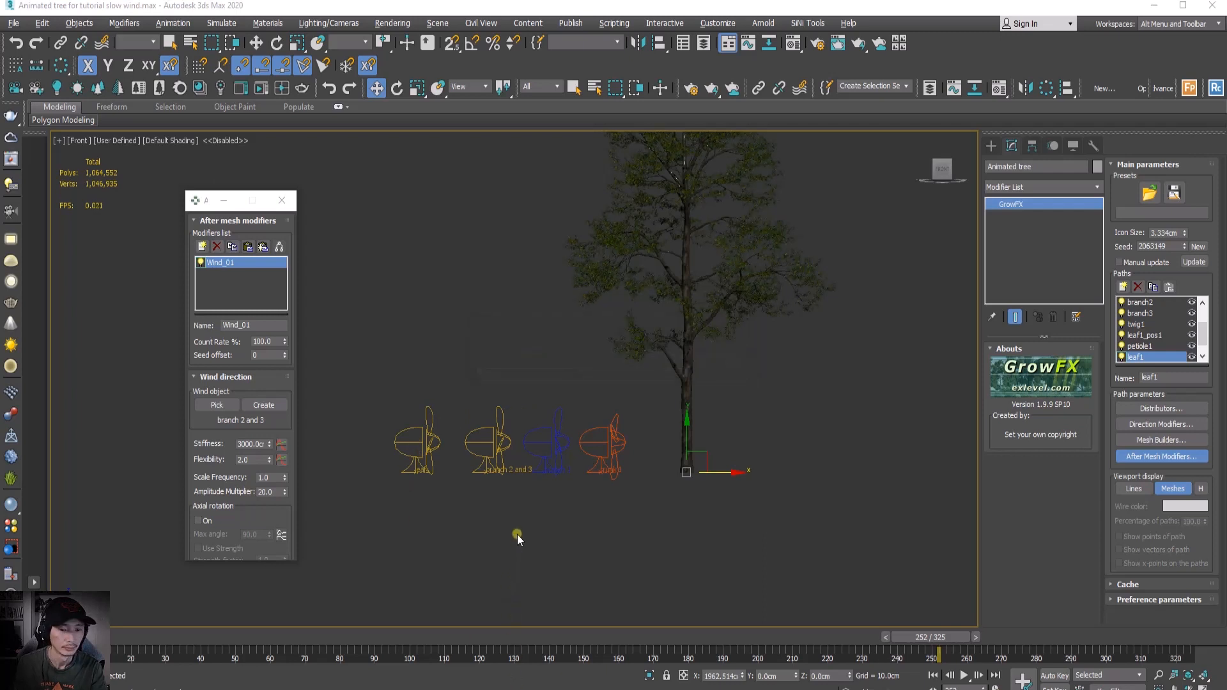
Pick the "leaf" wind object for leaf1's wind modifier, and check the leaf1 meshes with the highlight display before turning it off.
middle_click_drag(589, 374, 545, 440)
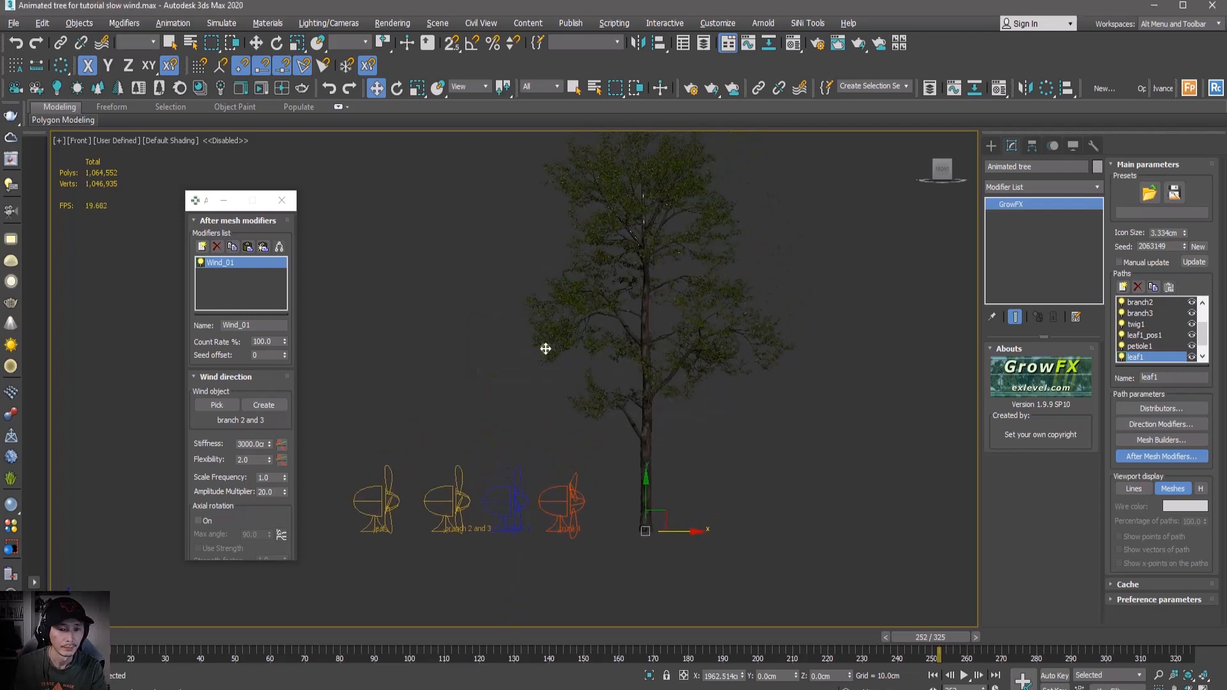
left_click(218, 406)
left_click(386, 511)
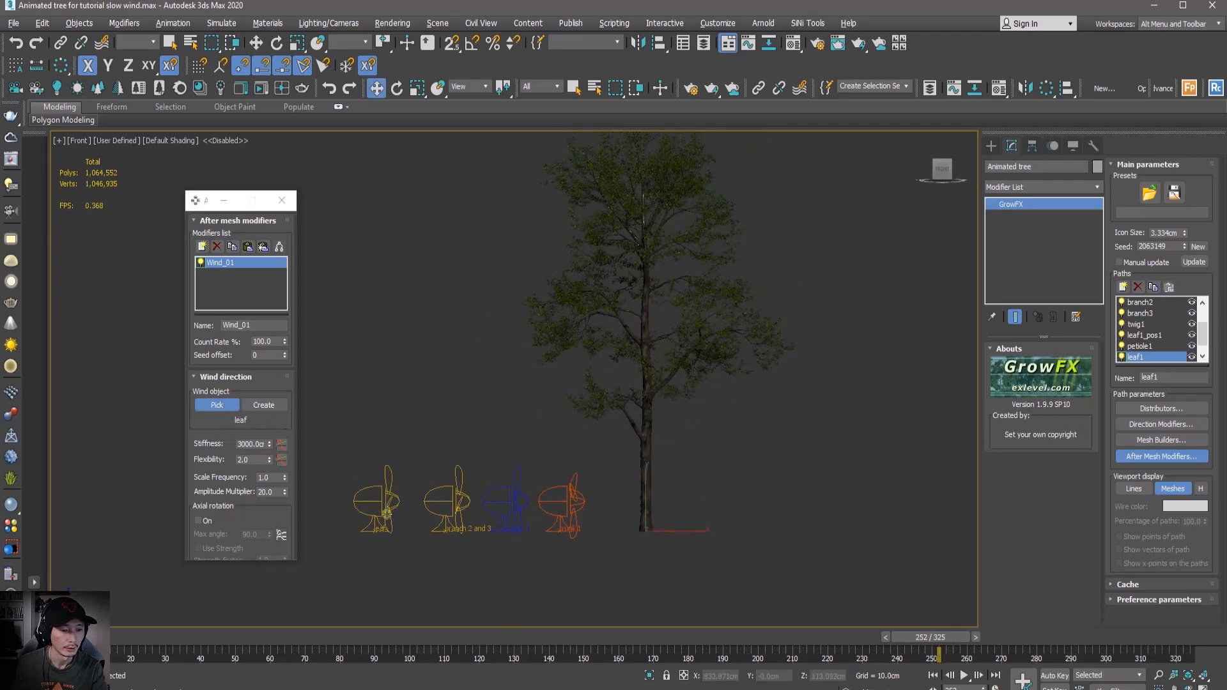
right_click(240, 419)
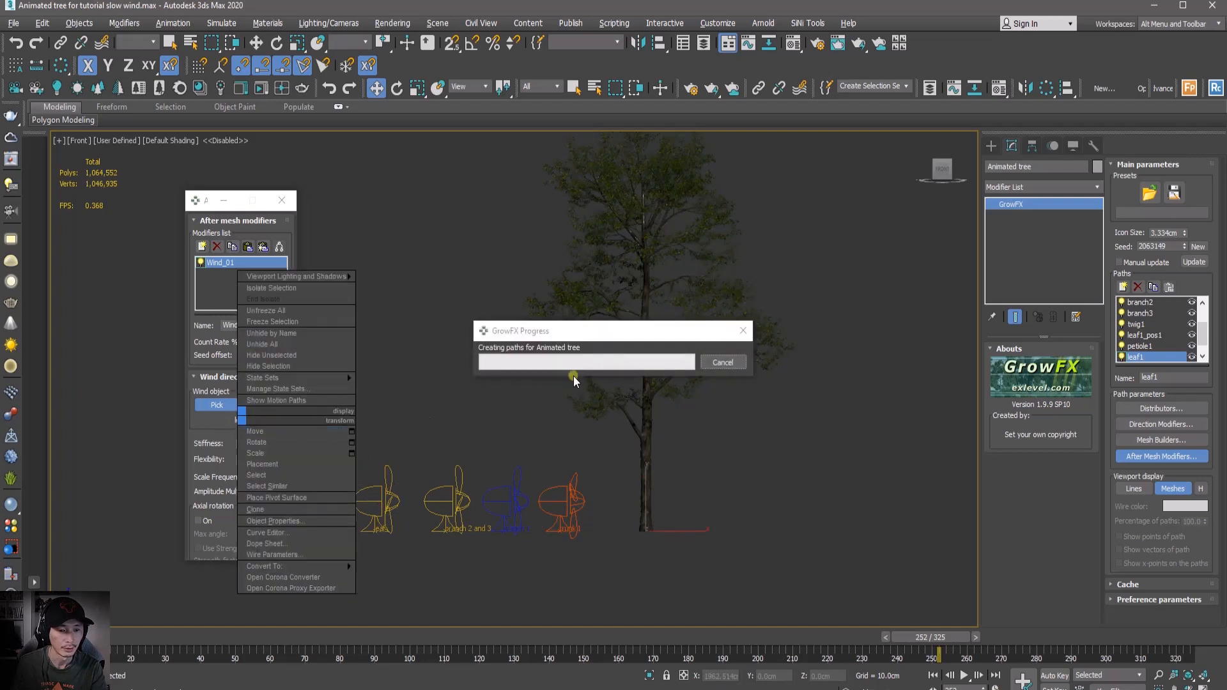
left_click(583, 334)
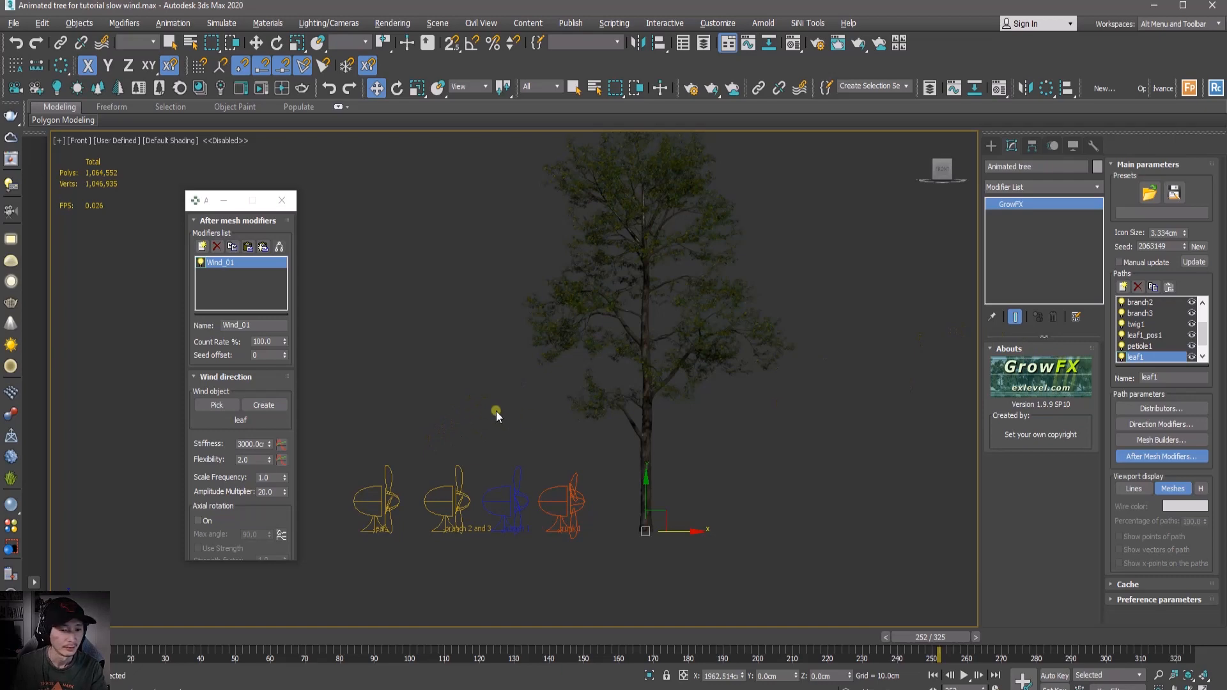
left_click(1172, 489)
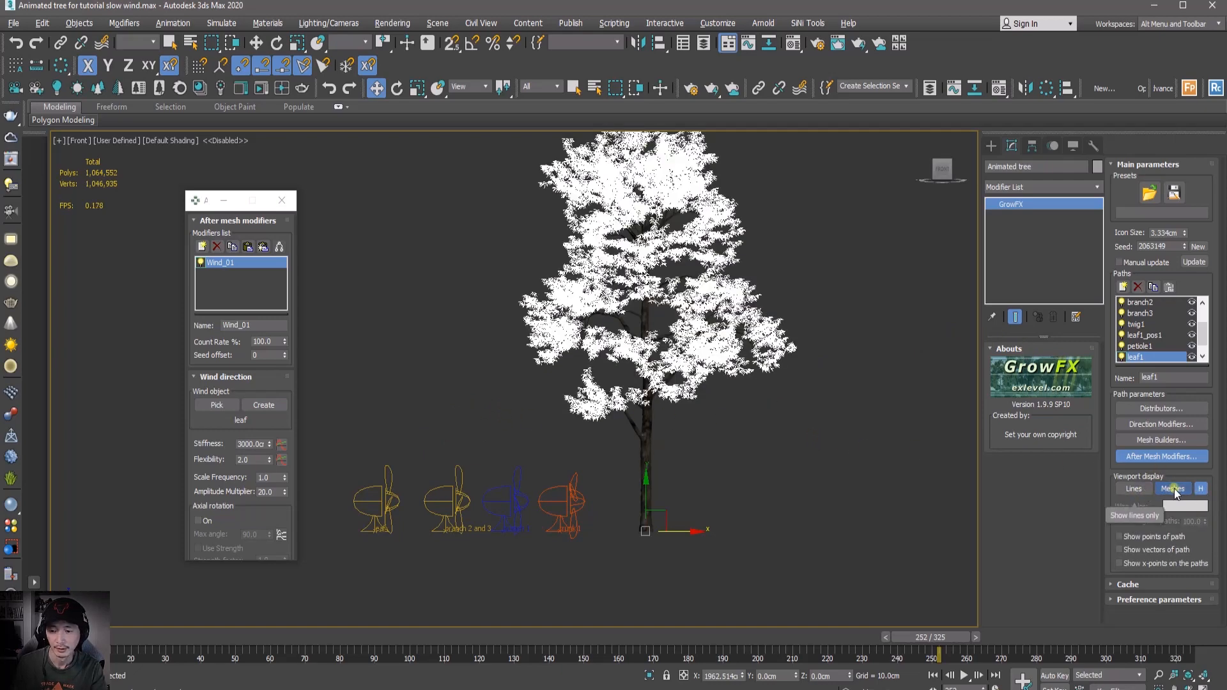
left_click(1200, 489)
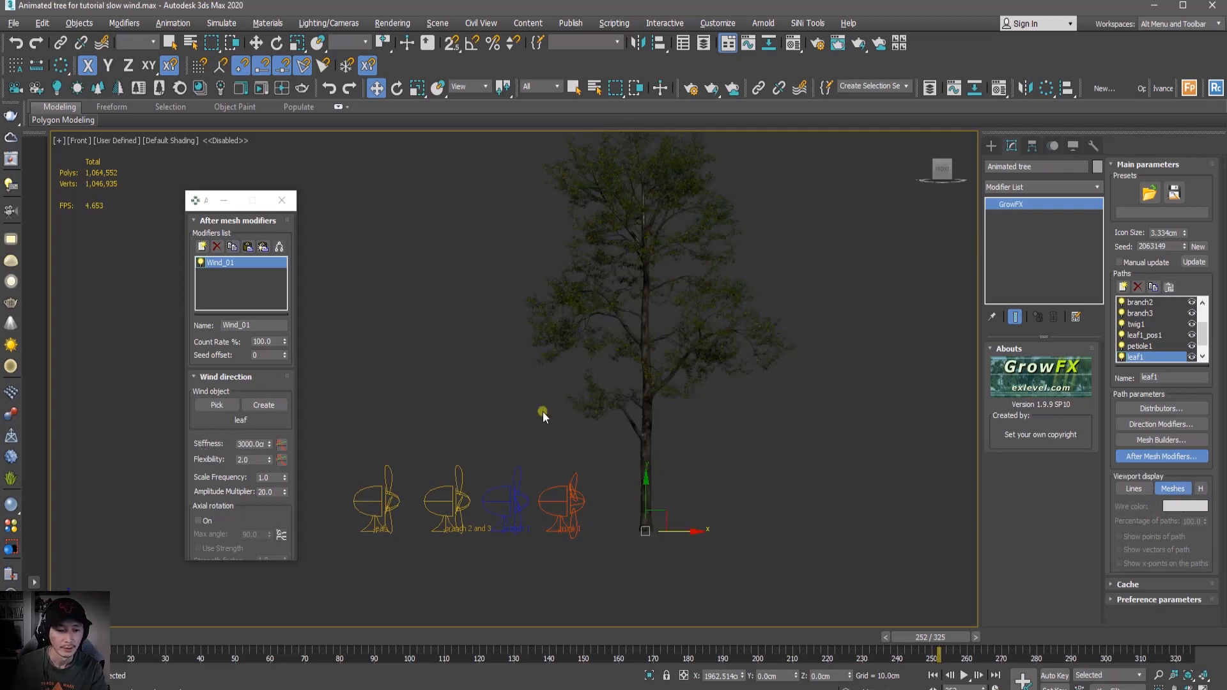
Select the "leaf" wind object and set its wind speed to 90 cm.
left_click_drag(424, 441, 365, 566)
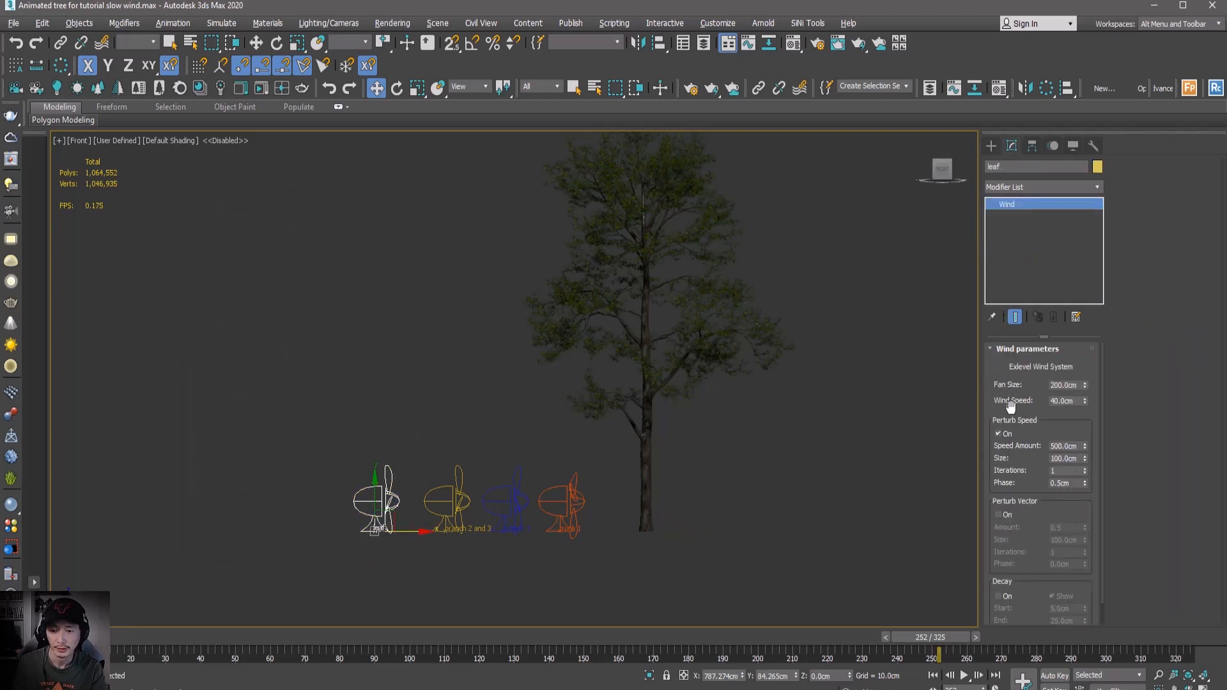
left_click_drag(1010, 405, 1031, 382)
left_click(1062, 379)
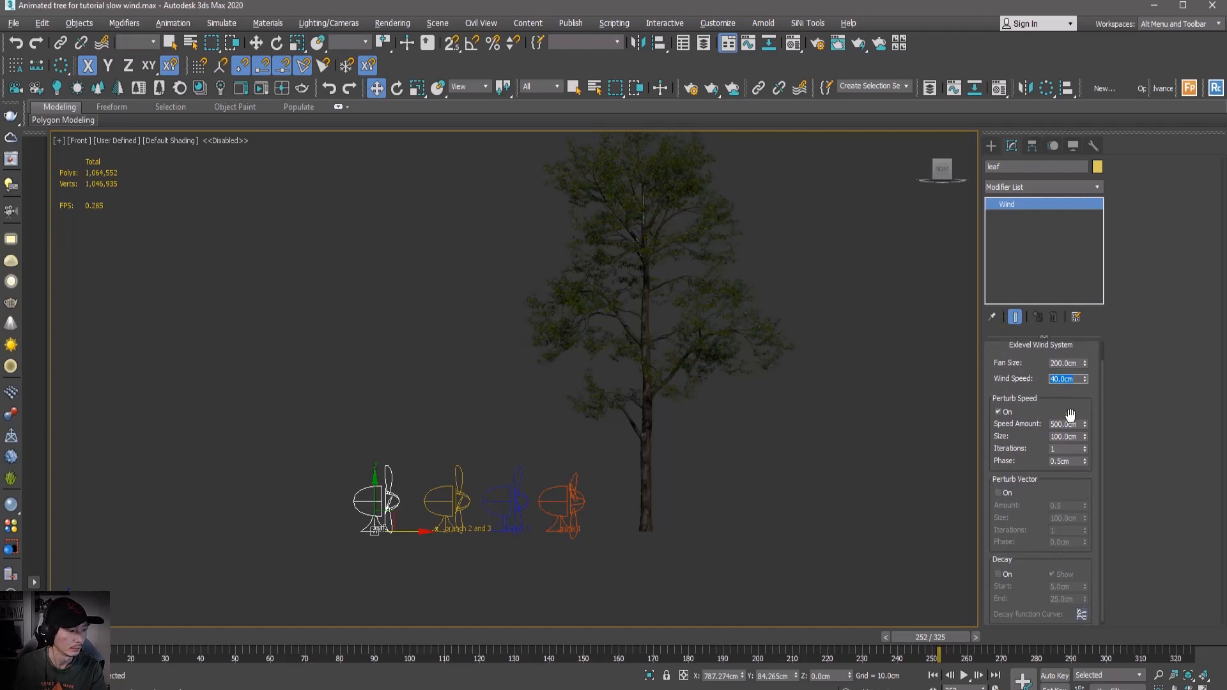
type("9")
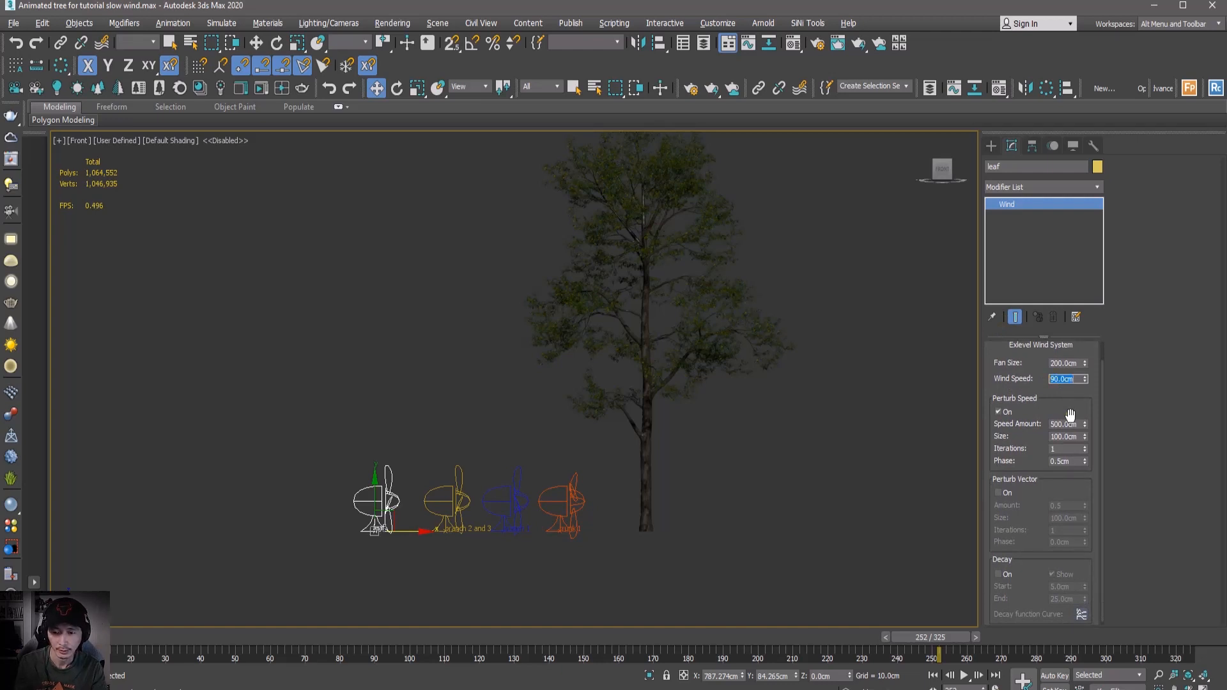
left_click_drag(1007, 384, 1008, 371)
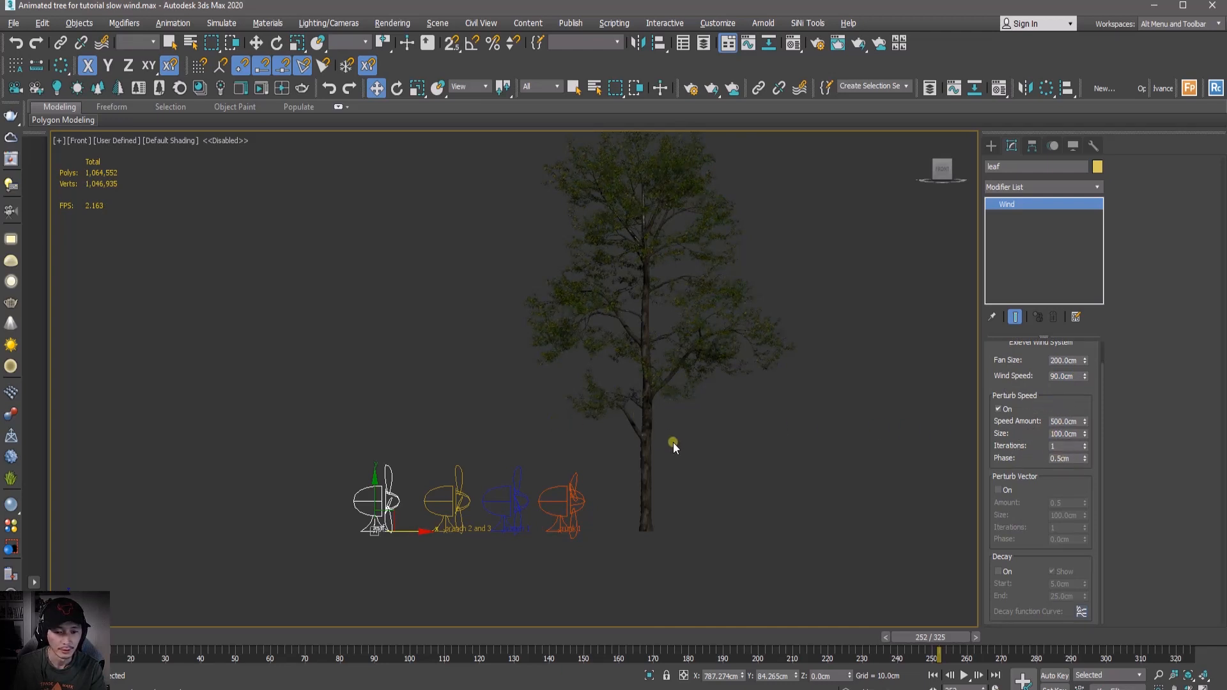
Reselect the tree and set both stiffness and flexibility of leaf1's wind modifier to 2000.
left_click(643, 531)
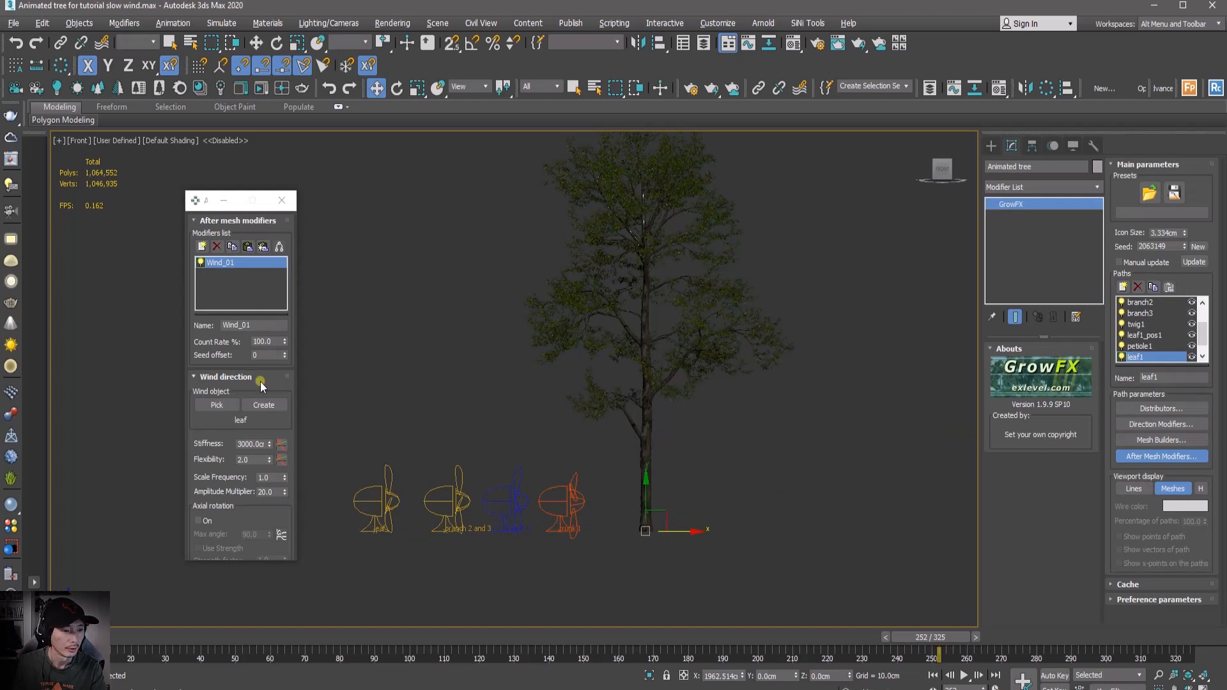
scroll(225, 342, "down", 1)
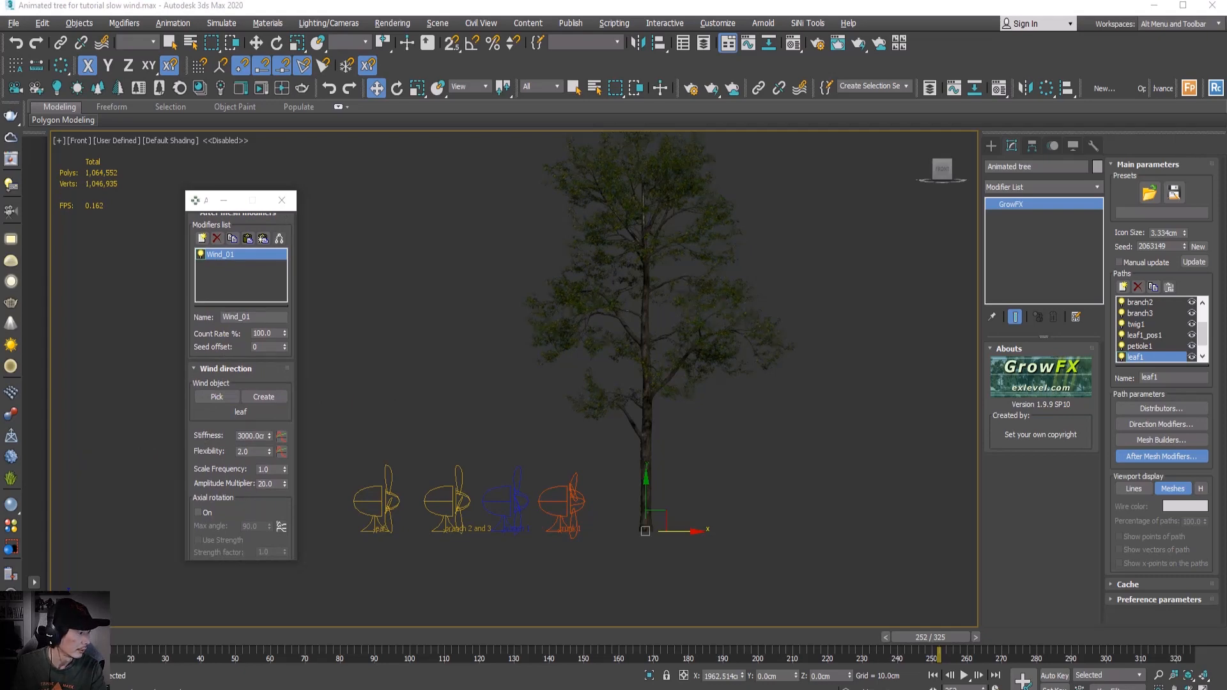
left_click(257, 452)
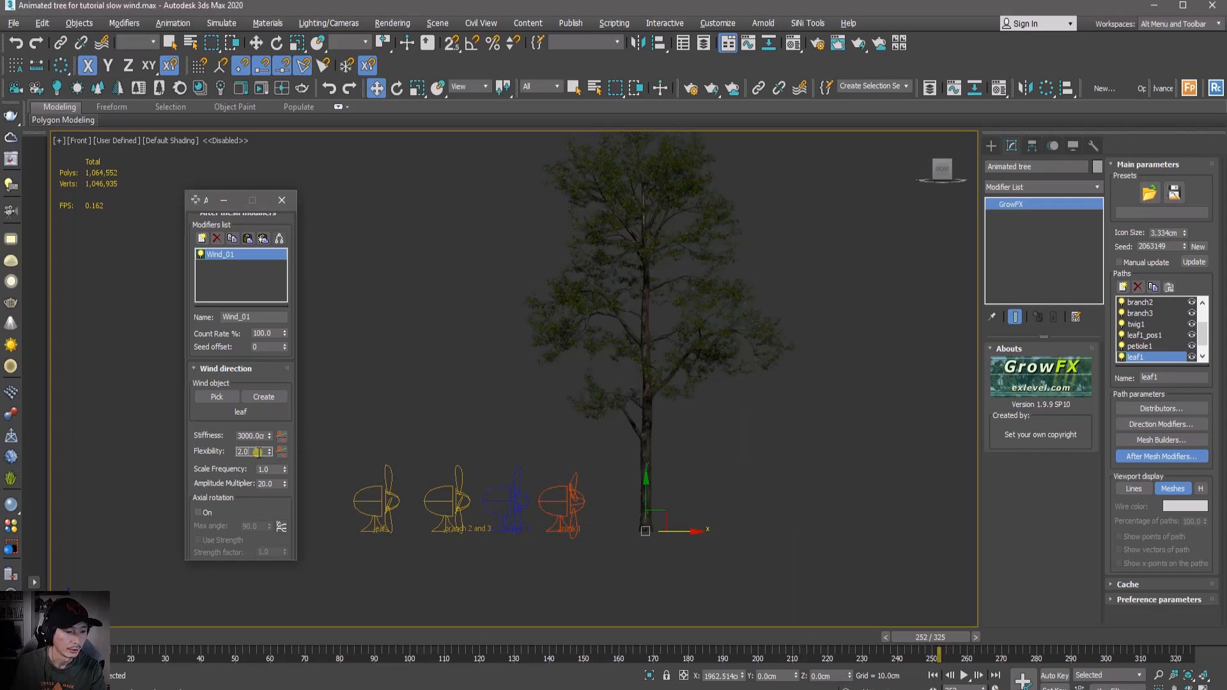
left_click(239, 436)
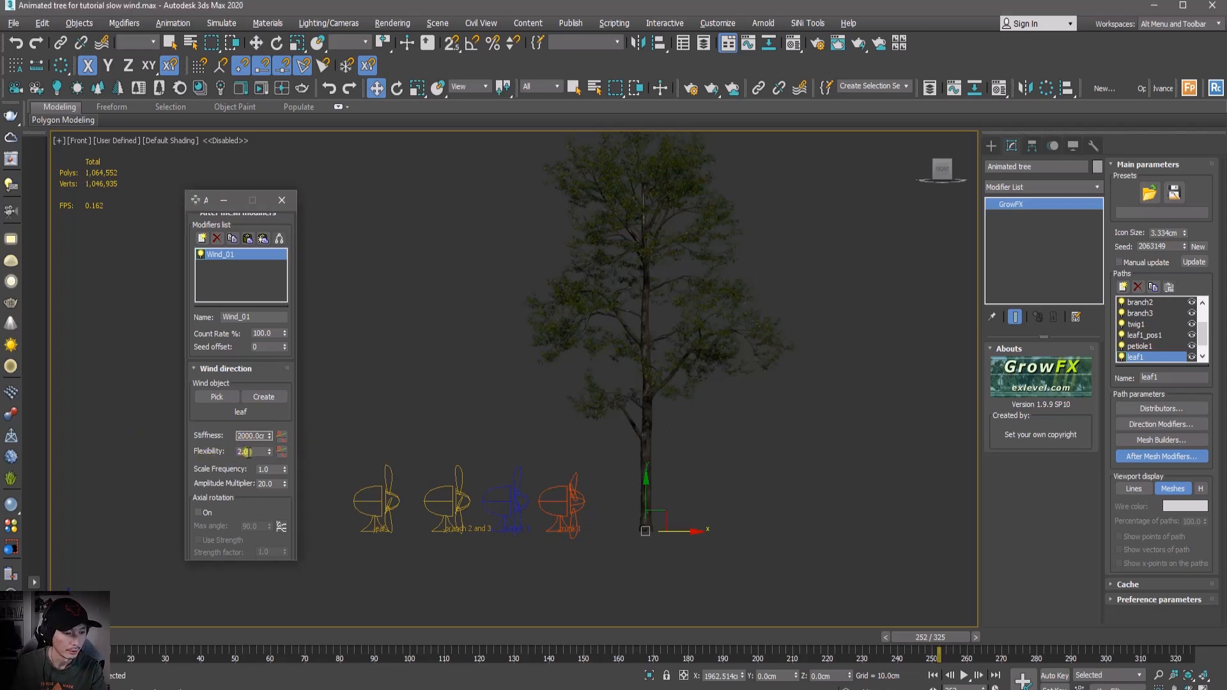
key("Tab")
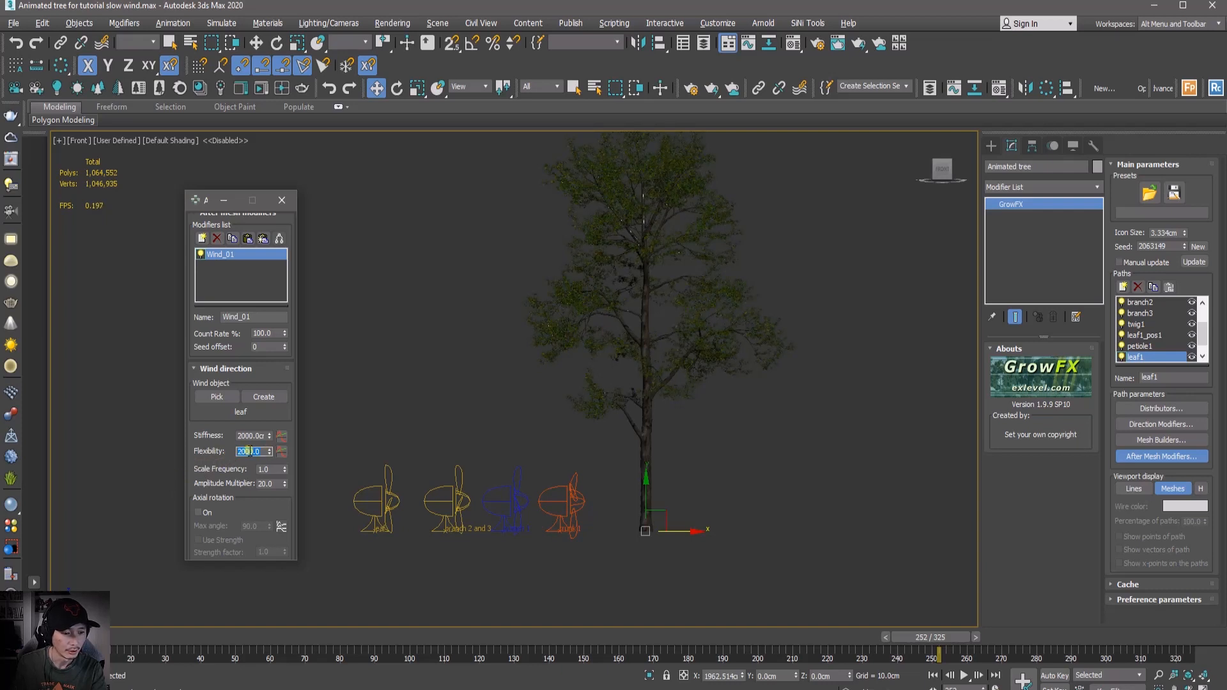
left_click_drag(217, 451, 217, 458)
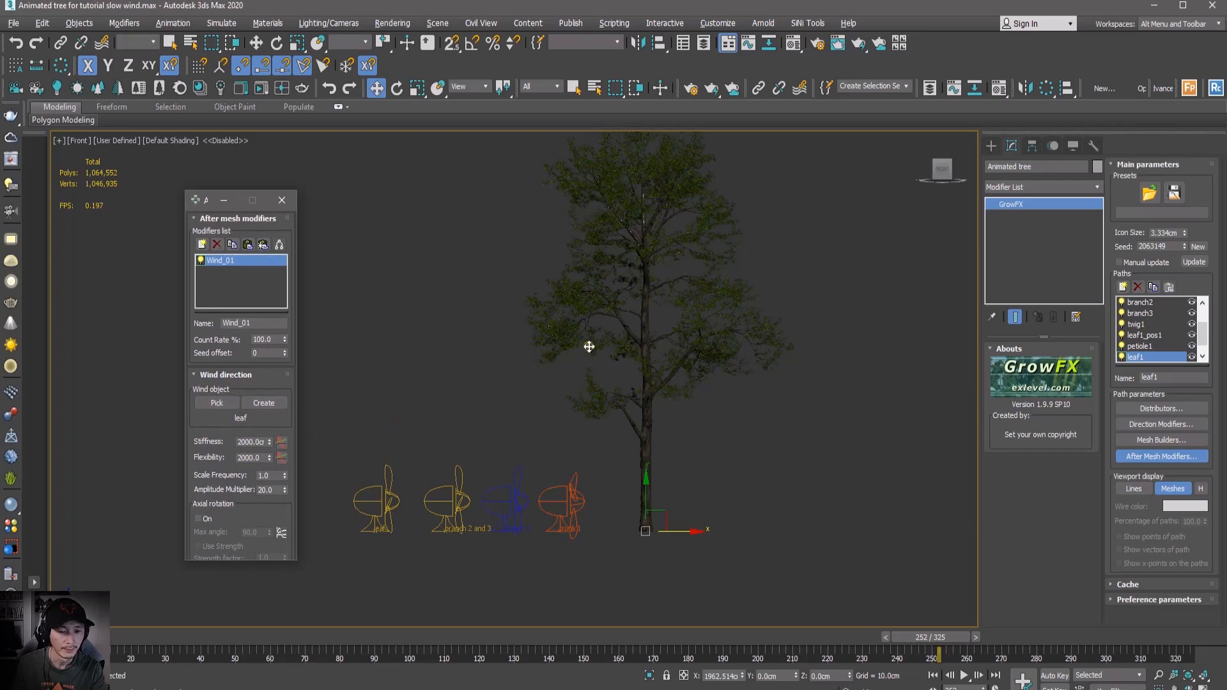
Turn on safe frames in the front view and frame the upper crown's foliage close up for a preview.
scroll(561, 328, "up", 8)
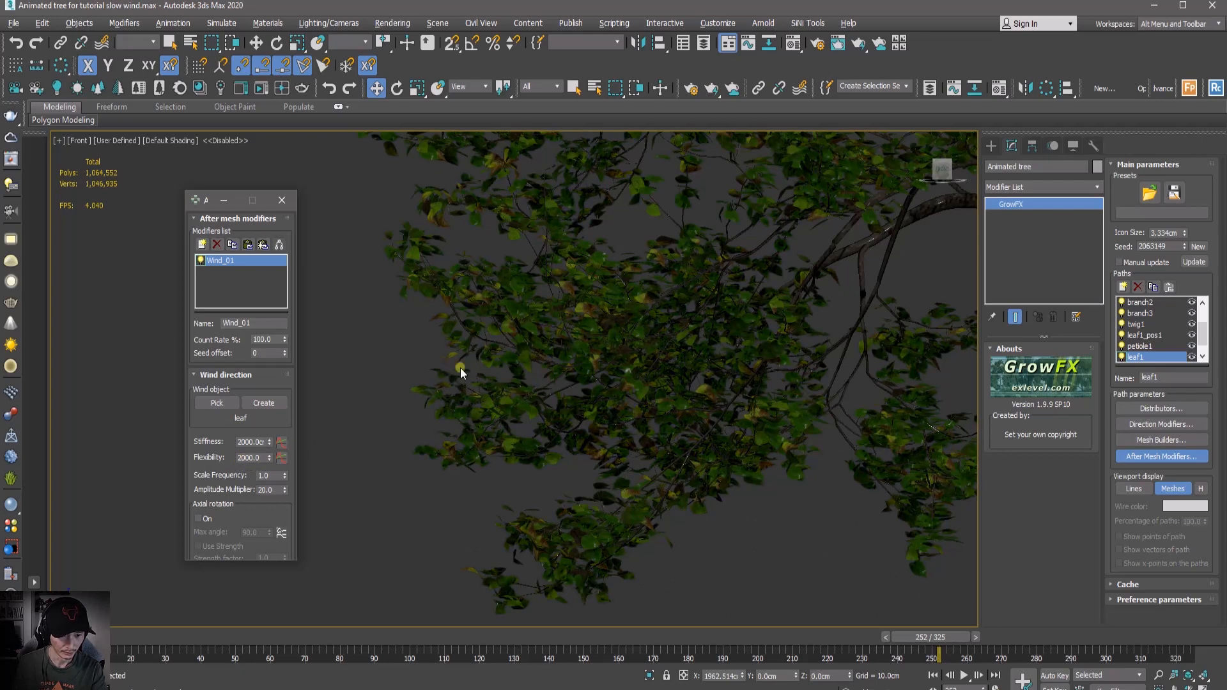
scroll(460, 369, "down", 2)
scroll(470, 377, "down", 6)
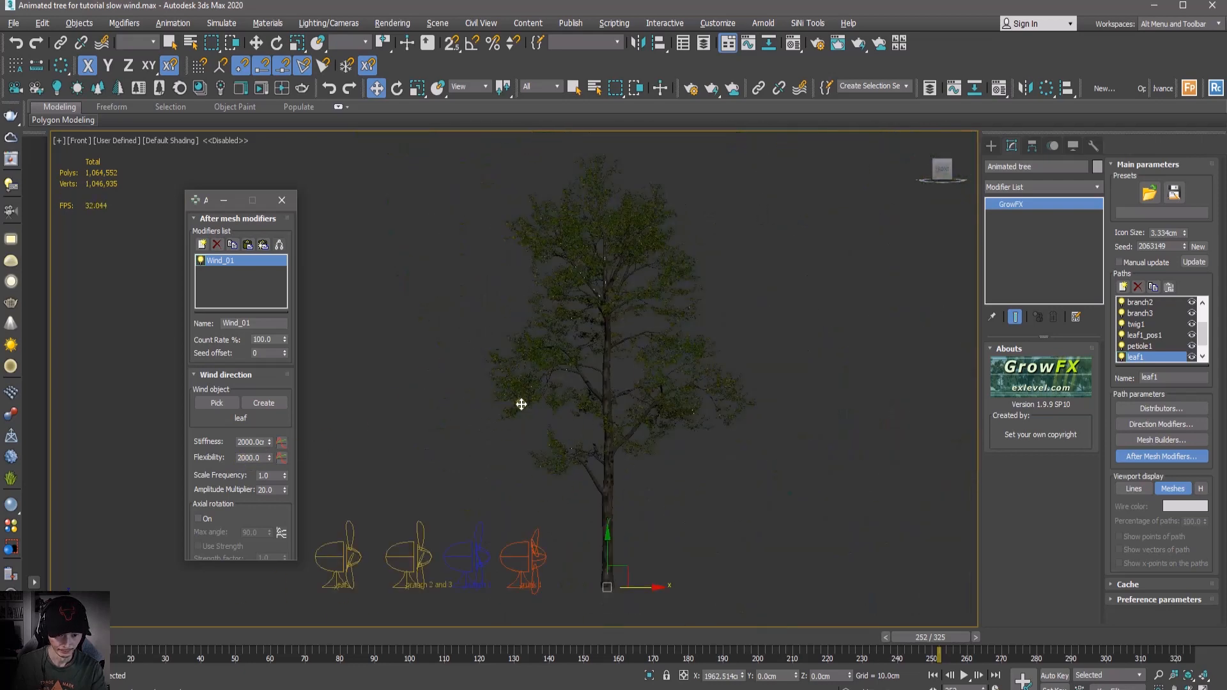
scroll(530, 397, "up", 8)
scroll(541, 388, "down", 3)
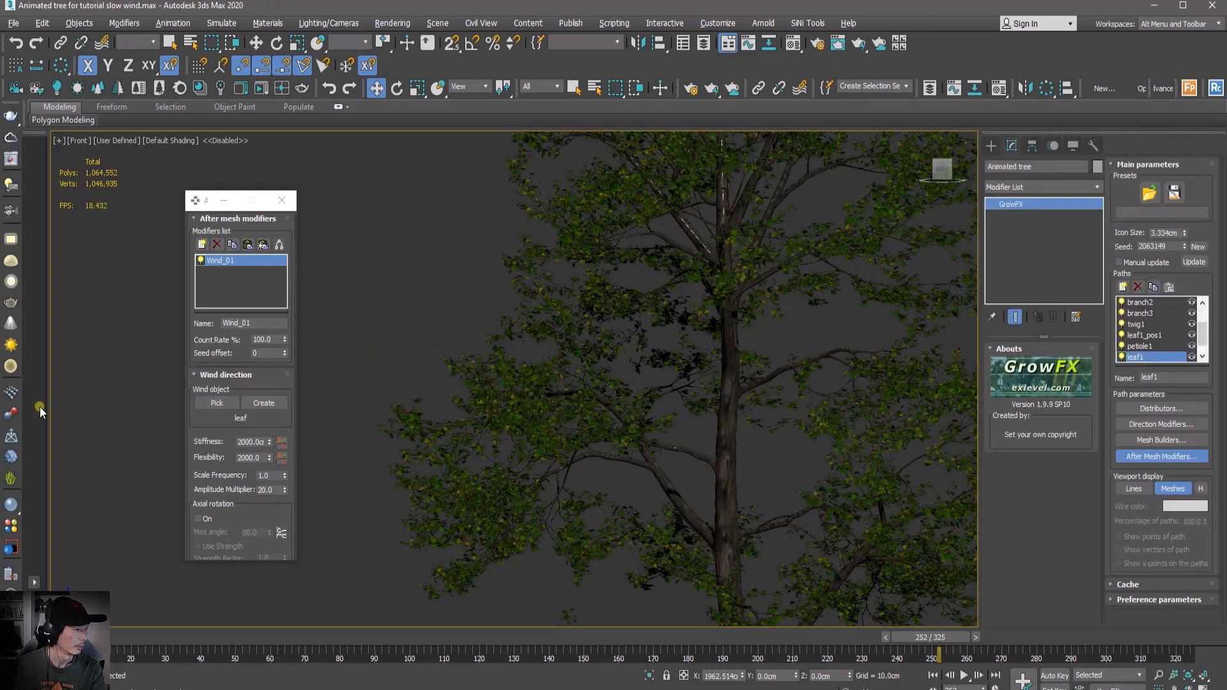
middle_click_drag(477, 347, 499, 363)
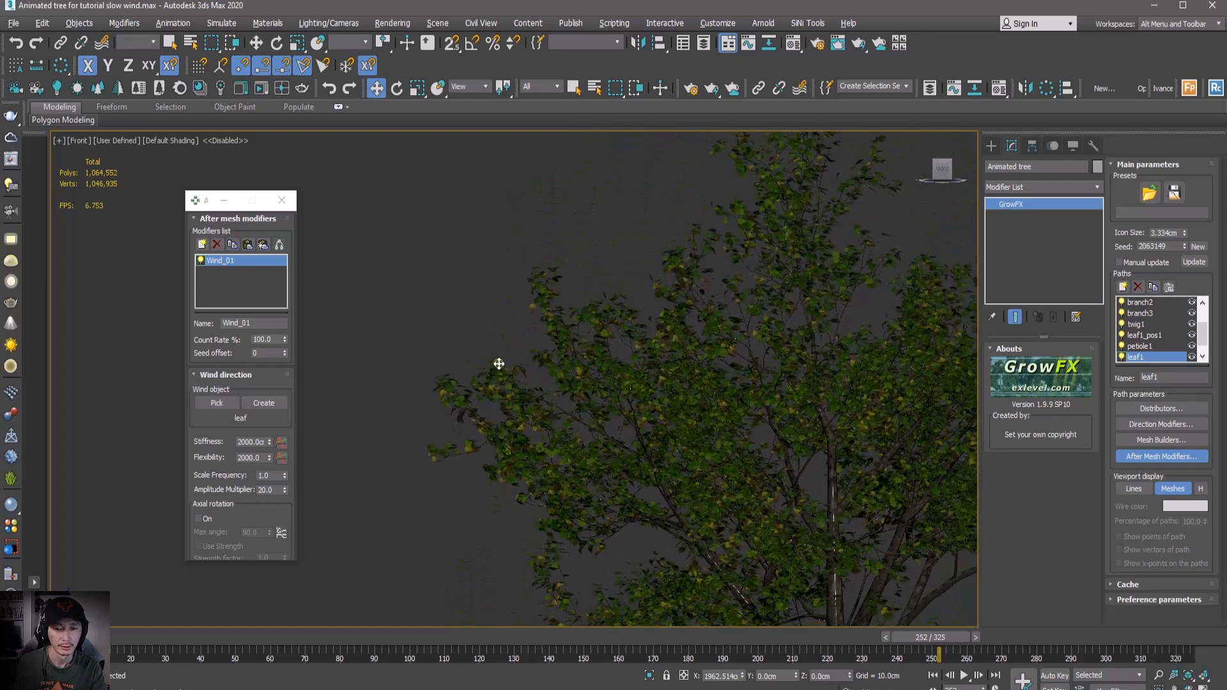
key("shift+f")
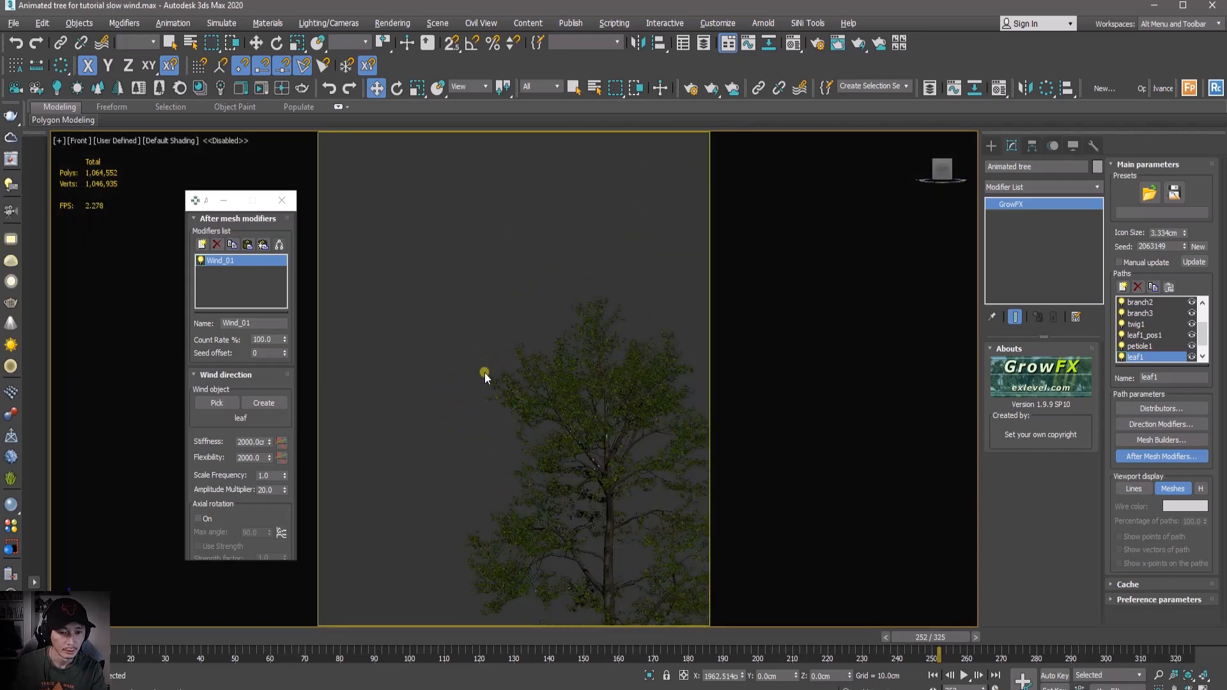
scroll(546, 422, "up", 3)
middle_click_drag(556, 383, 515, 471)
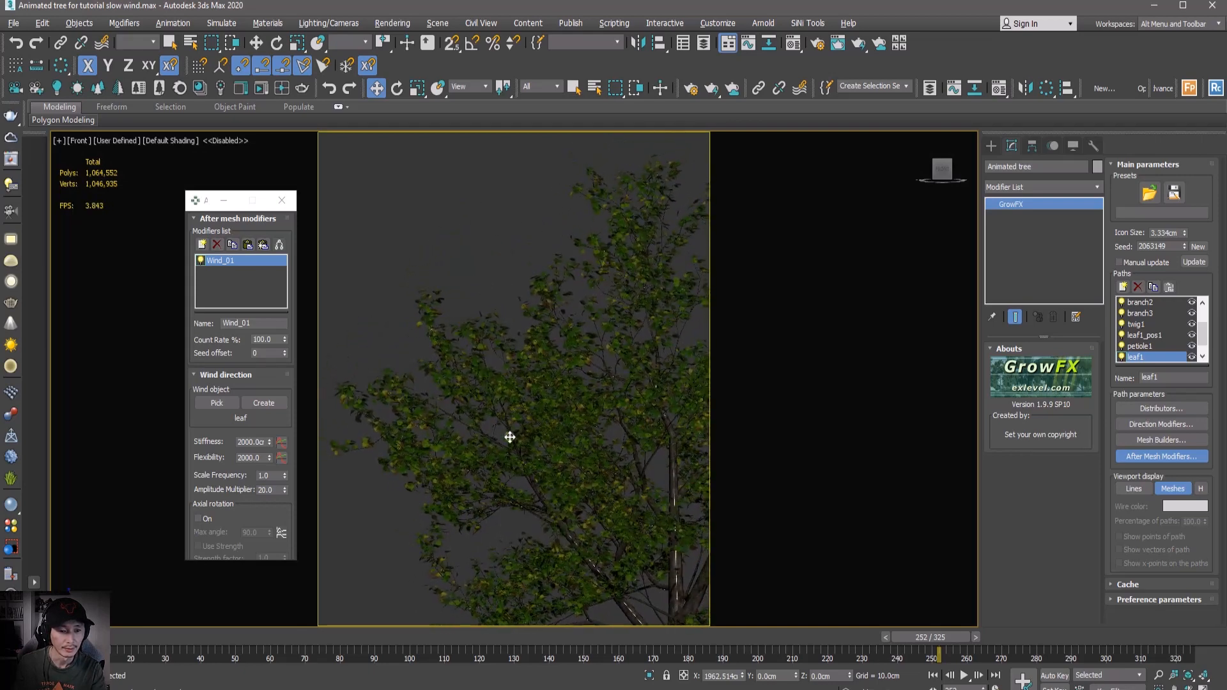
Create an animation preview of the front view with its image size set to 50 percent of output.
key("shift+v")
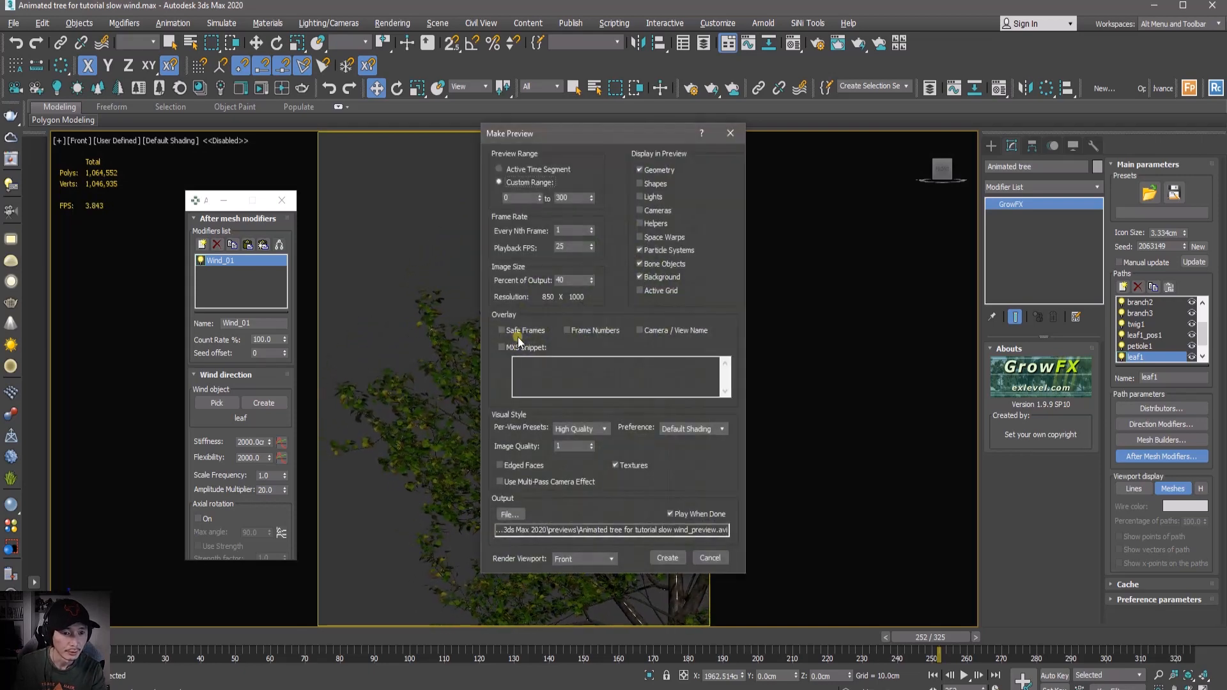
left_click_drag(567, 136, 737, 135)
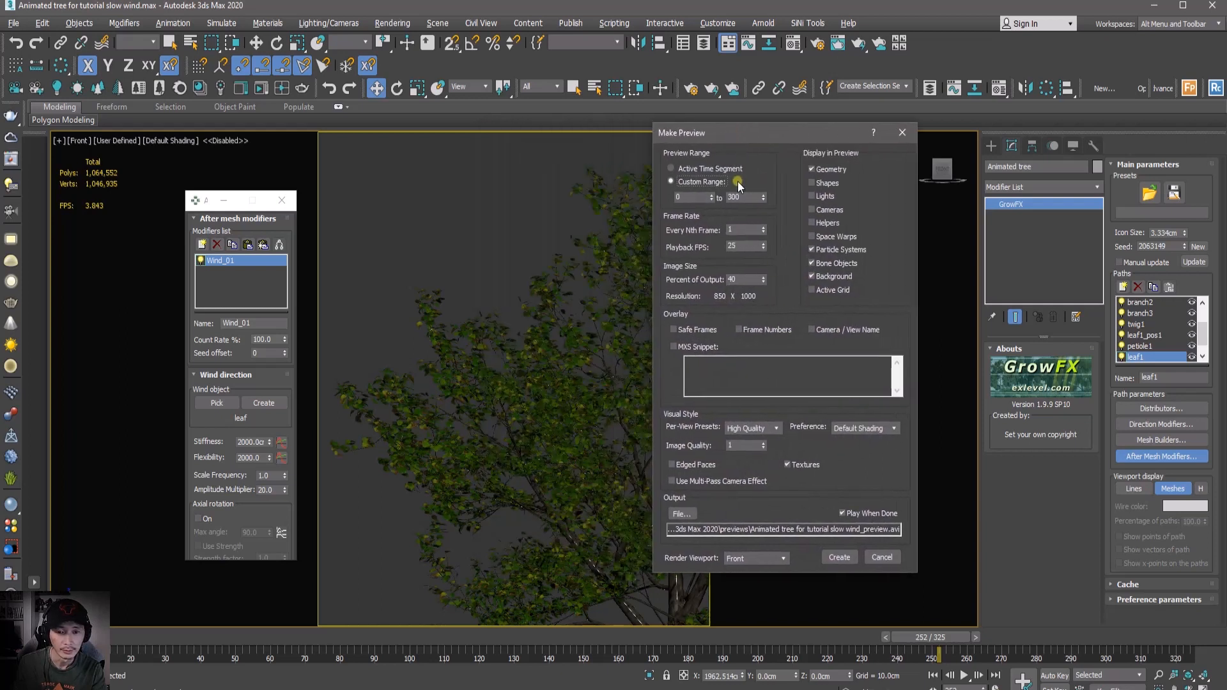
double_click(732, 280)
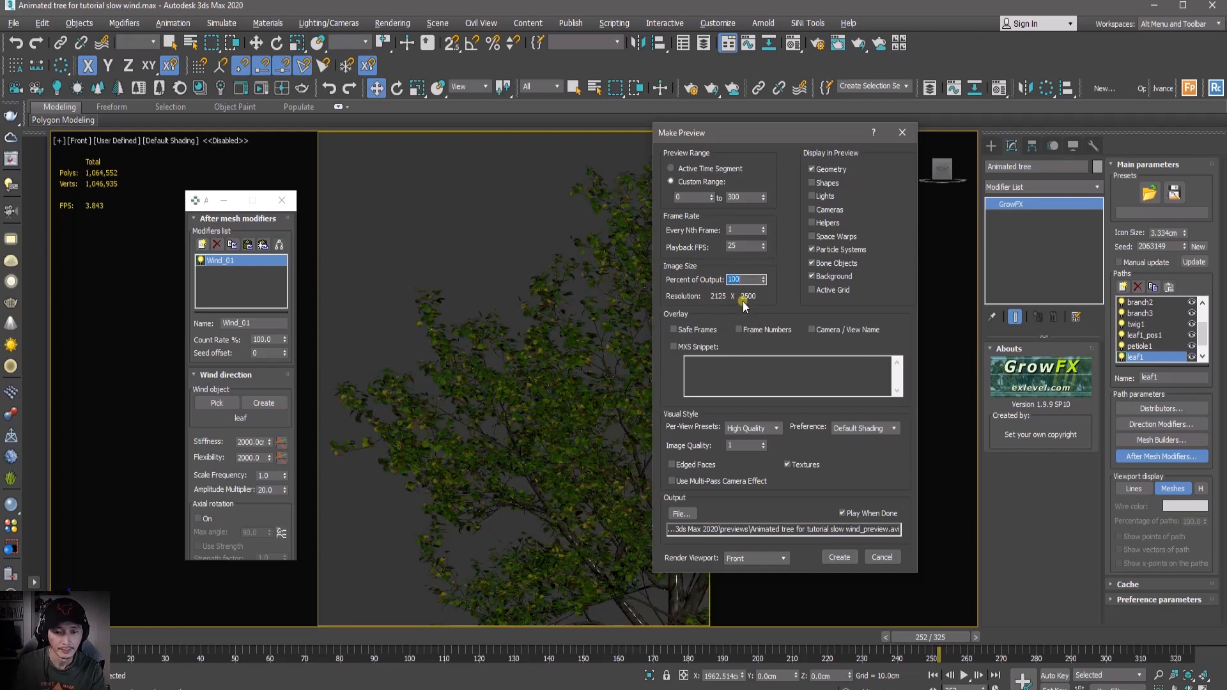
type("50")
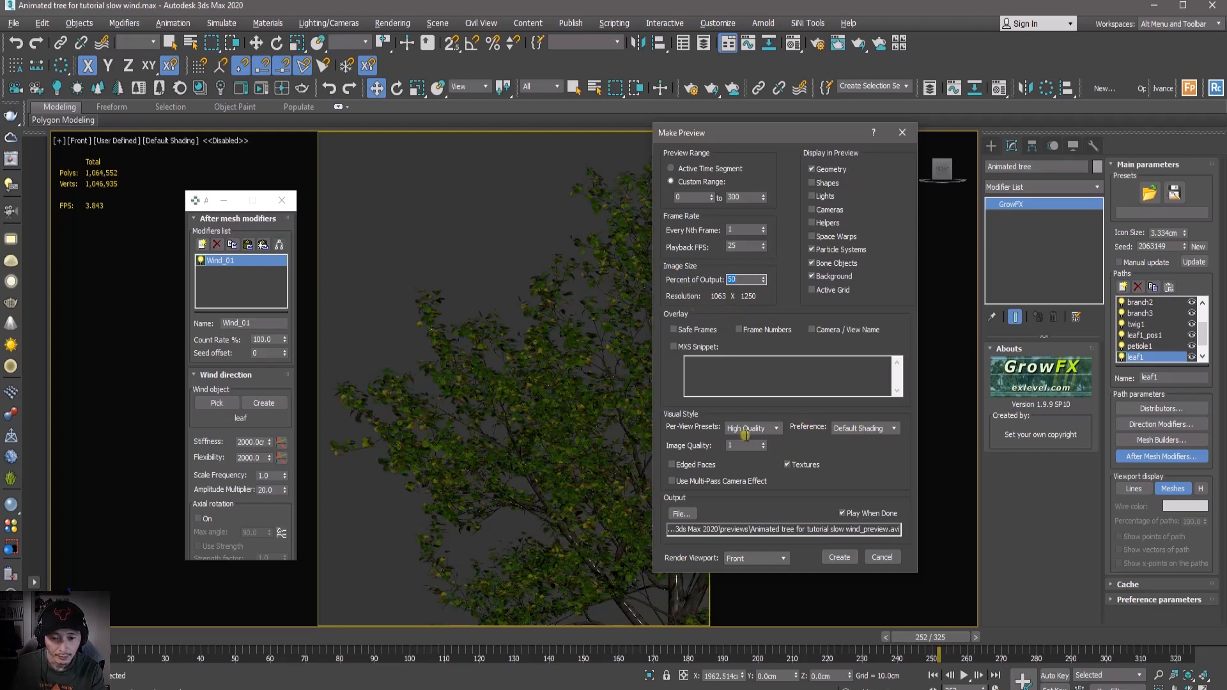
left_click(839, 558)
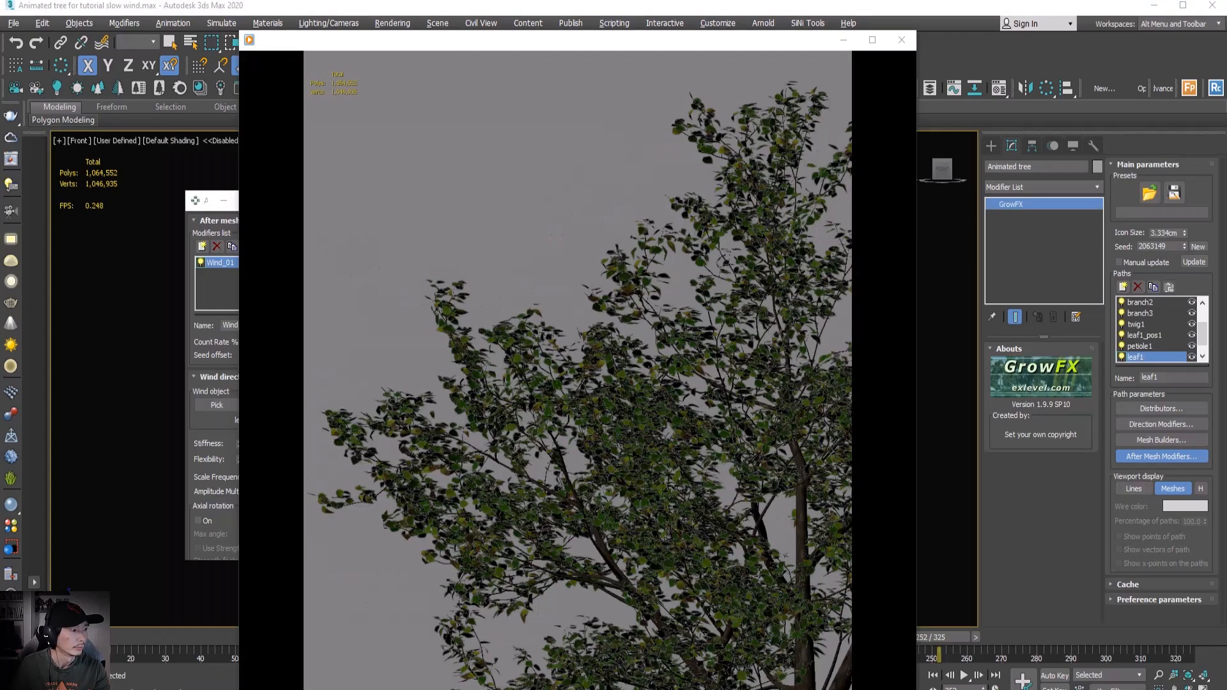
Play back the preview video and examine how the leaves and branches move in the wind.
mouse_move(485, 254)
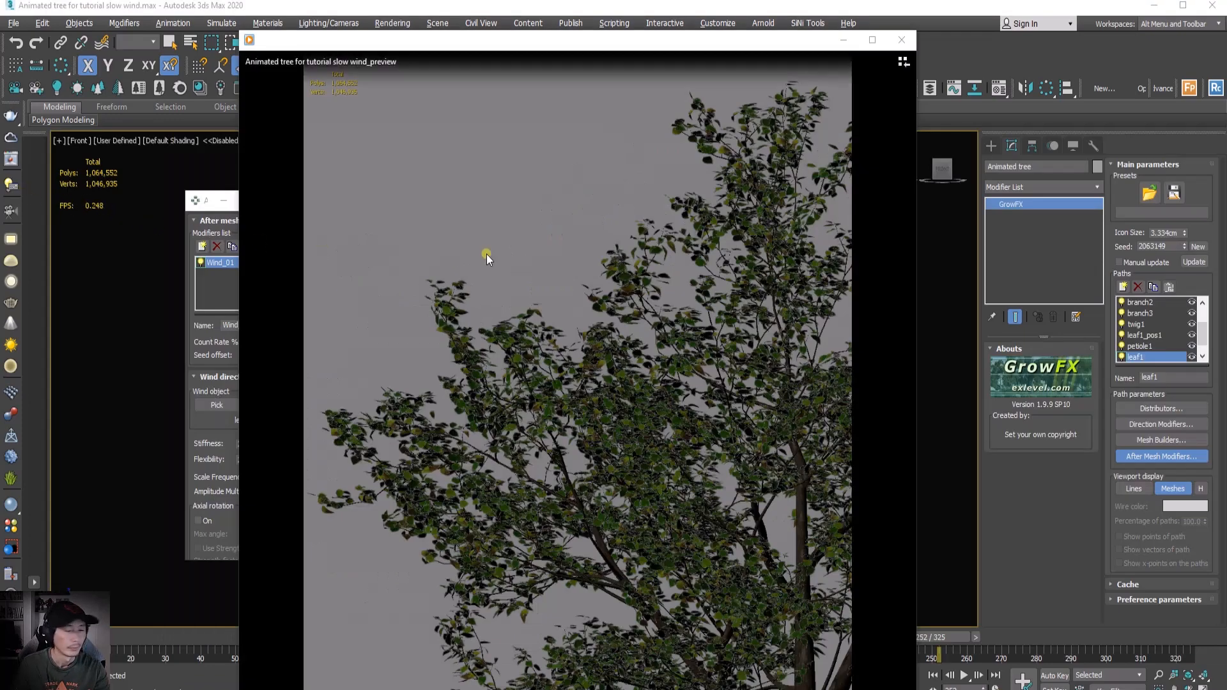
left_click_drag(606, 46, 623, 30)
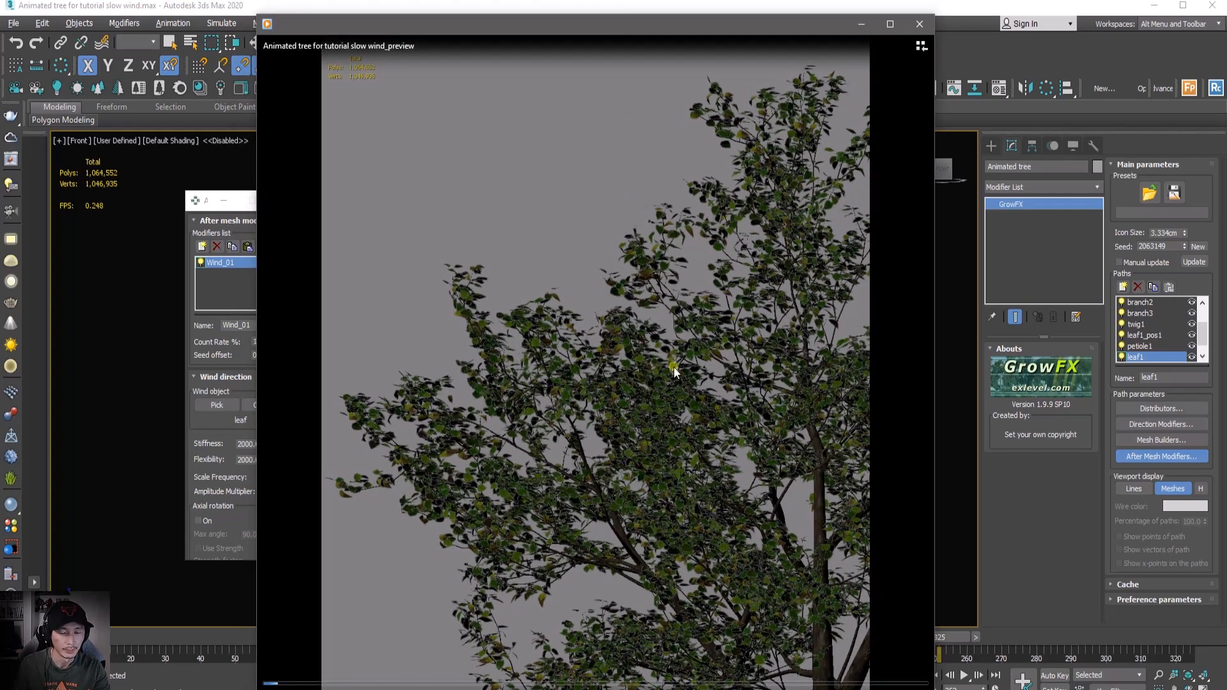
left_click_drag(885, 684, 231, 677)
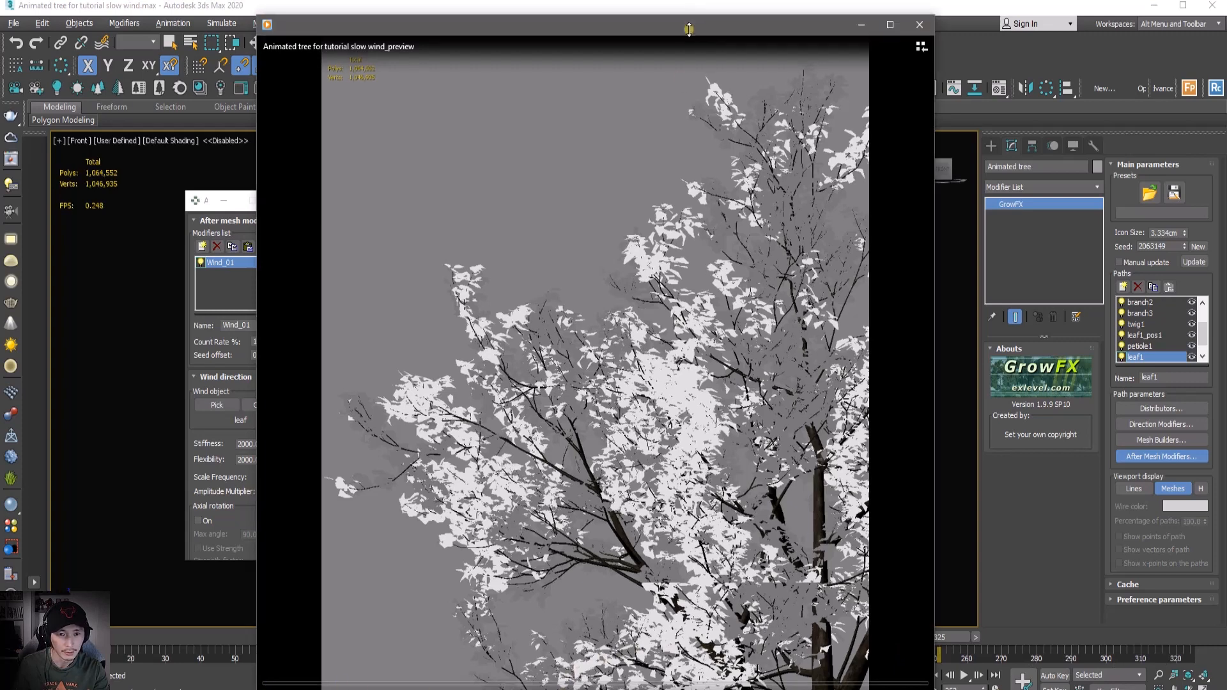
mouse_move(690, 22)
left_mouse_down()
mouse_move(687, 46)
mouse_move(695, 28)
left_mouse_up()
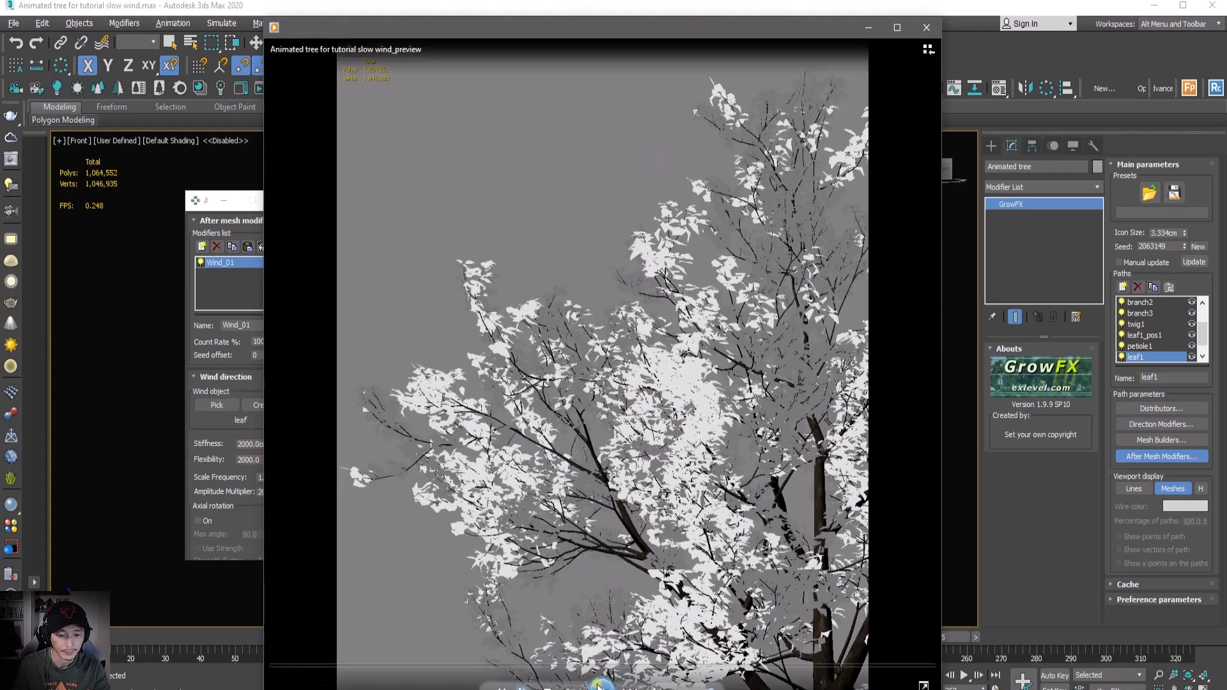
left_click(601, 683)
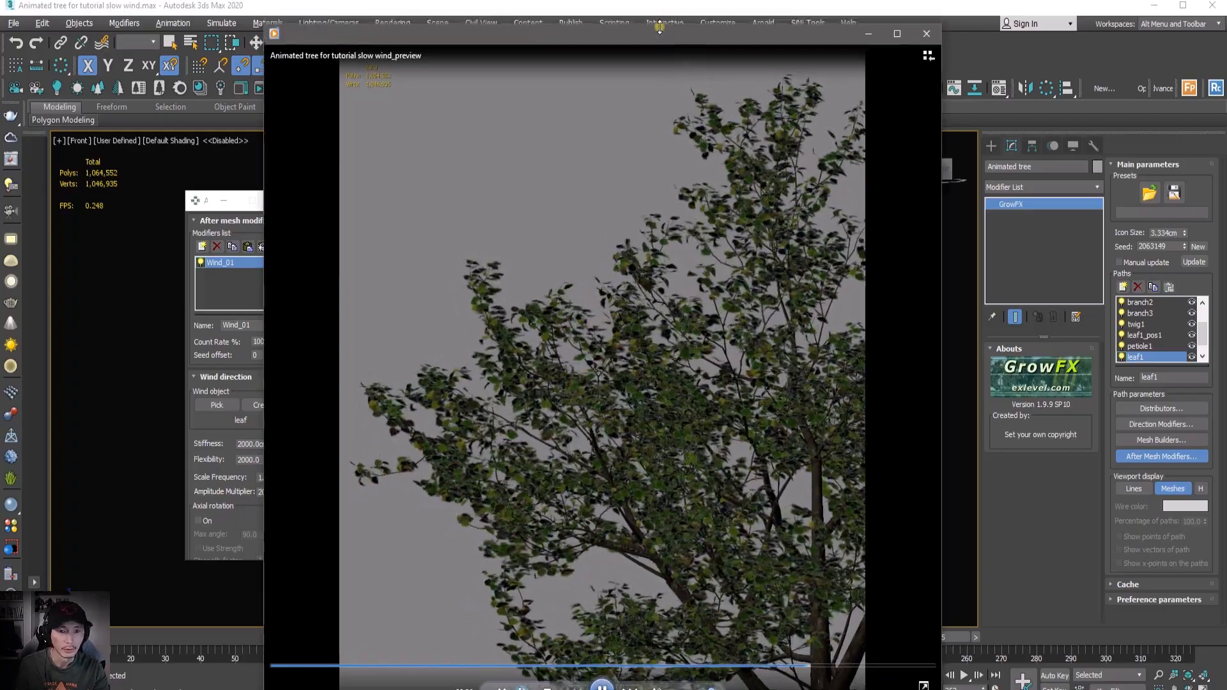
Close the foliage preview video, deselect the tree and switch the viewport to the CoronaCamera001 view.
left_click_drag(657, 36, 665, 37)
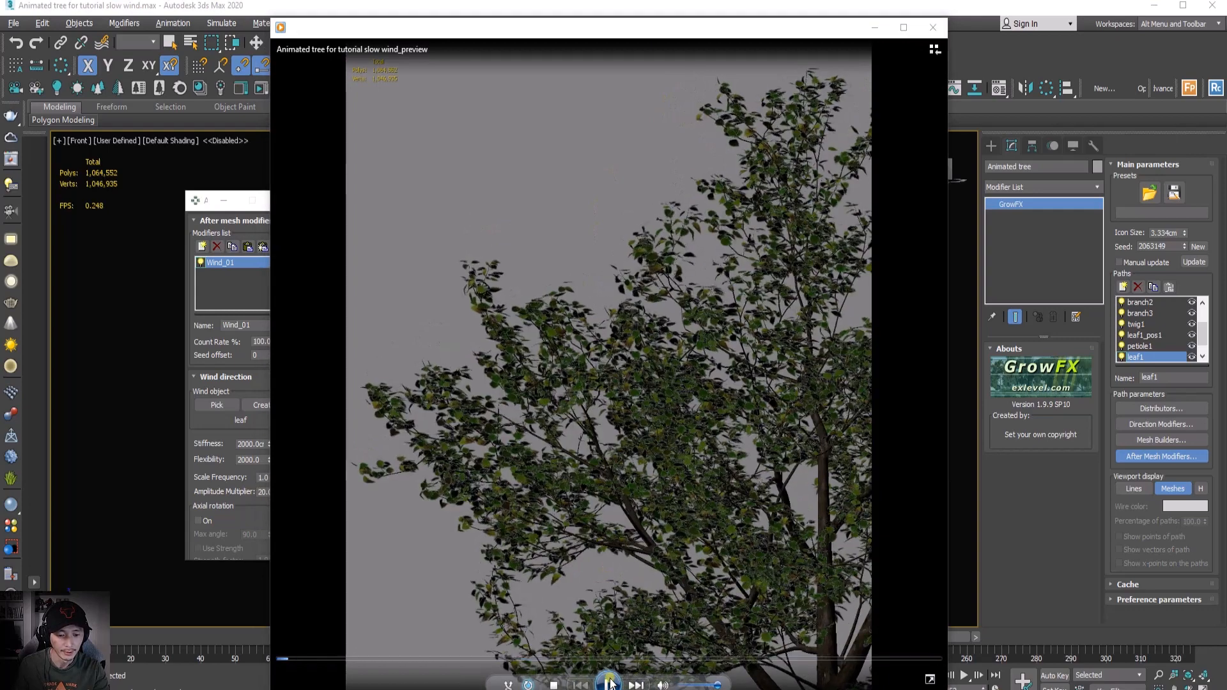
left_click(933, 27)
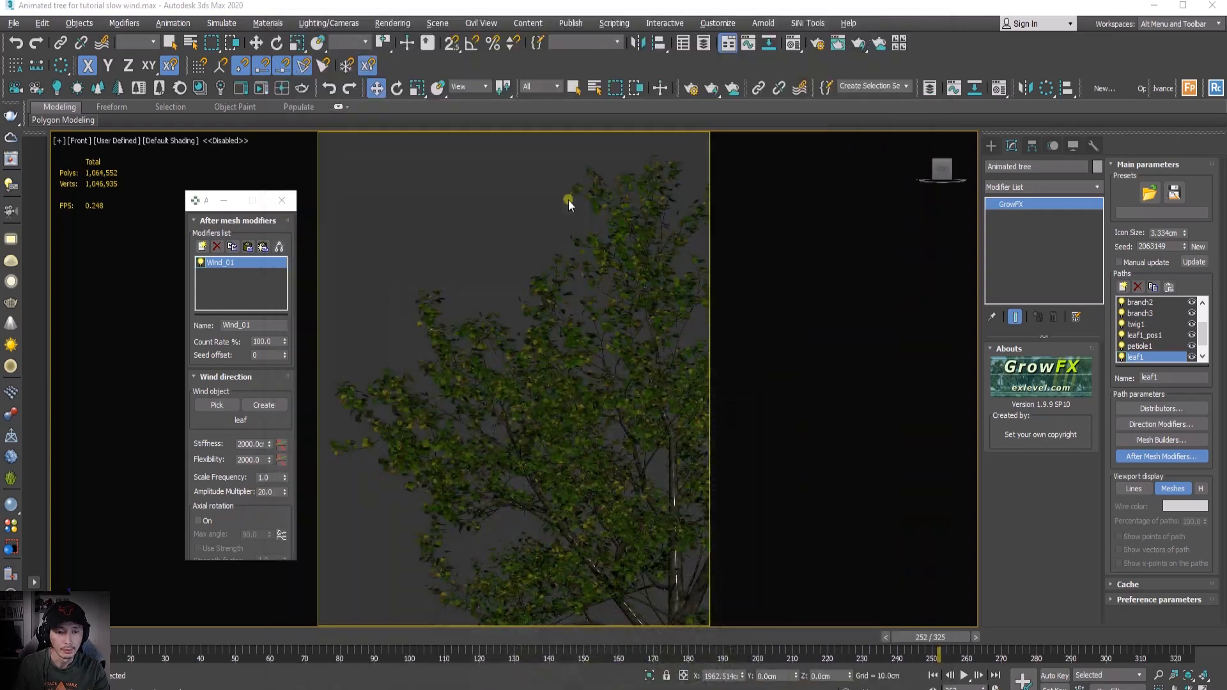
left_click(491, 196)
key("c")
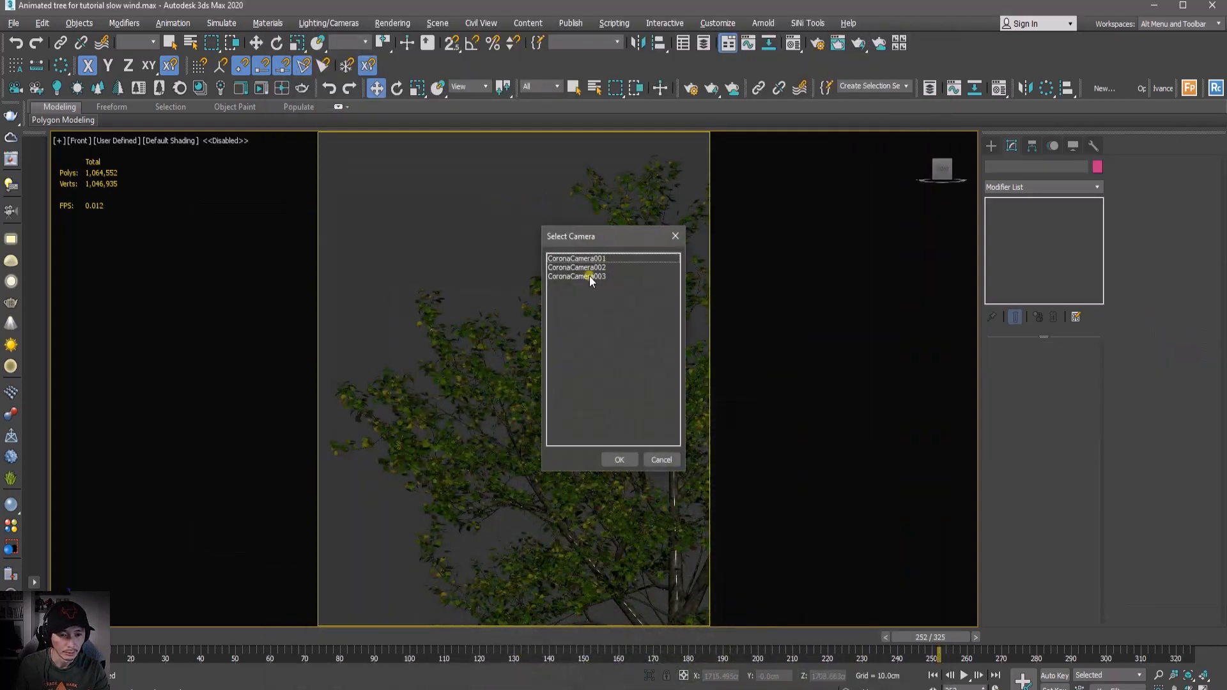
left_click(587, 259)
left_click(618, 460)
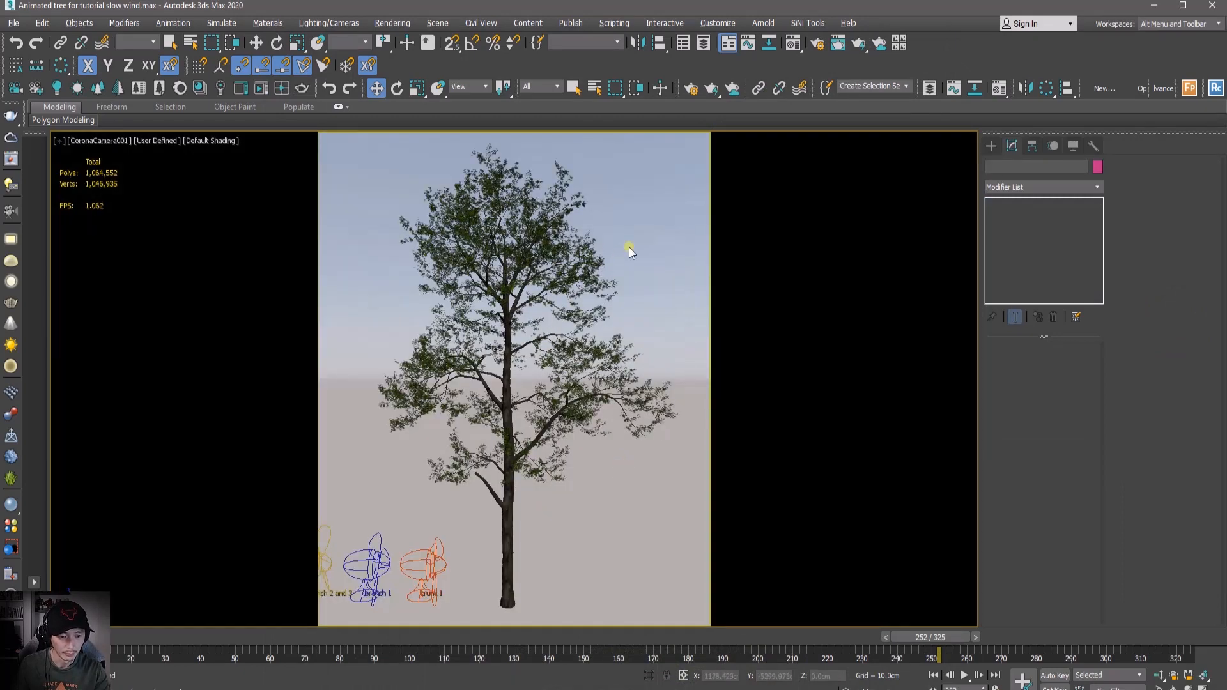
Try to create an animation preview of the CoronaCamera001 view for frames 0 to 300 at 25 FPS.
key("shift+v")
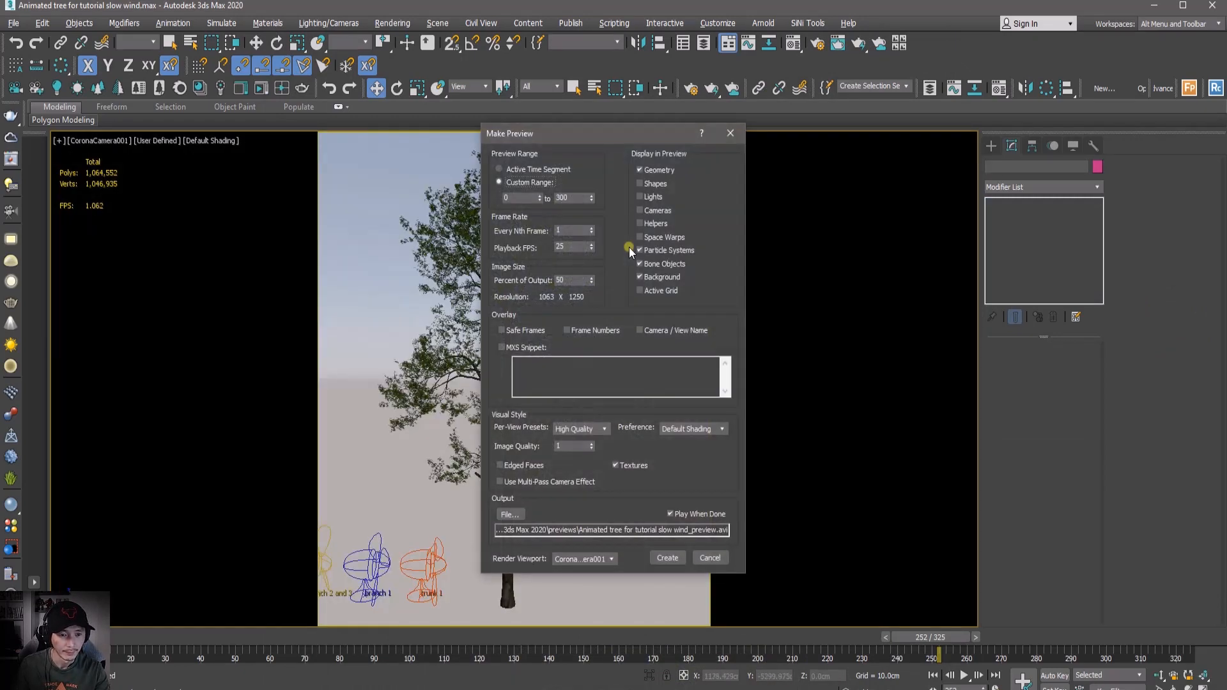
left_click_drag(620, 133, 796, 131)
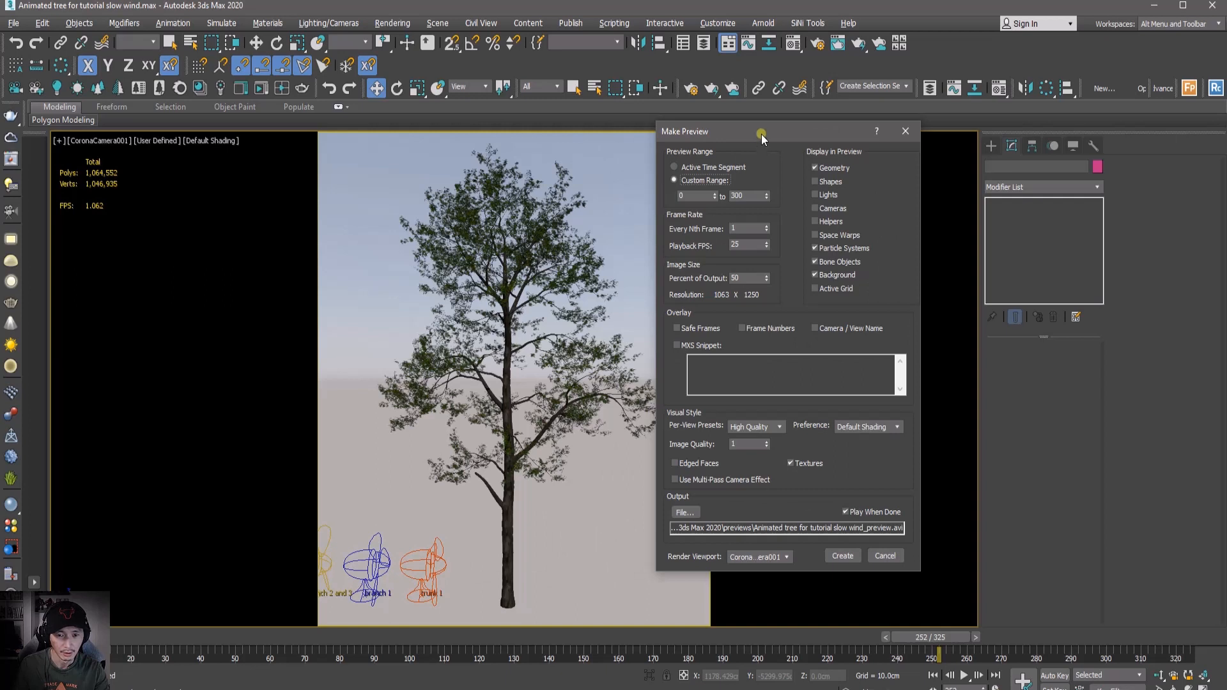
left_click_drag(761, 134, 681, 157)
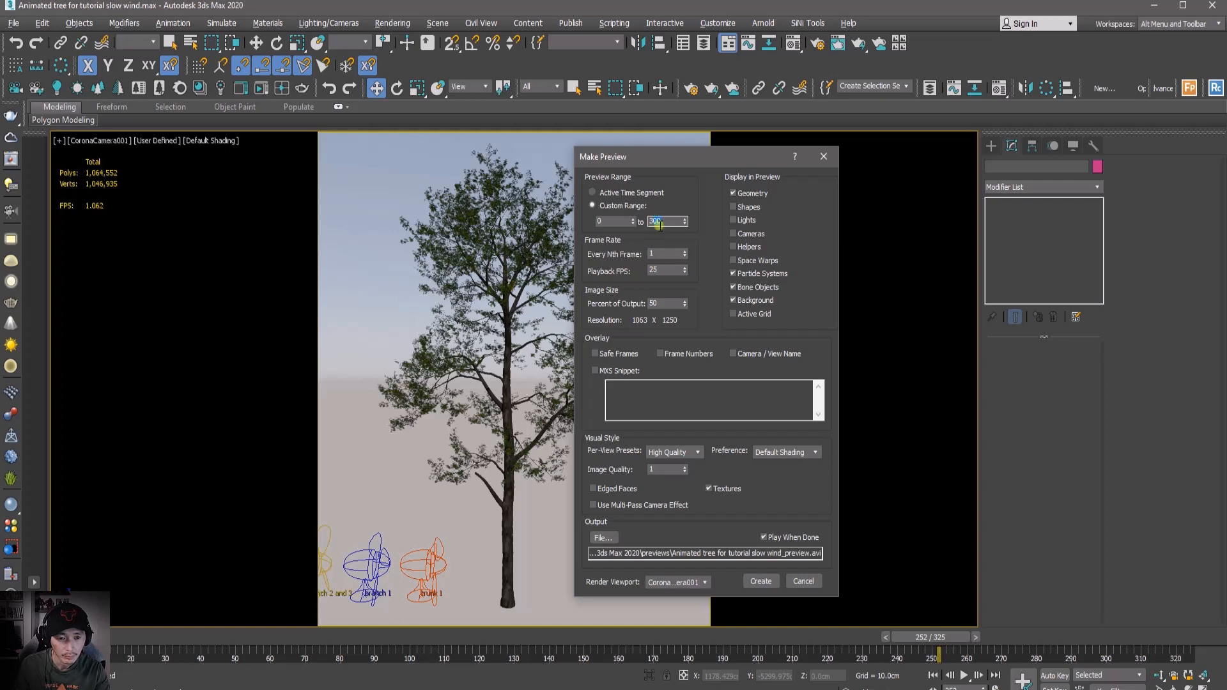
double_click(656, 270)
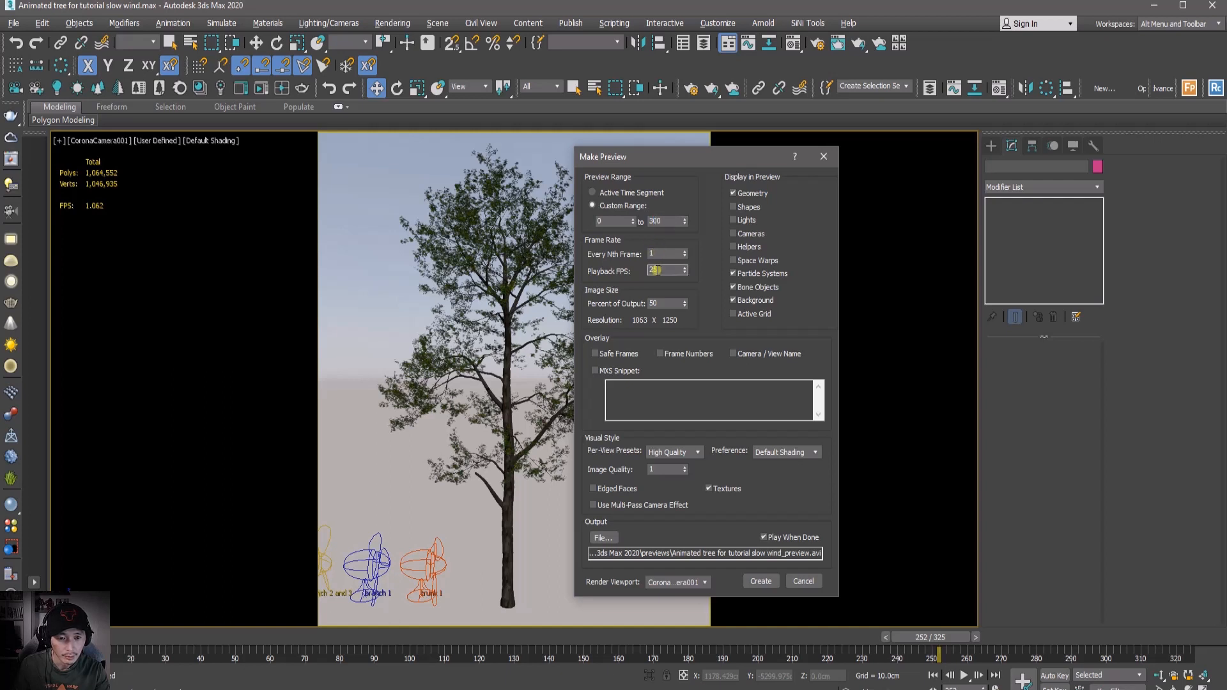
double_click(654, 222)
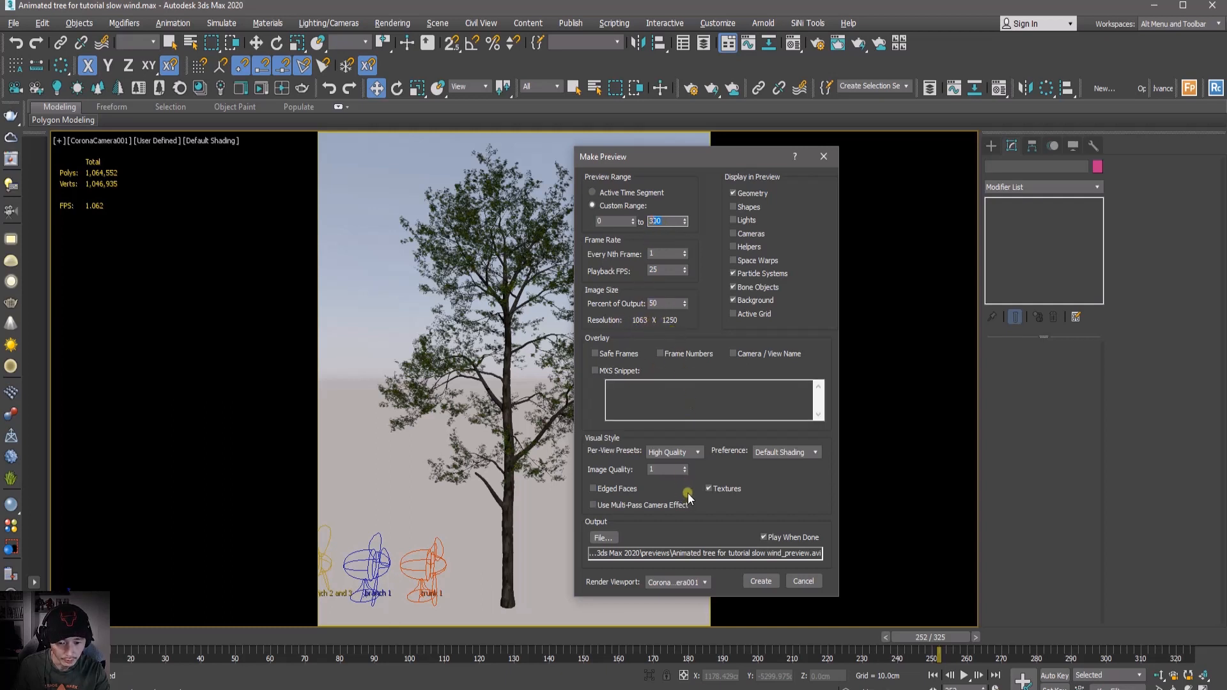
left_click_drag(730, 165, 746, 156)
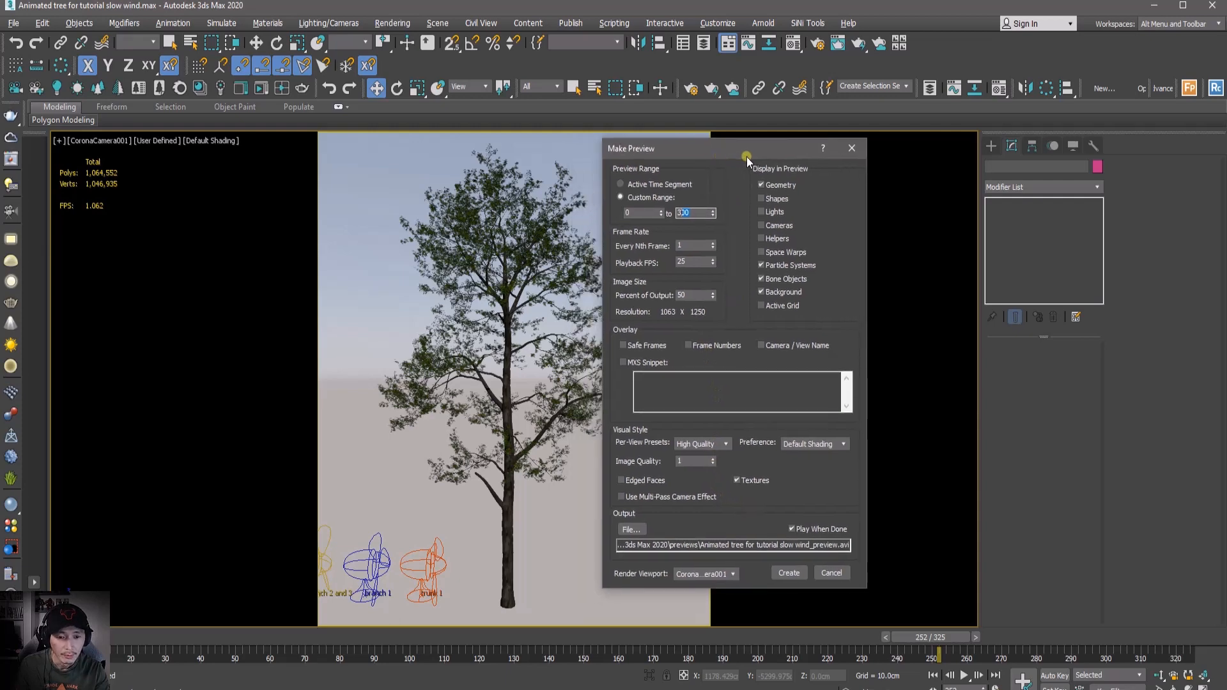
left_click(787, 573)
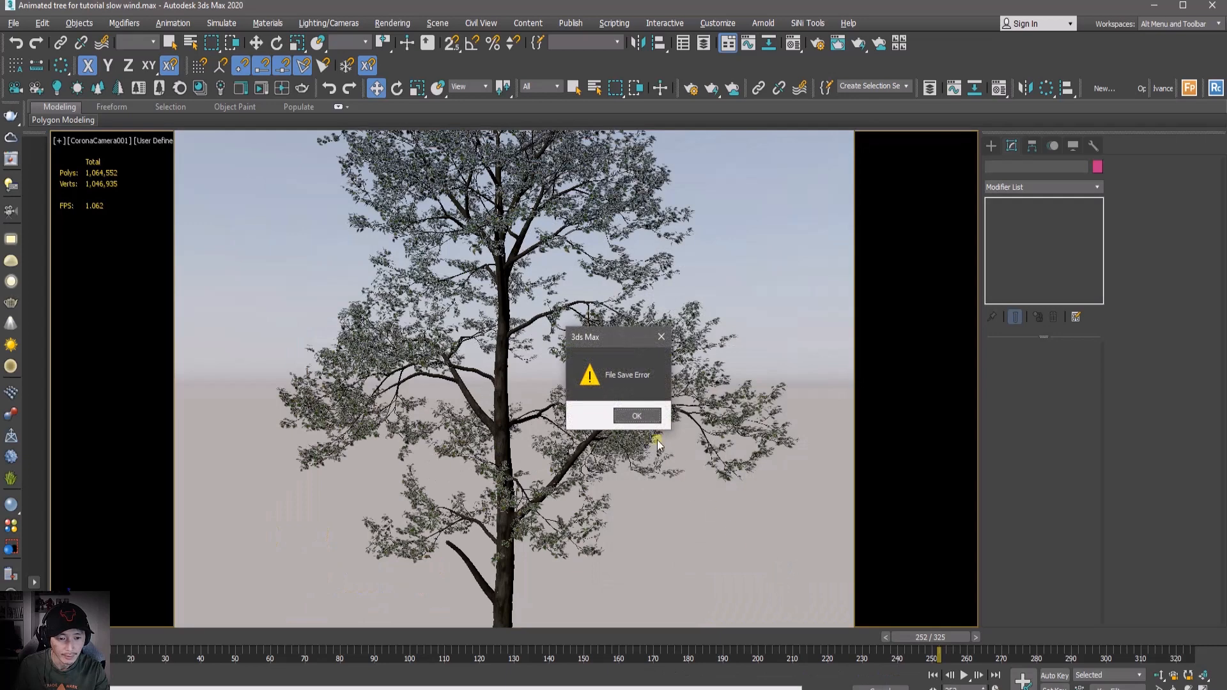
left_click(636, 416)
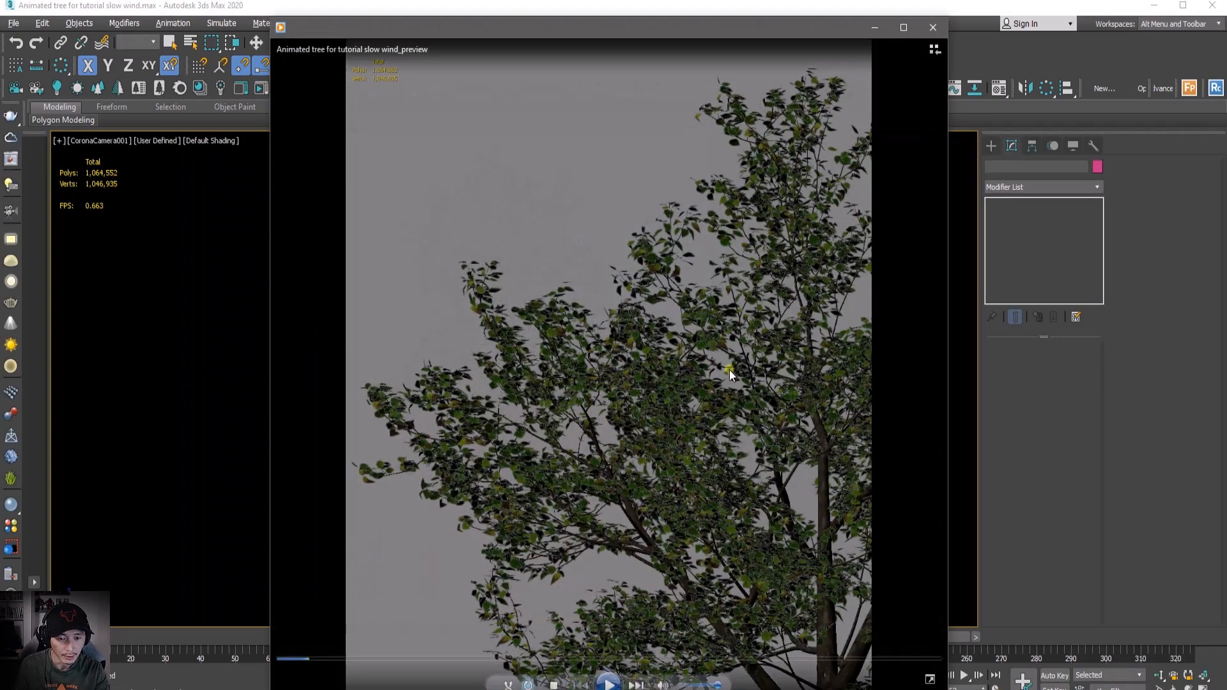
Close the open preview video and create the animation preview of the CoronaCamera001 view again with the same settings.
left_click(931, 28)
key("shift+v")
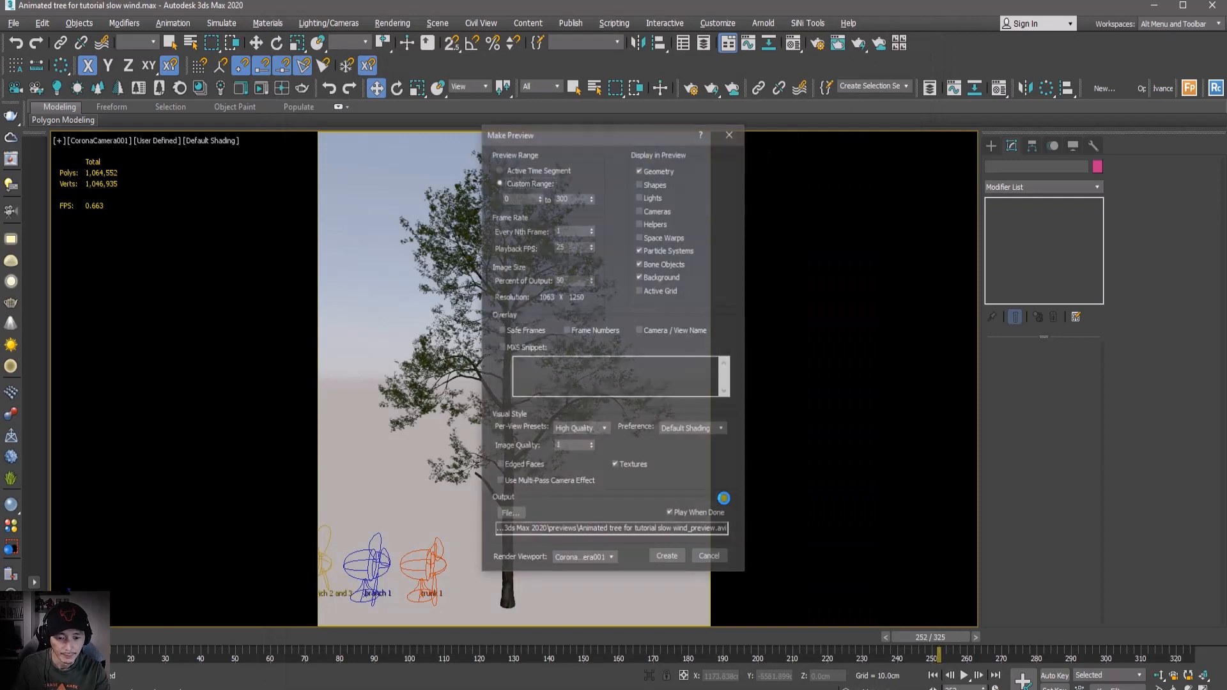
left_click(669, 556)
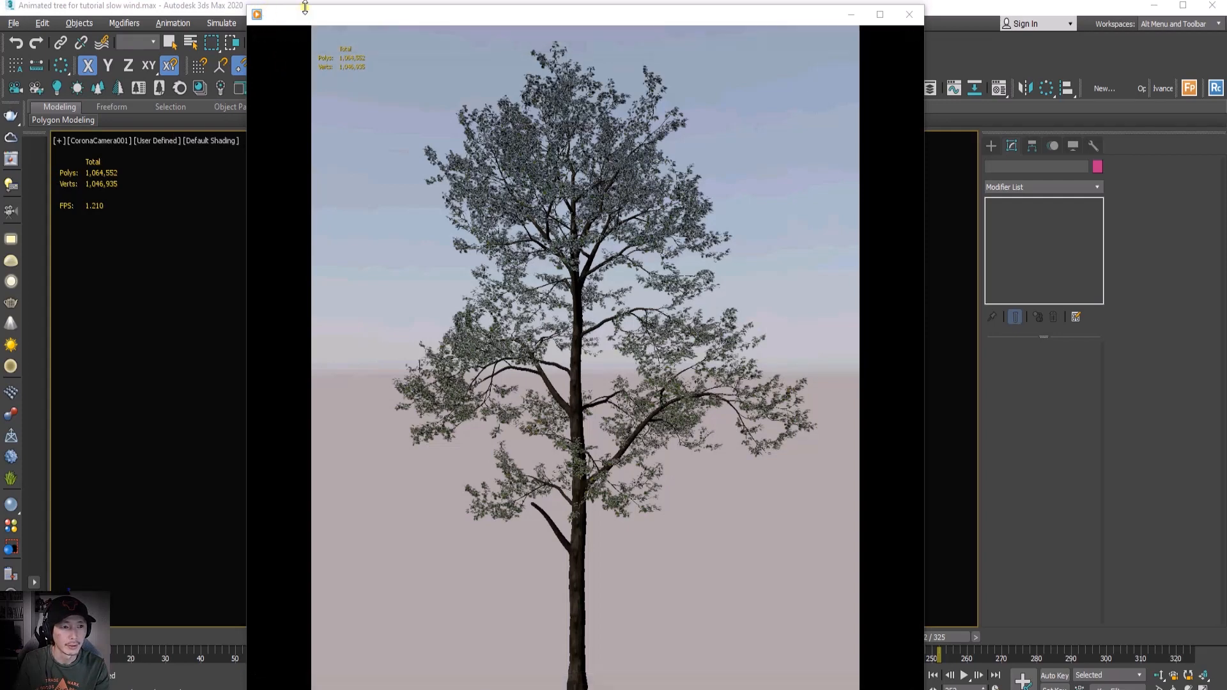
Play back the whole-tree preview, examine how the trunk, branches and leaves sway, and minimize the video.
left_click_drag(307, 6, 328, 17)
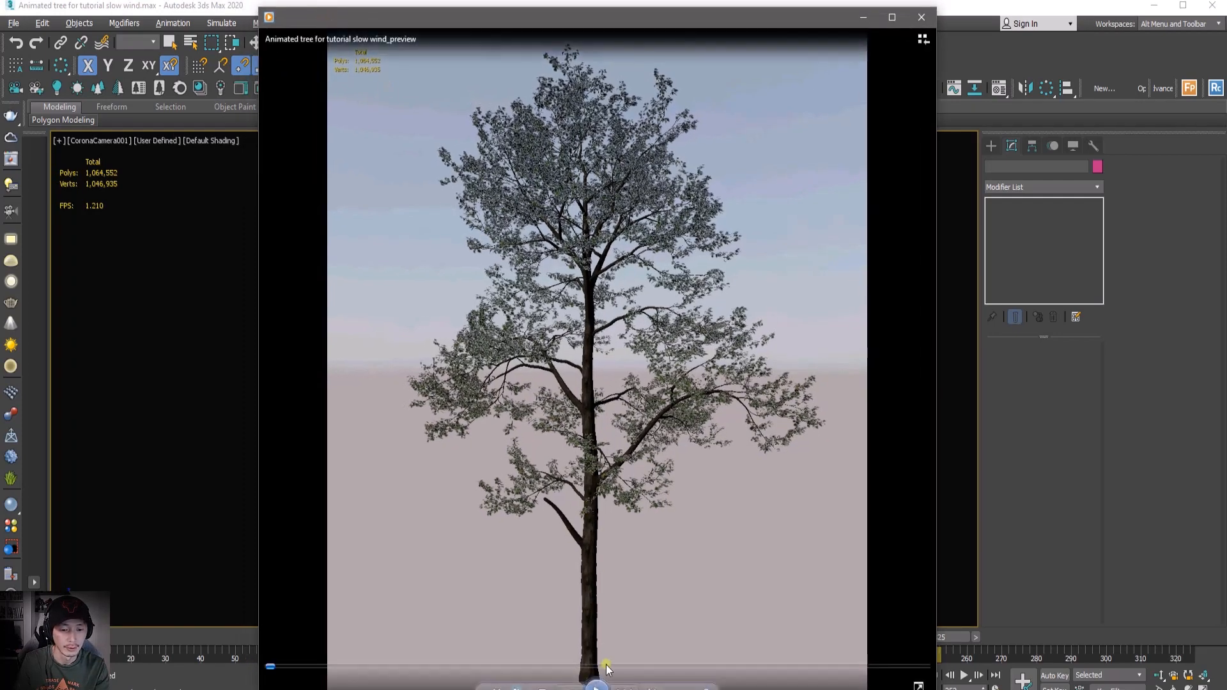
left_click(596, 687)
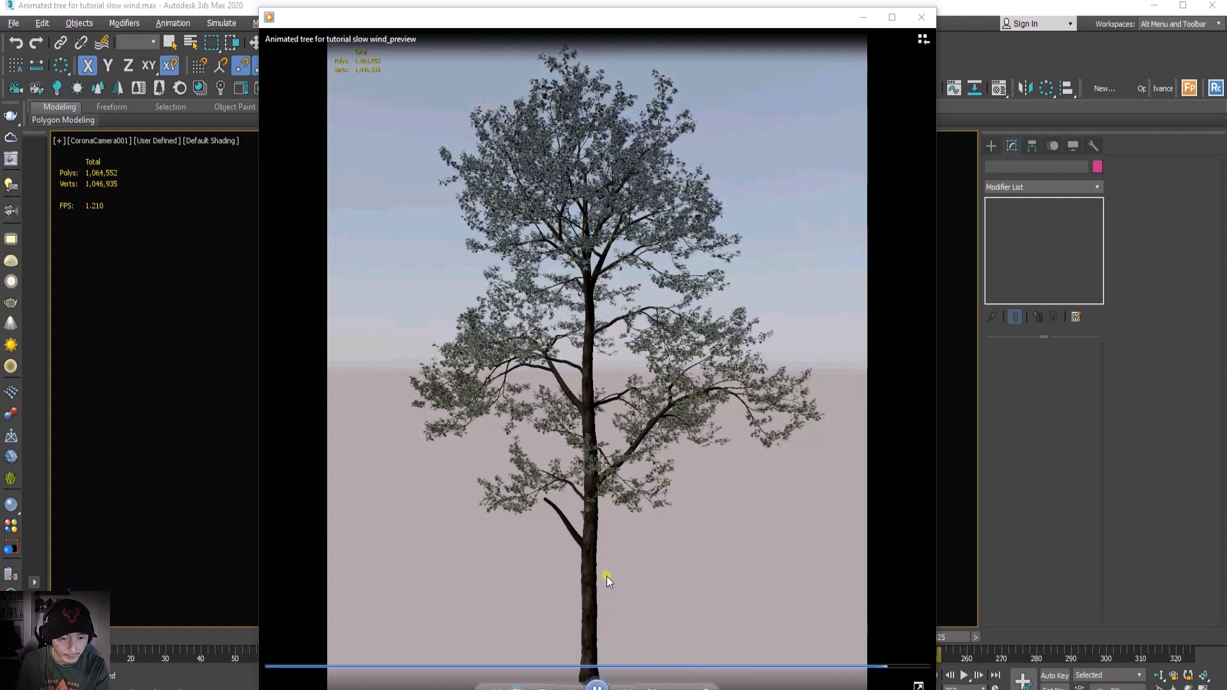
left_click(597, 685)
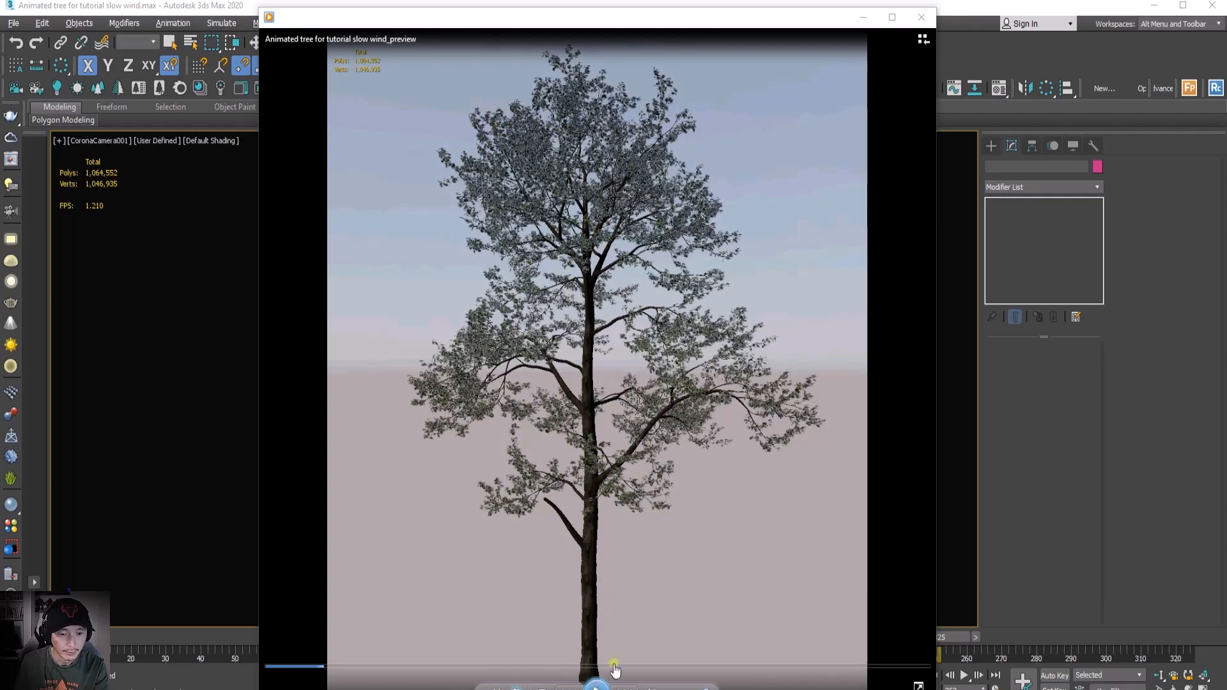
left_click(863, 18)
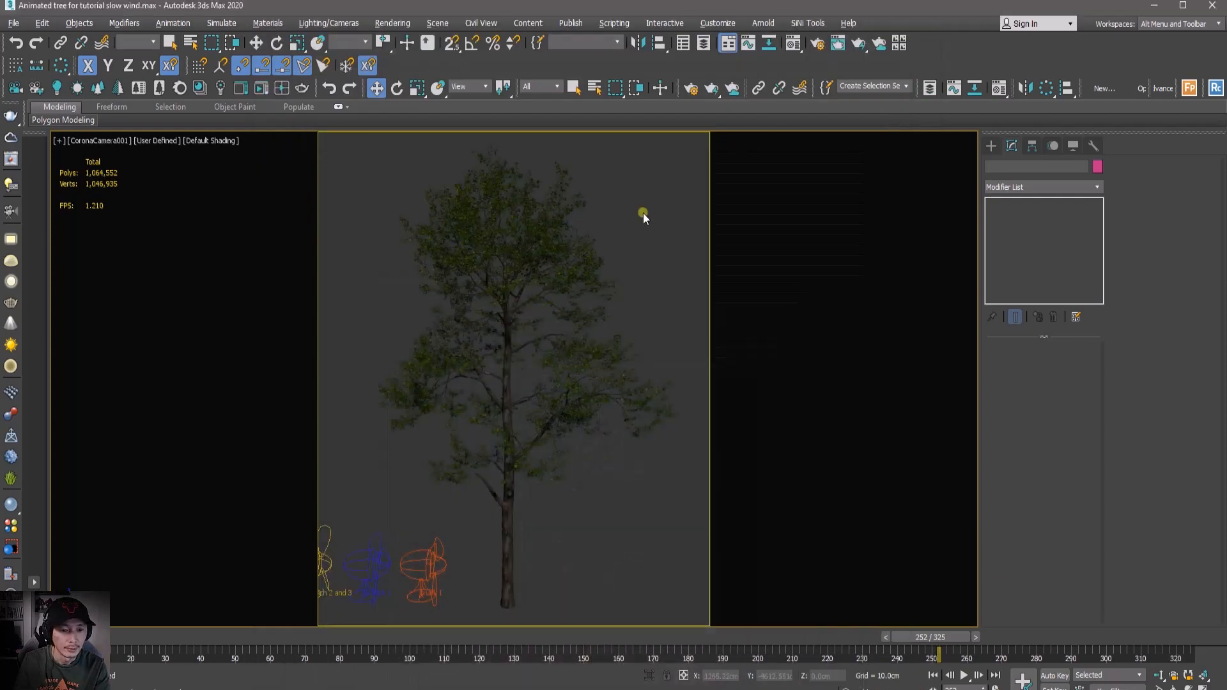
Reselect the tree and examine which modifier types can be added to leaf1's after mesh modifiers.
left_click(500, 314)
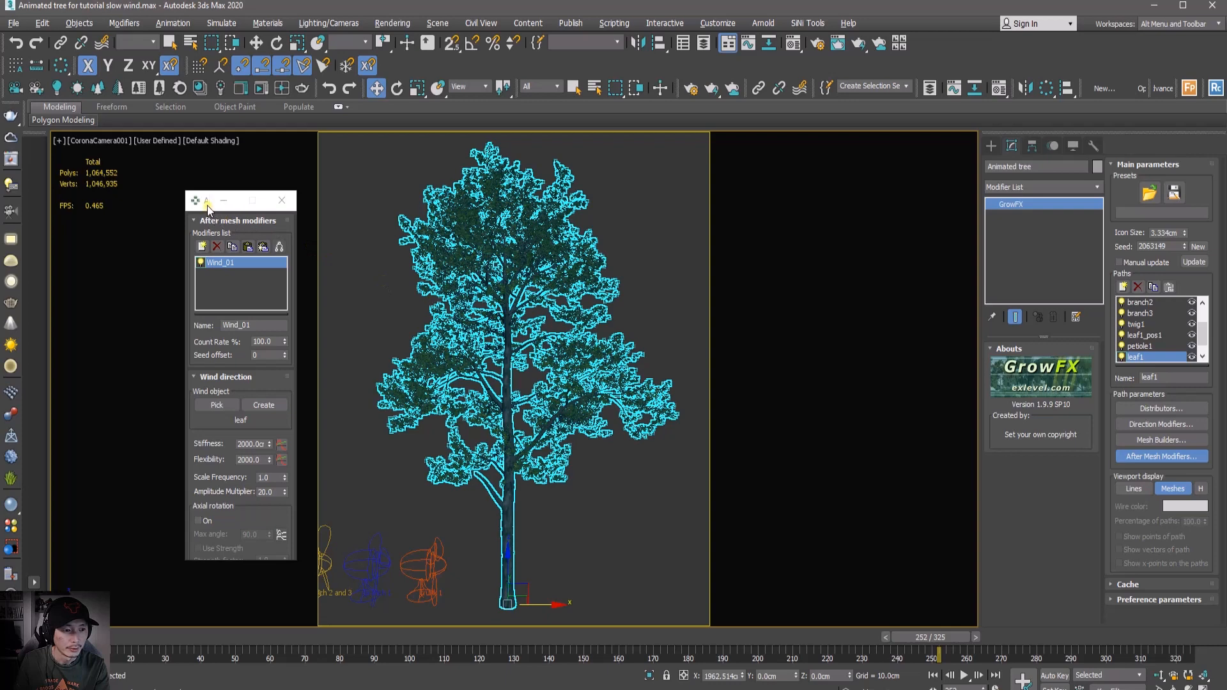
left_click_drag(207, 206, 760, 200)
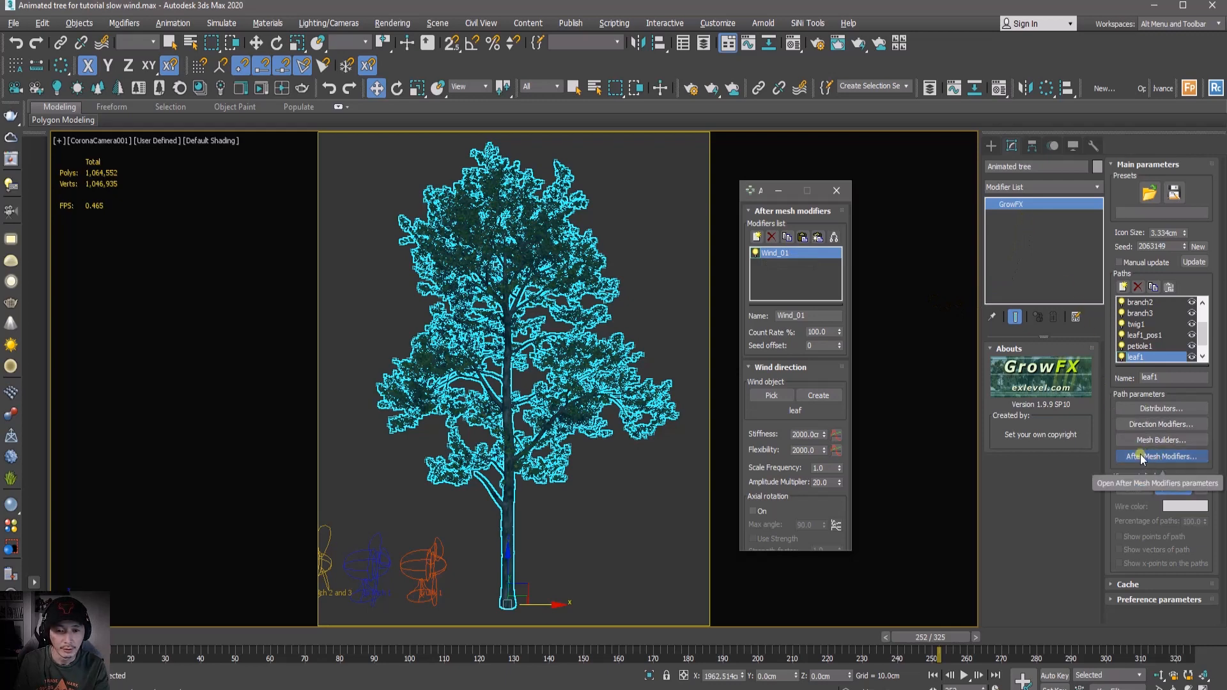
left_click(755, 239)
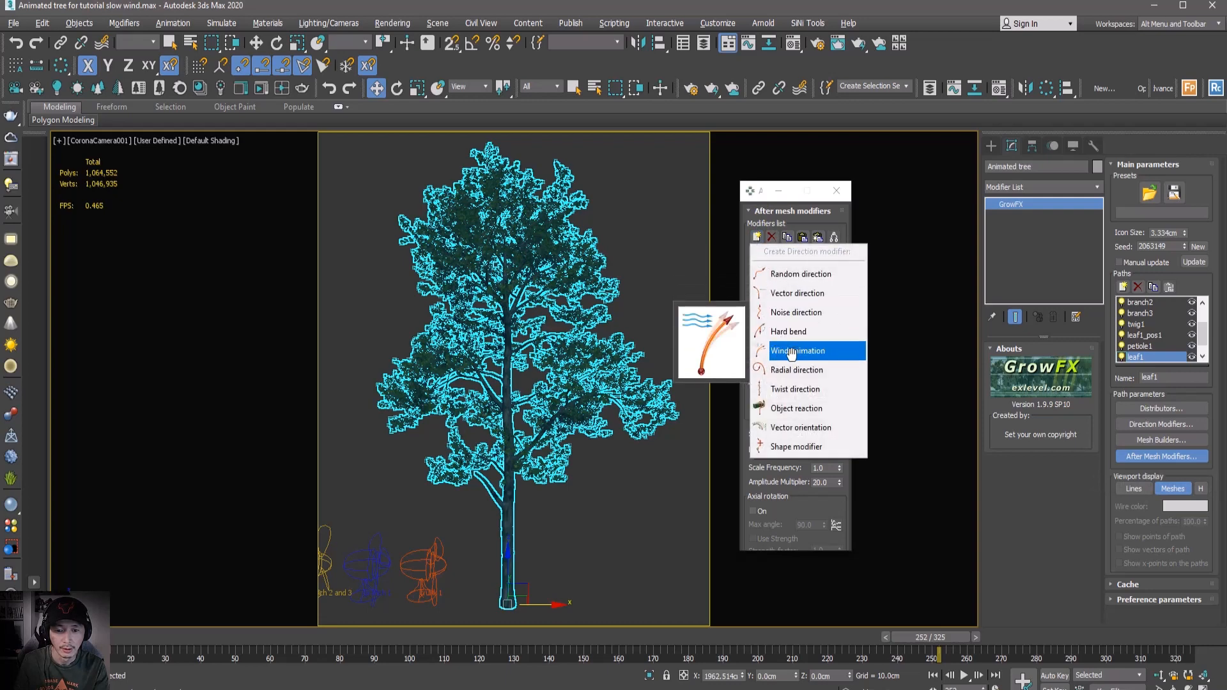
left_click(743, 382)
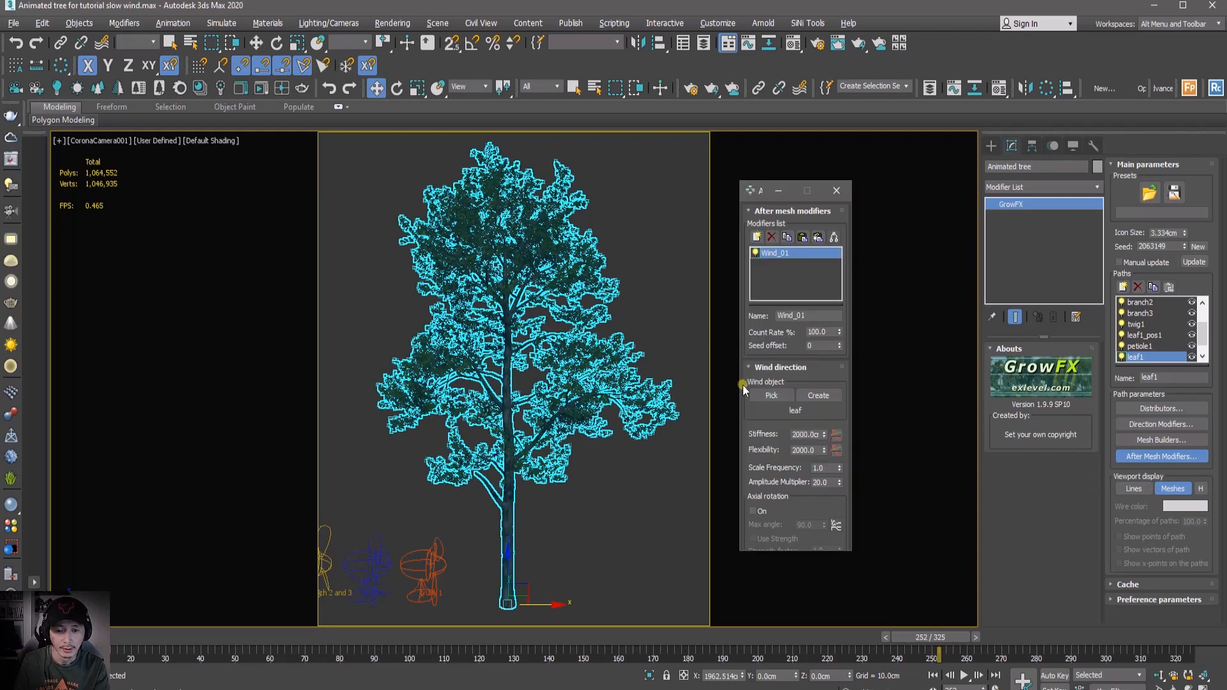
Select the trunk 1 wind object beside the tree and review its wind parameters.
left_click(826, 397)
left_click(465, 529)
left_click(435, 553)
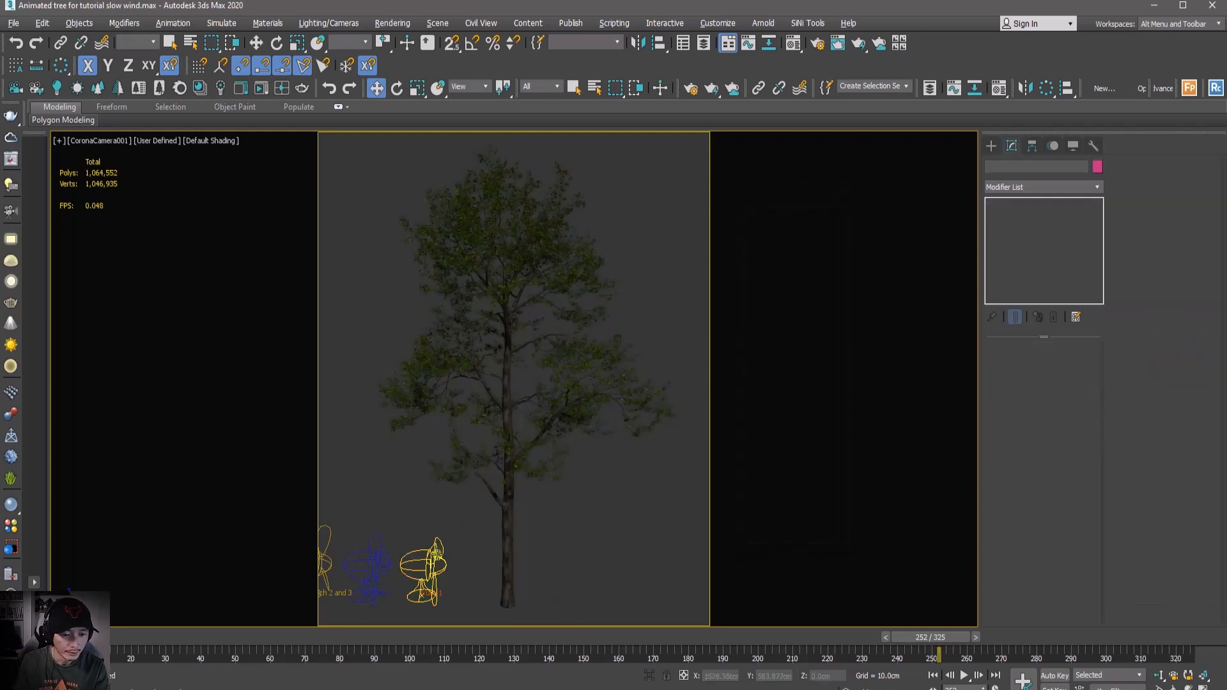
left_click(436, 557)
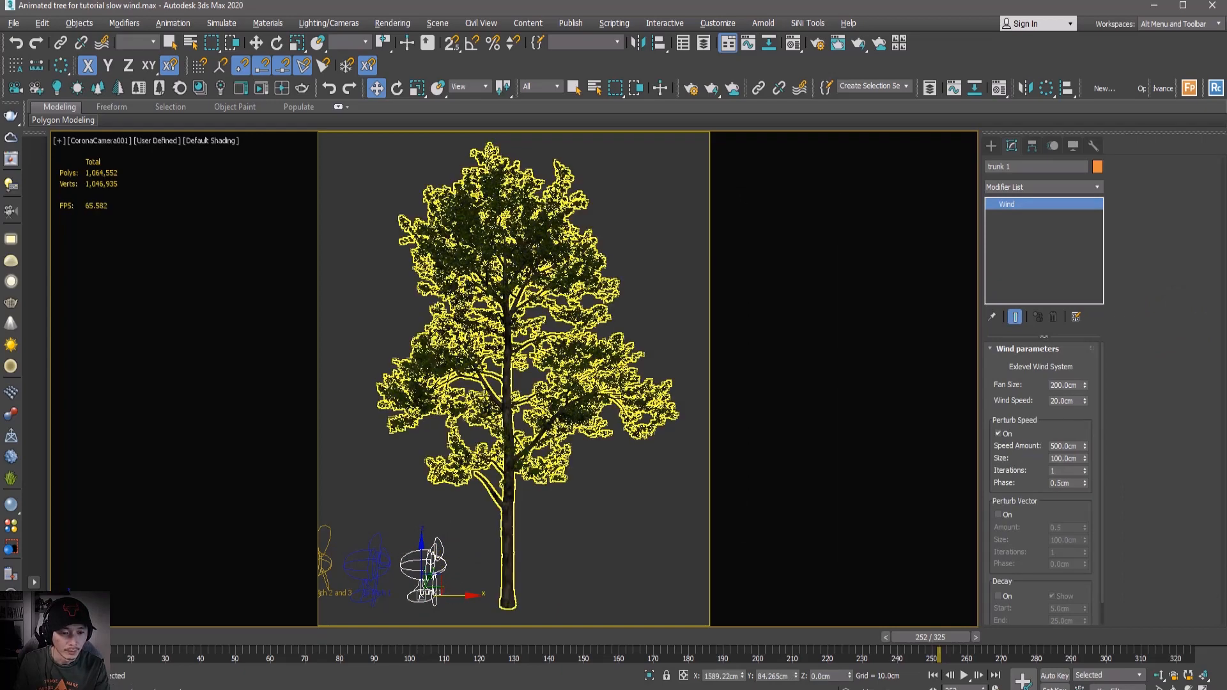
Reselect the tree and review the trunk2 path's wind modifier, from stiffness and flexibility to the looping animation options.
left_click(509, 302)
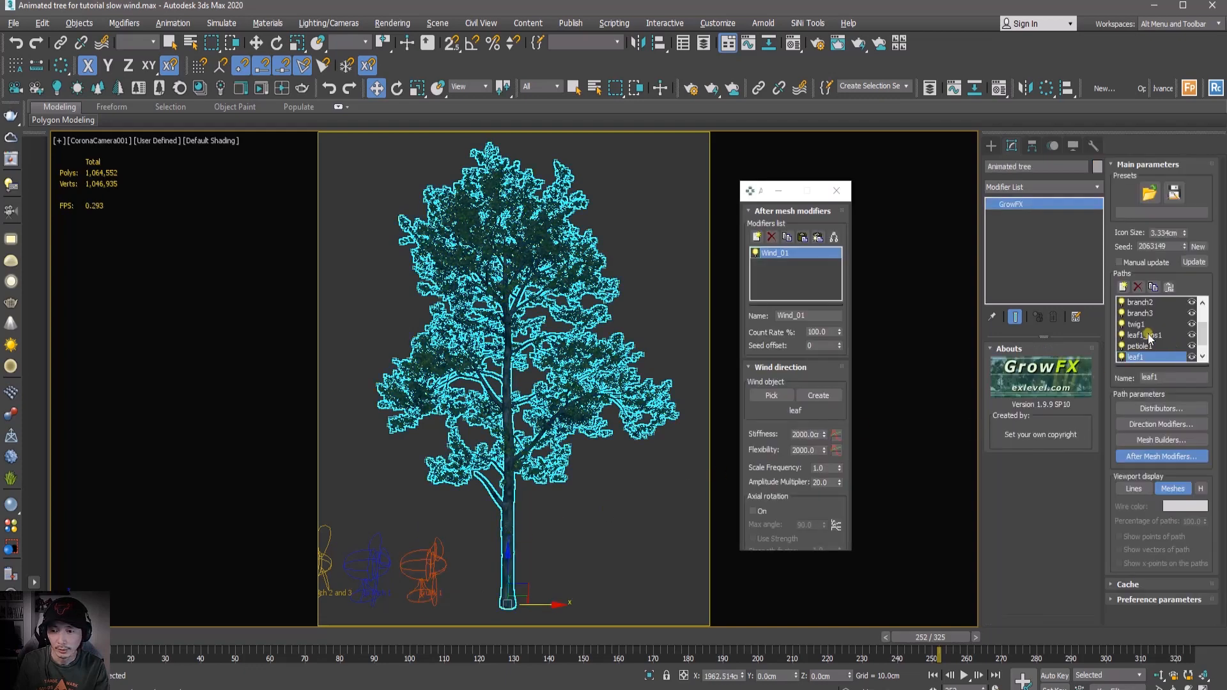
scroll(1148, 321, "up", 1)
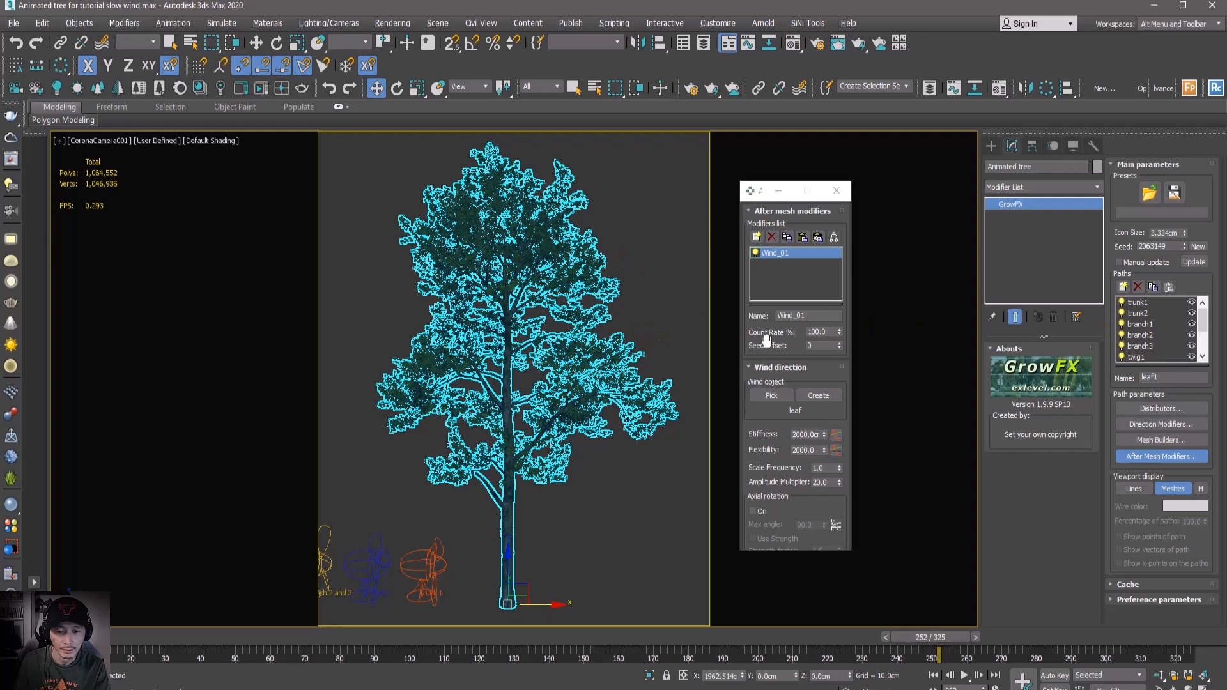
scroll(766, 341, "down", 2)
scroll(754, 410, "down", 1)
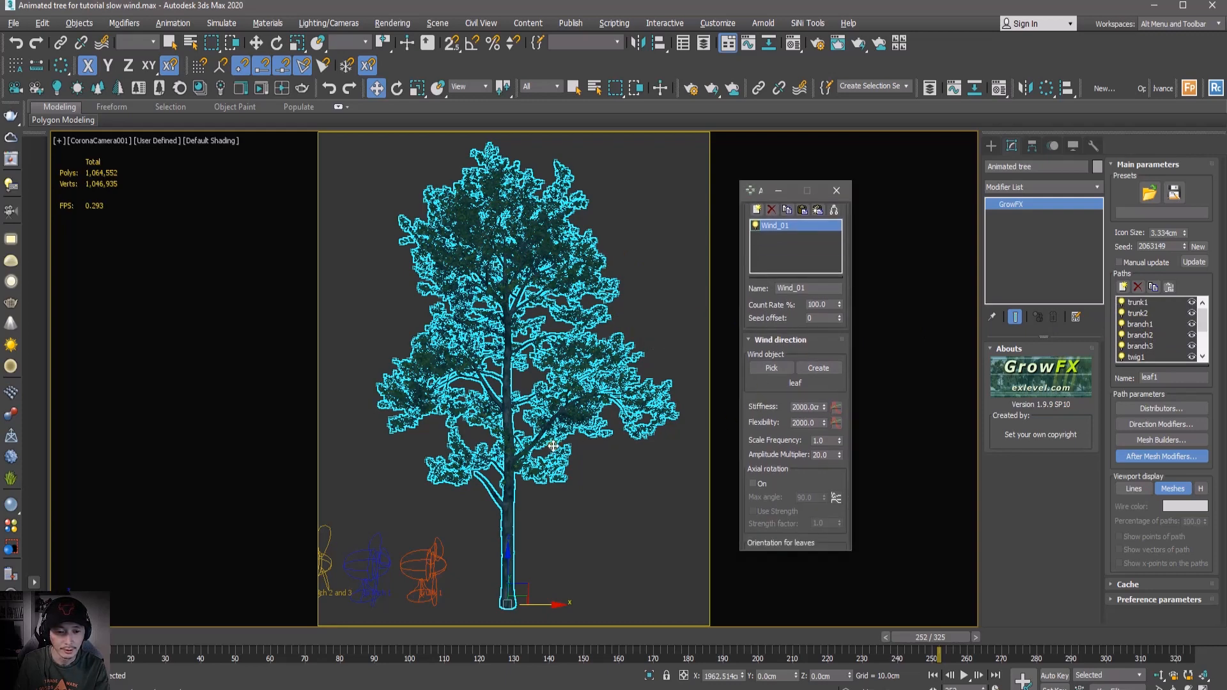
left_click(1139, 313)
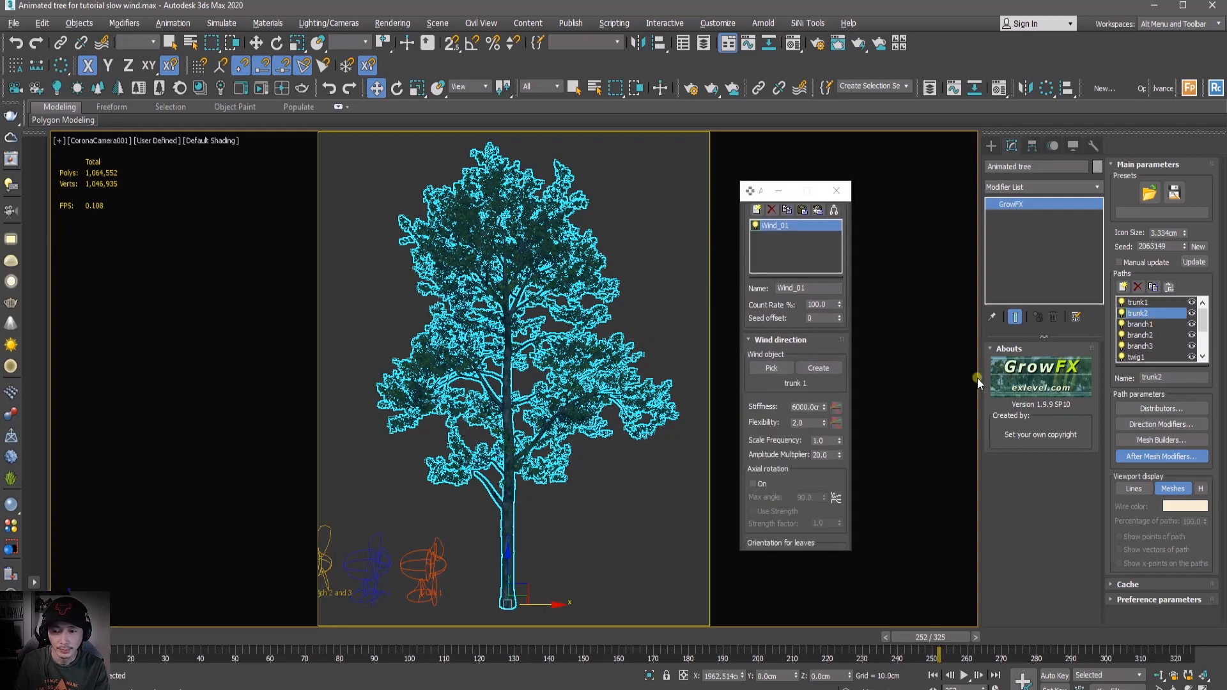
left_click_drag(749, 410, 750, 413)
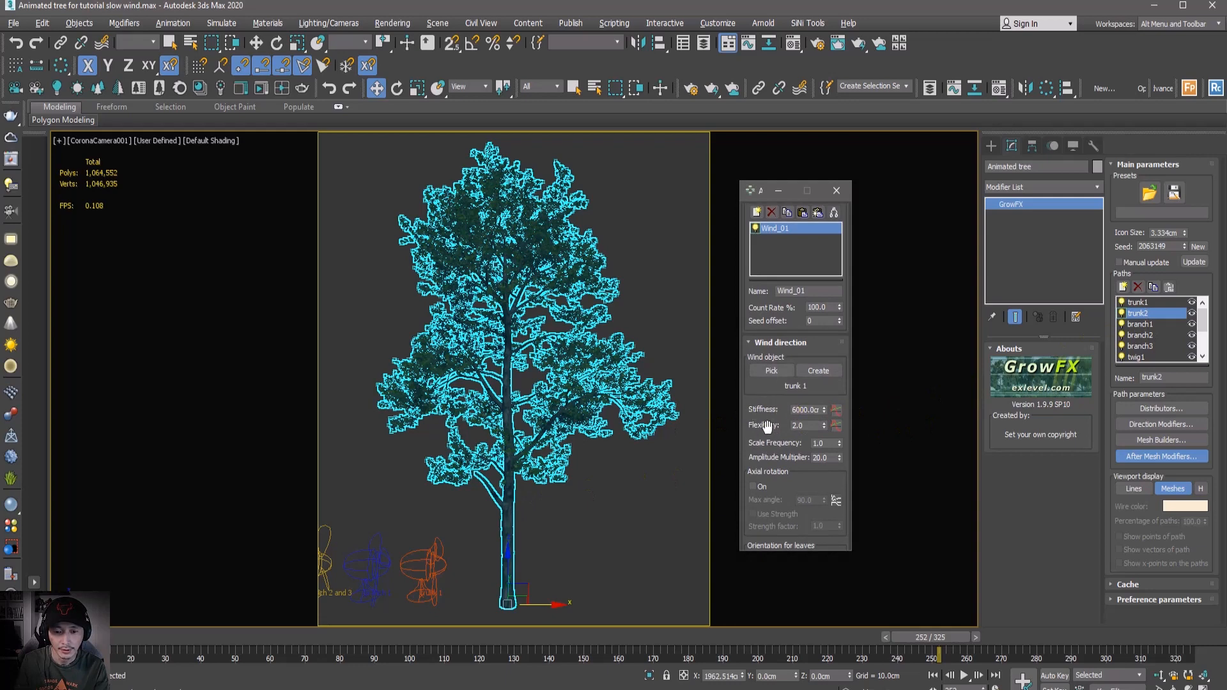
left_click_drag(762, 426, 764, 417)
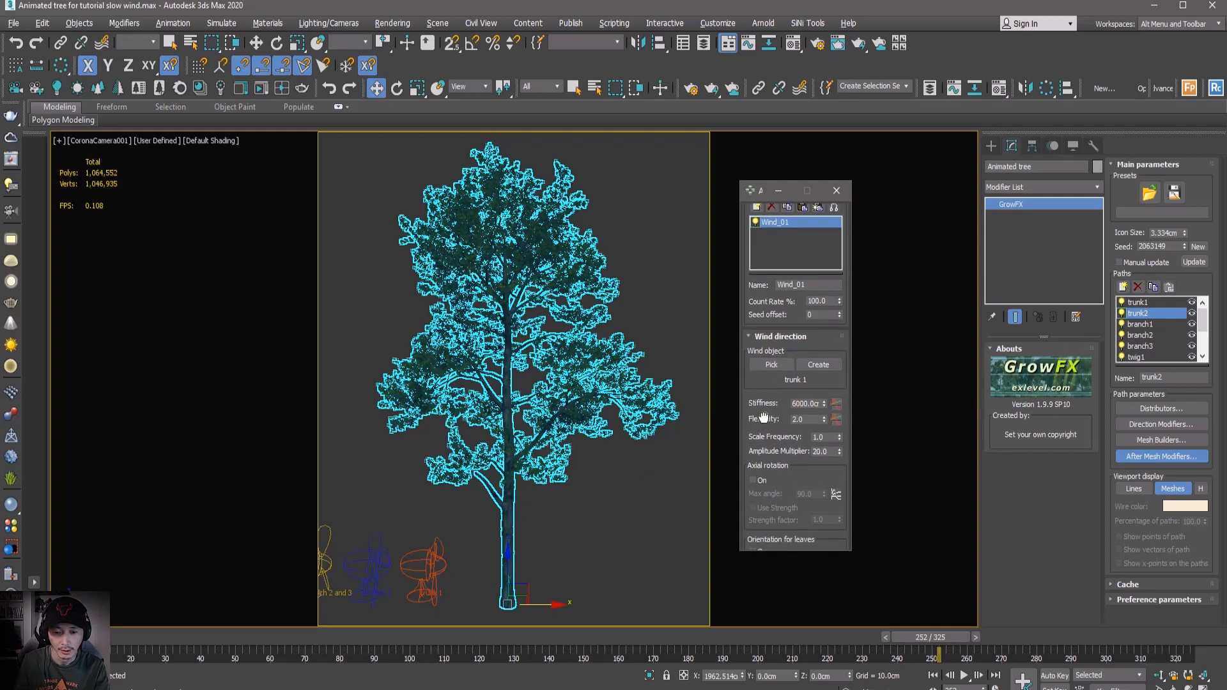
left_click_drag(768, 478, 762, 359)
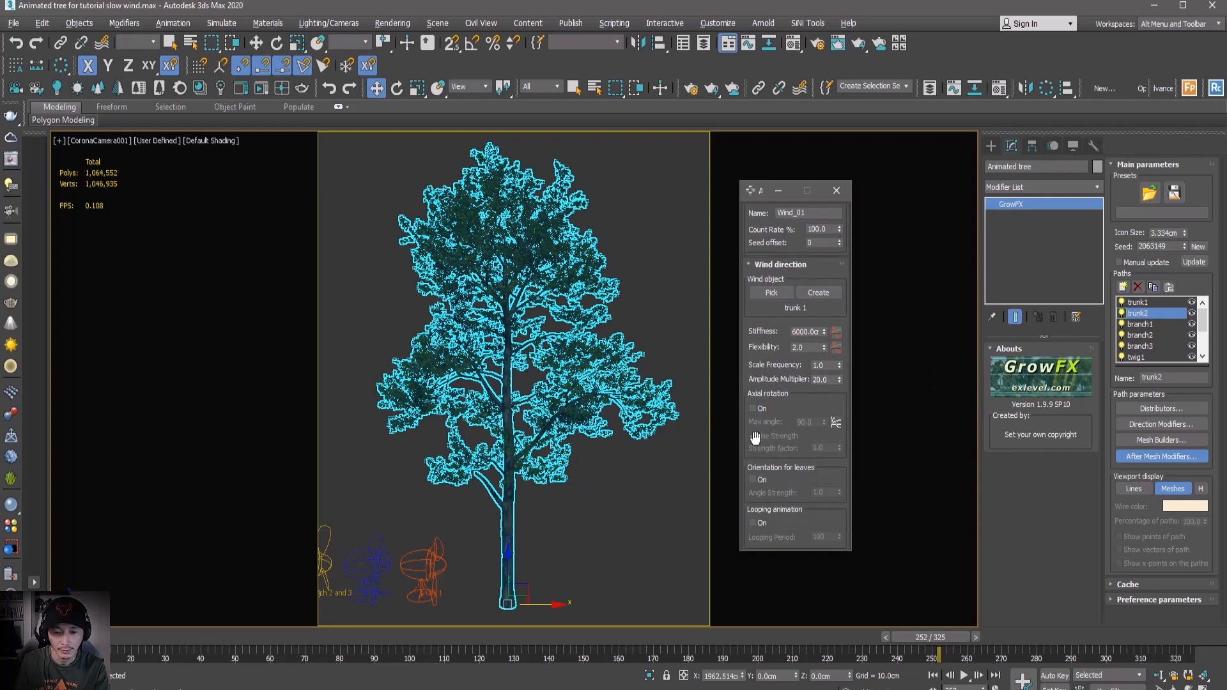
scroll(757, 436, "up", 5)
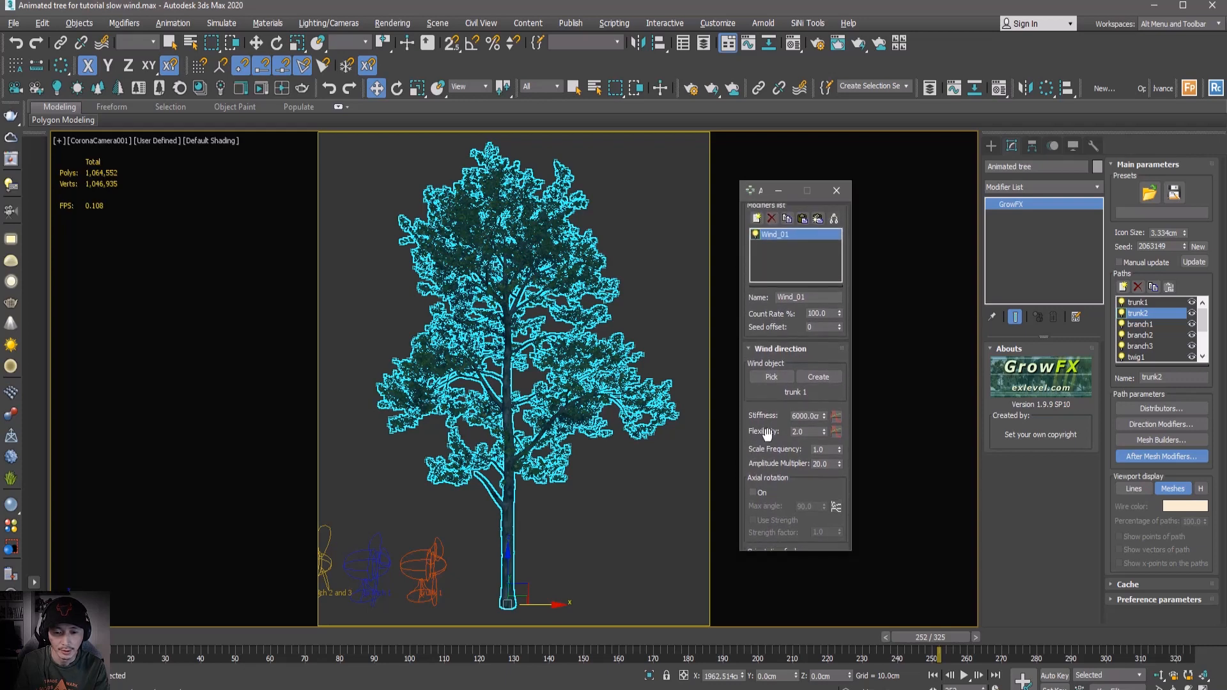
scroll(767, 434, "up", 1)
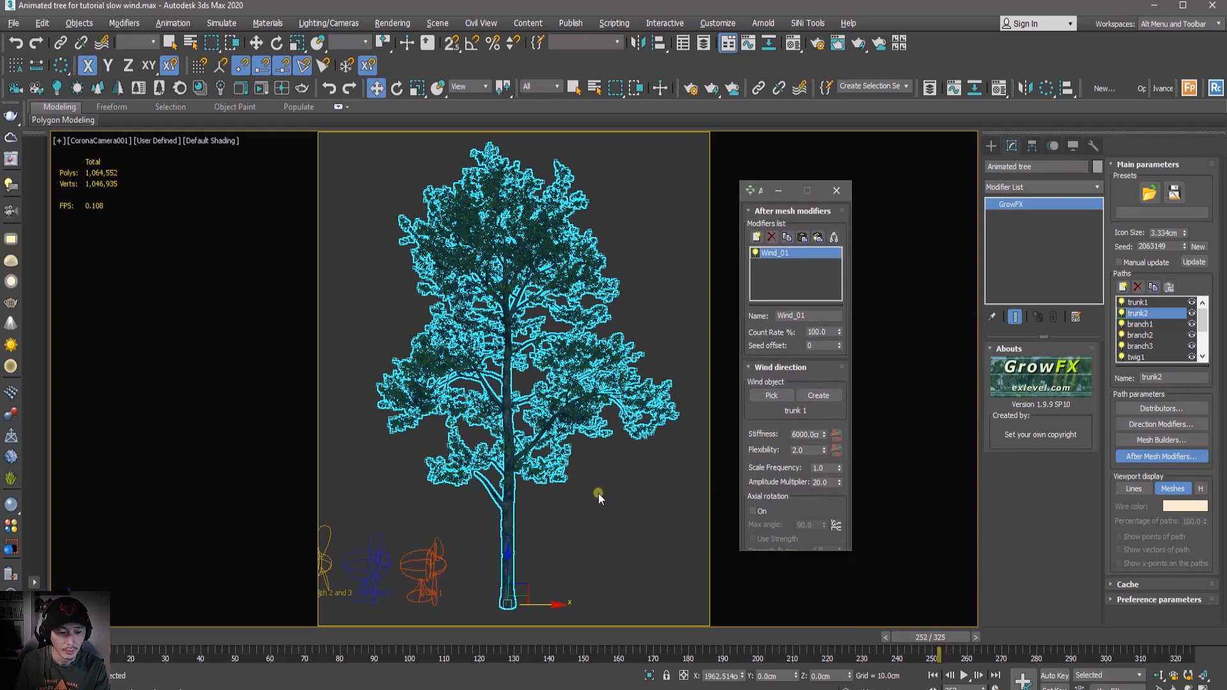
Select the trunk 1 wind object, review its fan size, wind speed and perturb settings, and reselect the tree.
left_click(452, 517)
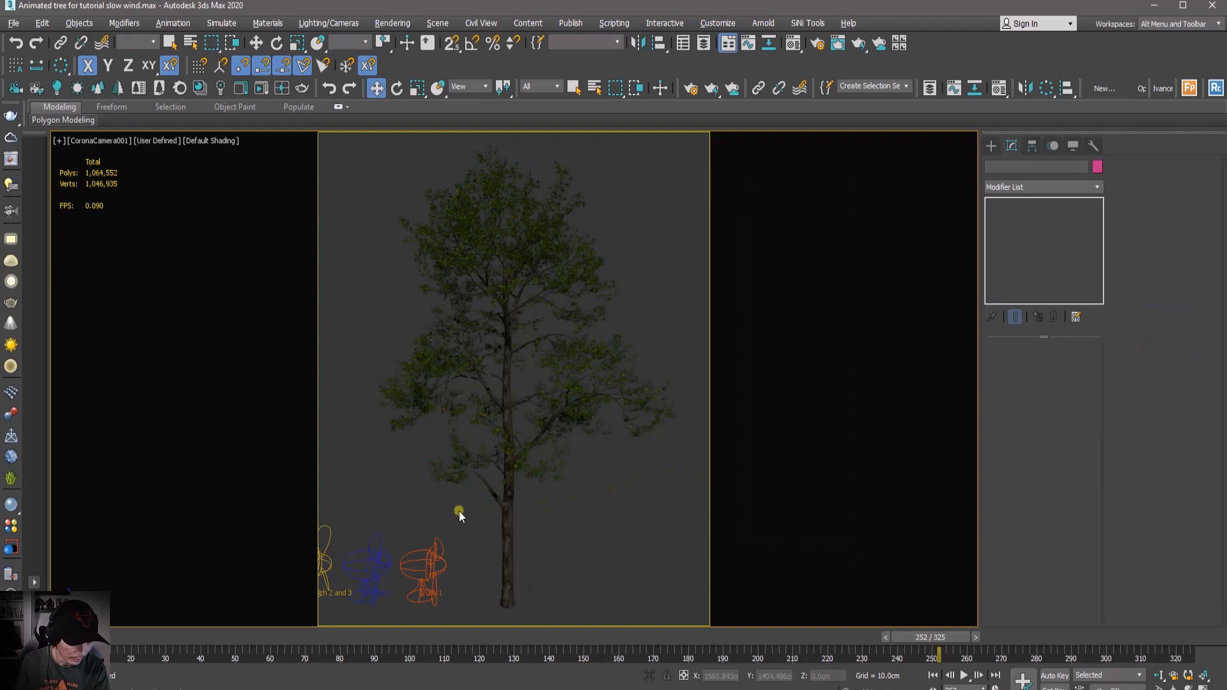
left_click(423, 598)
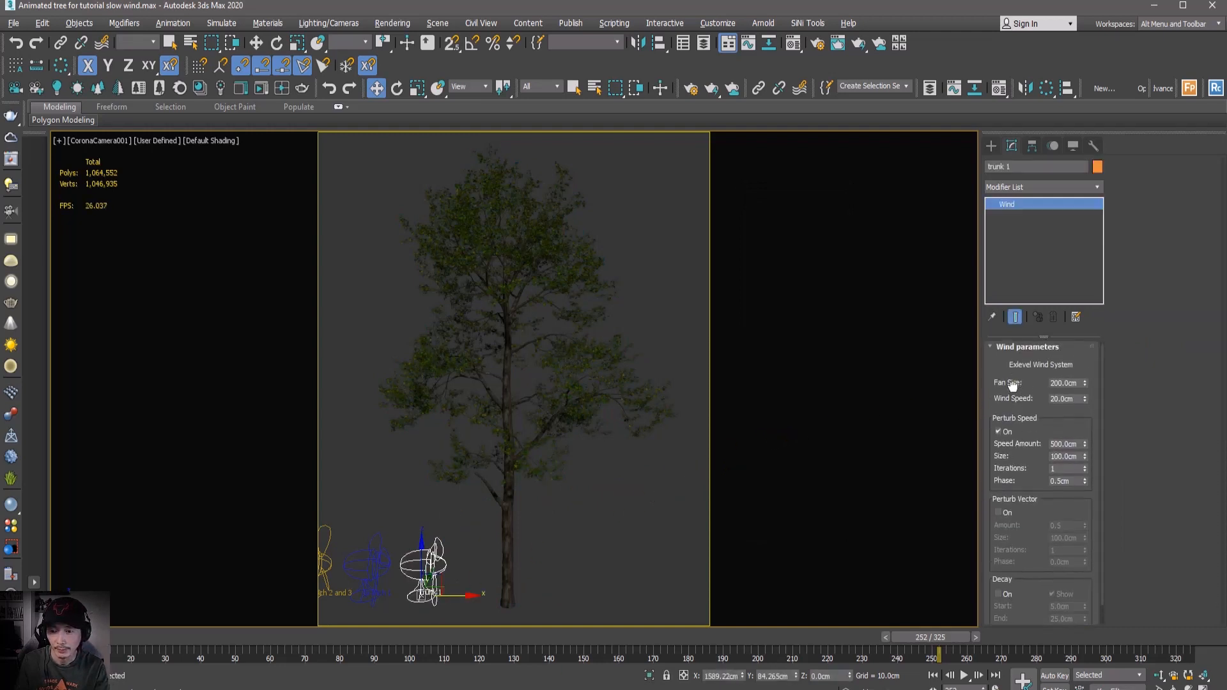
left_click(1051, 388)
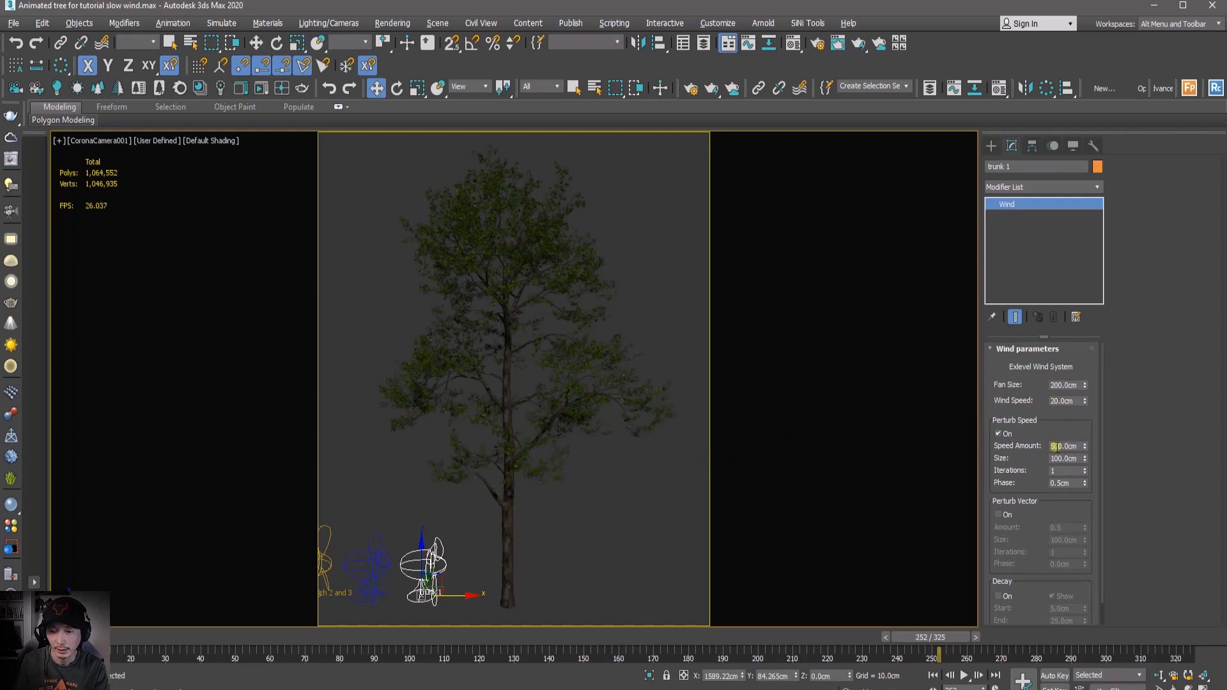
left_click_drag(1019, 406, 961, 395)
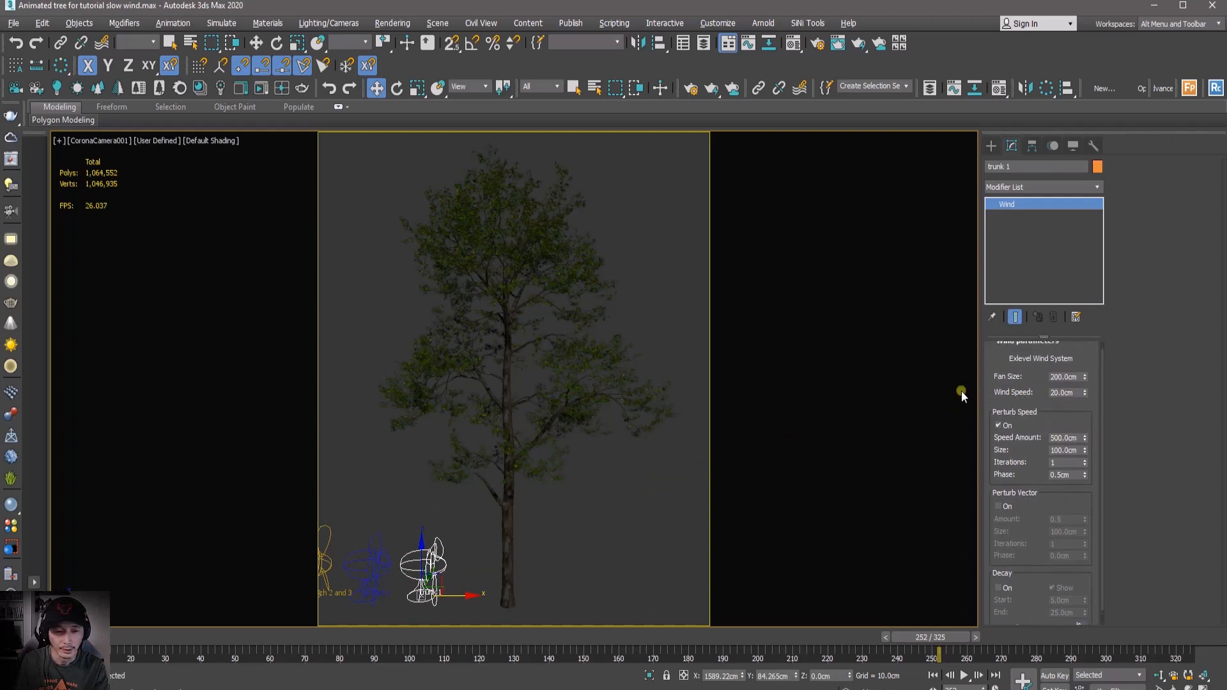
left_click(679, 293)
left_click(502, 505)
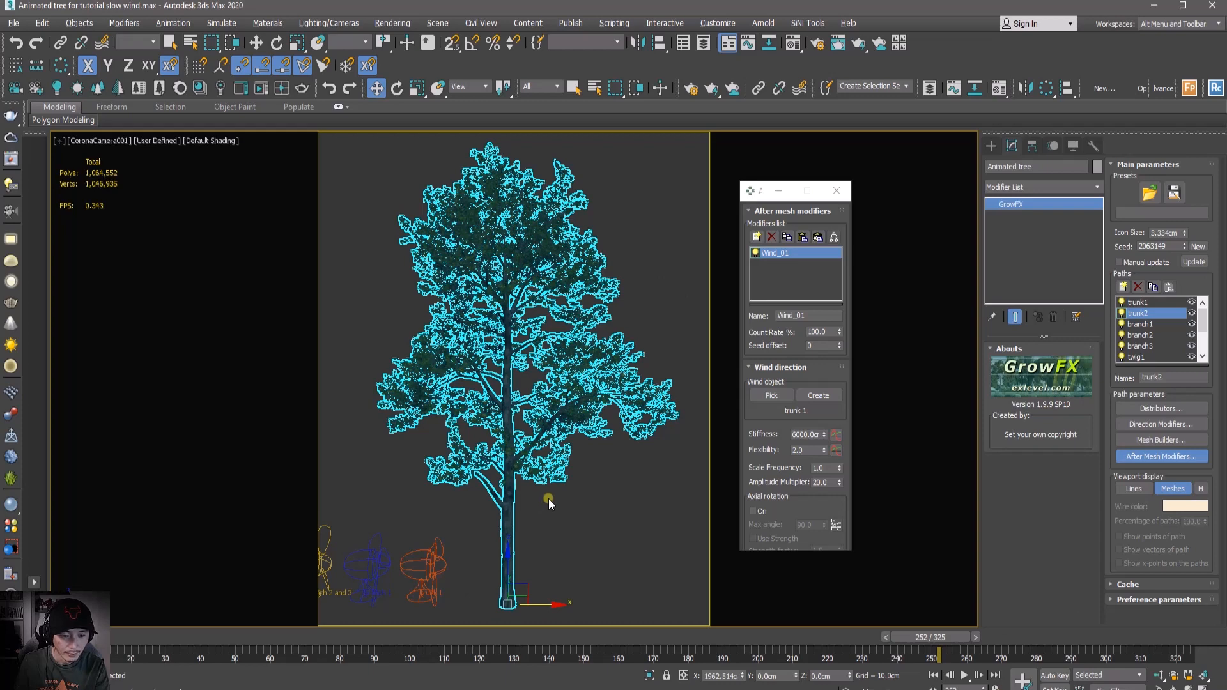
left_click(1097, 186)
left_click_drag(1097, 235, 1105, 423)
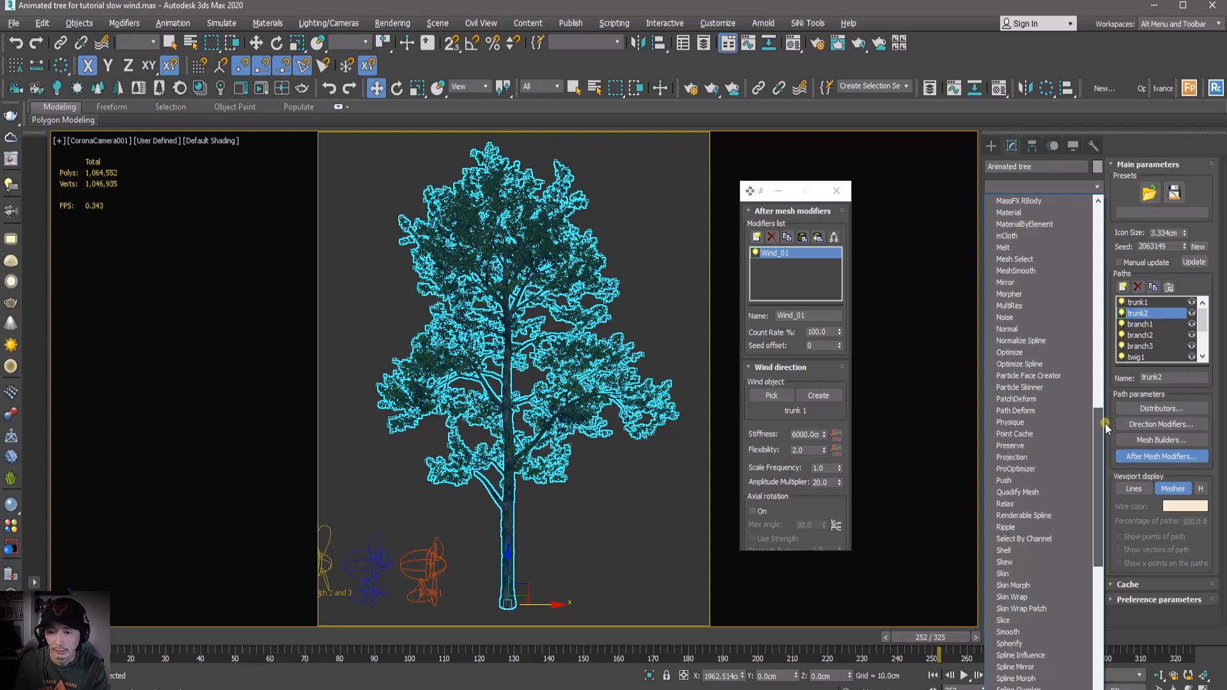
left_click(1057, 433)
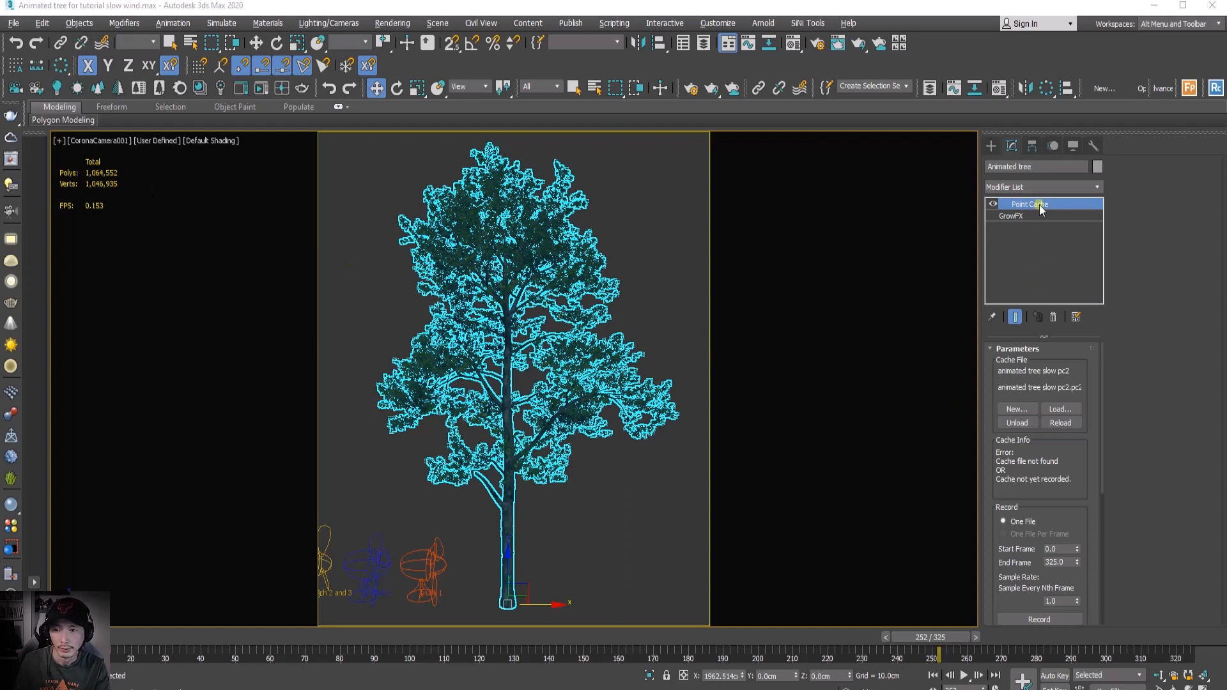
left_click(1053, 317)
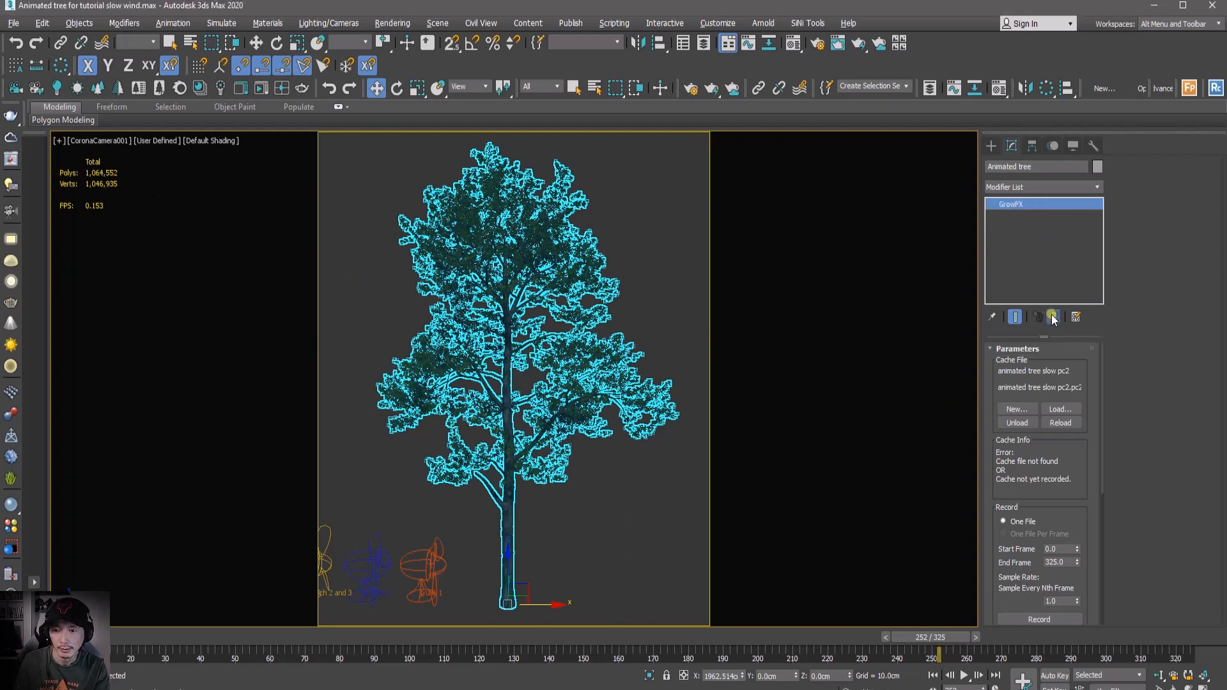
Add a Point Cache modifier on top of the tree's GrowFX object.
left_click(1097, 187)
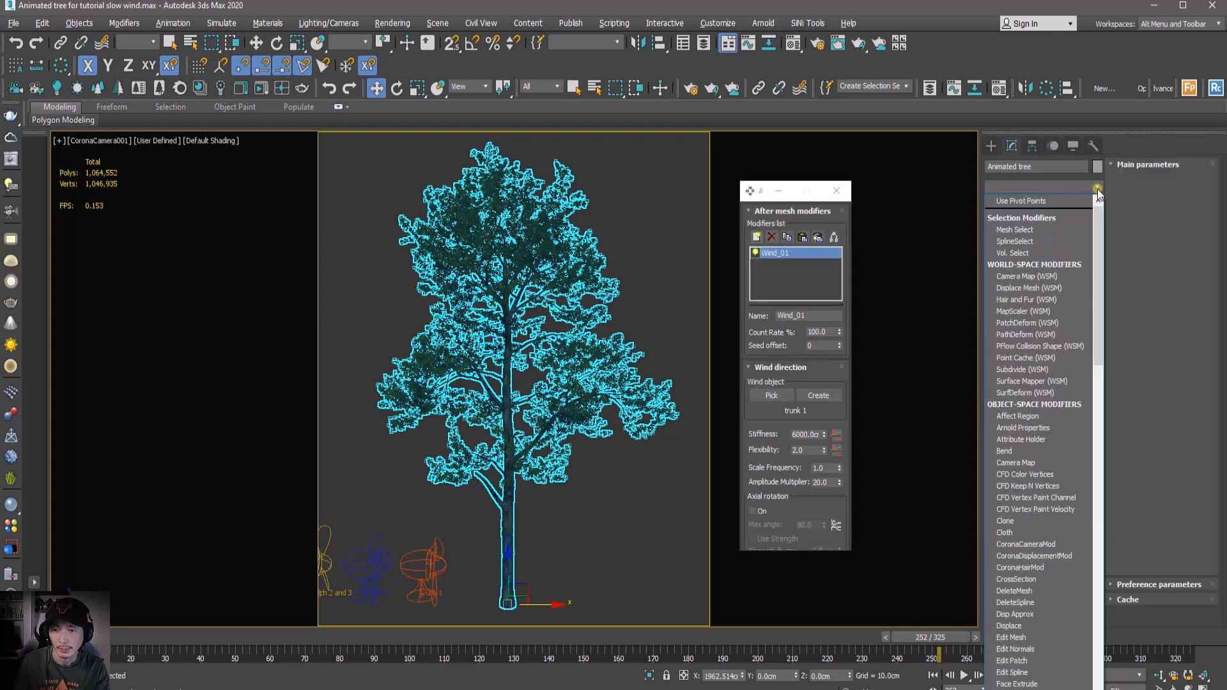
scroll(1102, 306, "down", 5)
left_click_drag(1102, 306, 1103, 448)
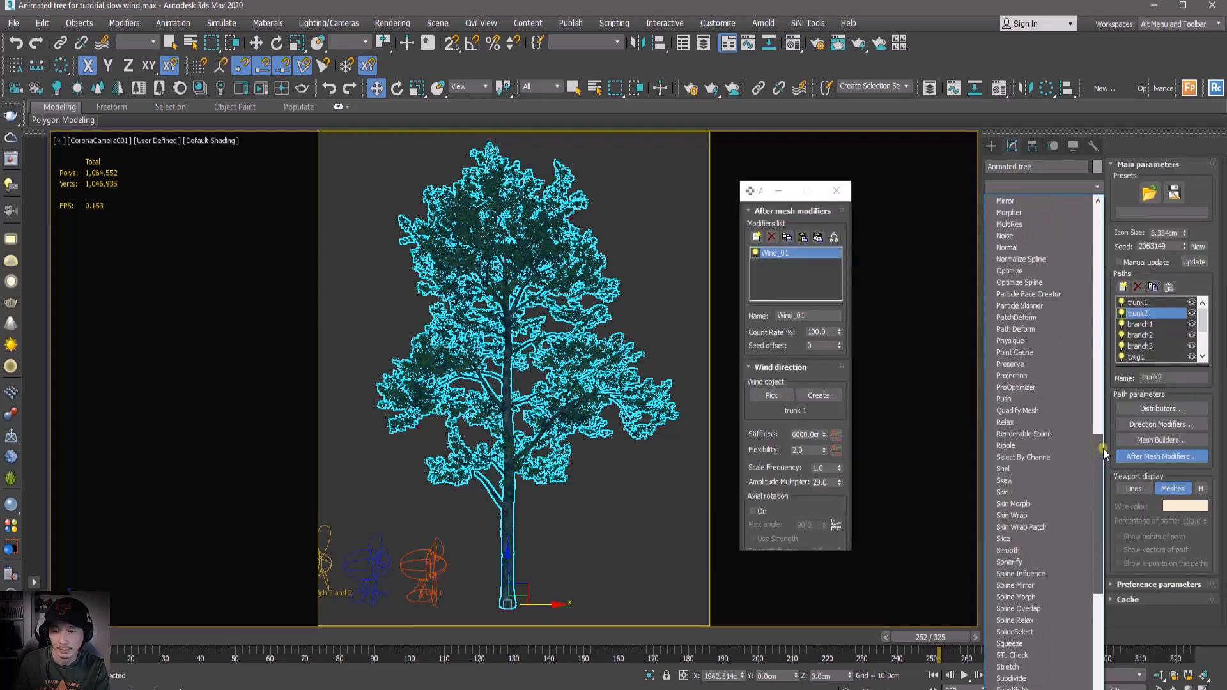
left_click(1031, 352)
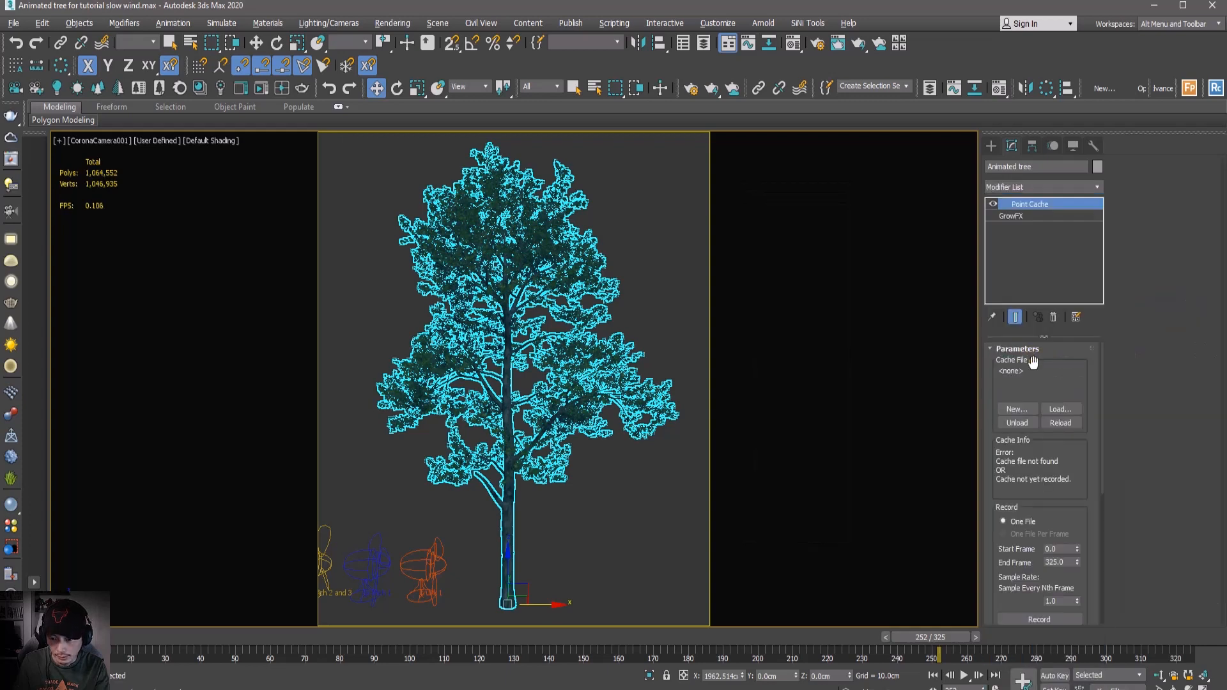
Create a new cache file named "Animated_tree slow wind" in the AVT_GROW FX TUTORIAL 002 folder.
left_click(1014, 409)
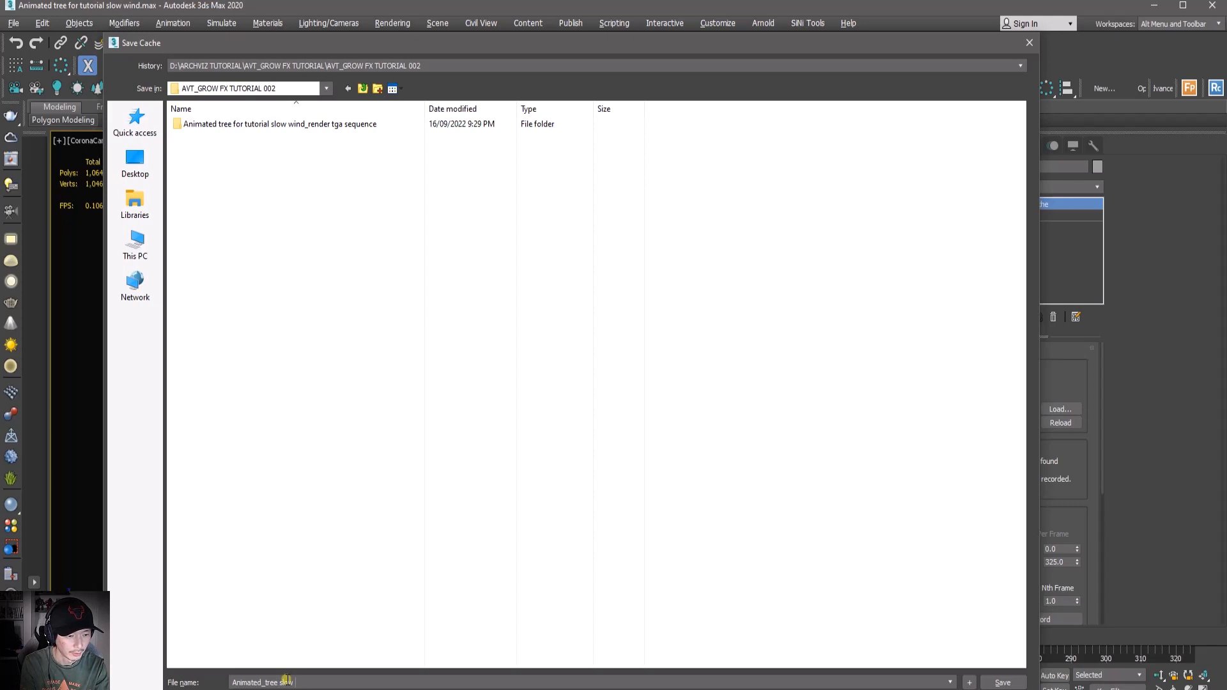
type("slow wind")
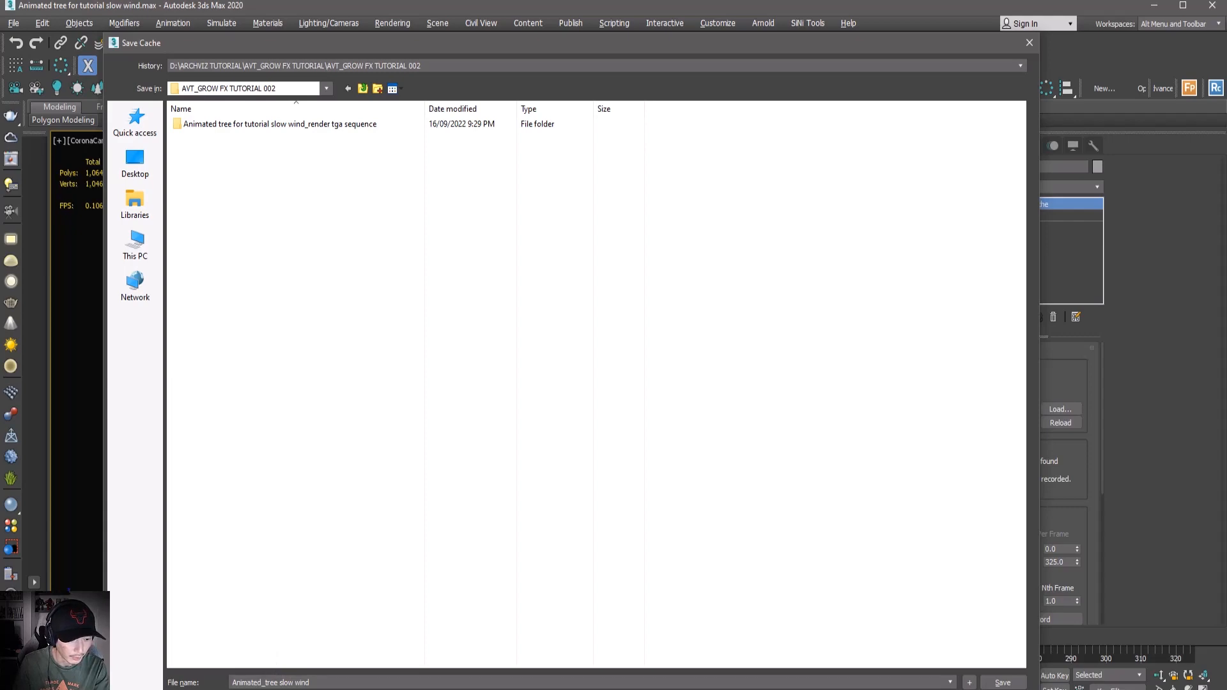
left_click(996, 682)
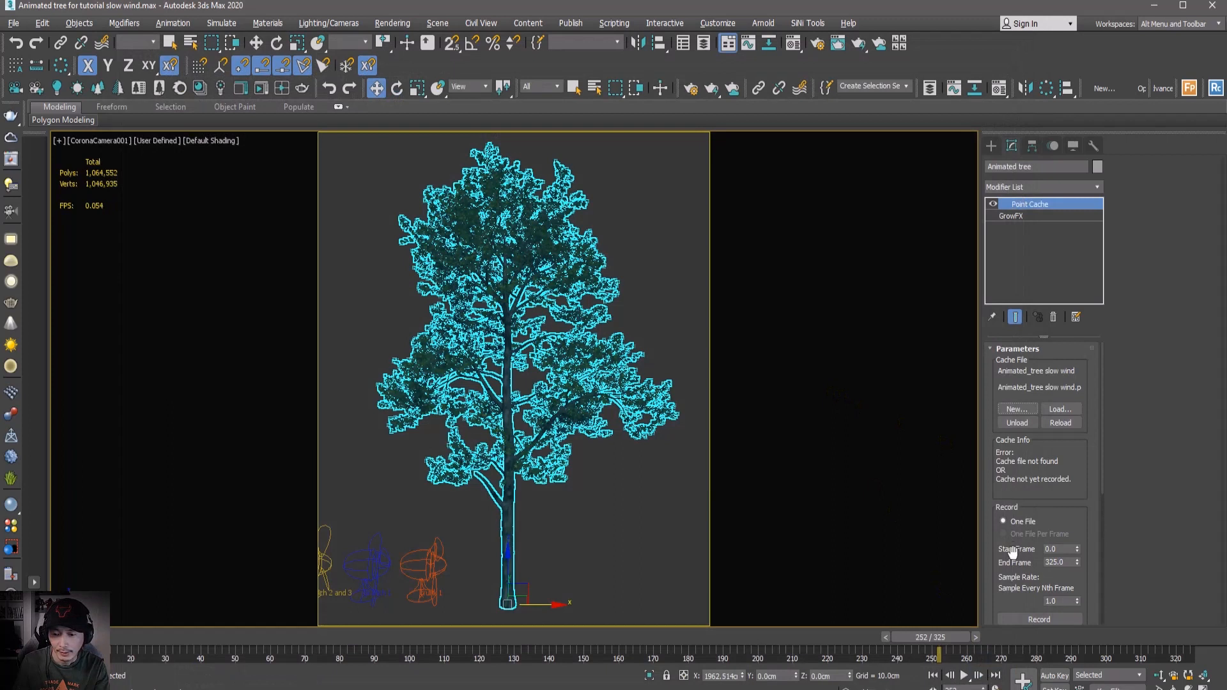
Check the start frame, end frame and sample rate, and record the tree's animation into the point cache file.
left_click_drag(1019, 483, 1016, 412)
left_click(1056, 478)
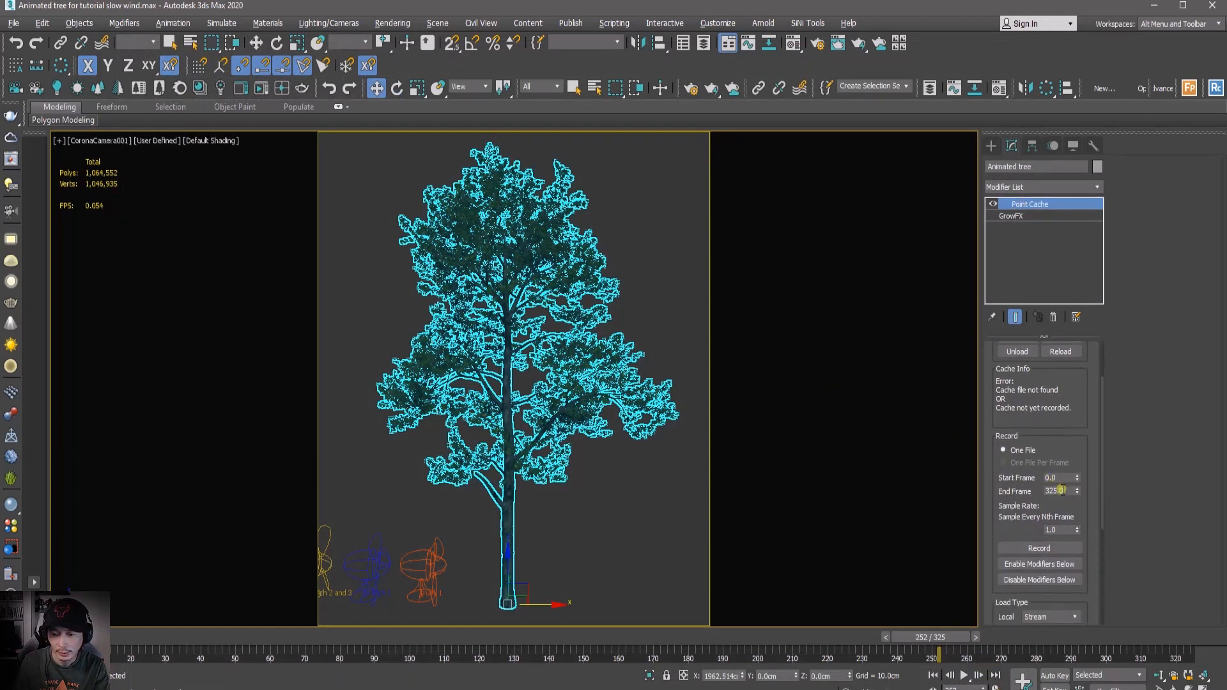
mouse_move(1023, 492)
left_mouse_down()
mouse_move(1019, 456)
mouse_move(1025, 485)
left_mouse_up()
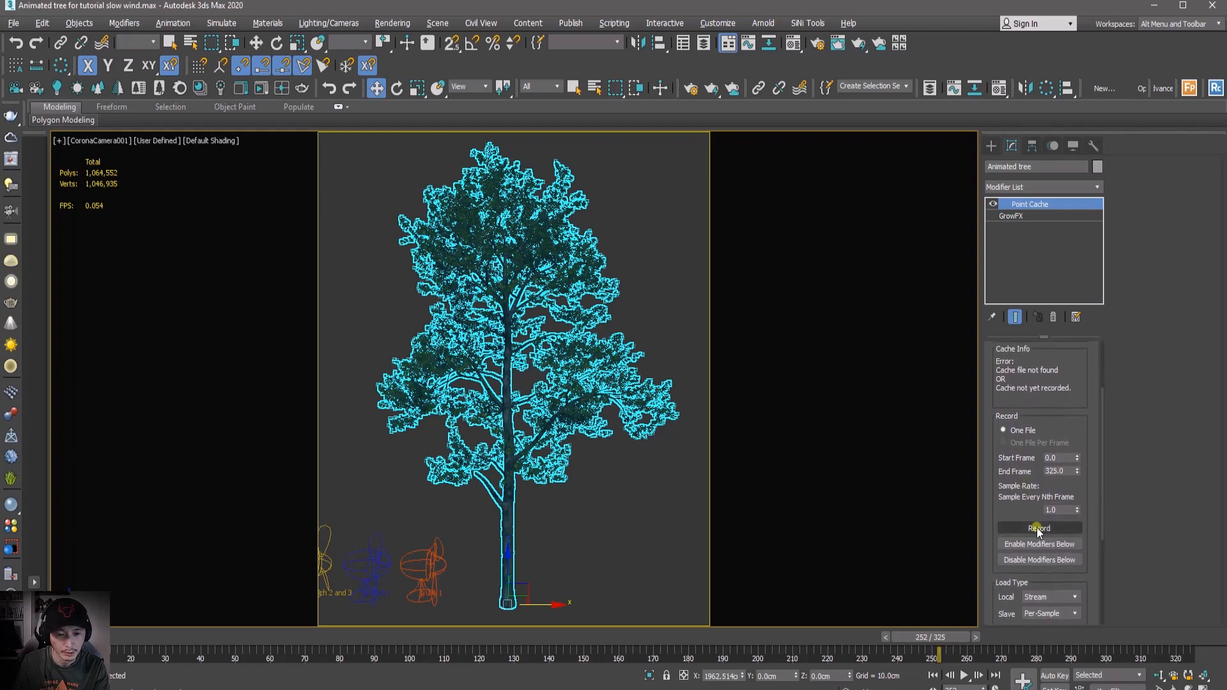
left_click(1038, 529)
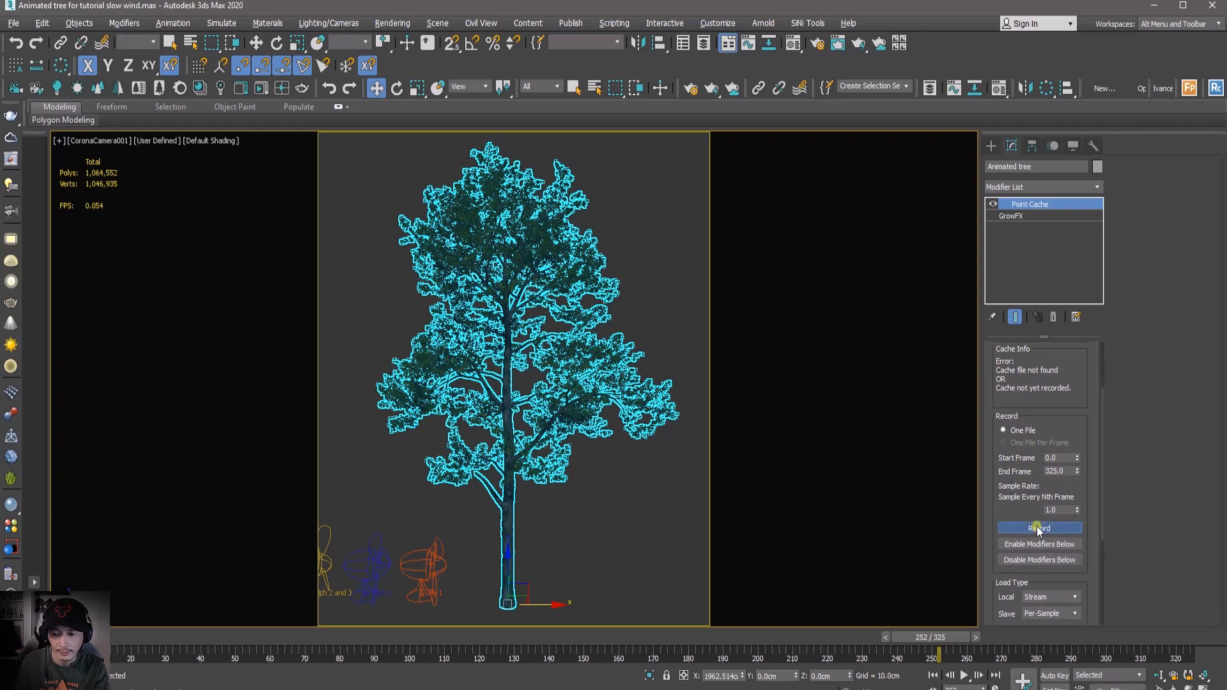
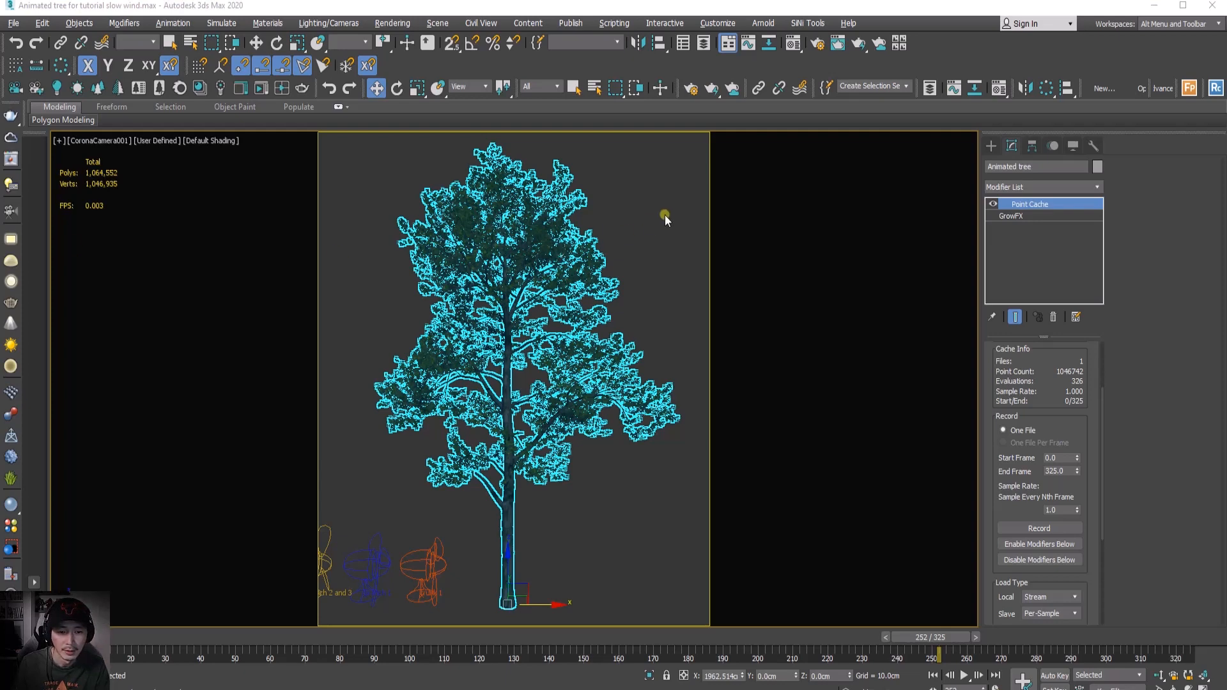
Reselect the tree and review the recorded cache's file, cache info and record settings.
left_click(627, 297)
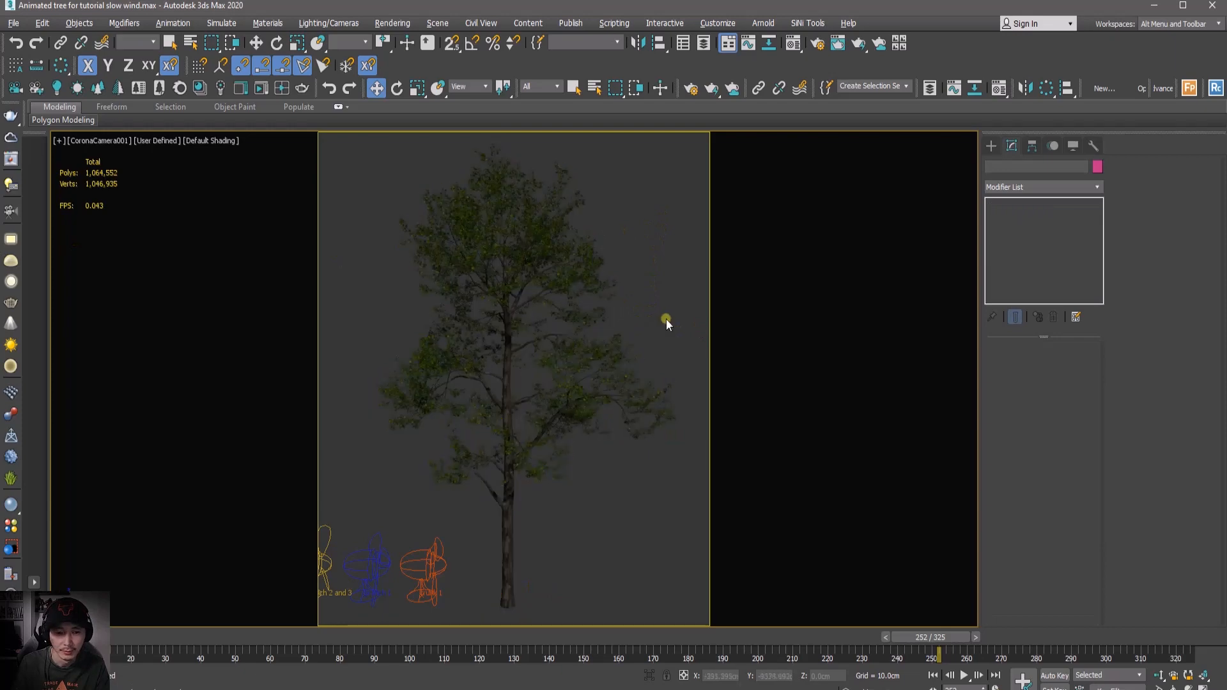
left_click(626, 286)
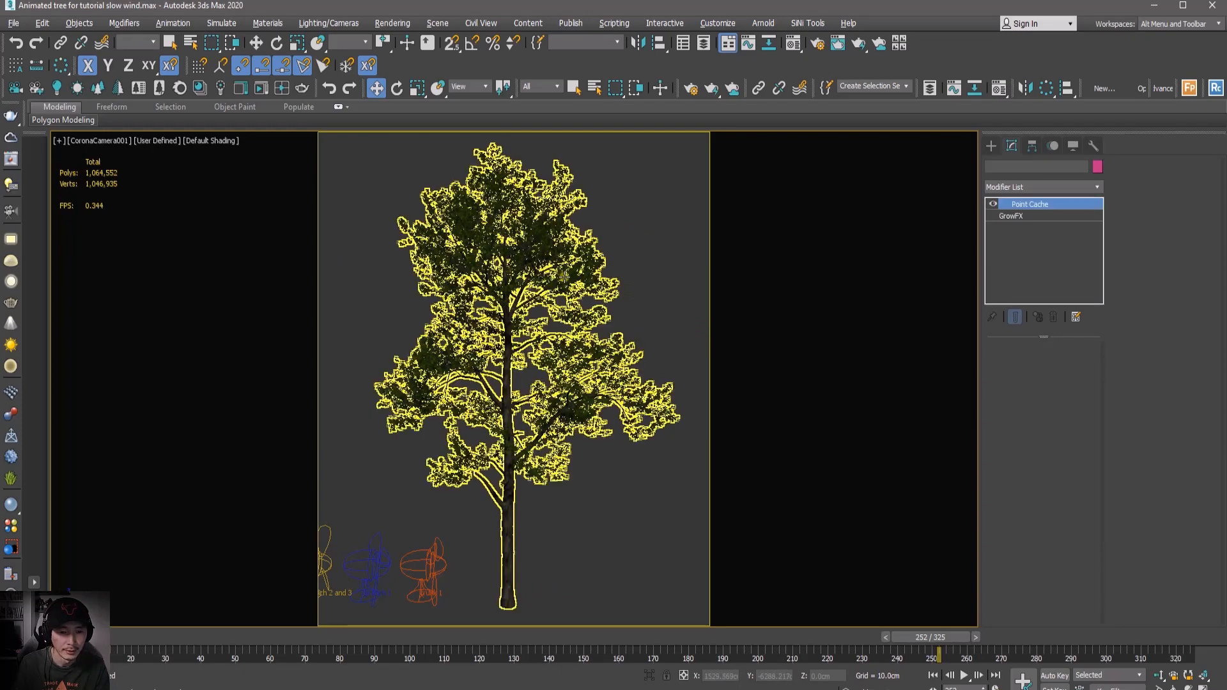
left_click(661, 285)
left_click(624, 285)
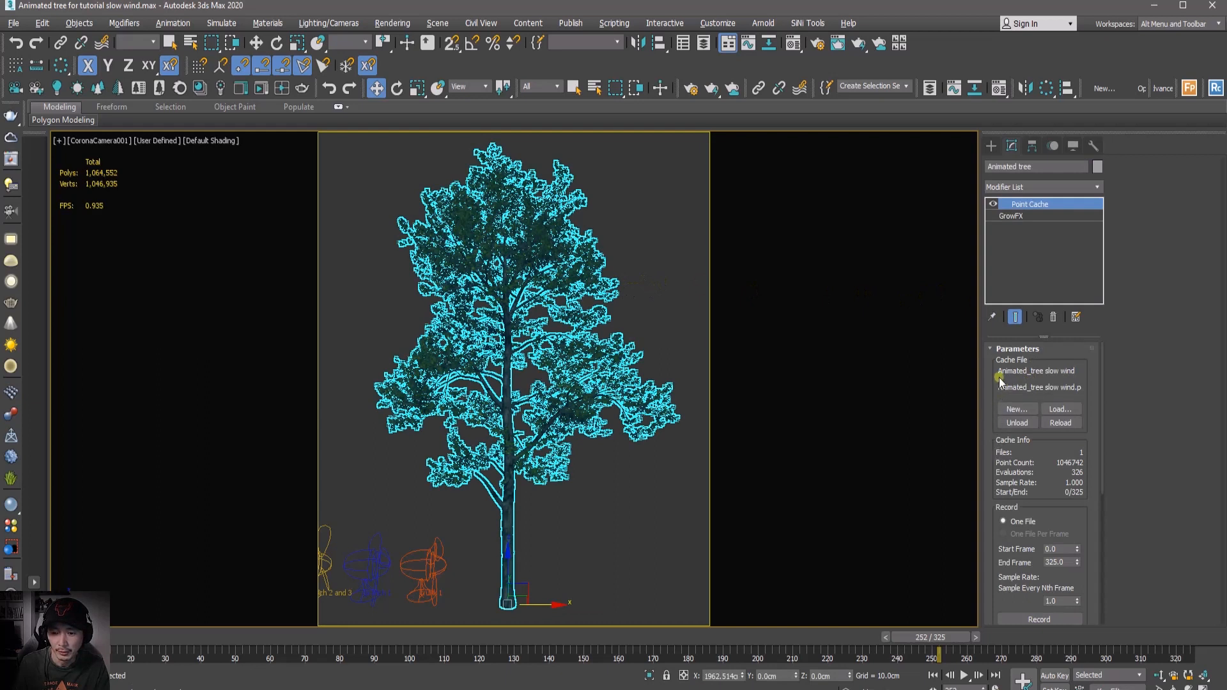
scroll(1003, 460, "down", 4)
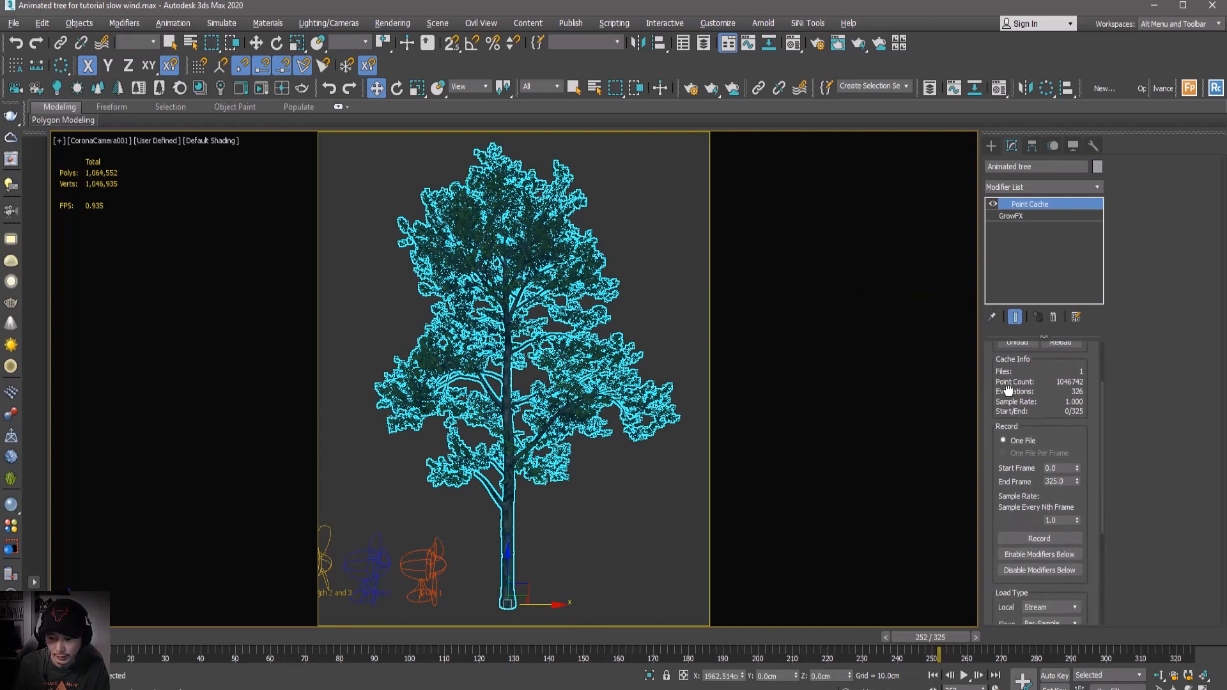
scroll(1010, 447, "up", 3)
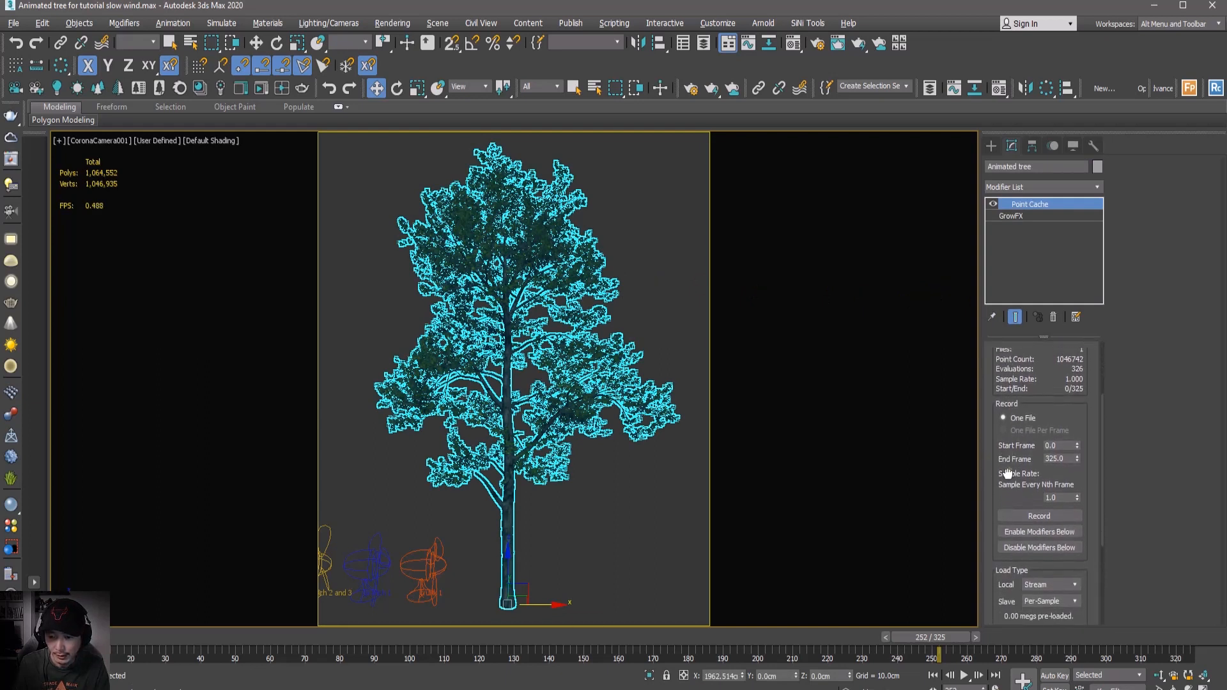
scroll(1016, 441, "up", 1)
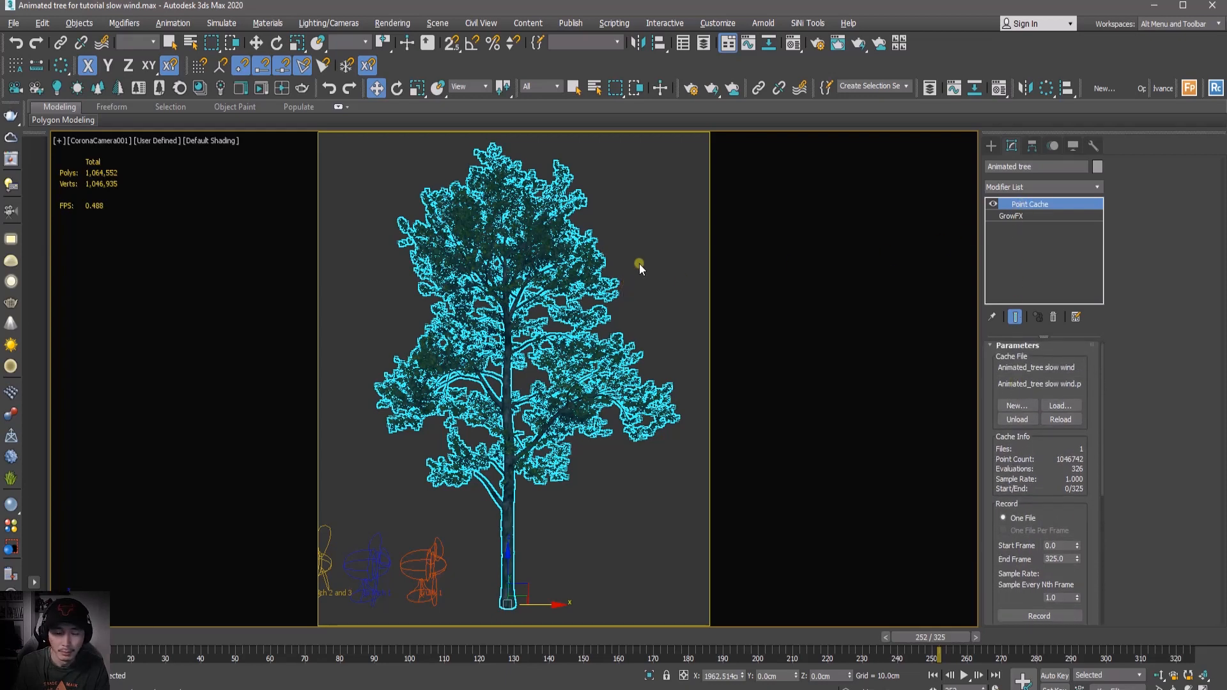
Reselect the tree and copy its Point Cache modifier from the modifier stack.
left_click(639, 263)
left_click(547, 265)
left_click(1047, 204)
right_click(1053, 204)
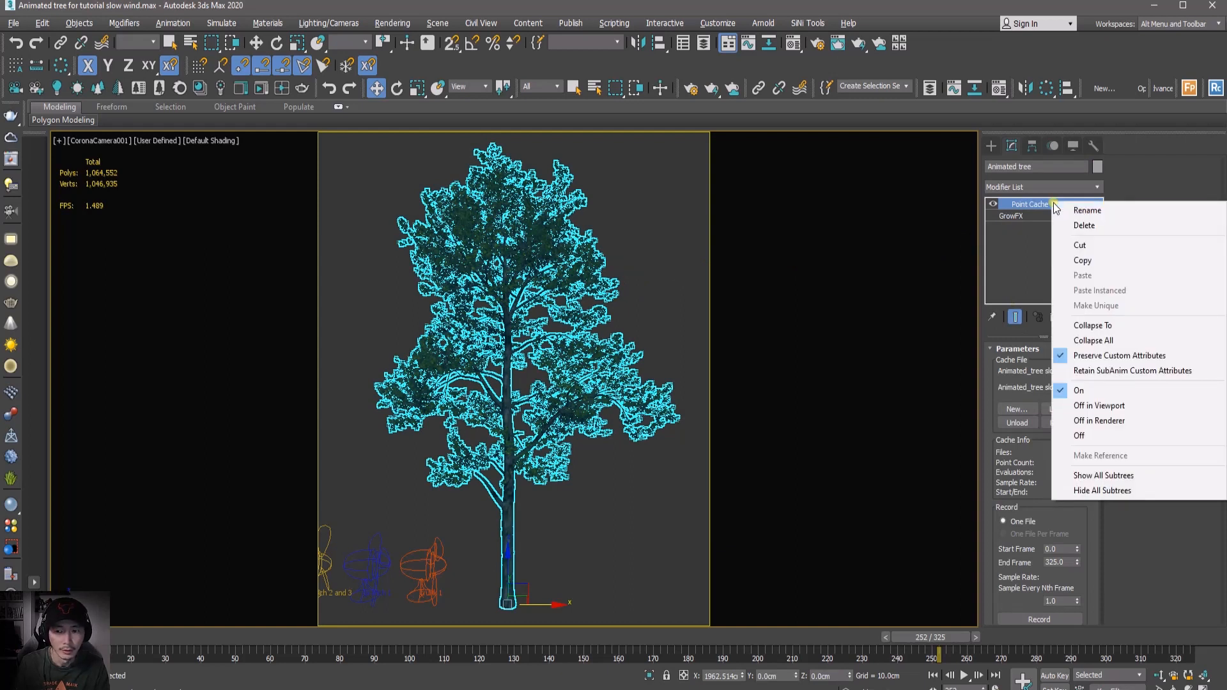
left_click(1080, 260)
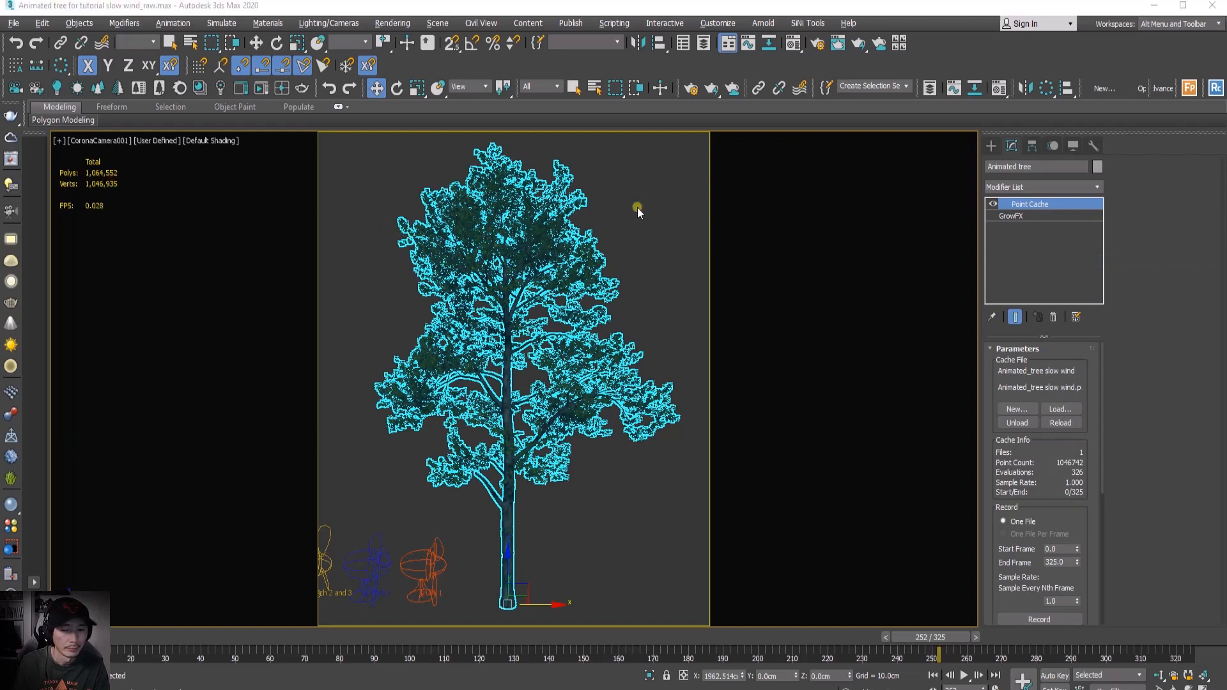
right_click(1027, 206)
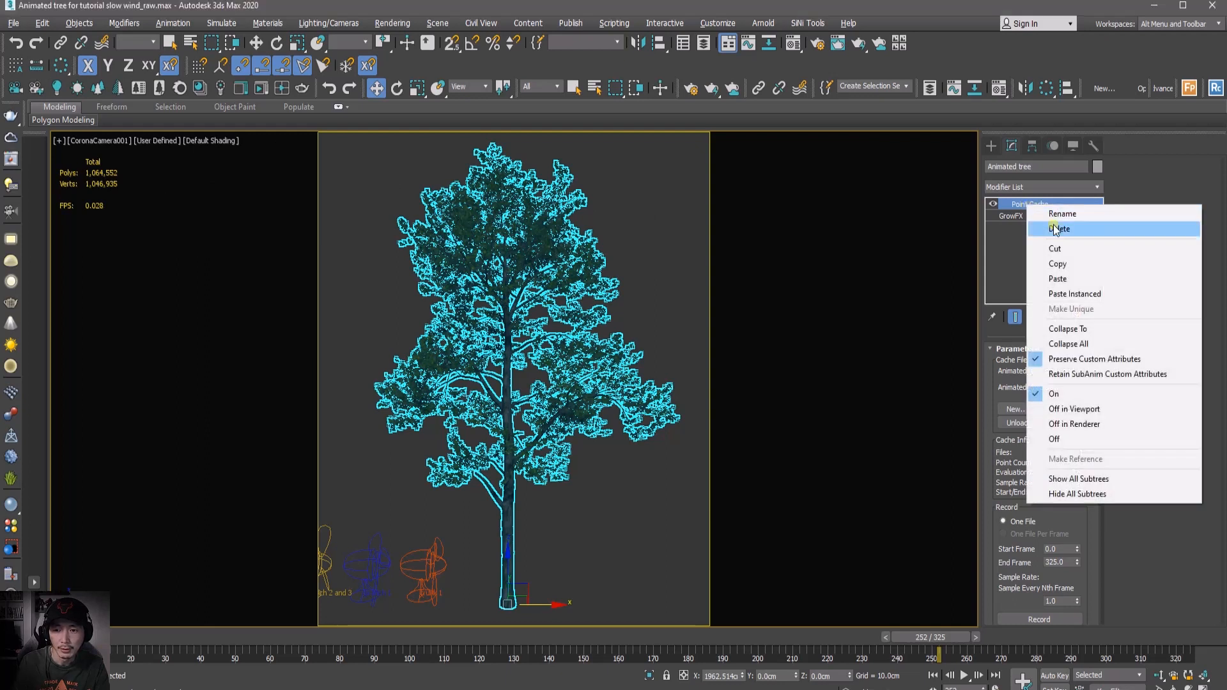
left_click(1040, 261)
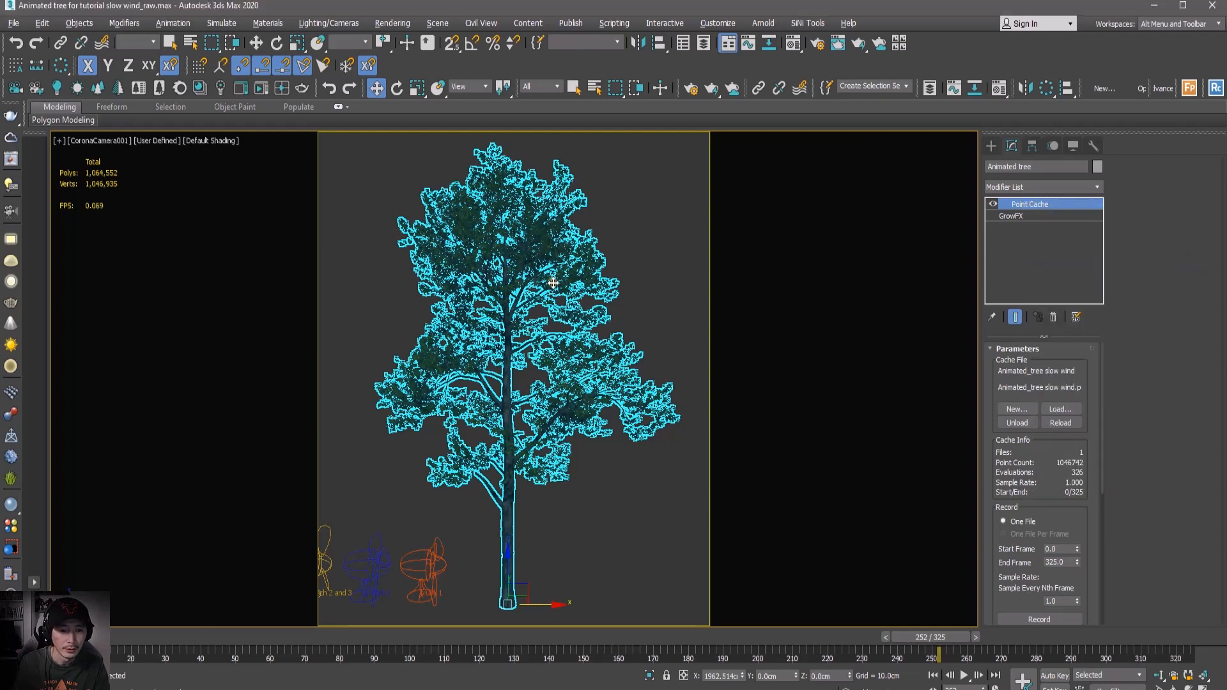
Convert the tree to an Editable Mesh and paste the copied Point Cache modifier onto it.
right_click(552, 283)
mouse_move(585, 429)
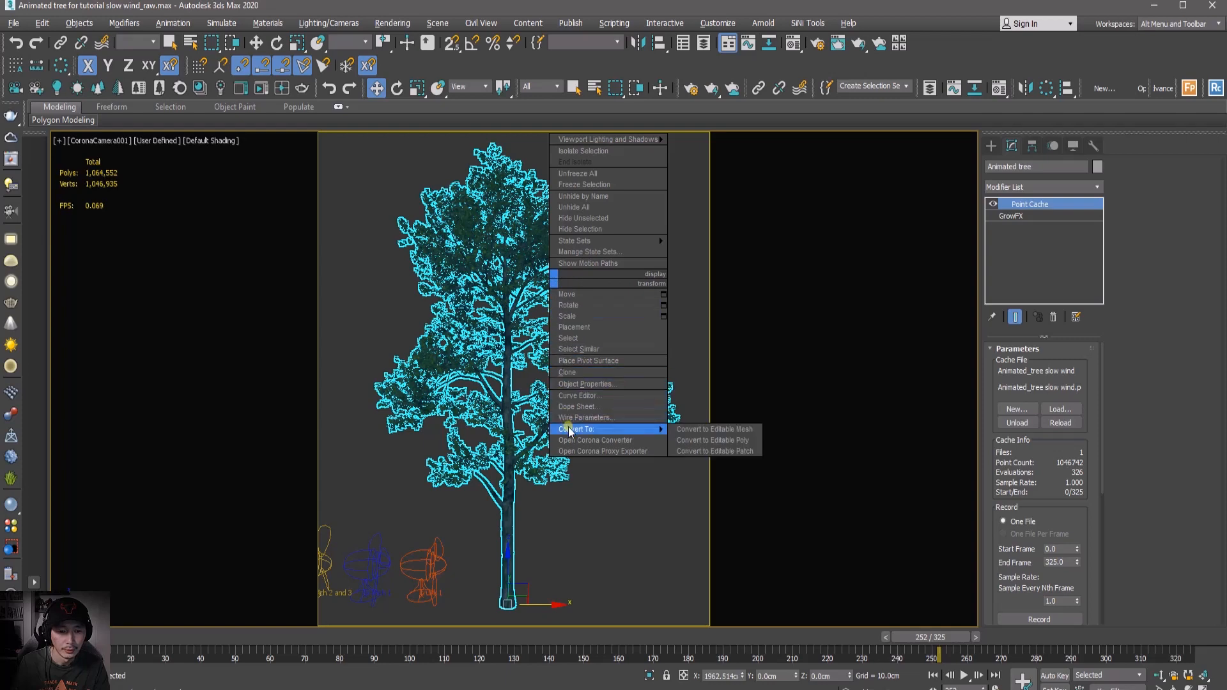
left_click(703, 430)
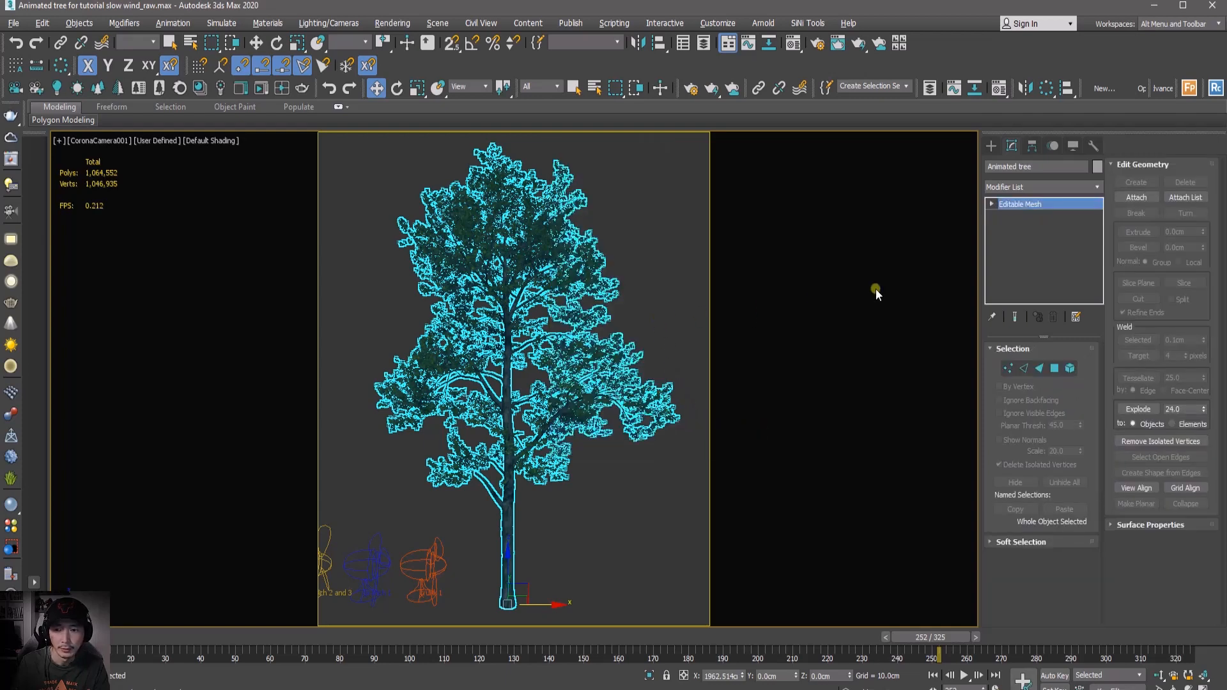
right_click(1026, 207)
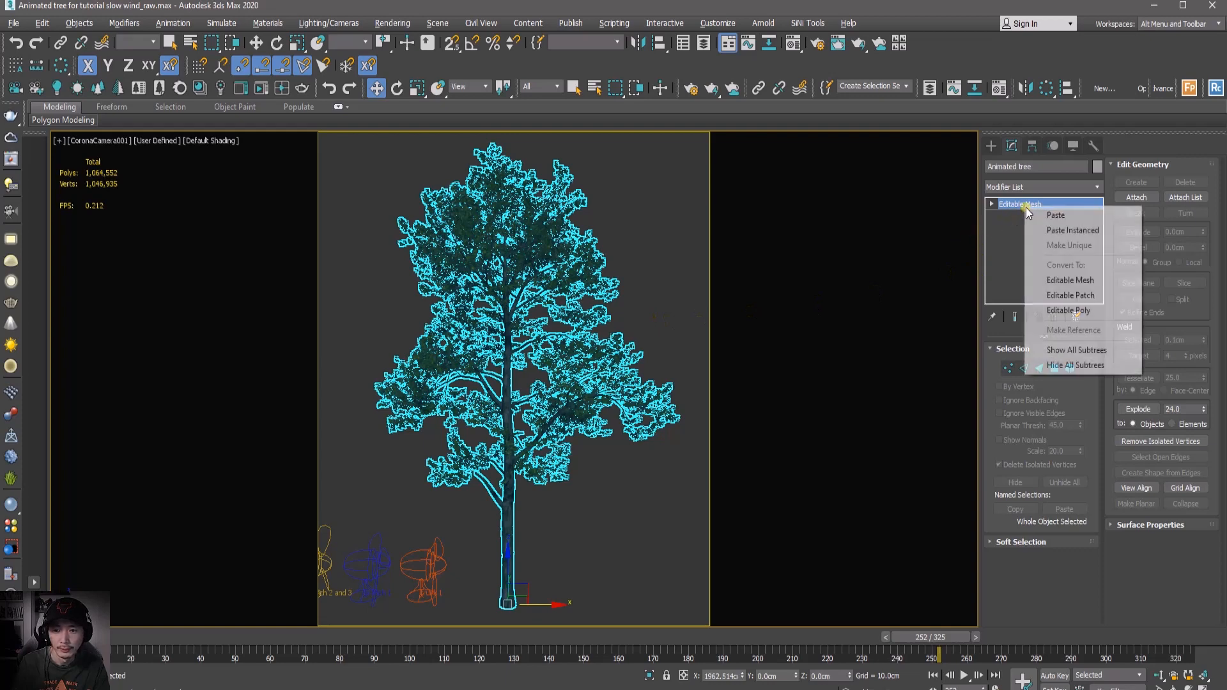
left_click(1044, 216)
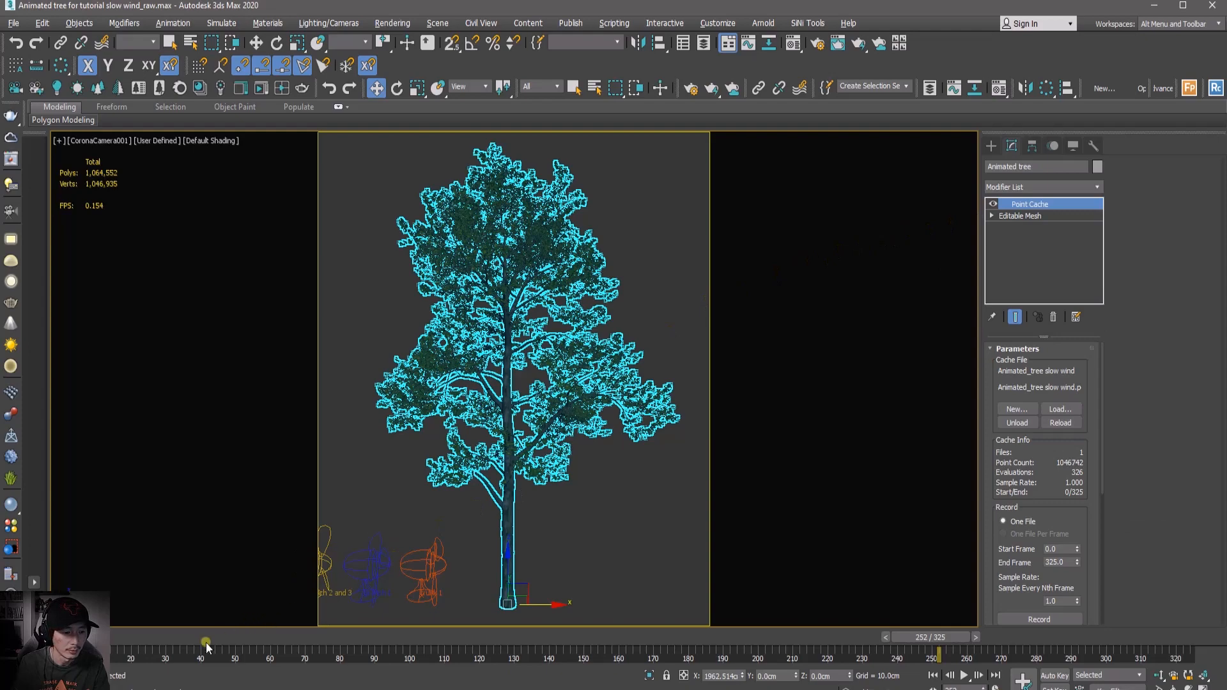
Scrub through the cached tree animation and delete all the wind objects beside the trunk in the Front view.
left_click_drag(80, 640, 384, 640)
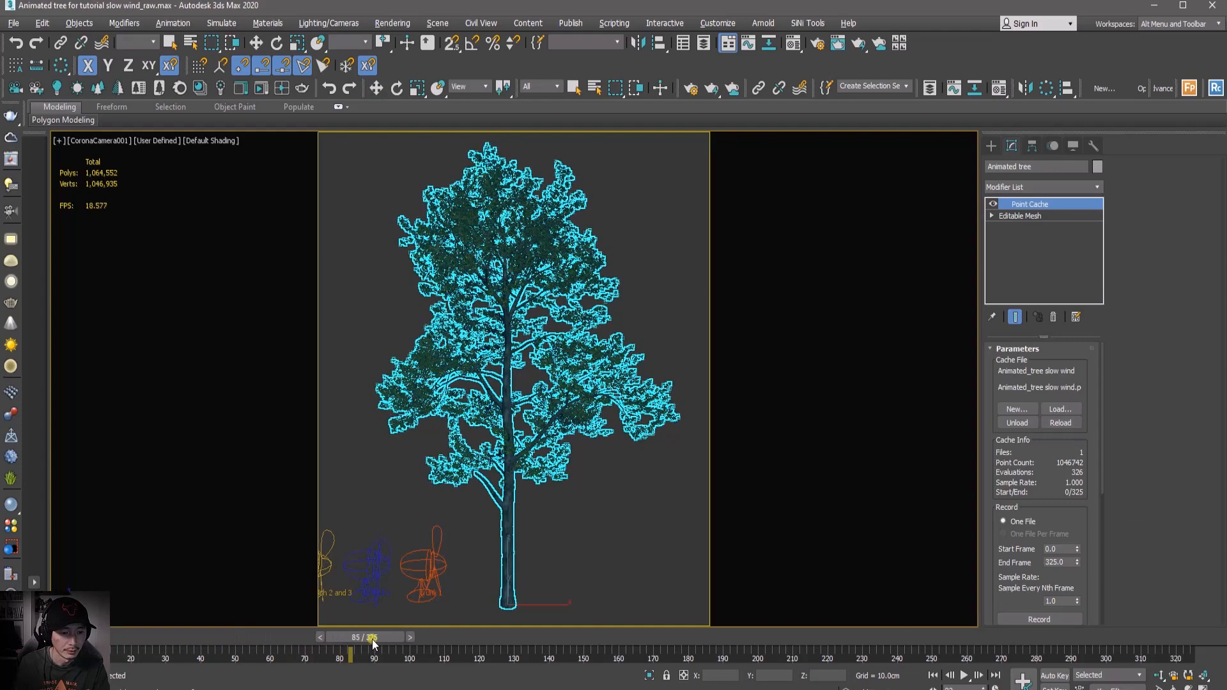
left_click(437, 558)
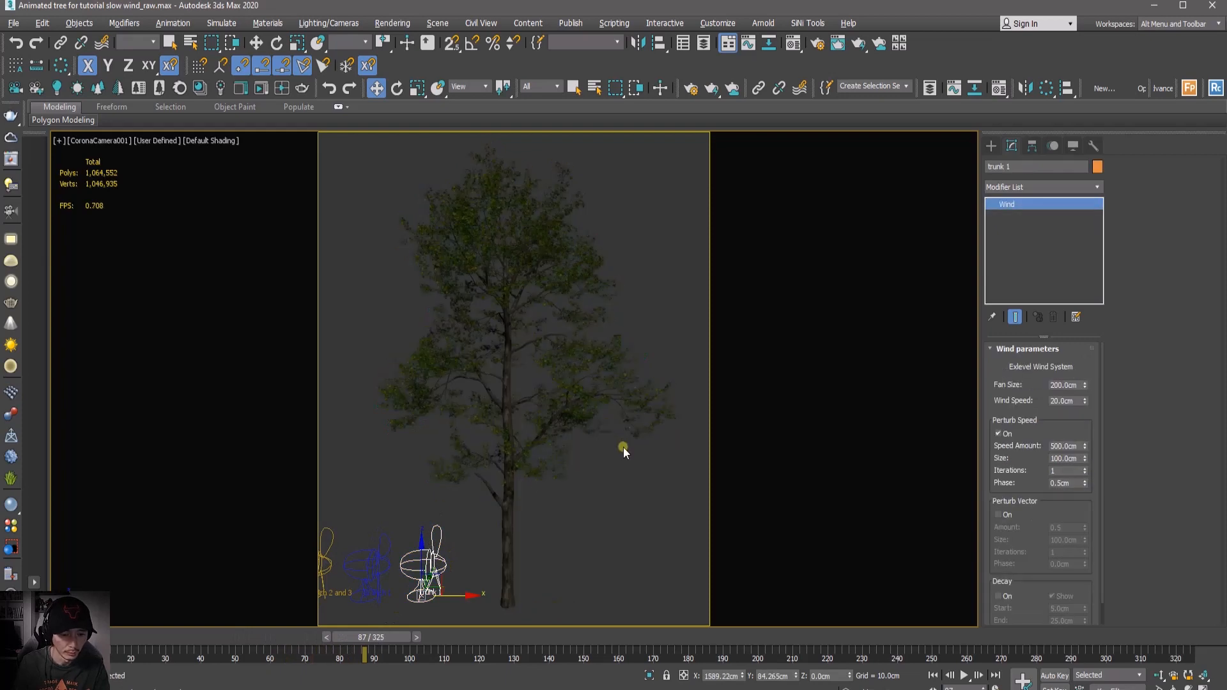
key("alt+w")
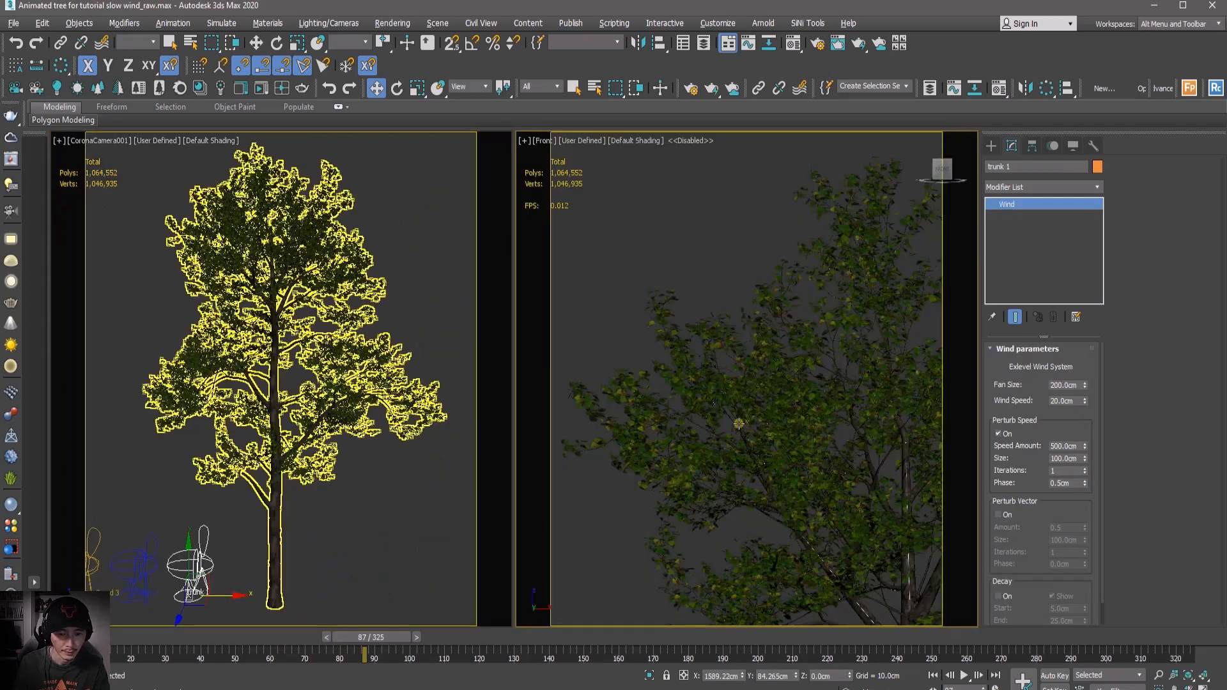
key("z")
scroll(741, 423, "down", 6)
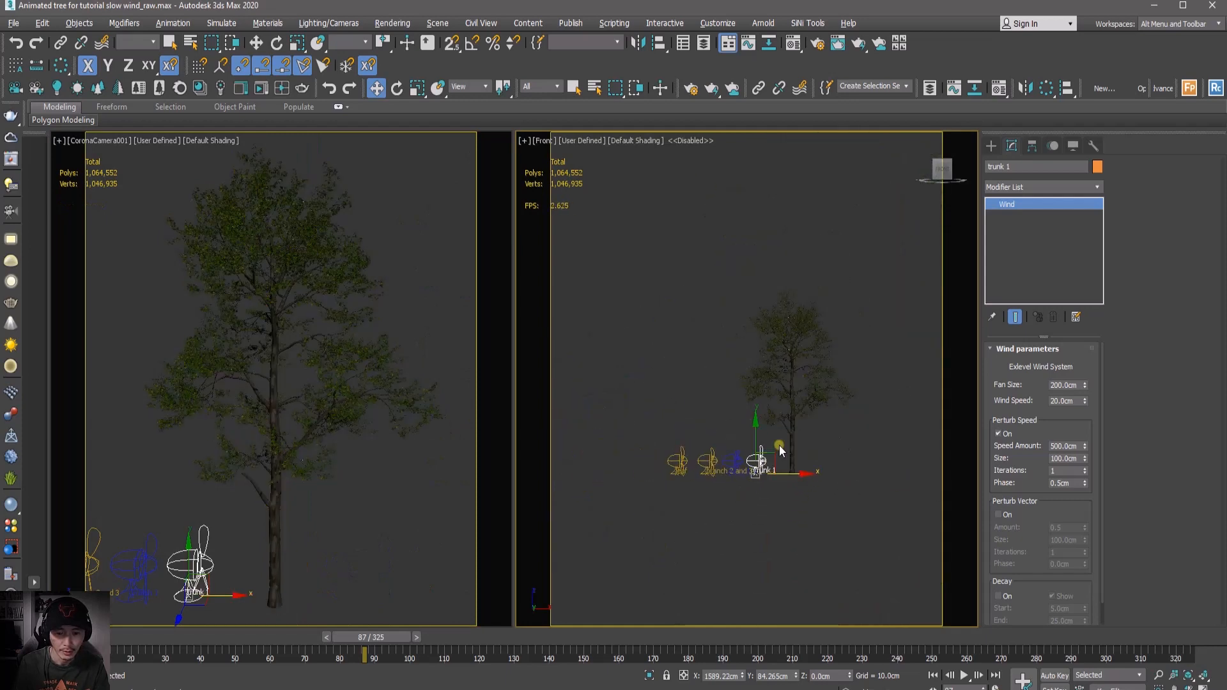
left_click_drag(780, 443, 639, 486)
key("Delete")
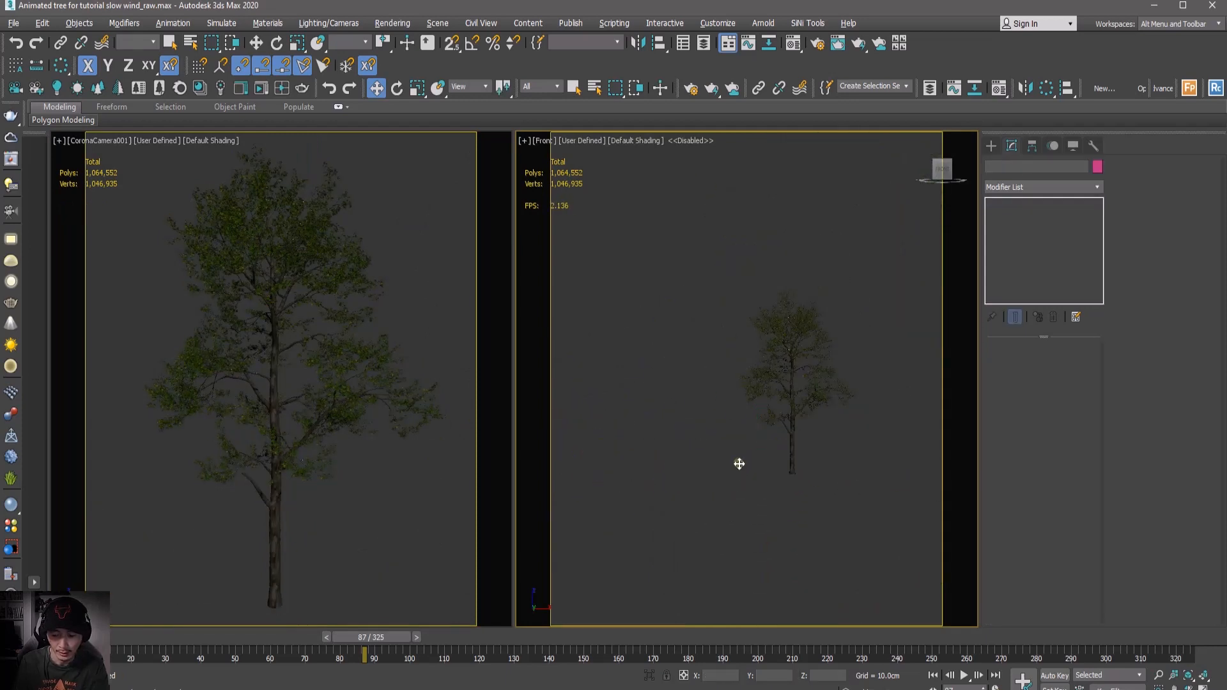
Select the tree, frame it in the maximised Front view and play its cached animation from the first frame.
left_click(783, 401)
scroll(809, 400, "up", 6)
scroll(795, 427, "down", 6)
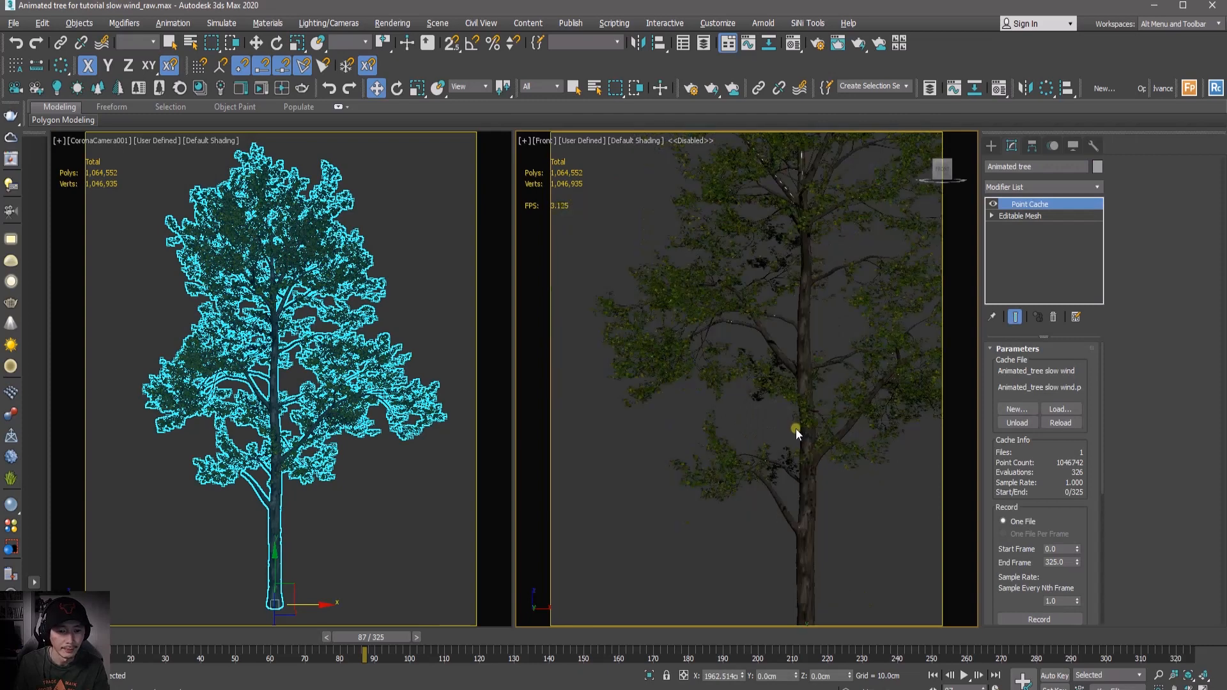
key("alt+w")
middle_click_drag(617, 442, 626, 479)
key("Home")
key("/")
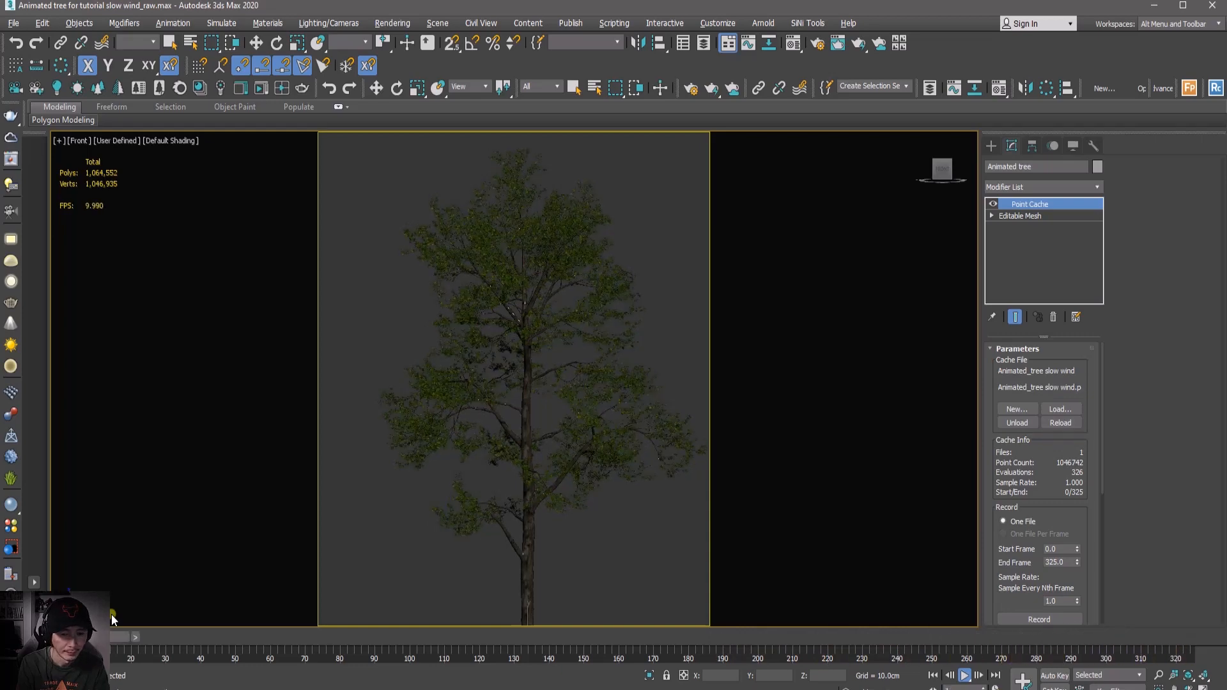
key("slash")
left_click(646, 215)
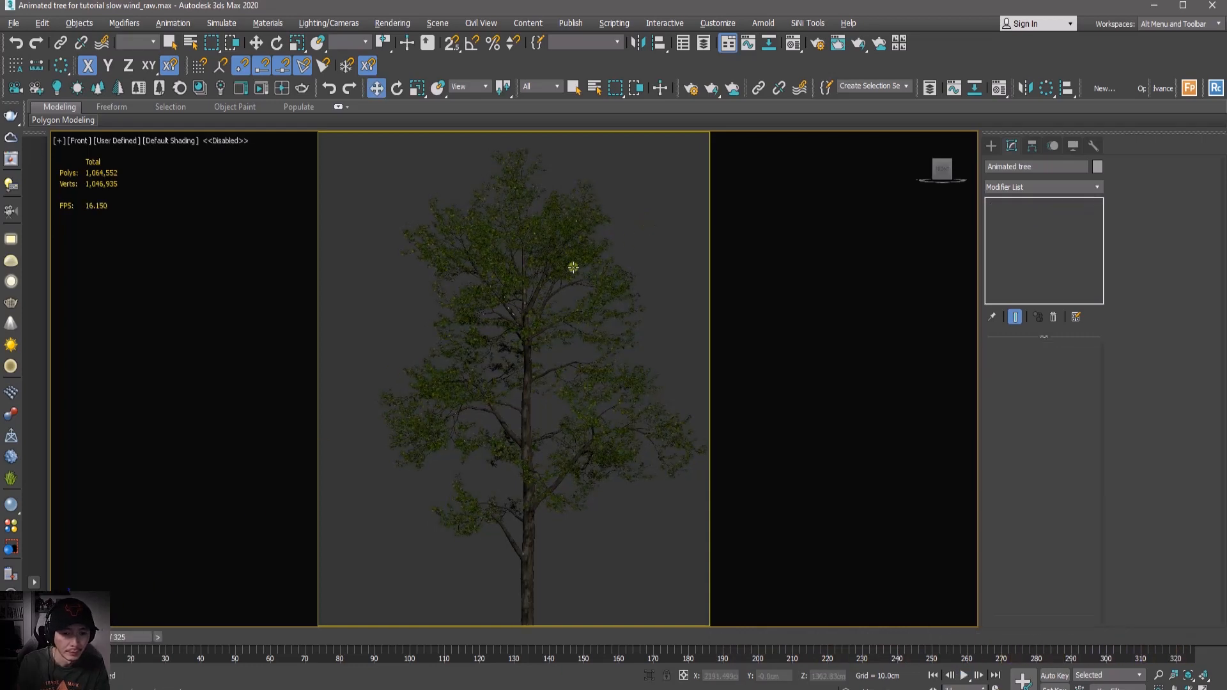
Open the Corona Proxy Exporter for the selected tree and enable animated export from frame 0 to 325.
left_click(573, 269)
middle_click_drag(560, 302, 543, 297)
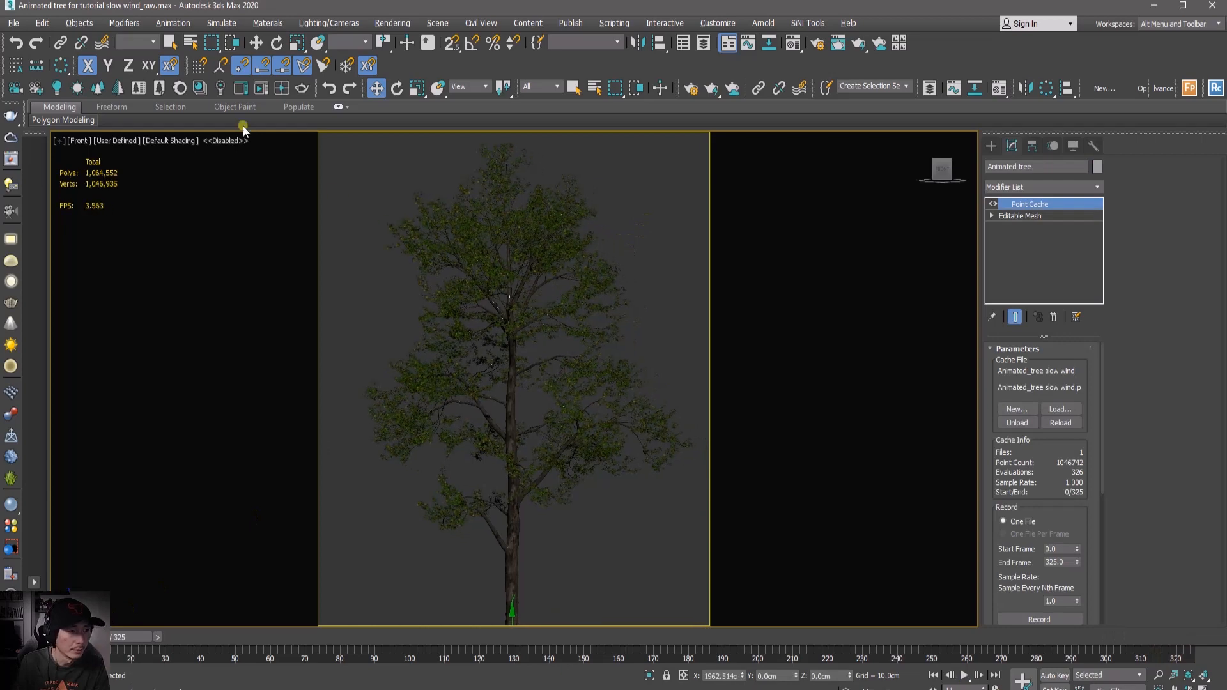
left_click(160, 89)
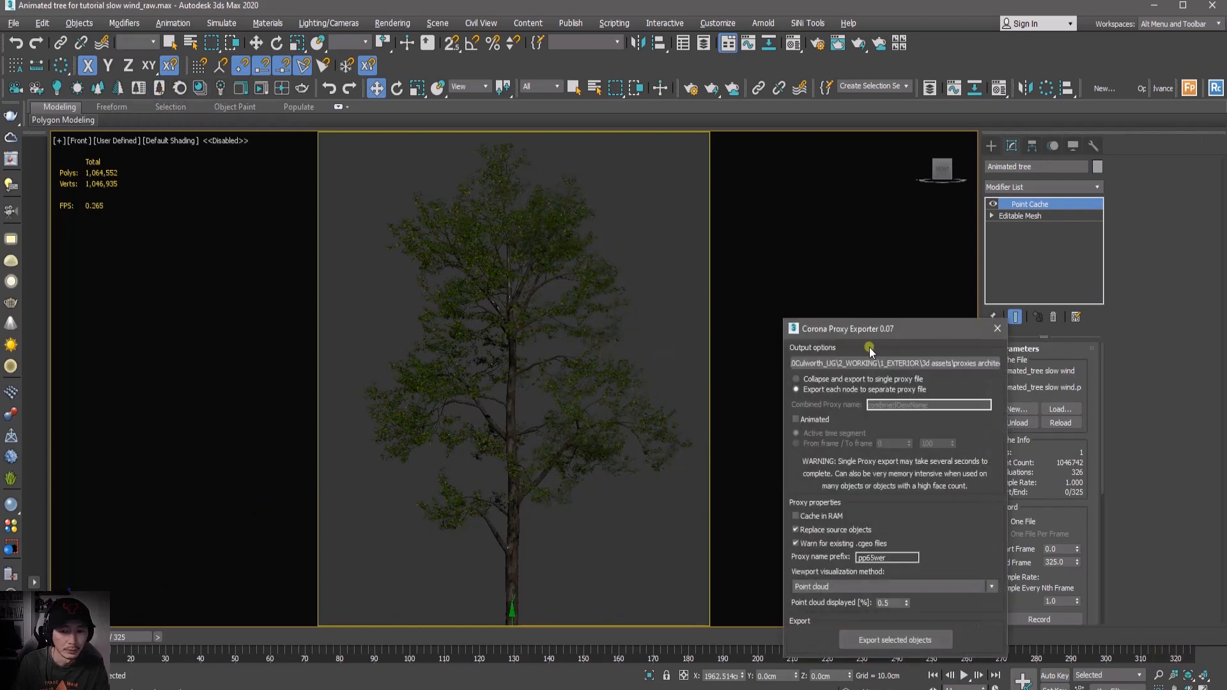
left_click_drag(853, 329, 779, 195)
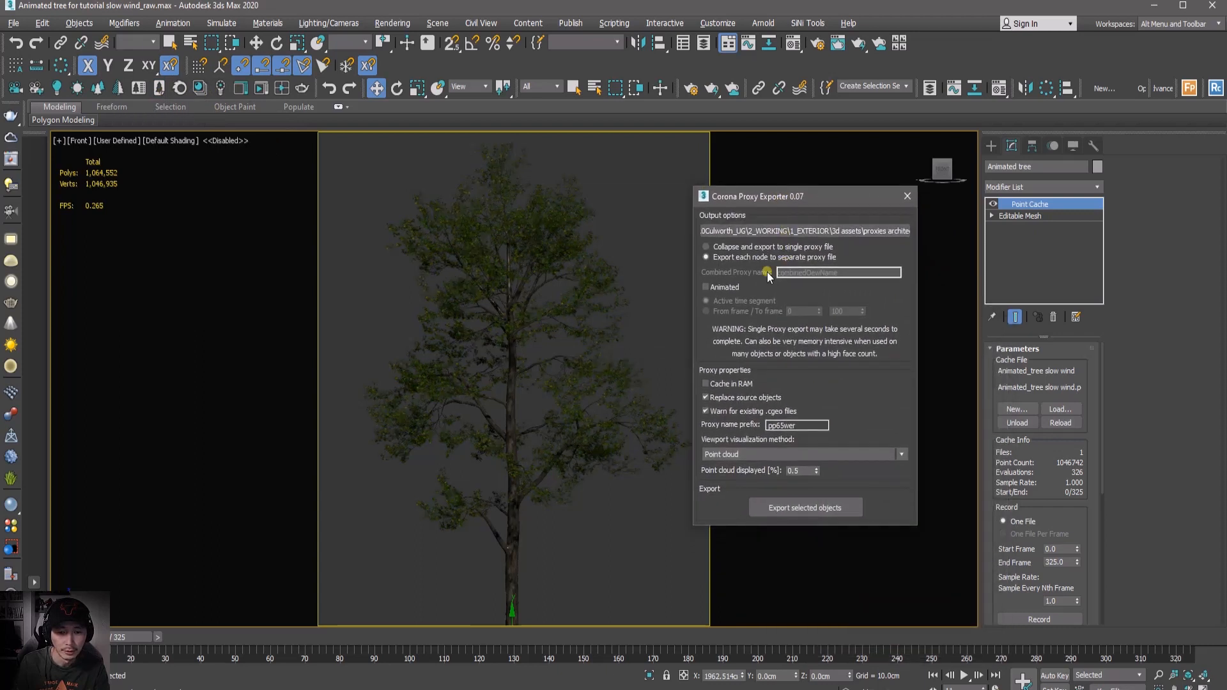
left_click(708, 287)
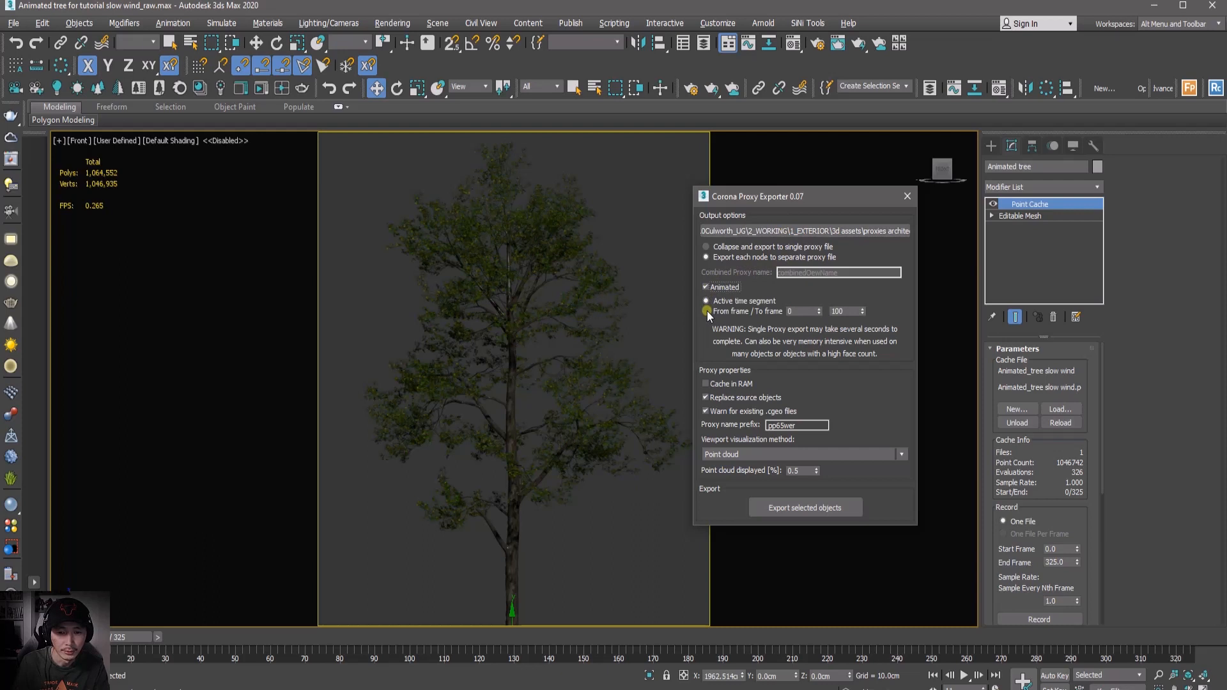
left_click(707, 311)
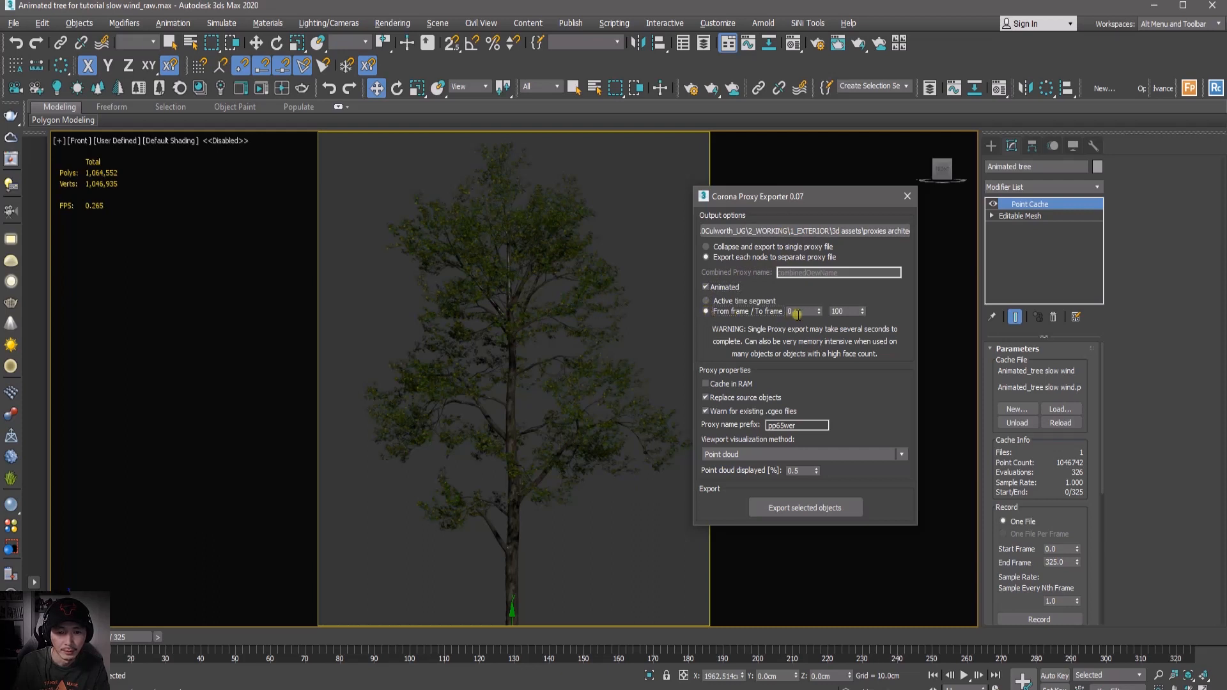
double_click(842, 312)
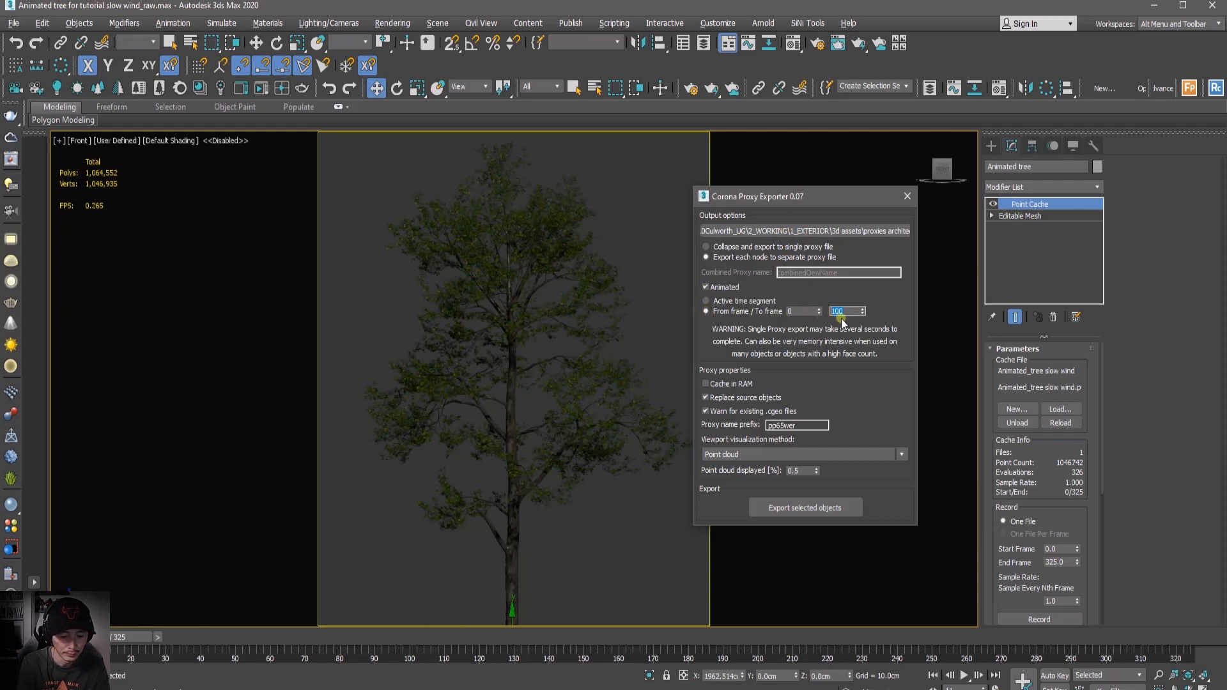
type("325")
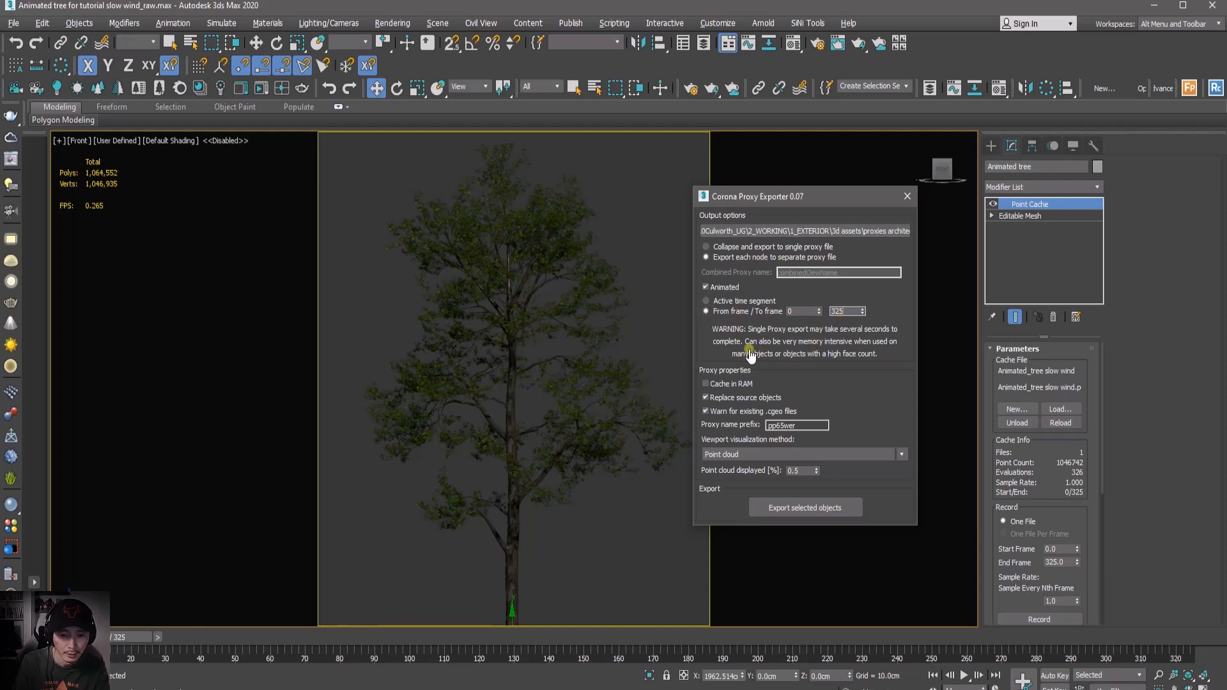
left_click(714, 348)
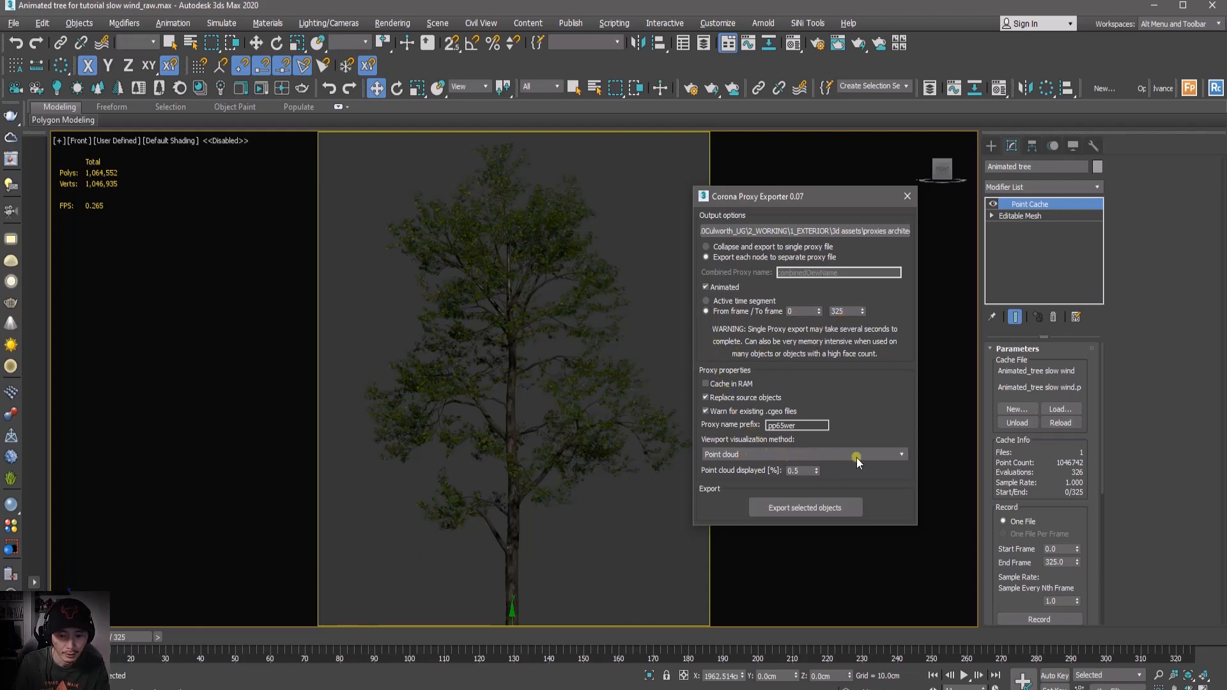
Set the output path to the AVT_GROW FX TUTORIAL project folder and export the tree as a separate Corona proxy file.
left_click(830, 499)
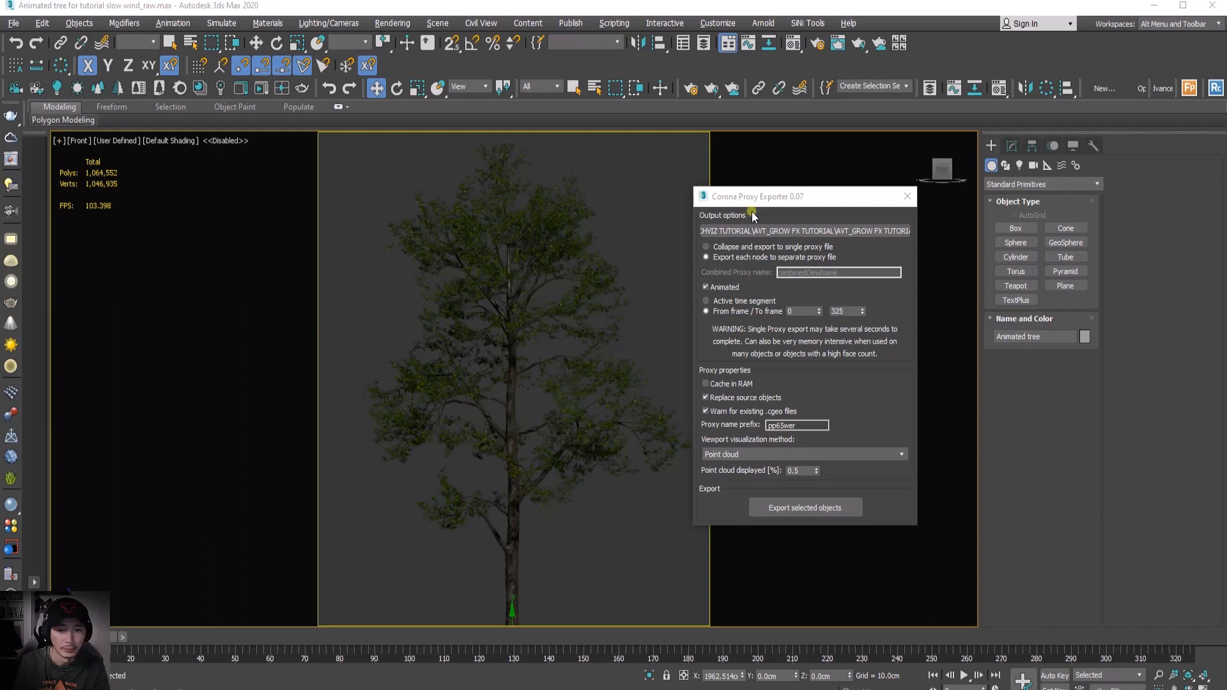
left_click_drag(808, 201, 815, 146)
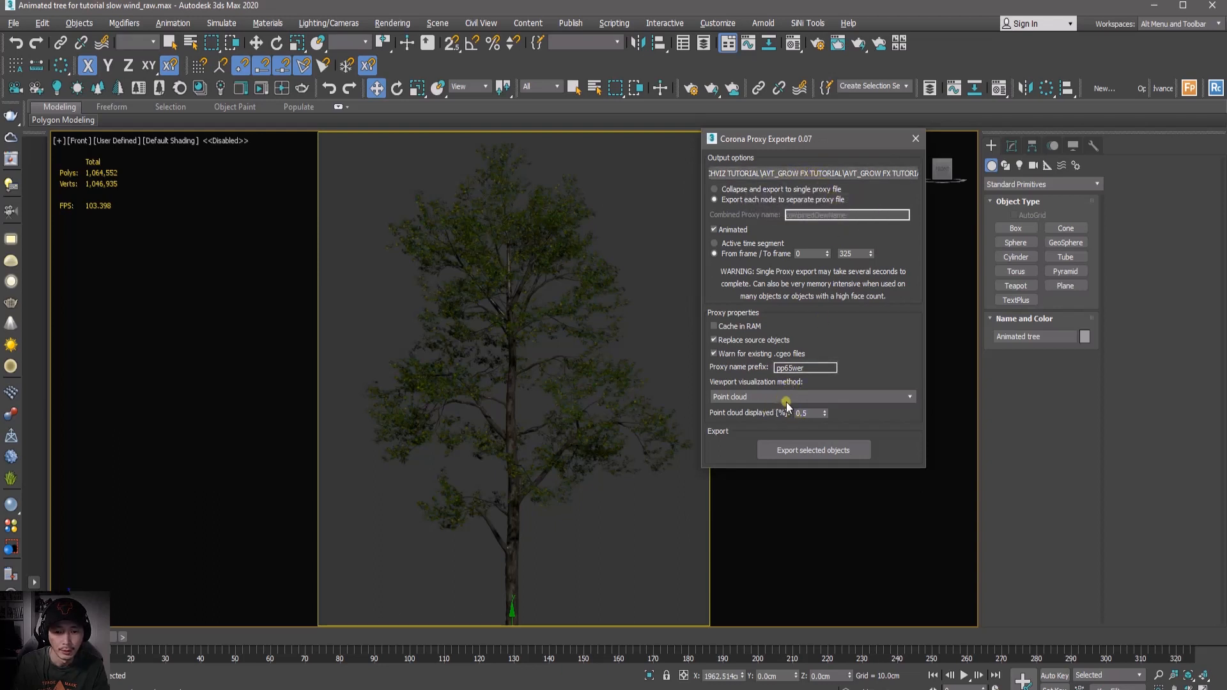
left_click(811, 450)
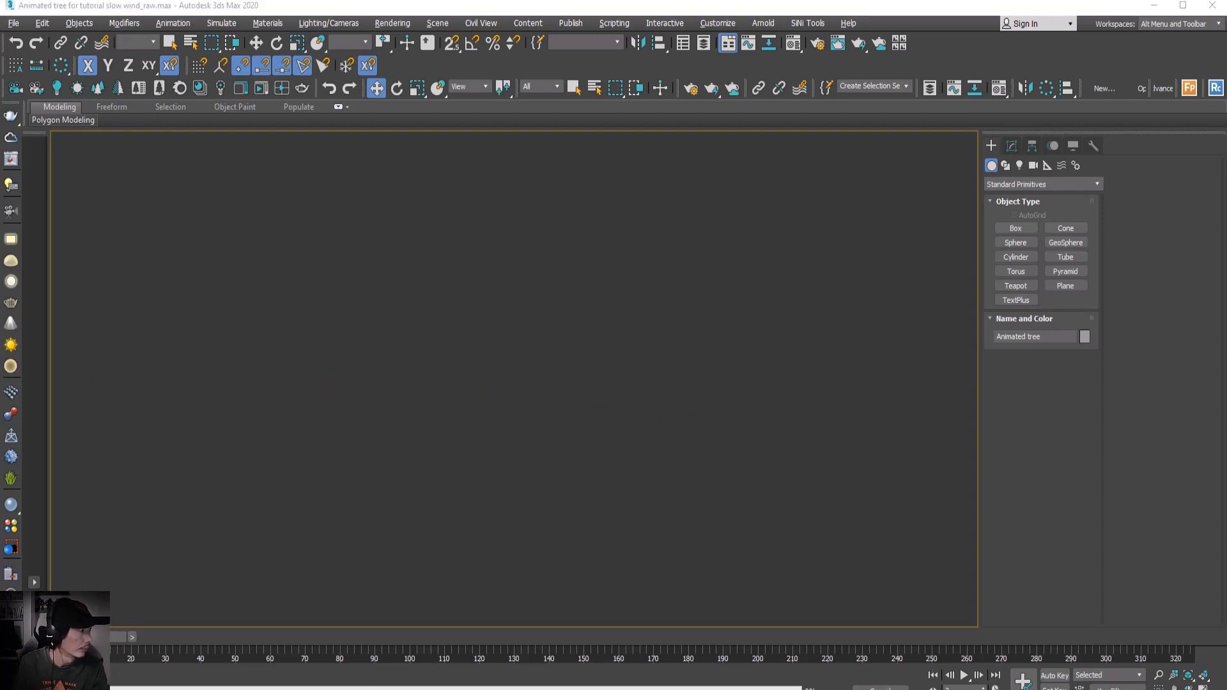
Check the exported Animated tree.cgeo file in the AVT_GROW FX TUTORIAL 002 folder in File Explorer.
left_click_drag(0, 84, 477, 125)
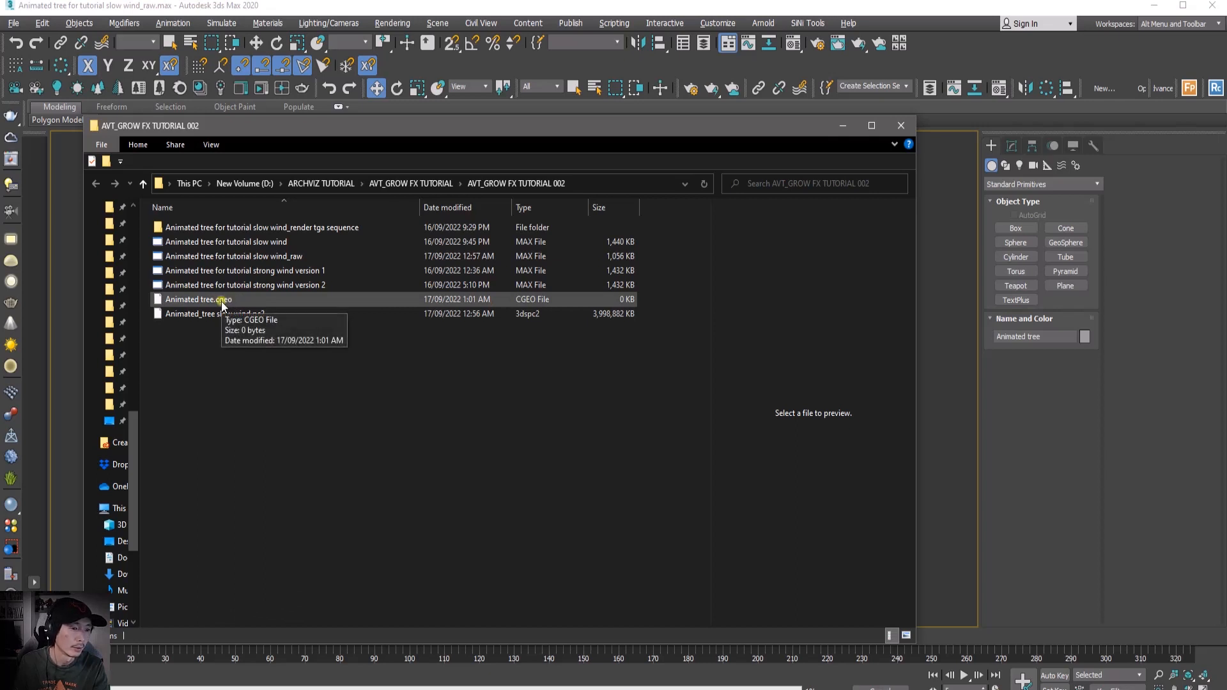
left_click_drag(367, 126, 455, 124)
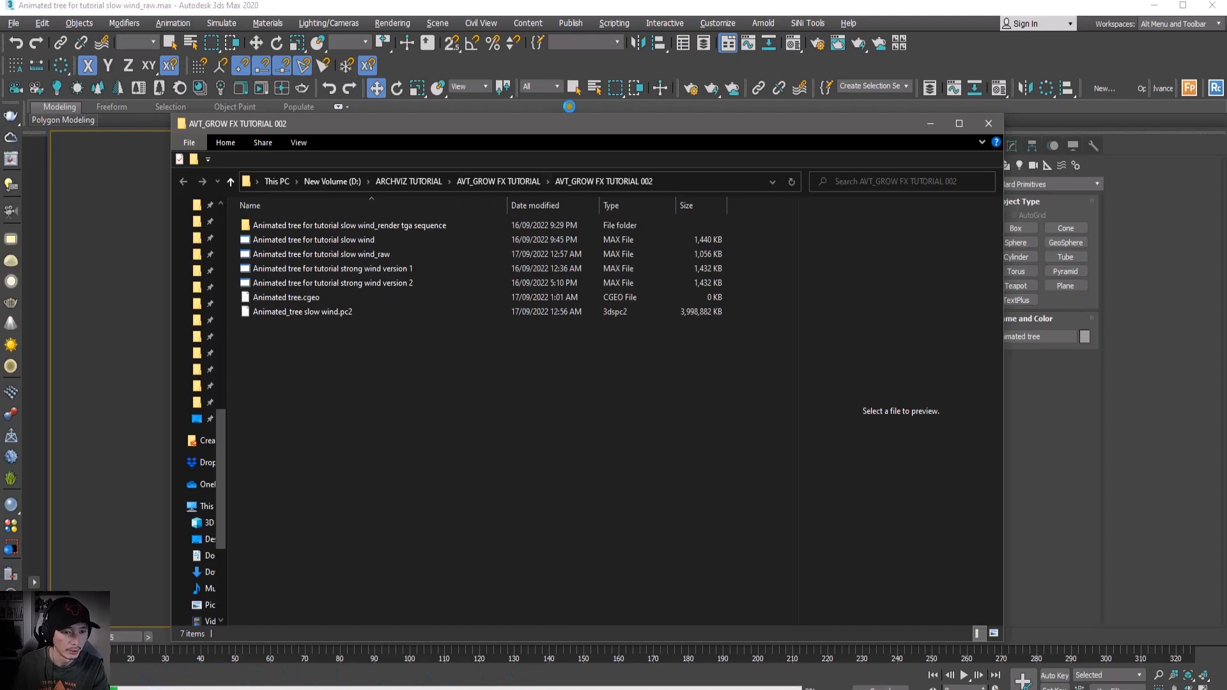
left_click_drag(586, 124, 0, 157)
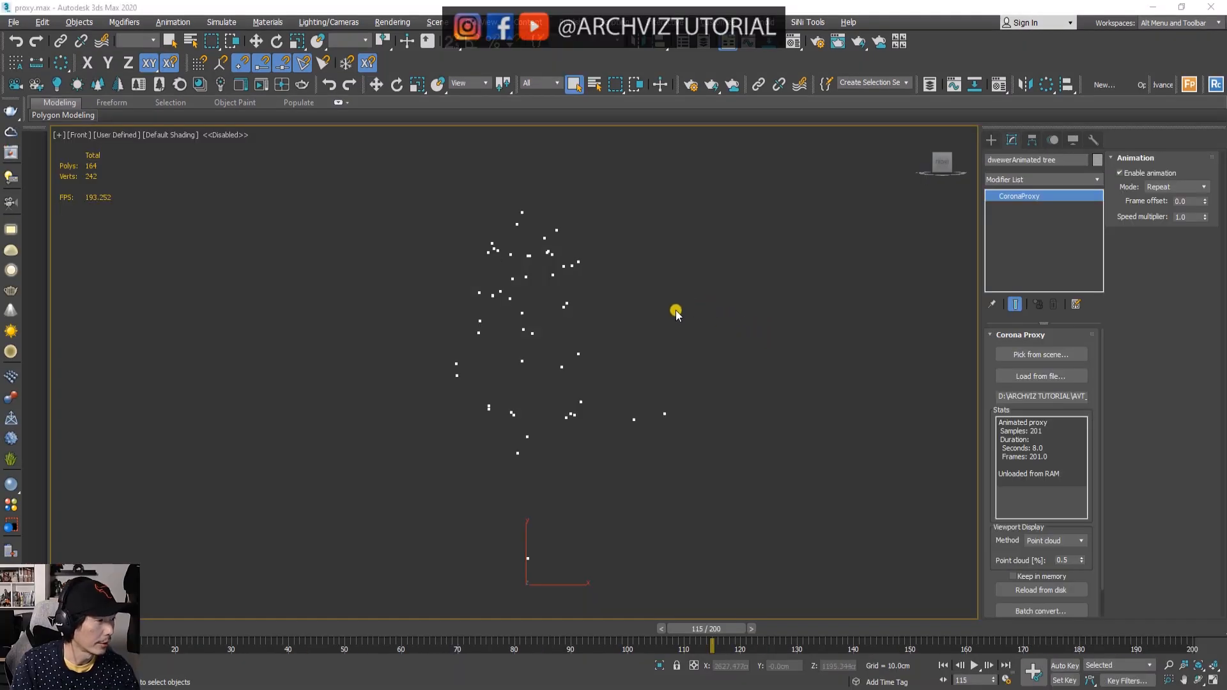
Scrub the animated tree proxy as a point cloud to frame 138 and set its viewport display method to Full mesh.
left_click_drag(697, 633, 818, 626)
left_click(1048, 541)
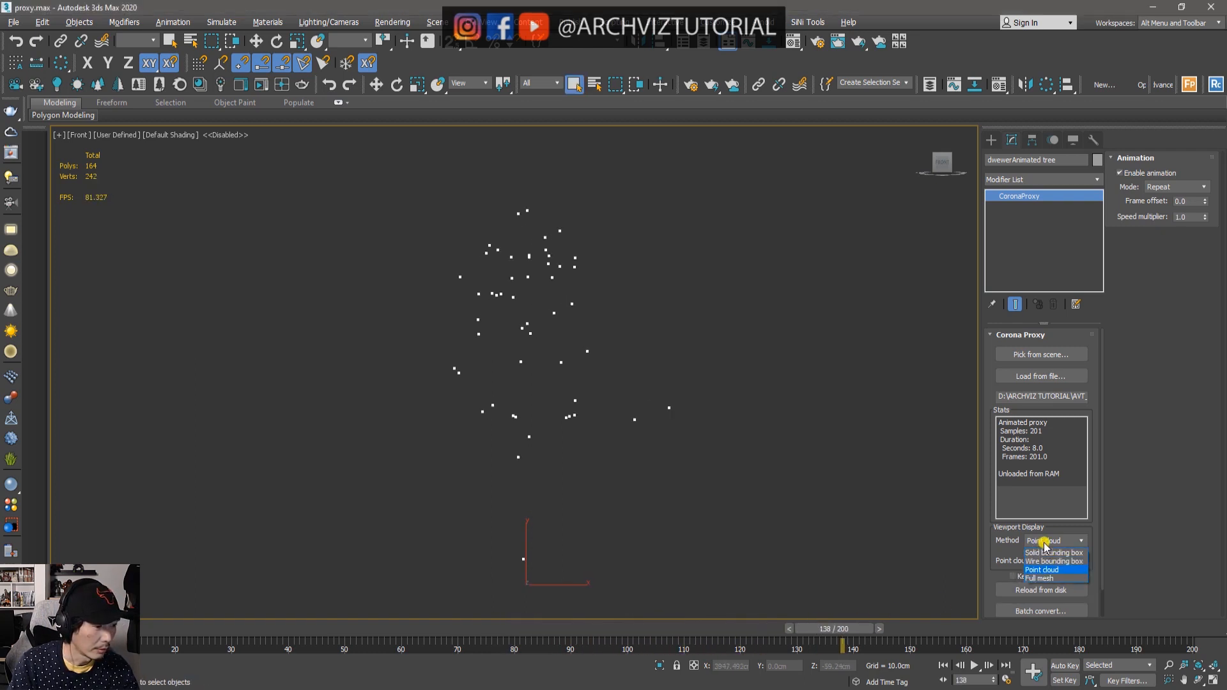
left_click(1038, 578)
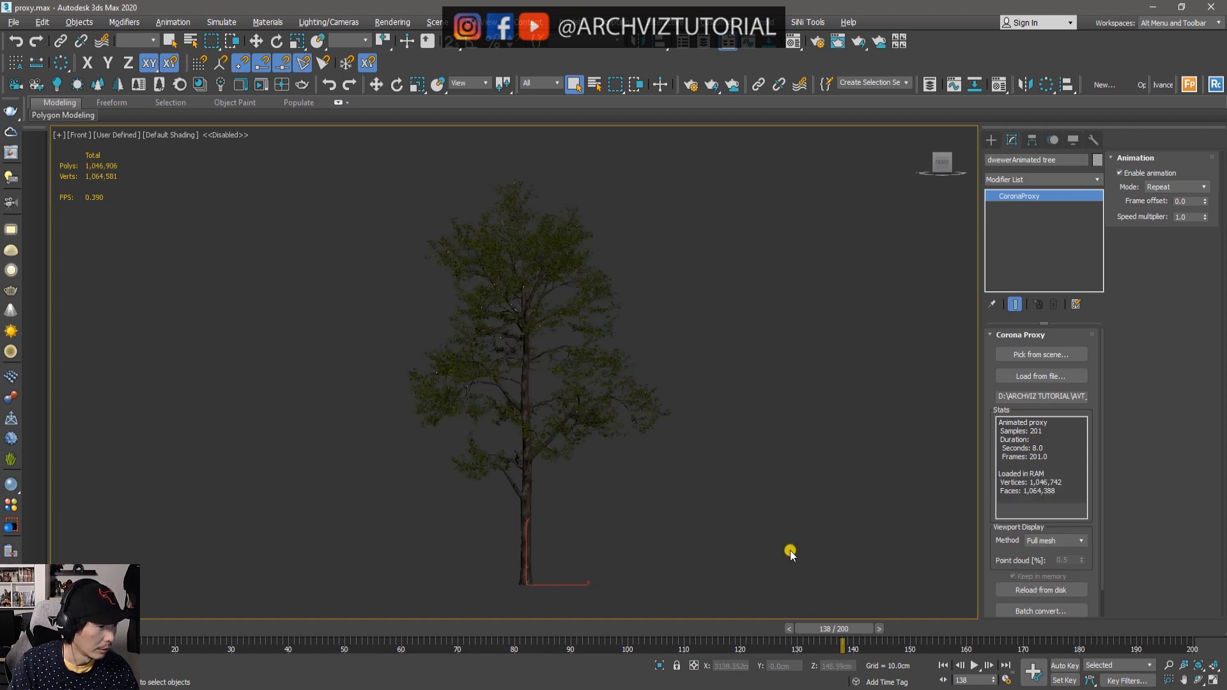
Scrub the timeline back from frame 138 to frame 52 to examine the full-mesh proxy's wind animation.
left_click_drag(823, 629, 650, 625)
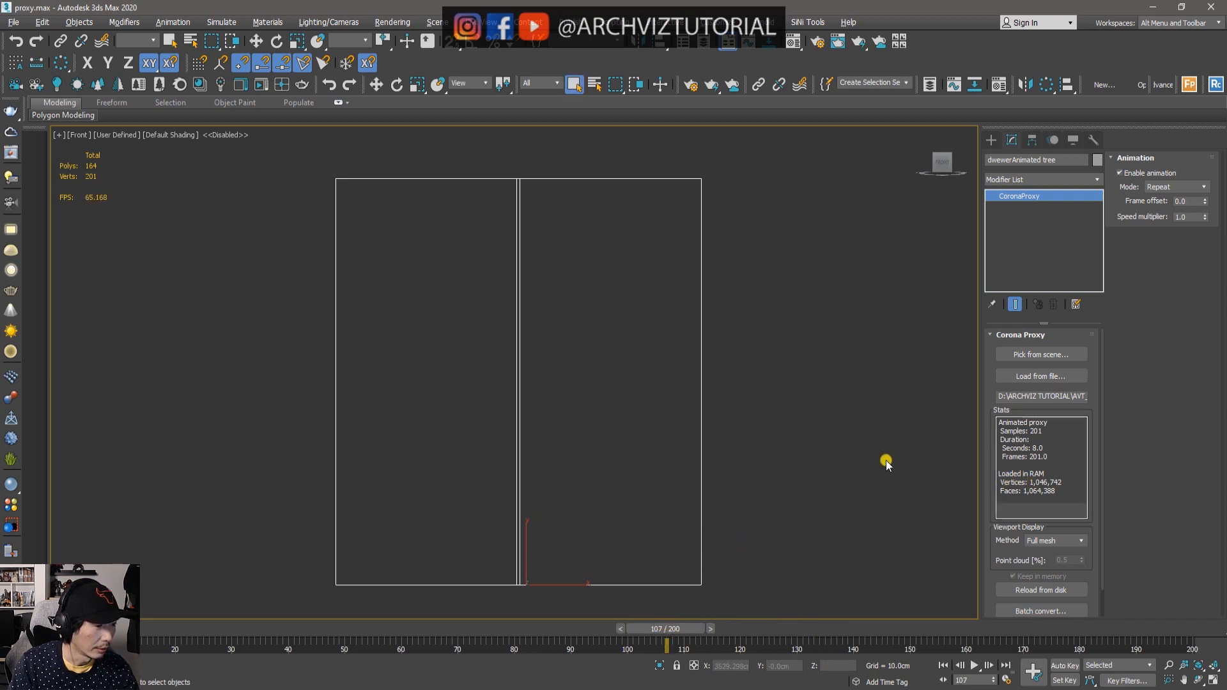
left_click(795, 382)
left_click_drag(582, 441, 519, 505)
left_click(816, 476)
left_click_drag(816, 476, 312, 591)
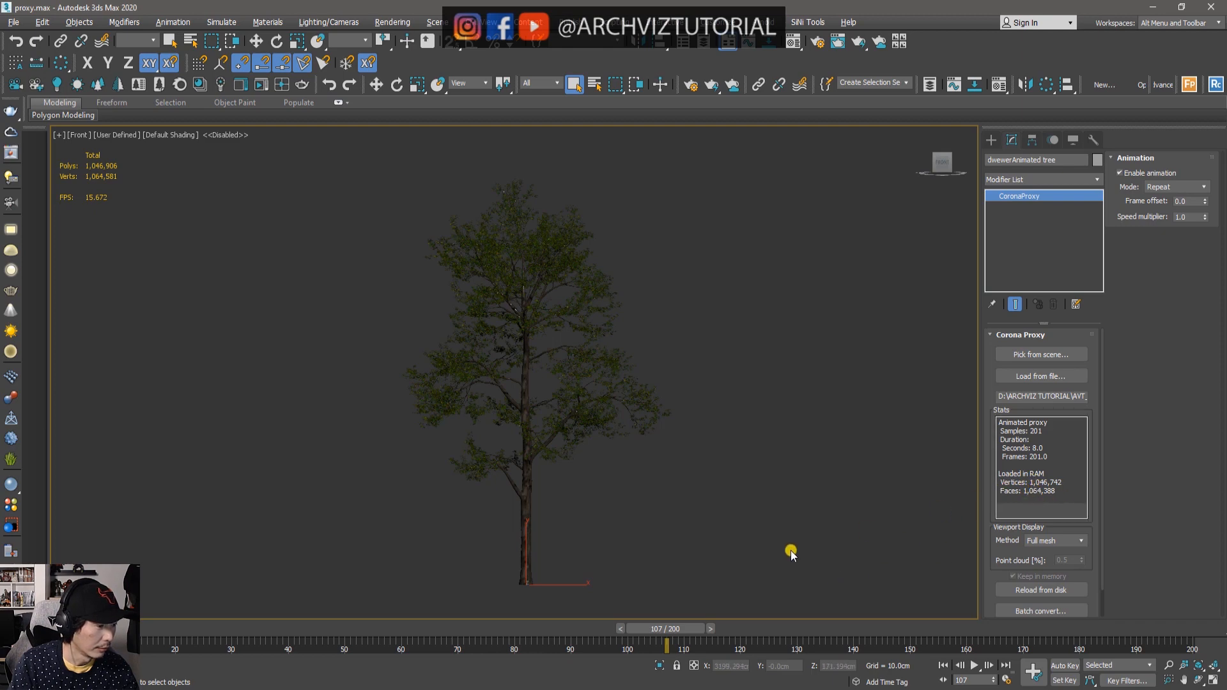
left_click_drag(670, 621, 503, 629)
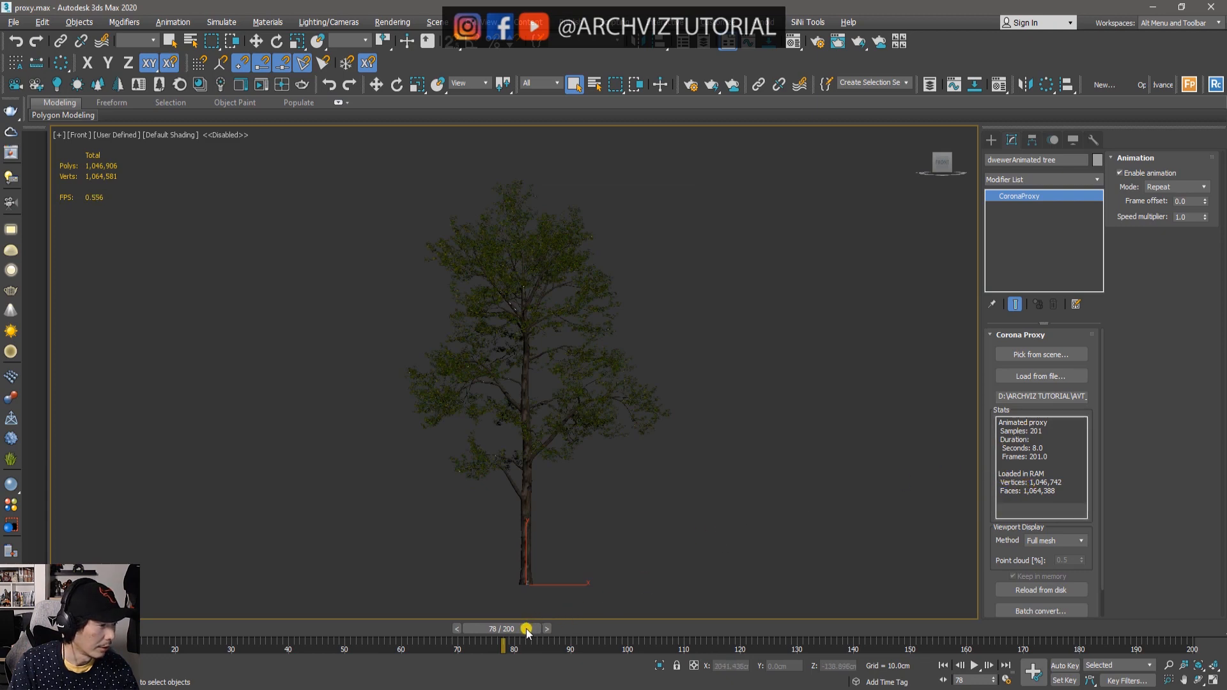
left_click_drag(517, 630, 373, 628)
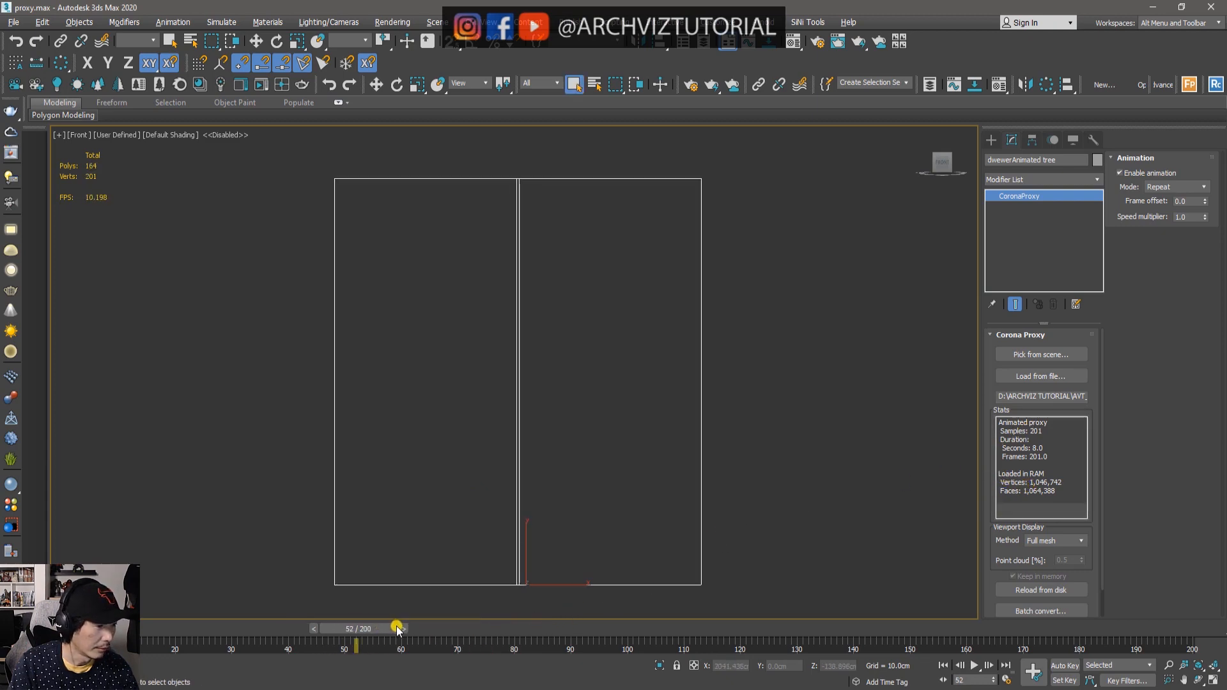